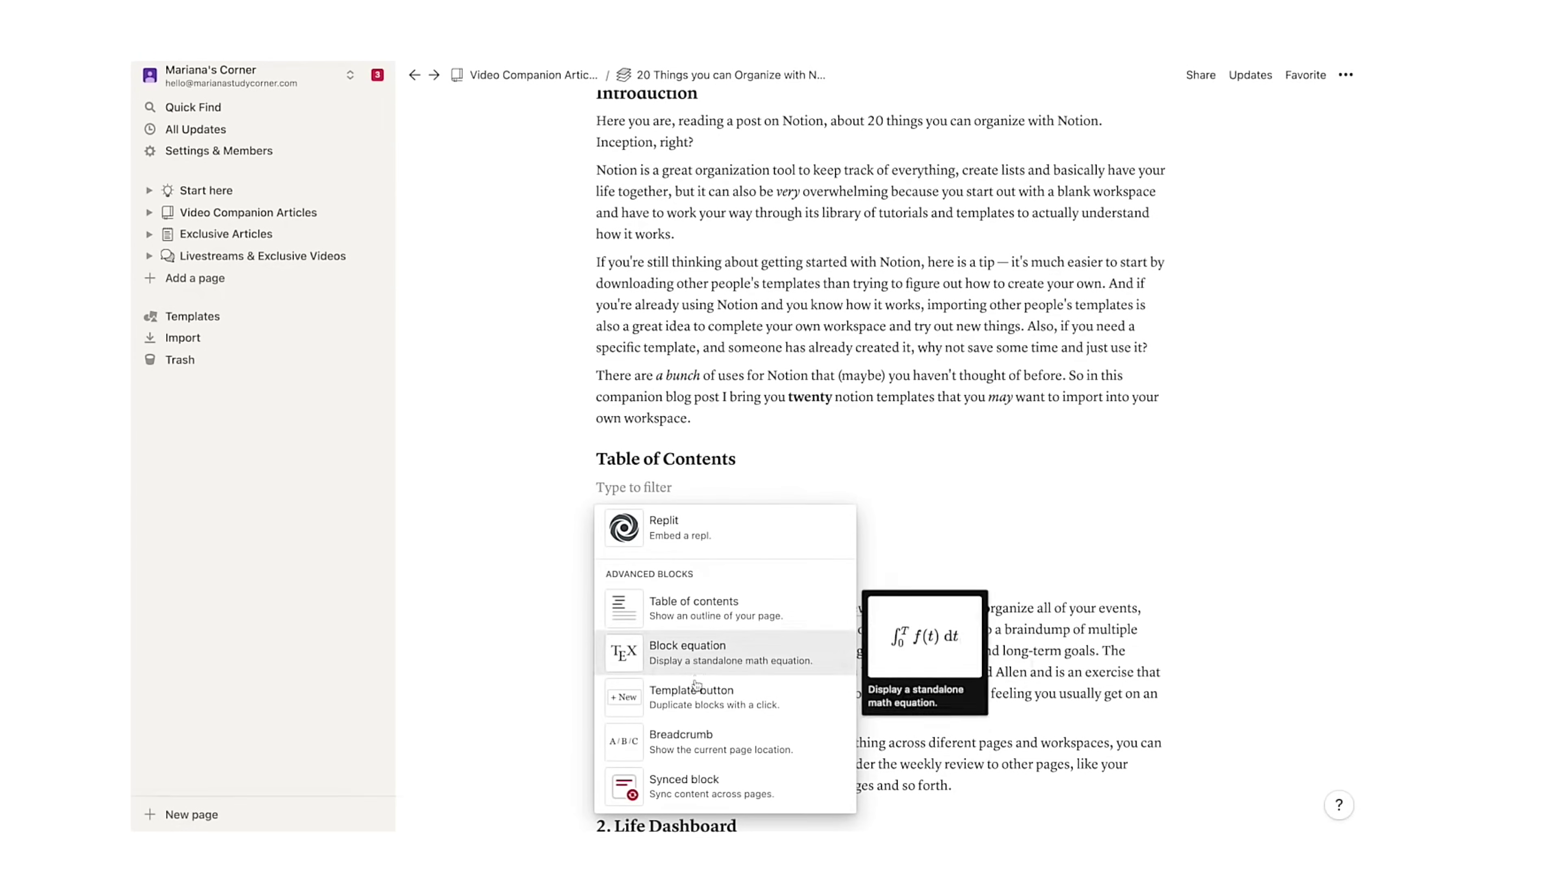
Insert a table of contents block into the post
left_click(682, 603)
scroll(682, 600, "down", 5)
scroll(681, 591, "up", 1)
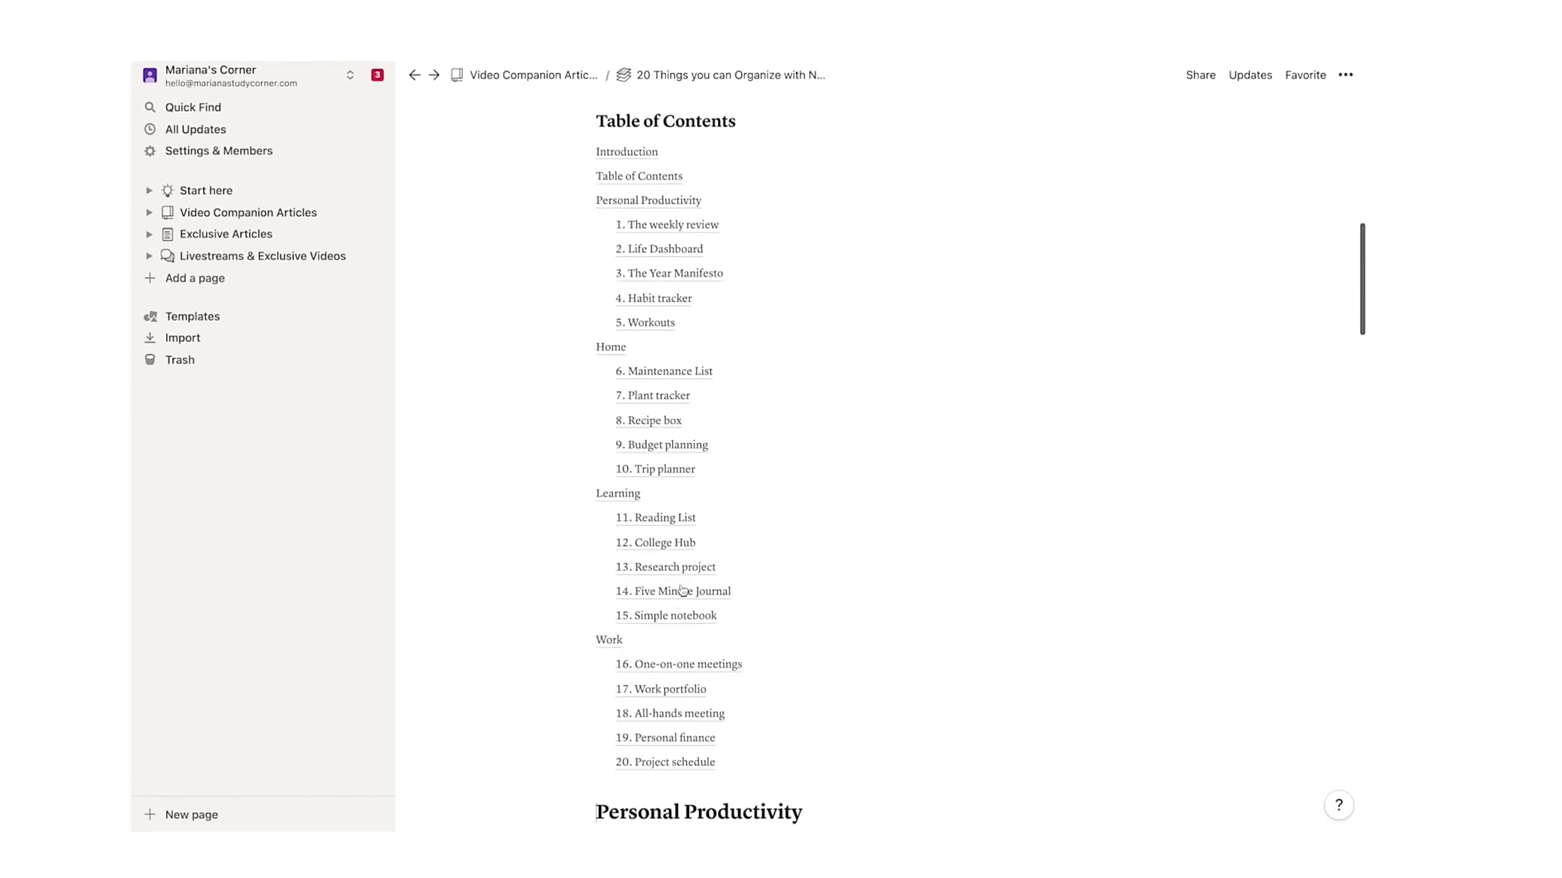
scroll(681, 591, "up", 1)
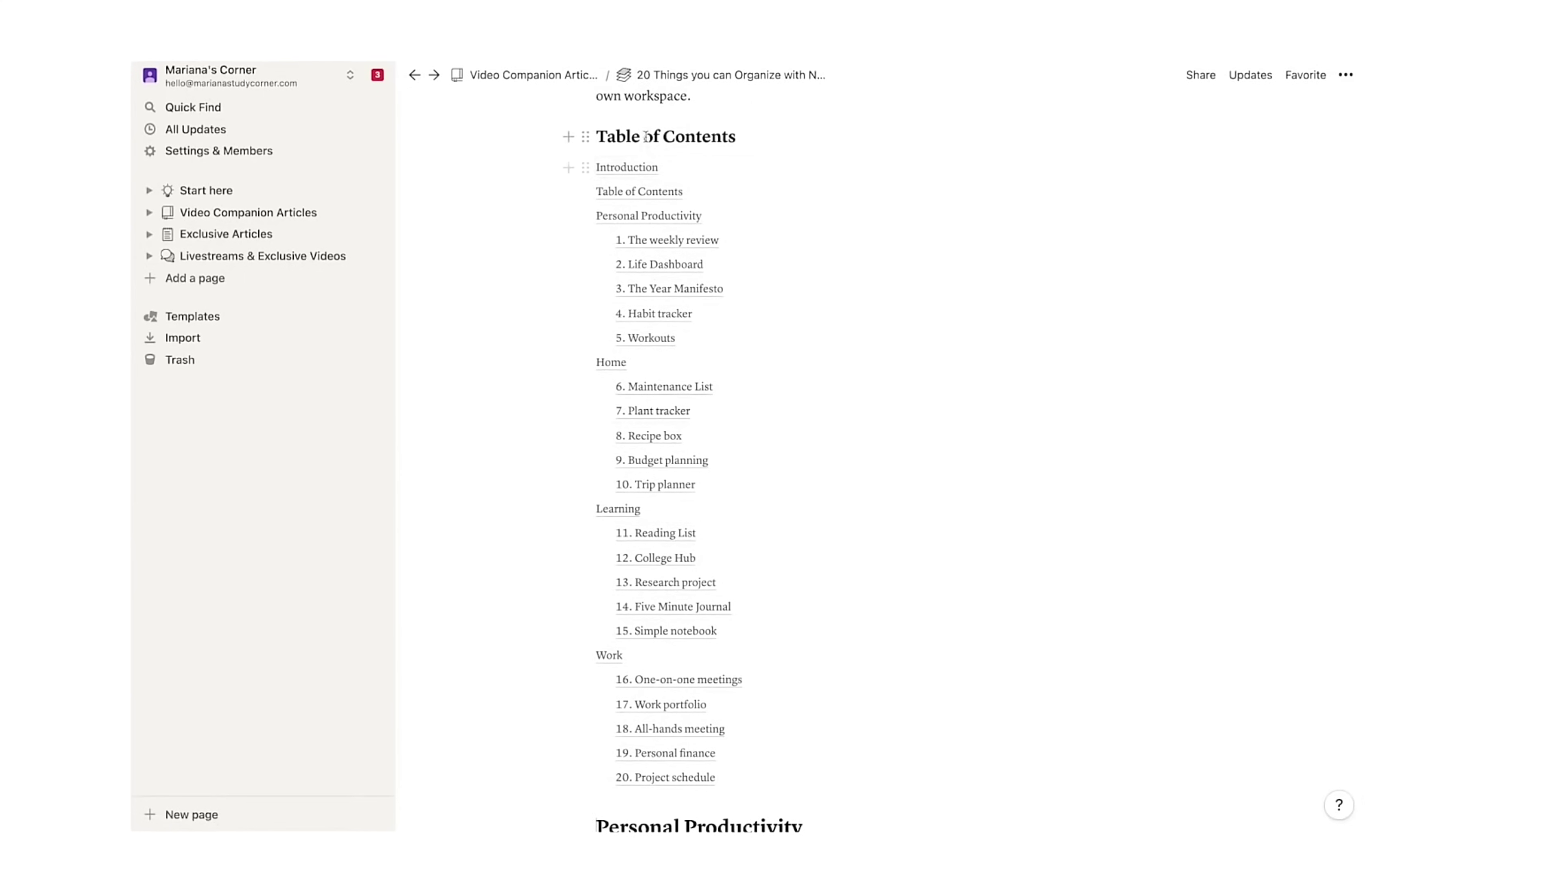
Jump to the Home section and look at the To do database's view options without adding one
left_click(658, 373)
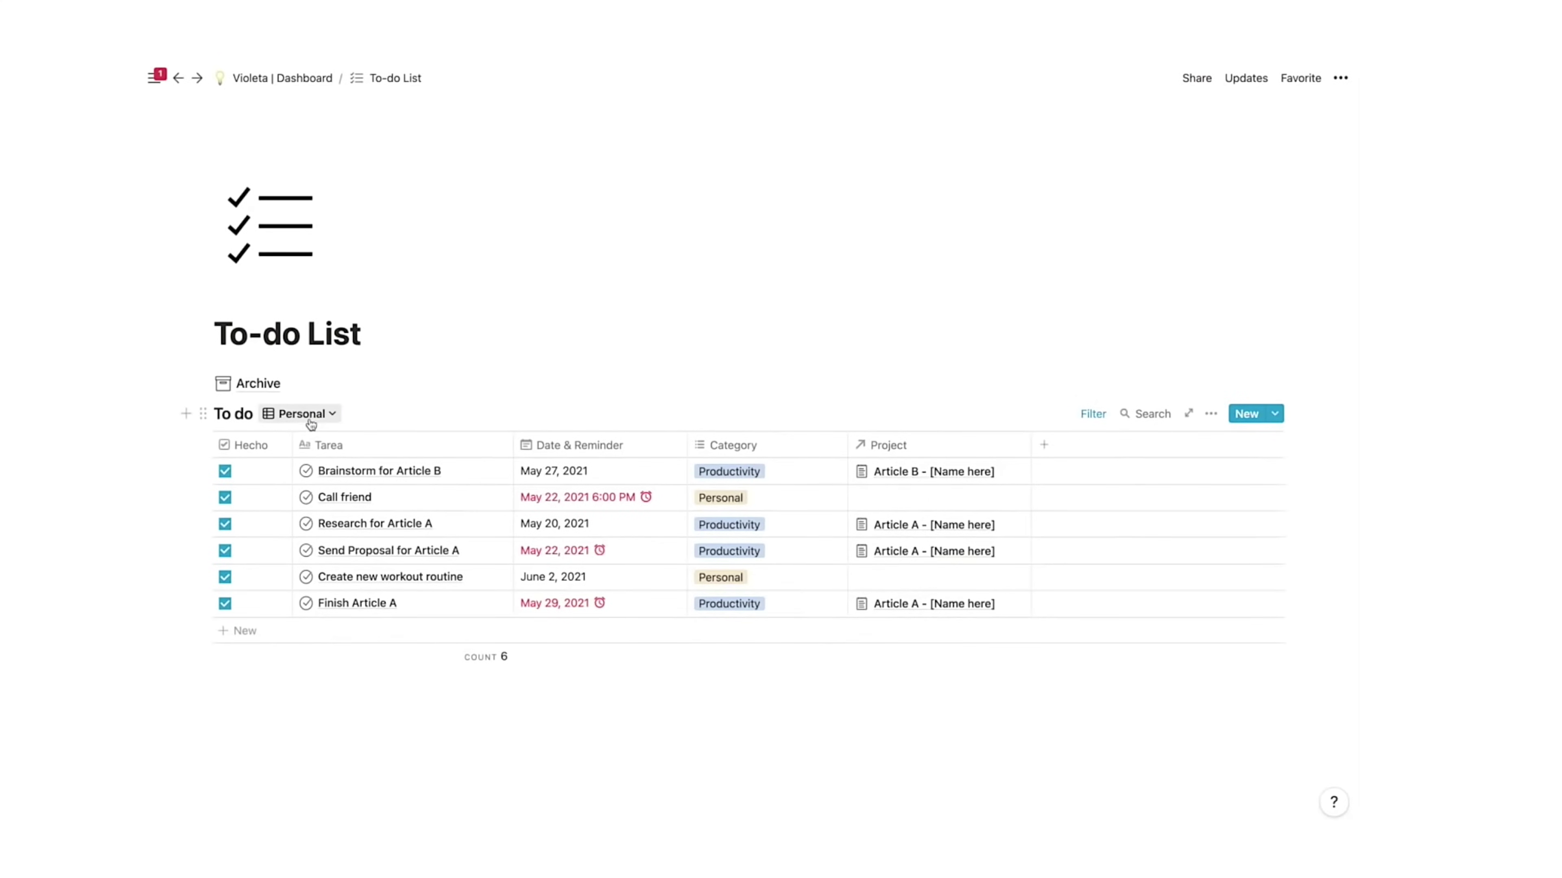
left_click(311, 425)
left_click(241, 594)
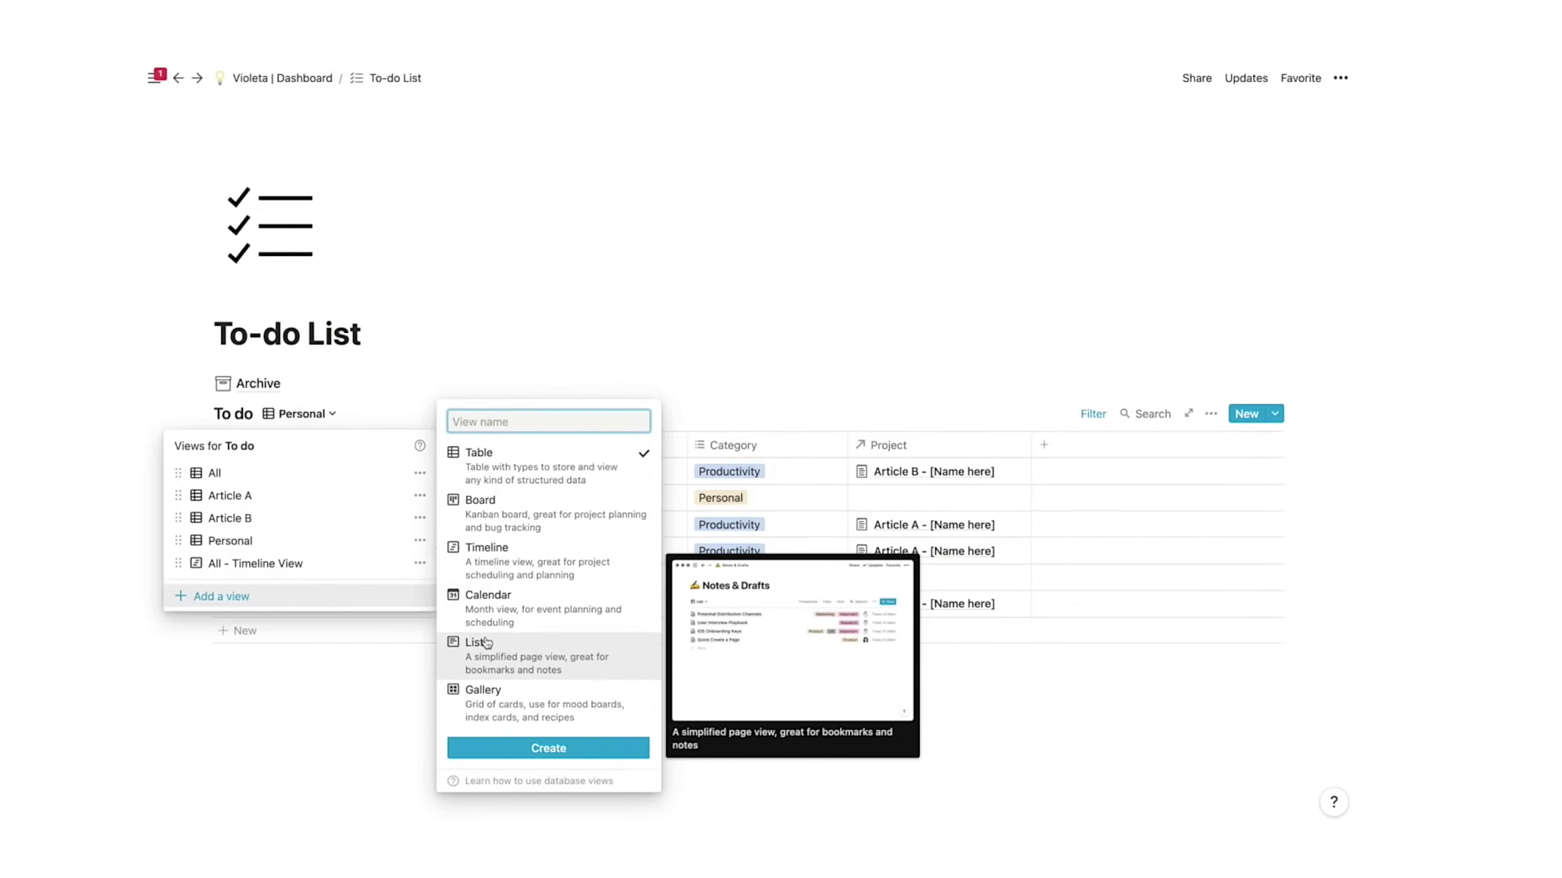
left_click(410, 689)
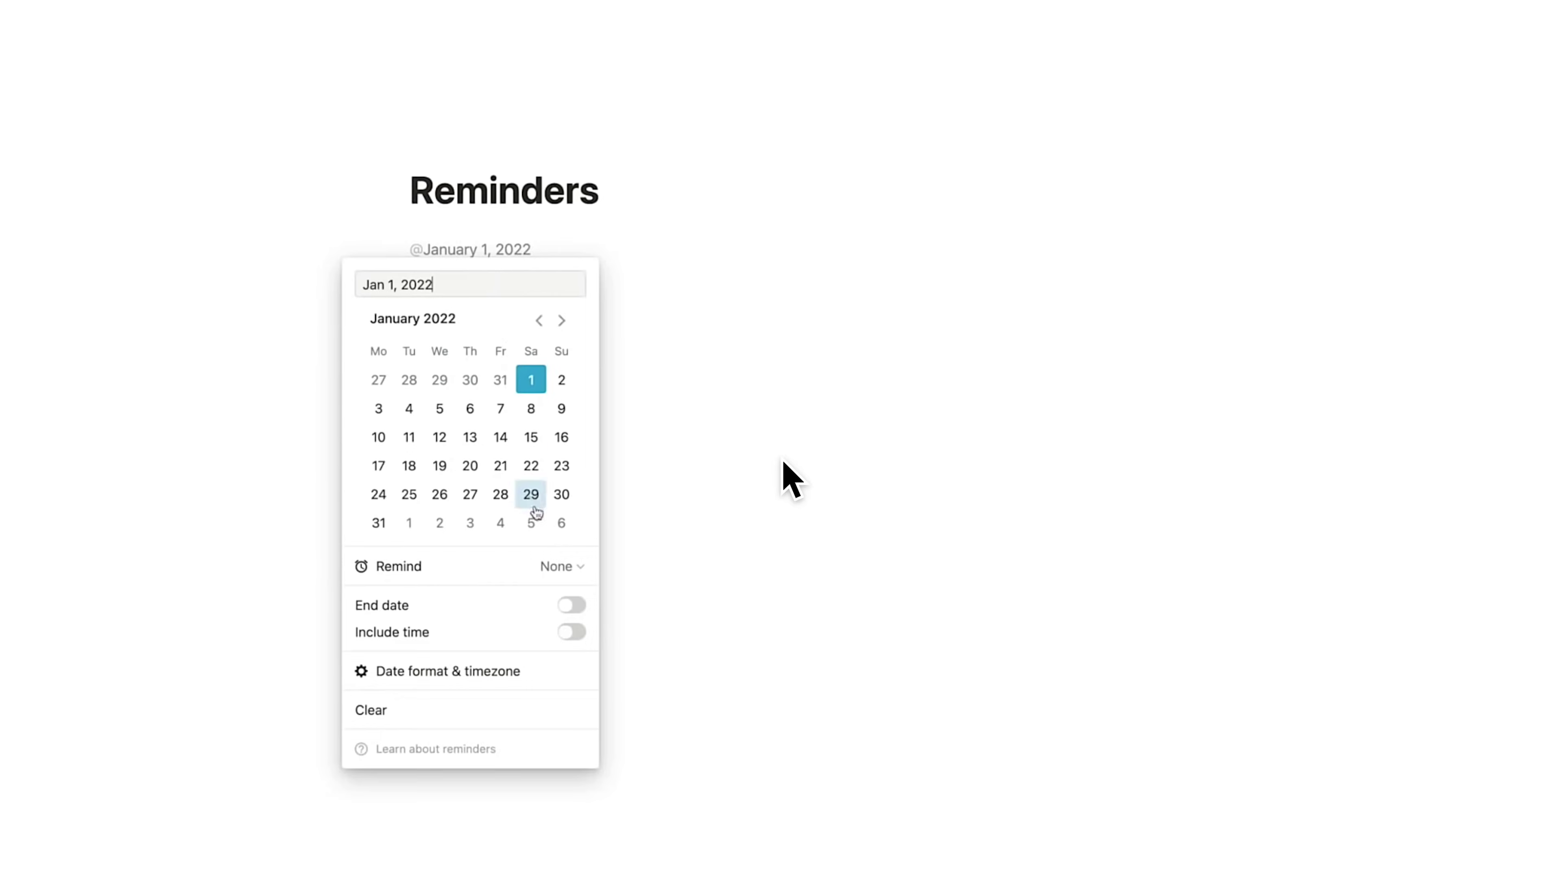
Give the January 1, 2022 date a time and a 30-minutes-before reminder
left_click(562, 565)
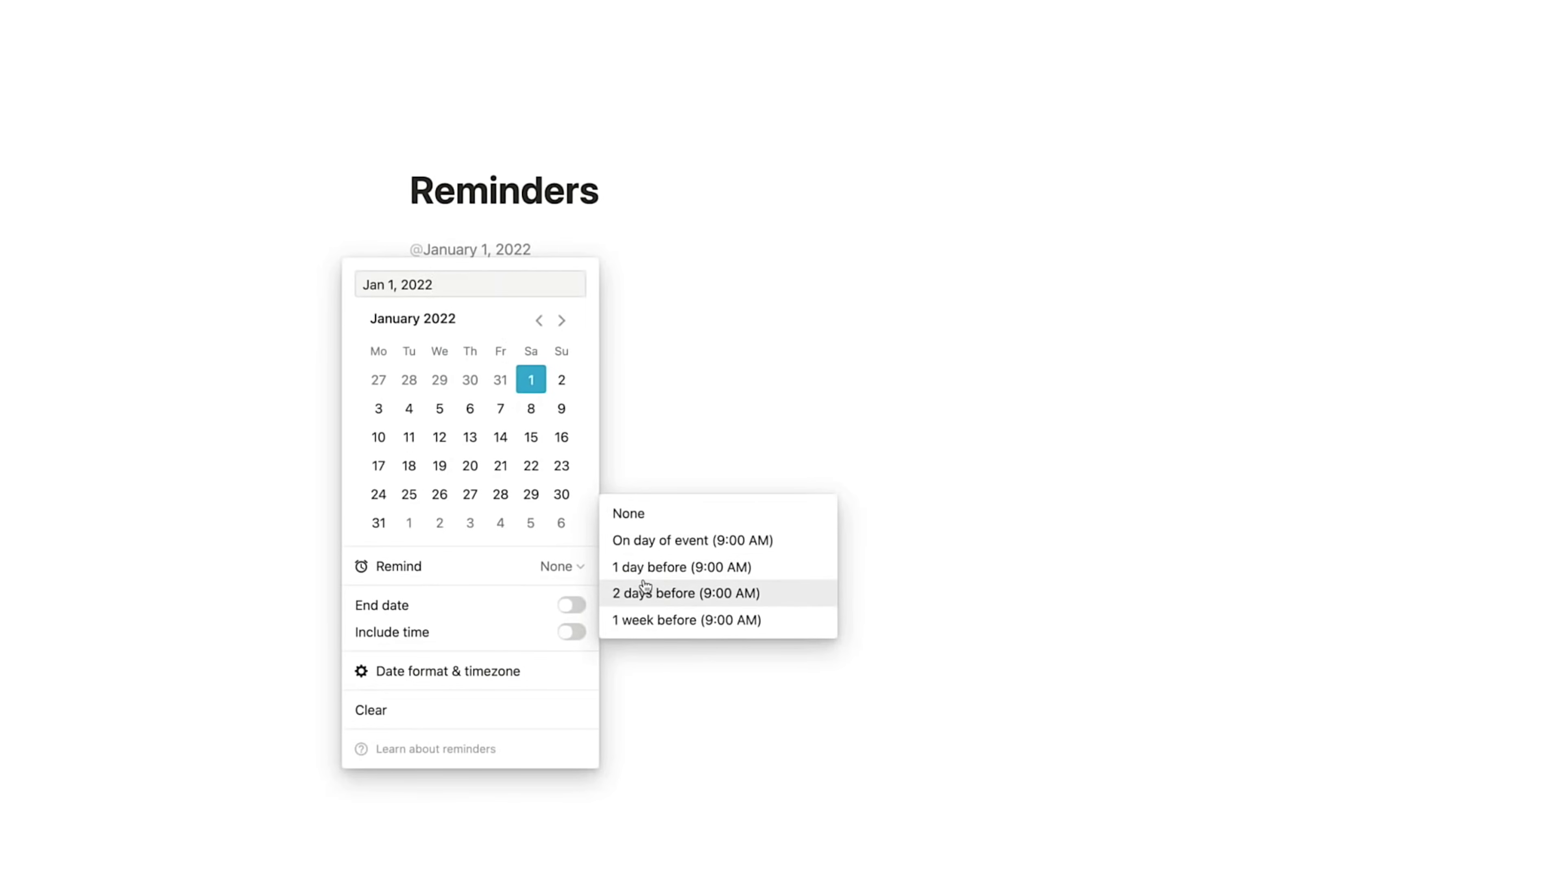
left_click(653, 568)
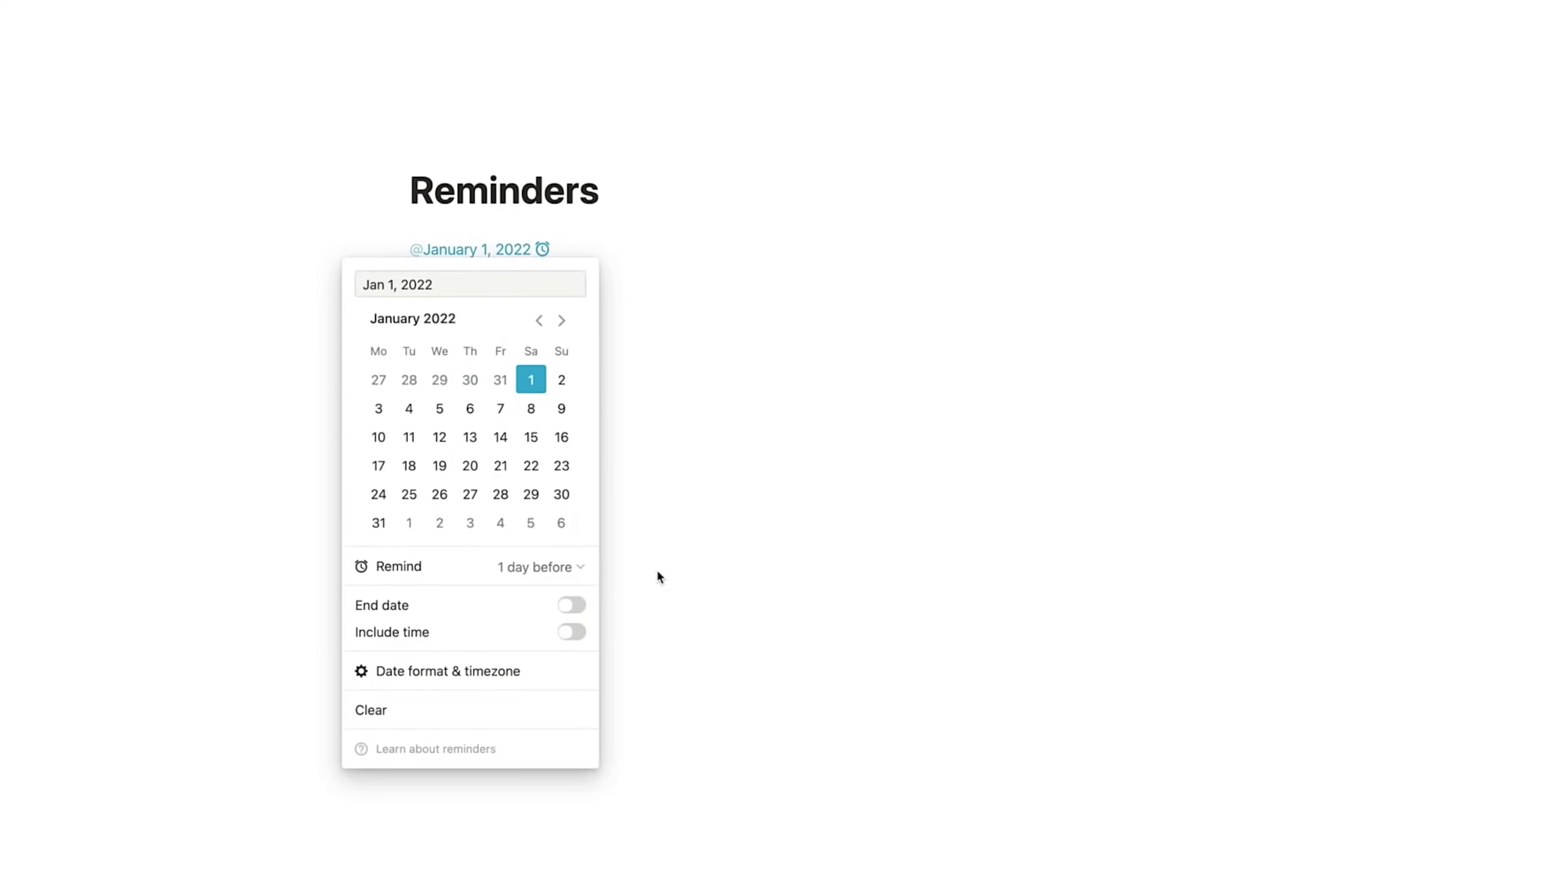
left_click(576, 570)
left_click(577, 570)
left_click(571, 632)
left_click(556, 571)
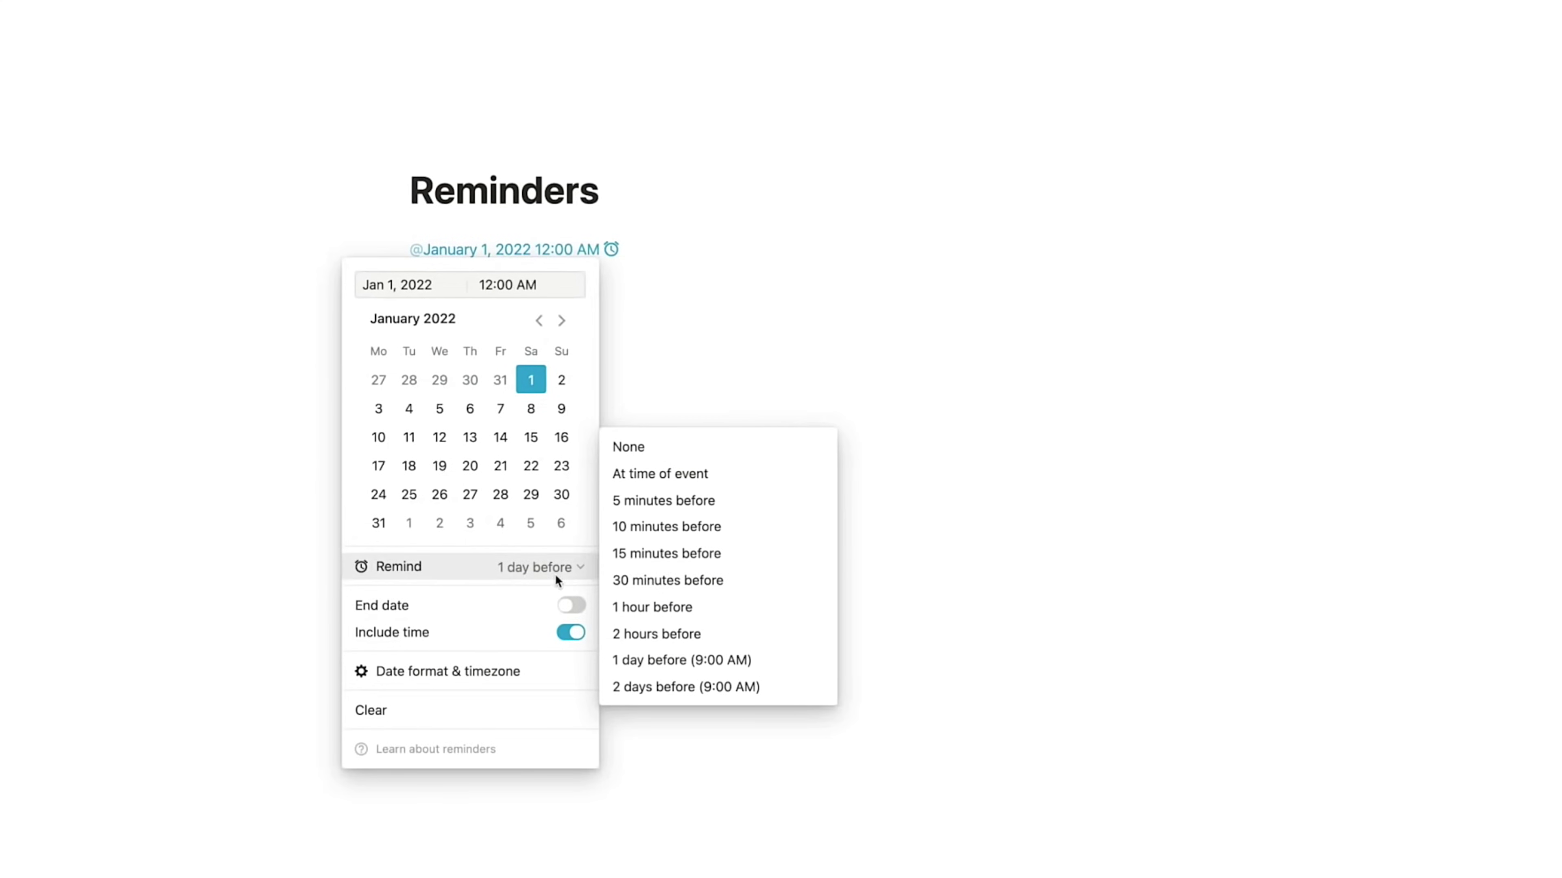
left_click(658, 580)
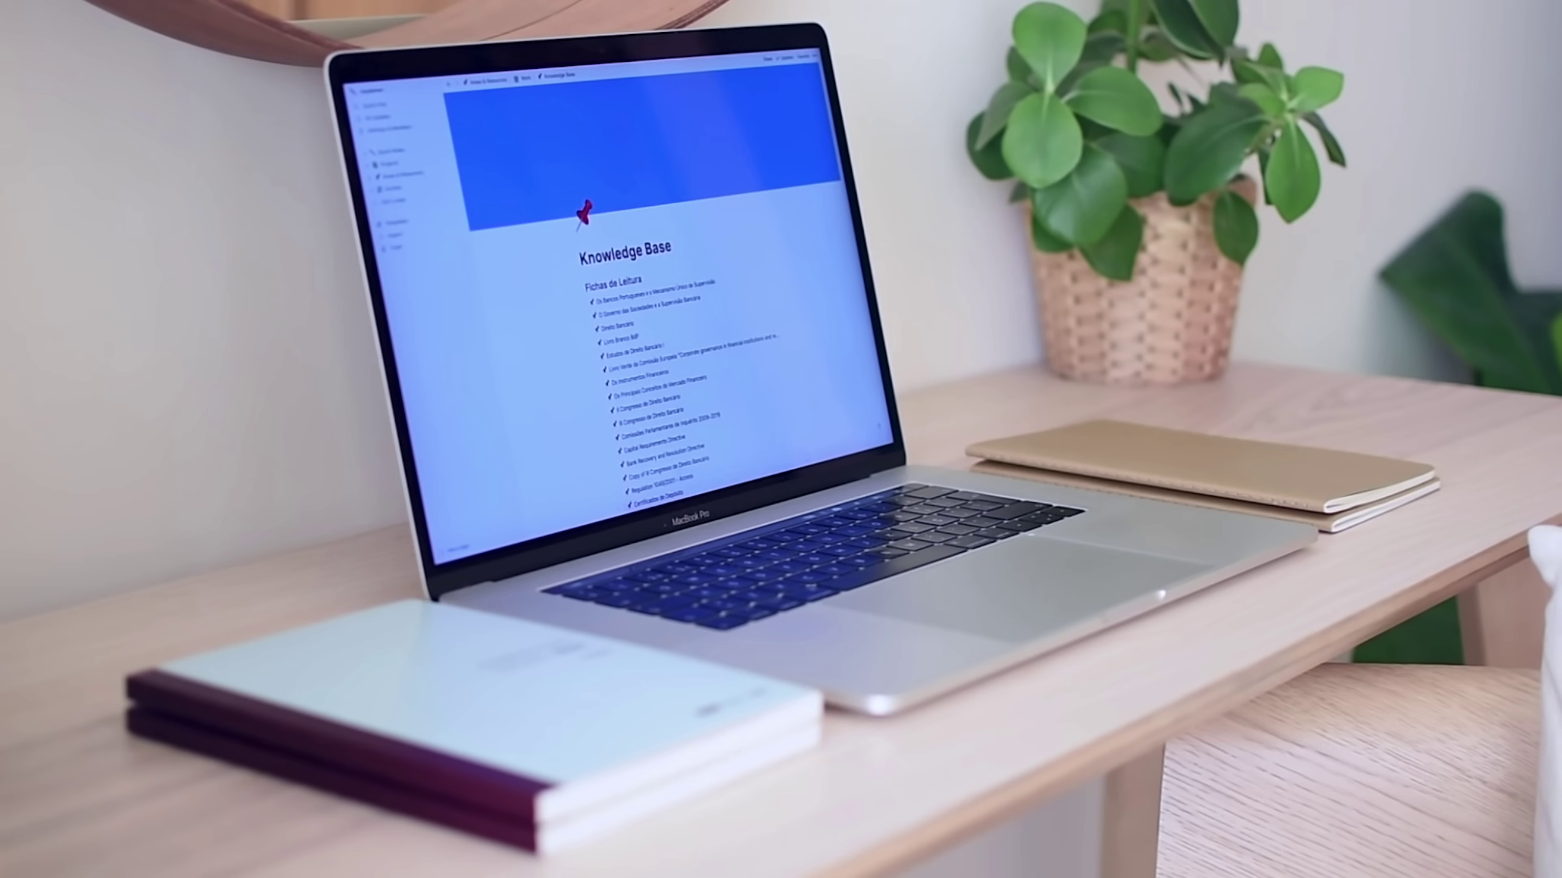
Scroll down to the Literature database table of papers
scroll(652, 308, "down", 2)
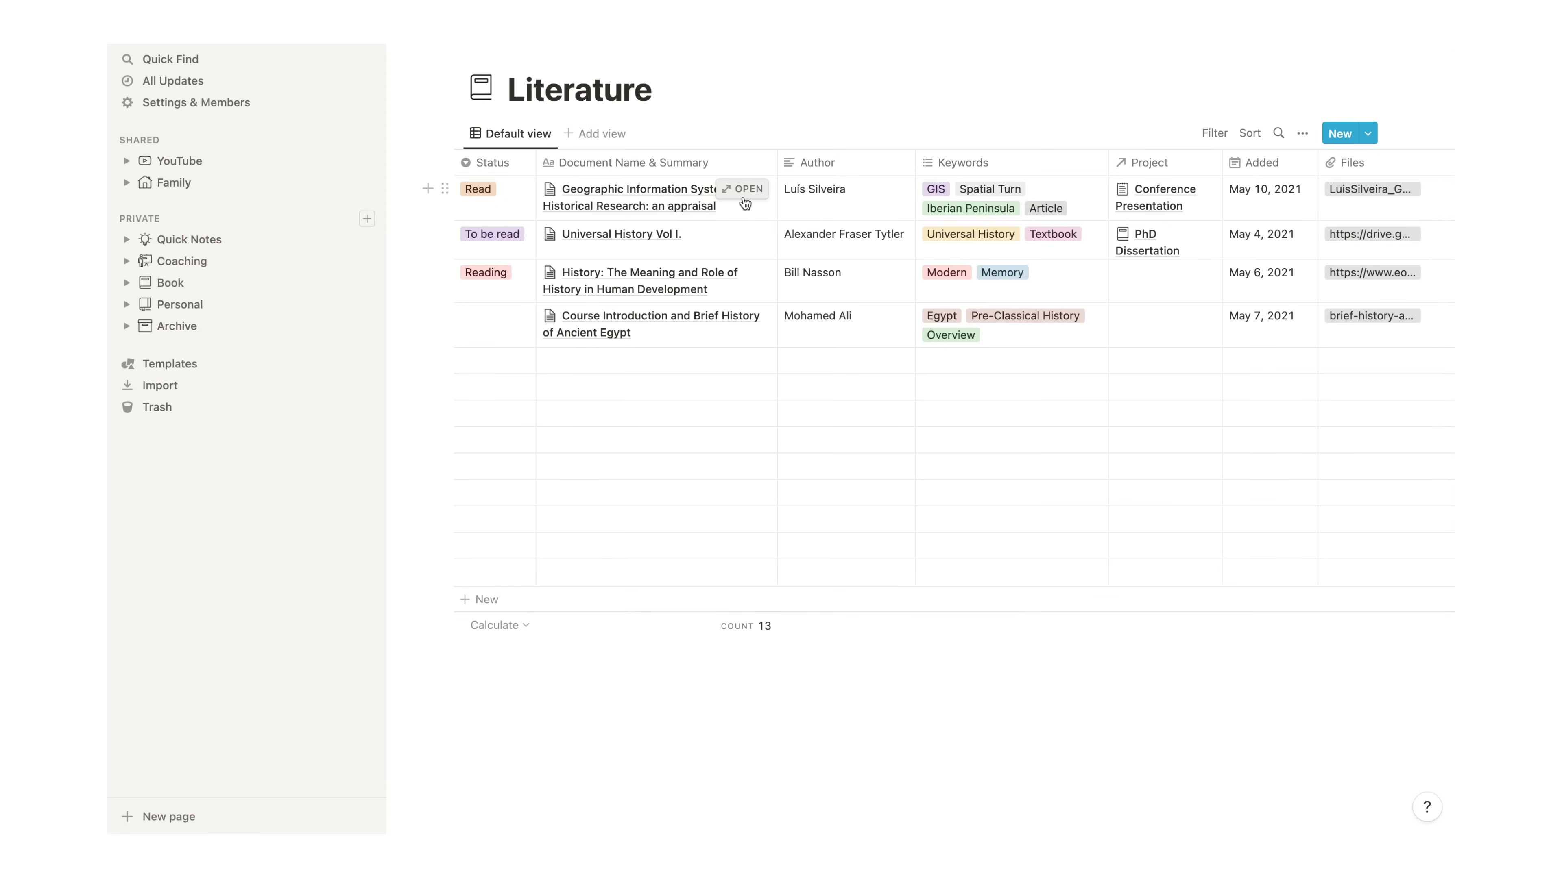
Preview the Geographic Information Systems paper's page and view its attached PDF
left_click(744, 196)
scroll(808, 505, "down", 5)
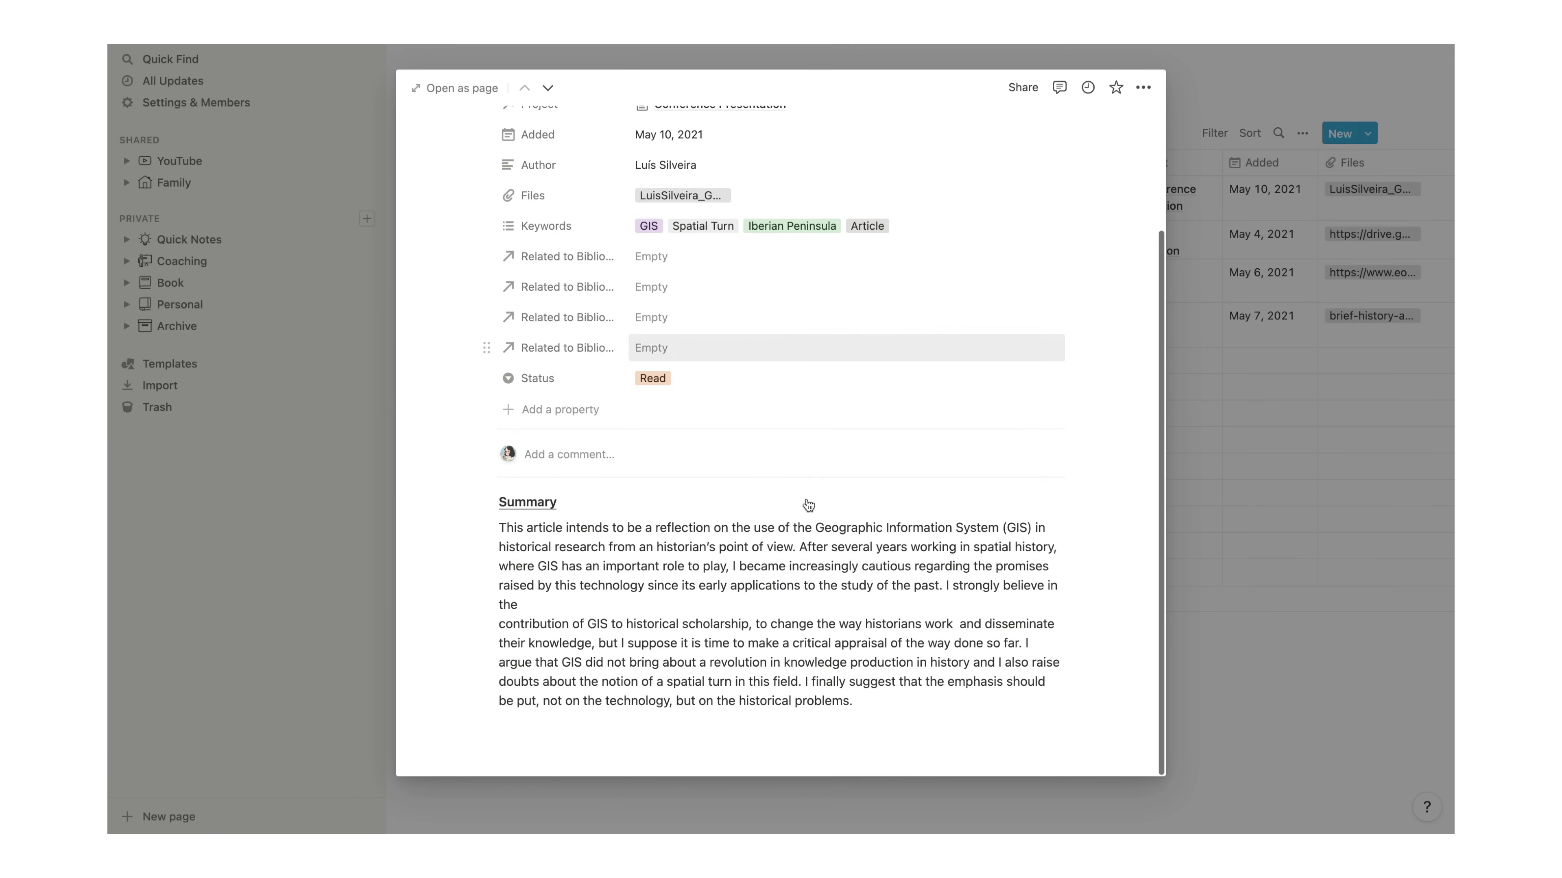
left_click(1233, 503)
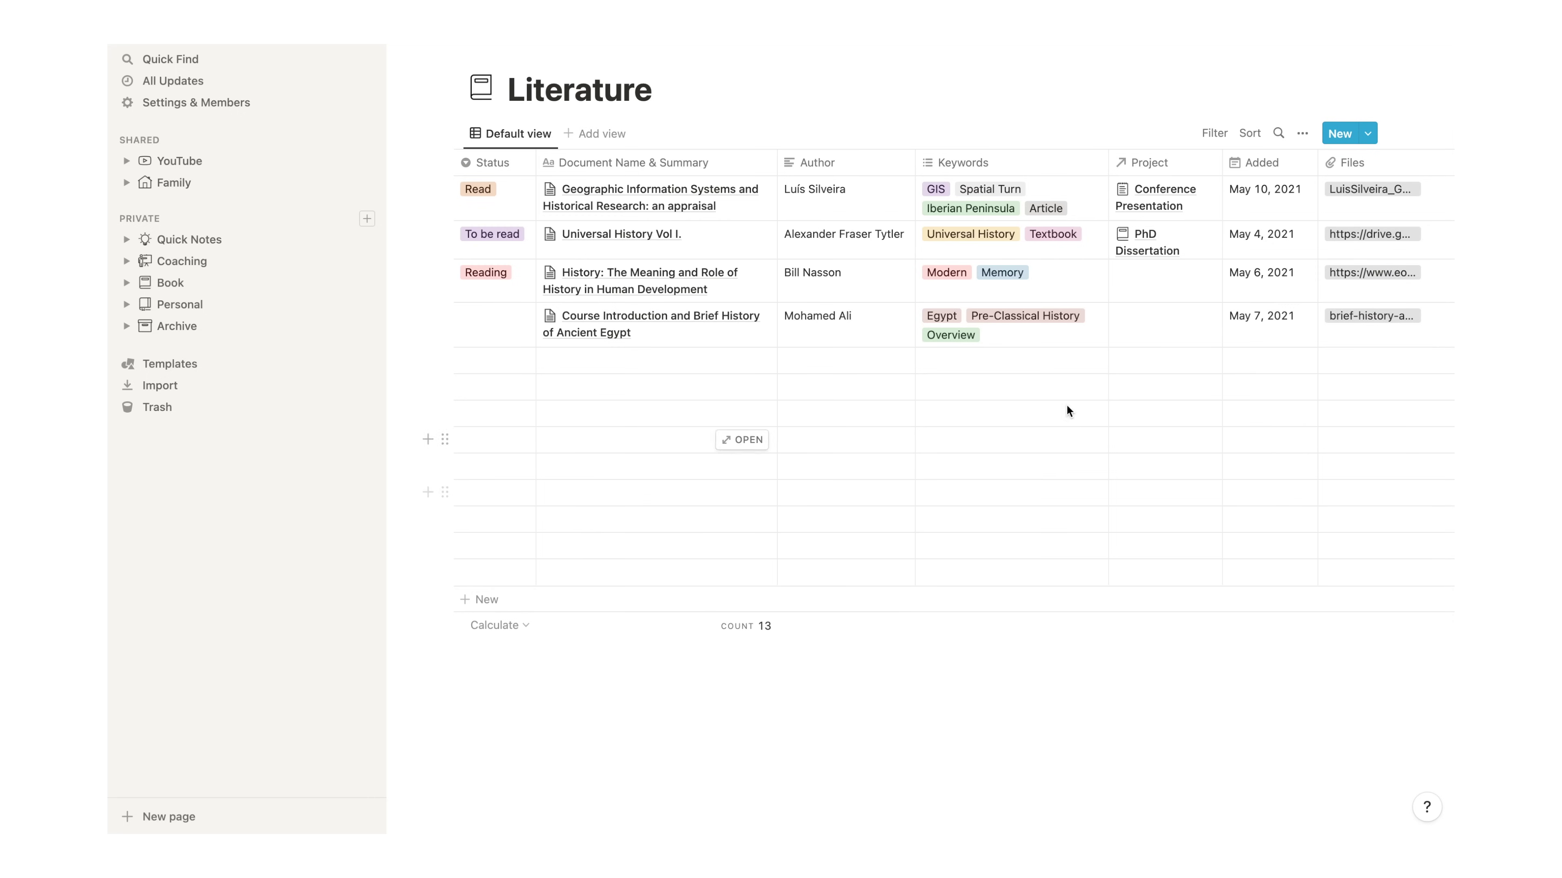
left_click(1368, 192)
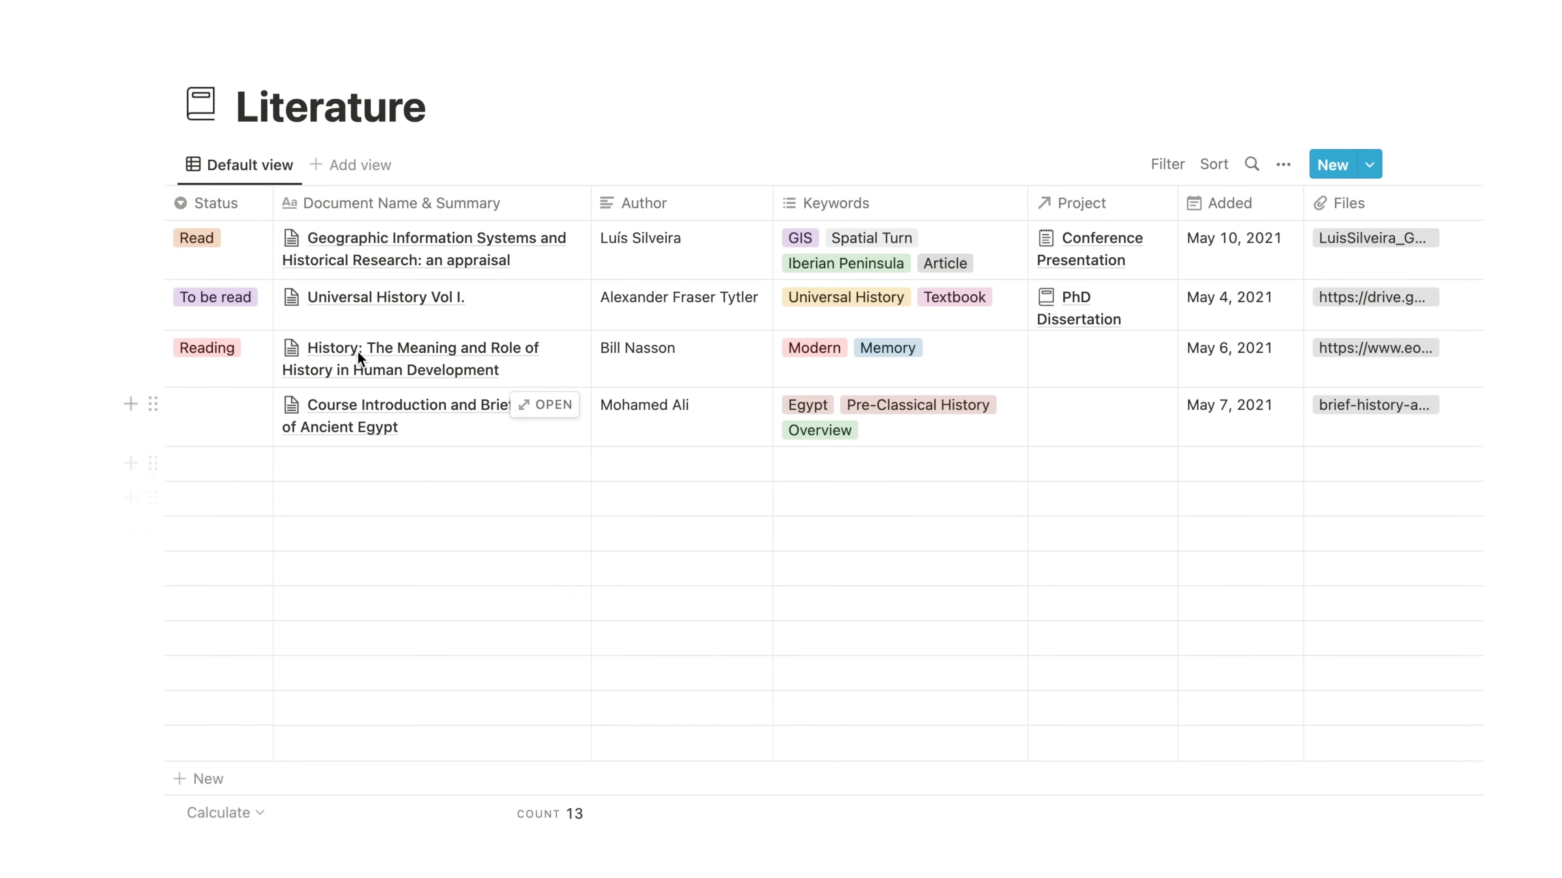
Set Universal History Vol I. to Reading and return the GIS paper's status to Read
left_click(263, 252)
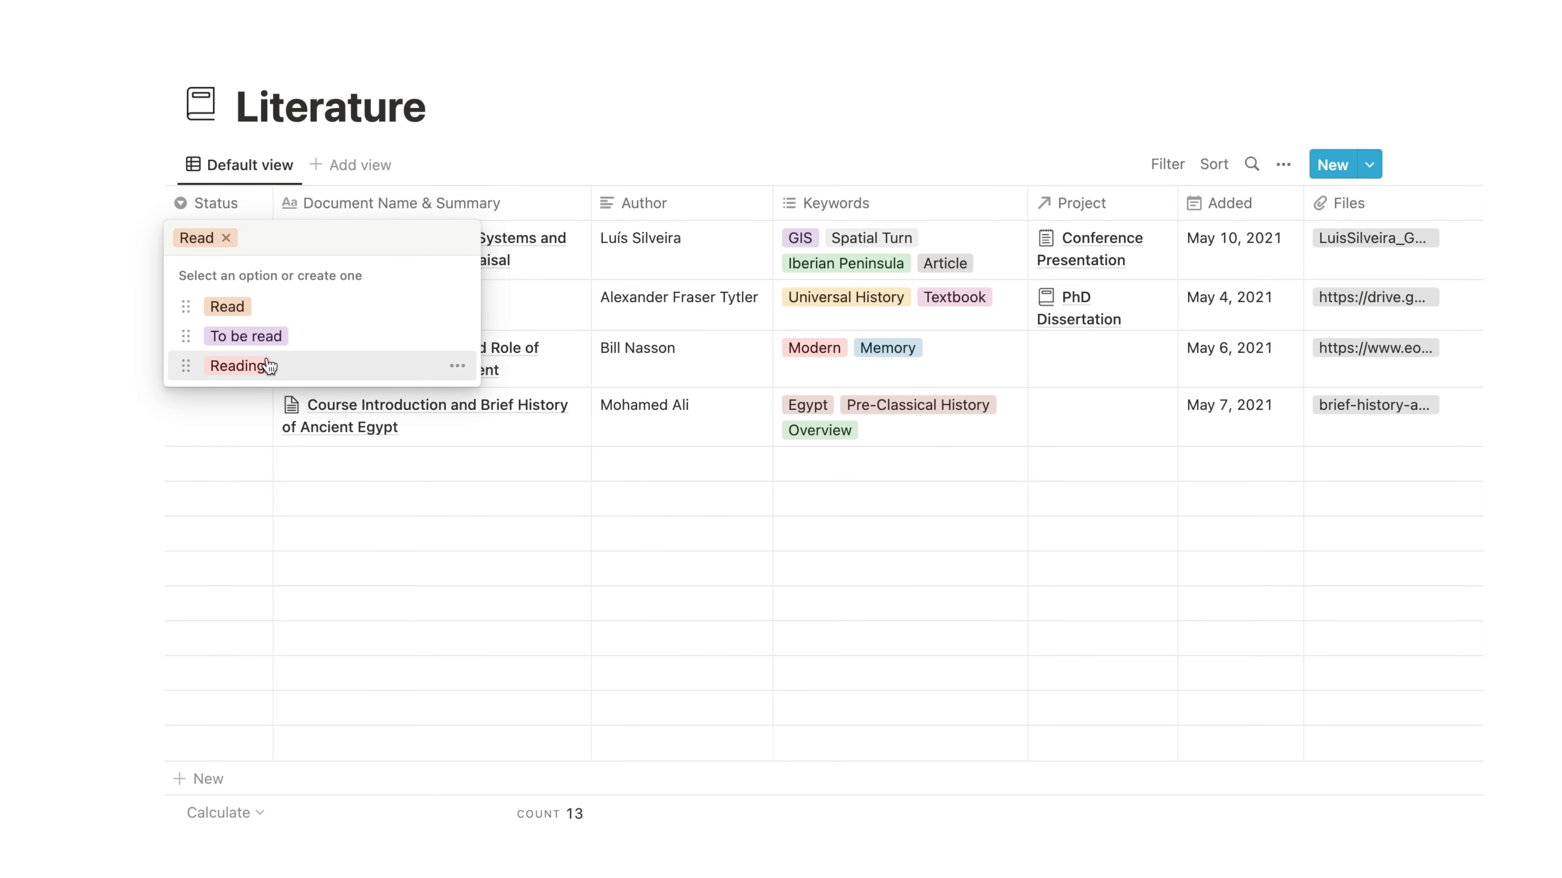
left_click(297, 336)
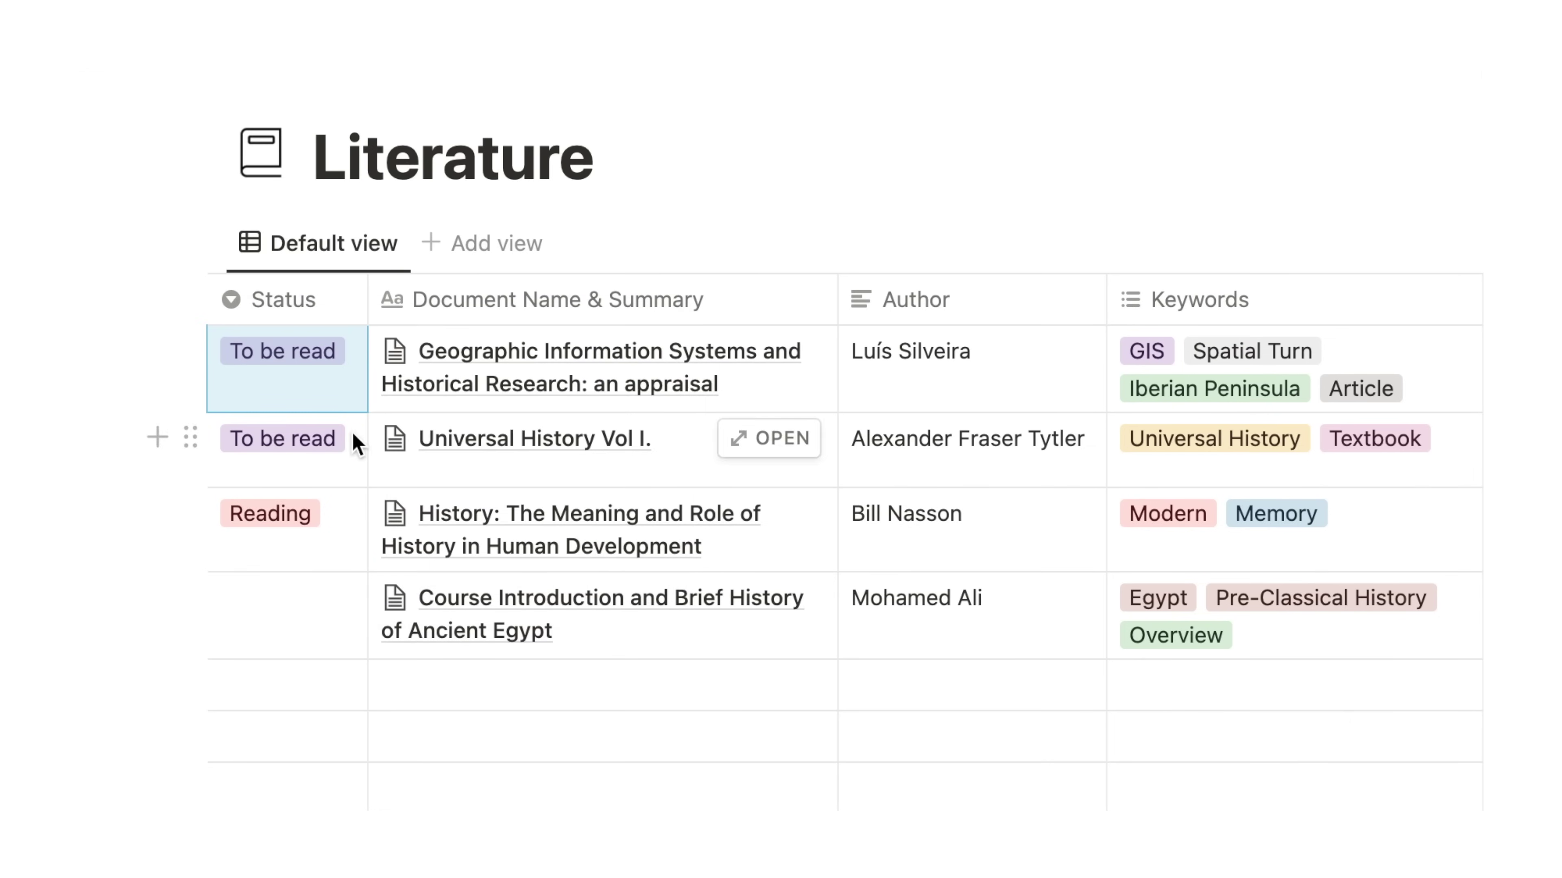
left_click(355, 442)
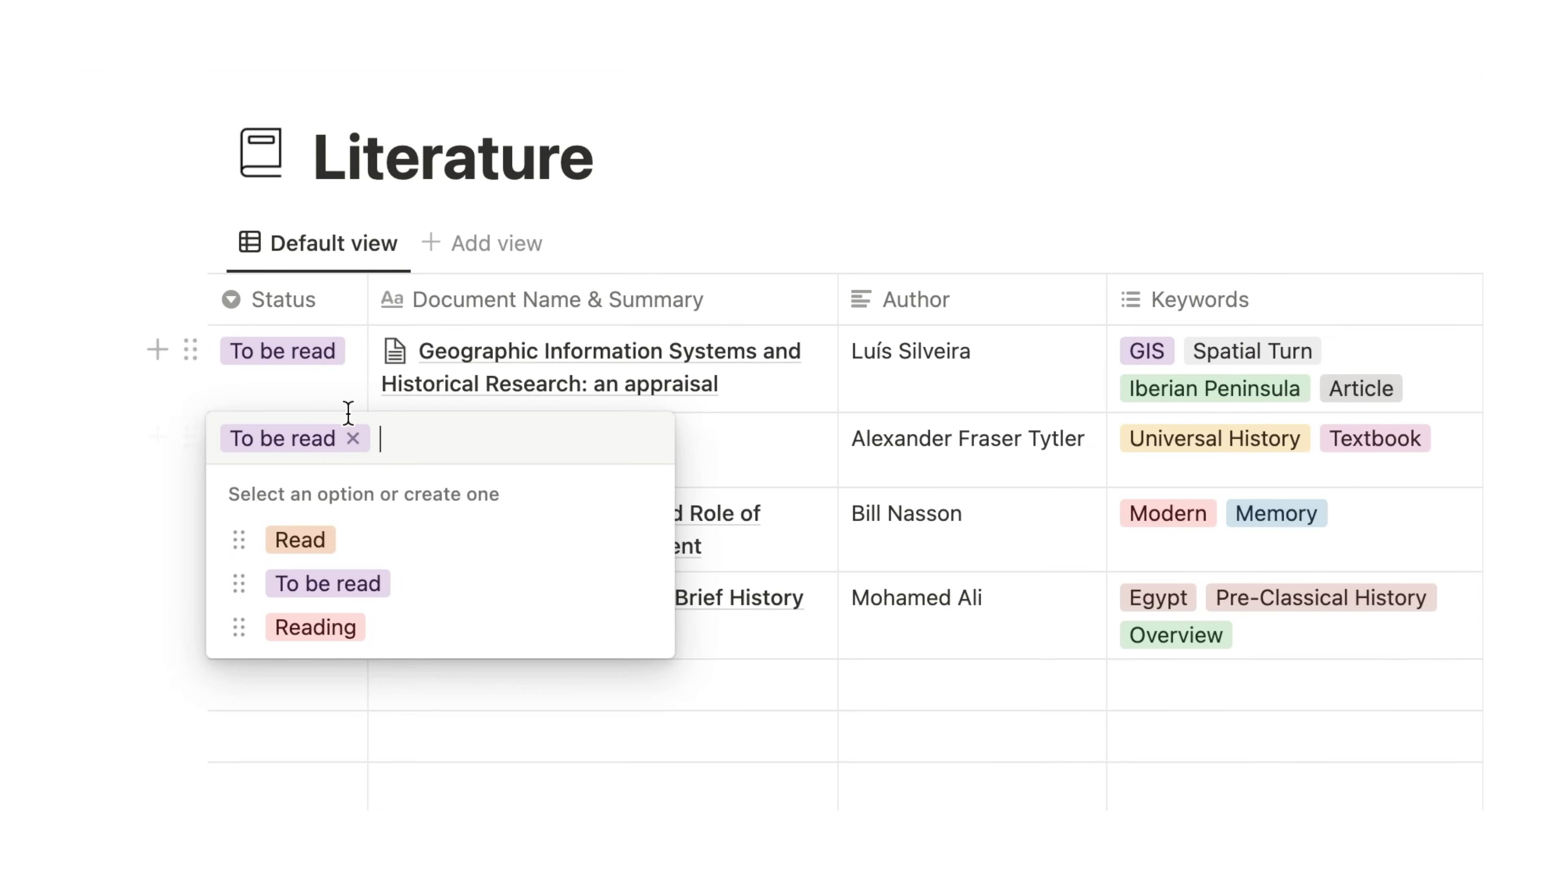
left_click(319, 630)
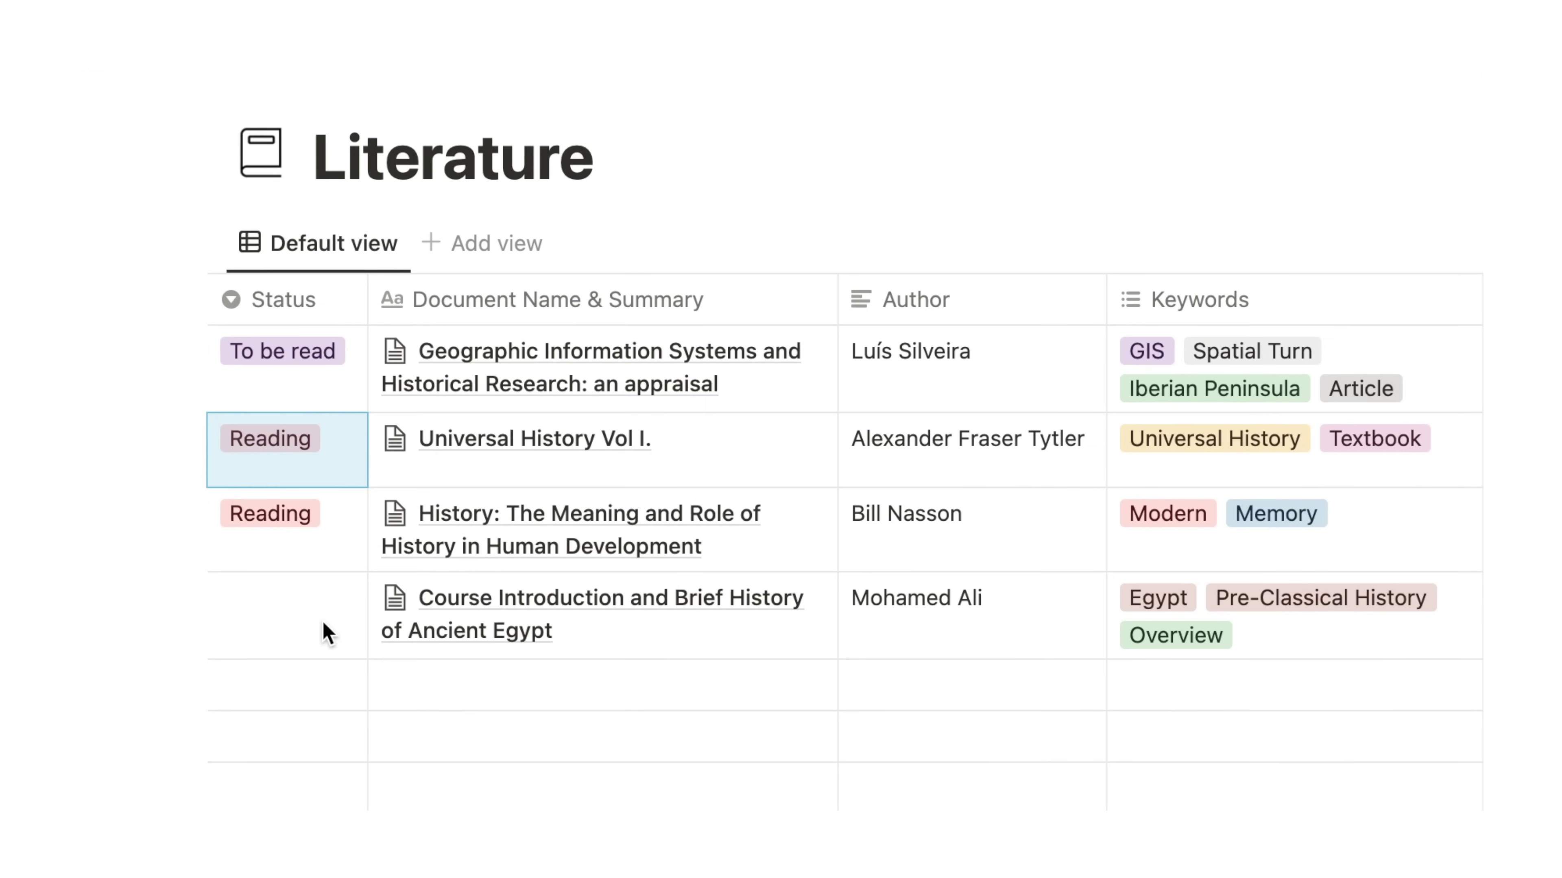
left_click(360, 397)
left_click(367, 452)
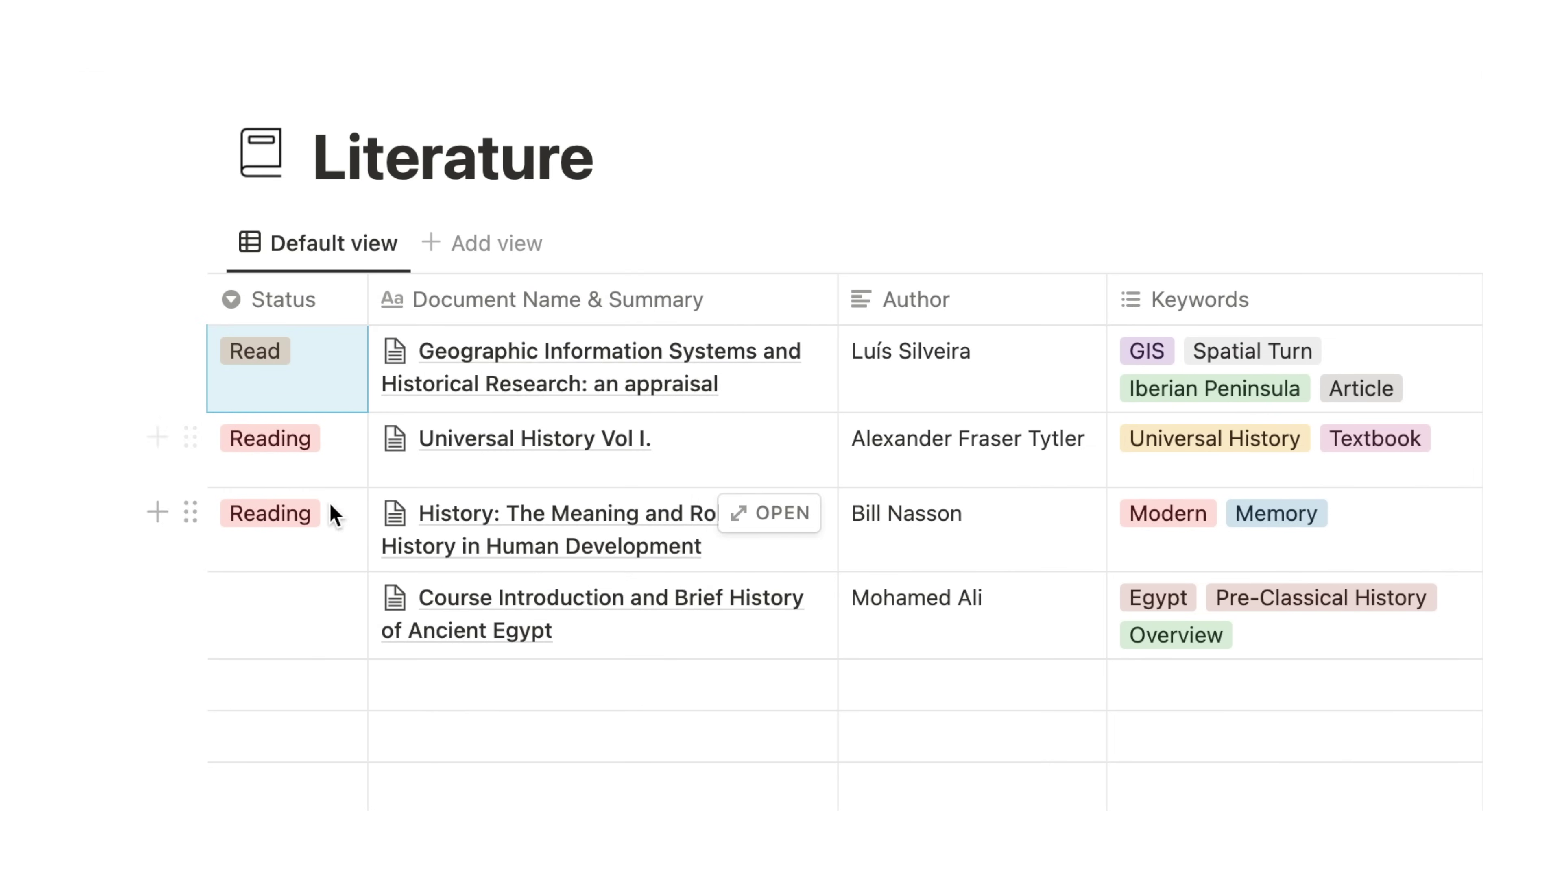
left_click(287, 307)
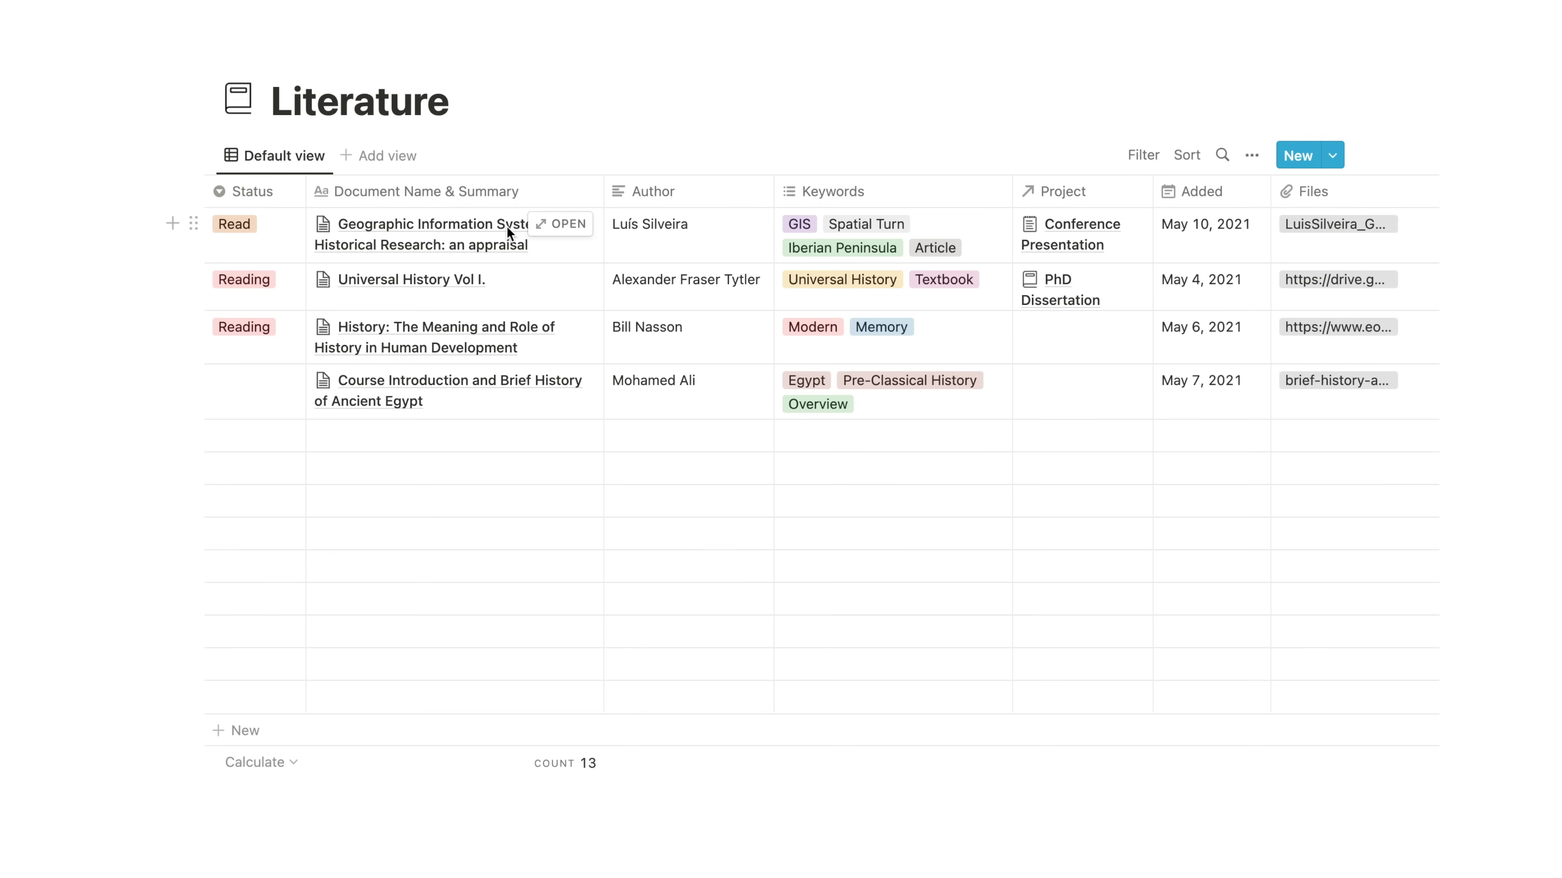
left_click(492, 191)
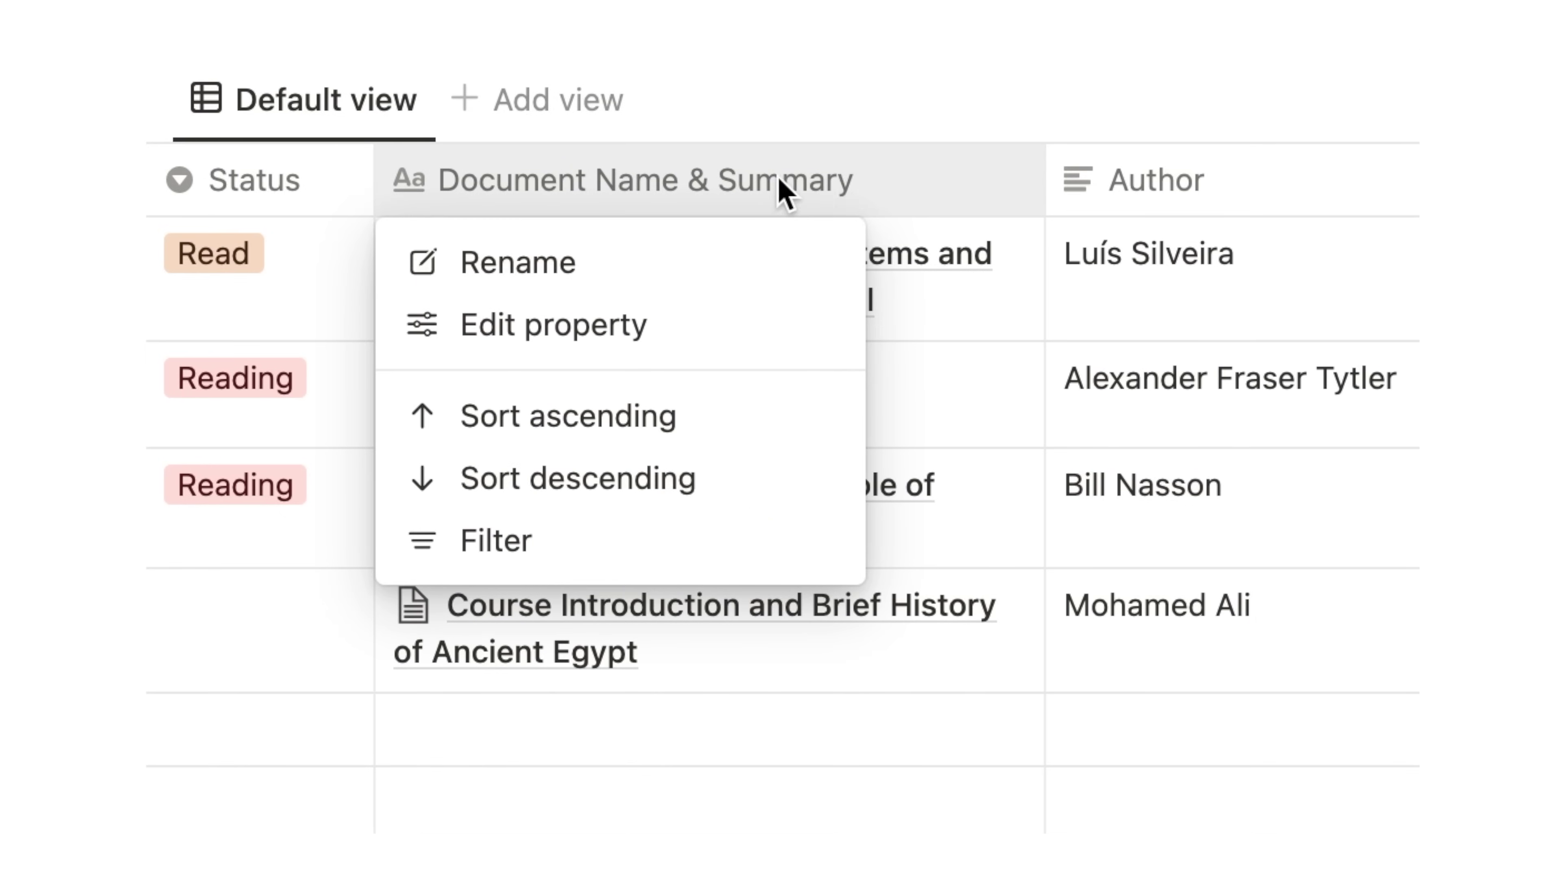
left_click(581, 198)
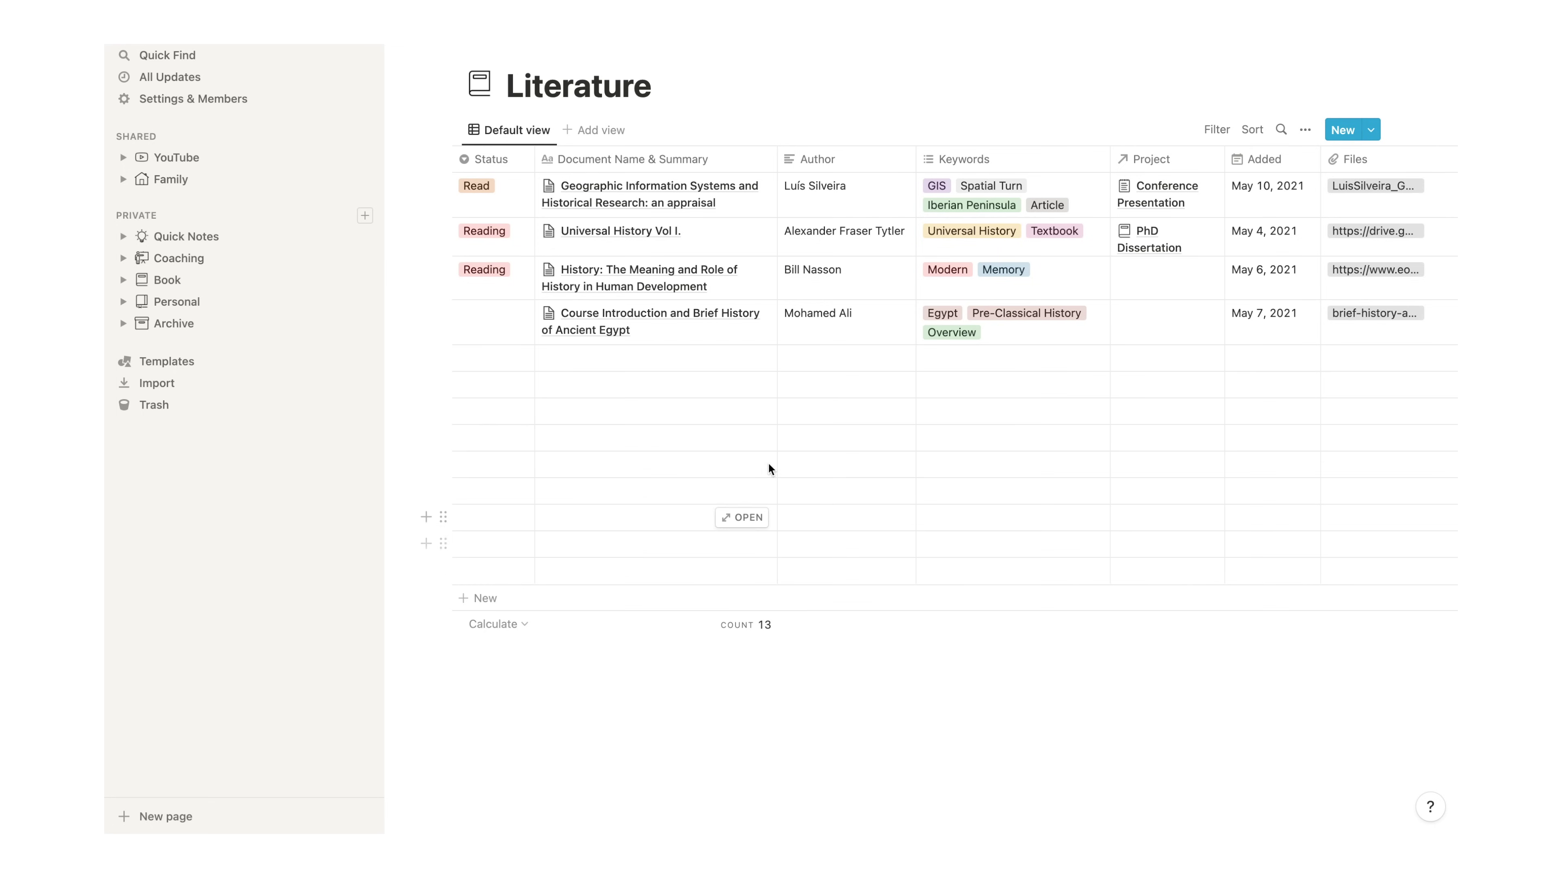
left_click(747, 194)
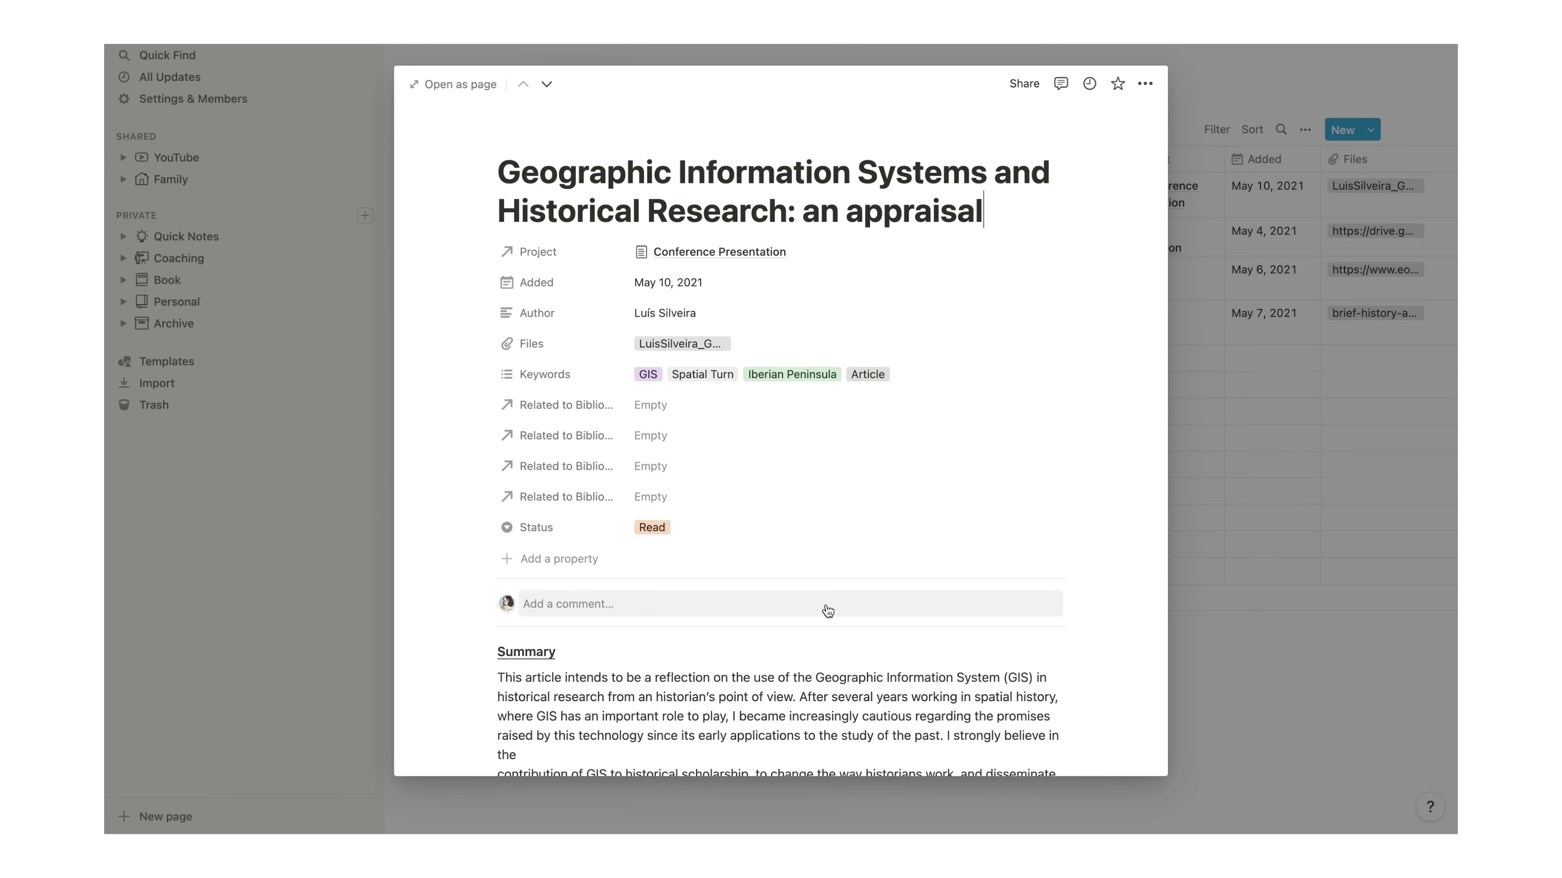
scroll(827, 610, "down", 2)
scroll(827, 611, "down", 3)
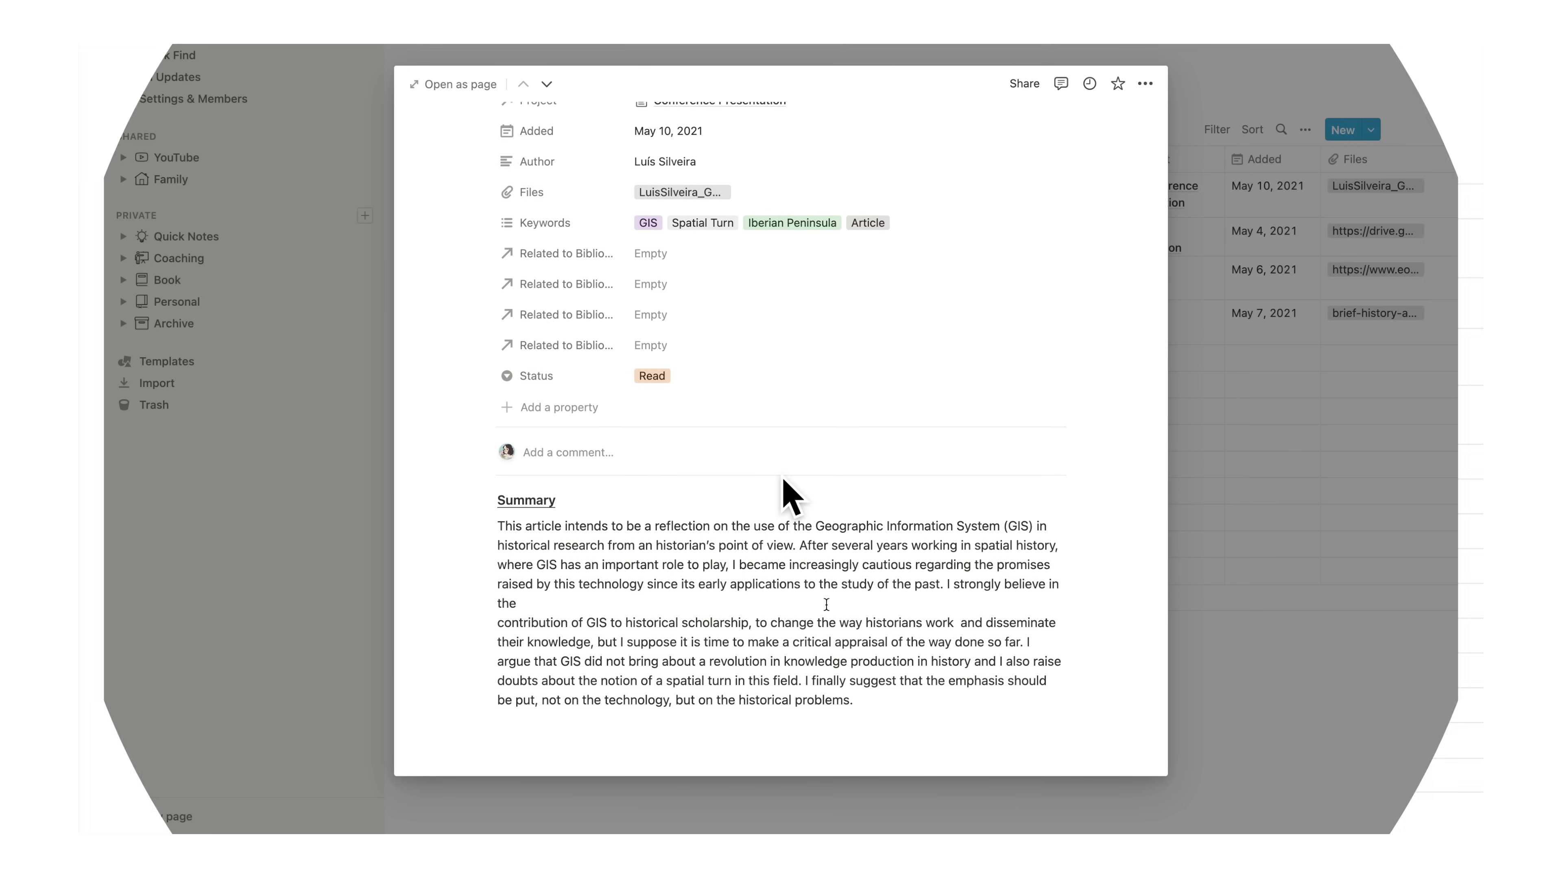
key("Escape")
left_click(942, 250)
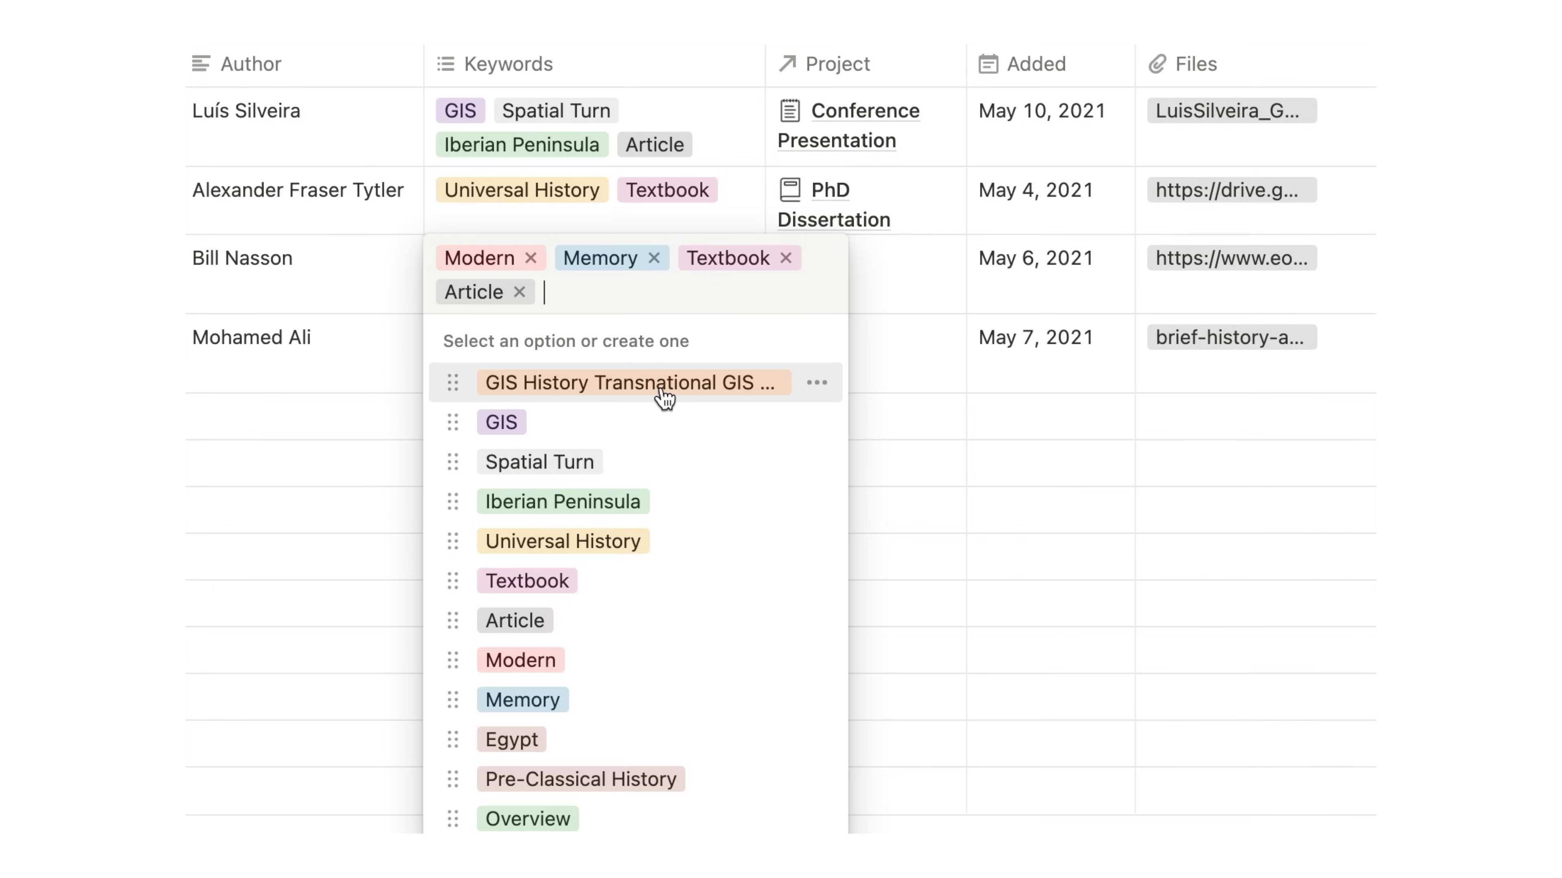
left_click(665, 399)
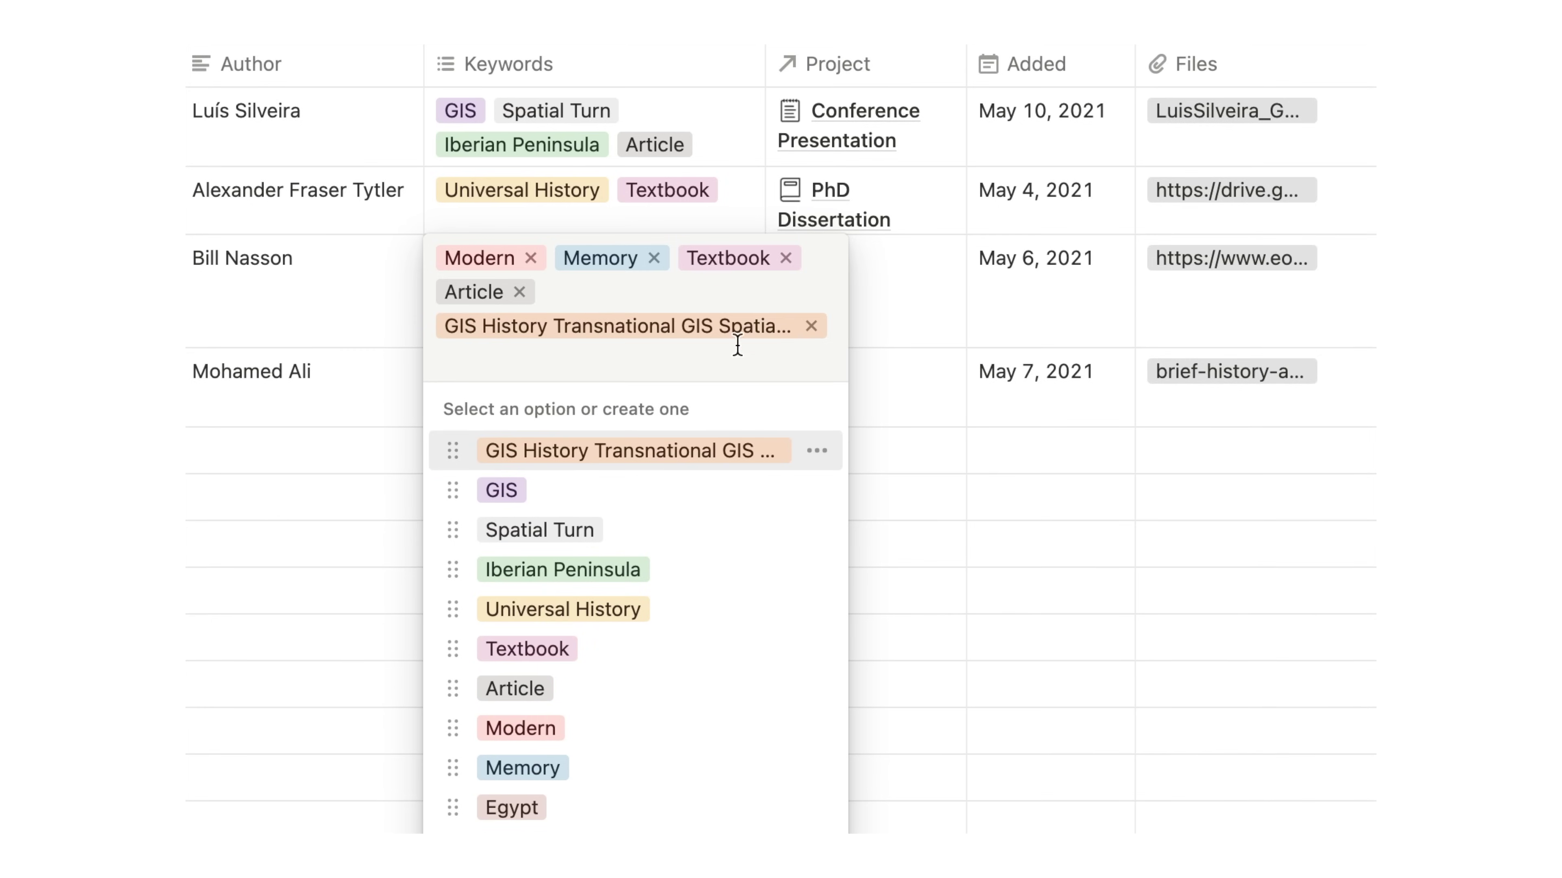
left_click(808, 324)
left_click(519, 292)
left_click(787, 256)
key("Escape")
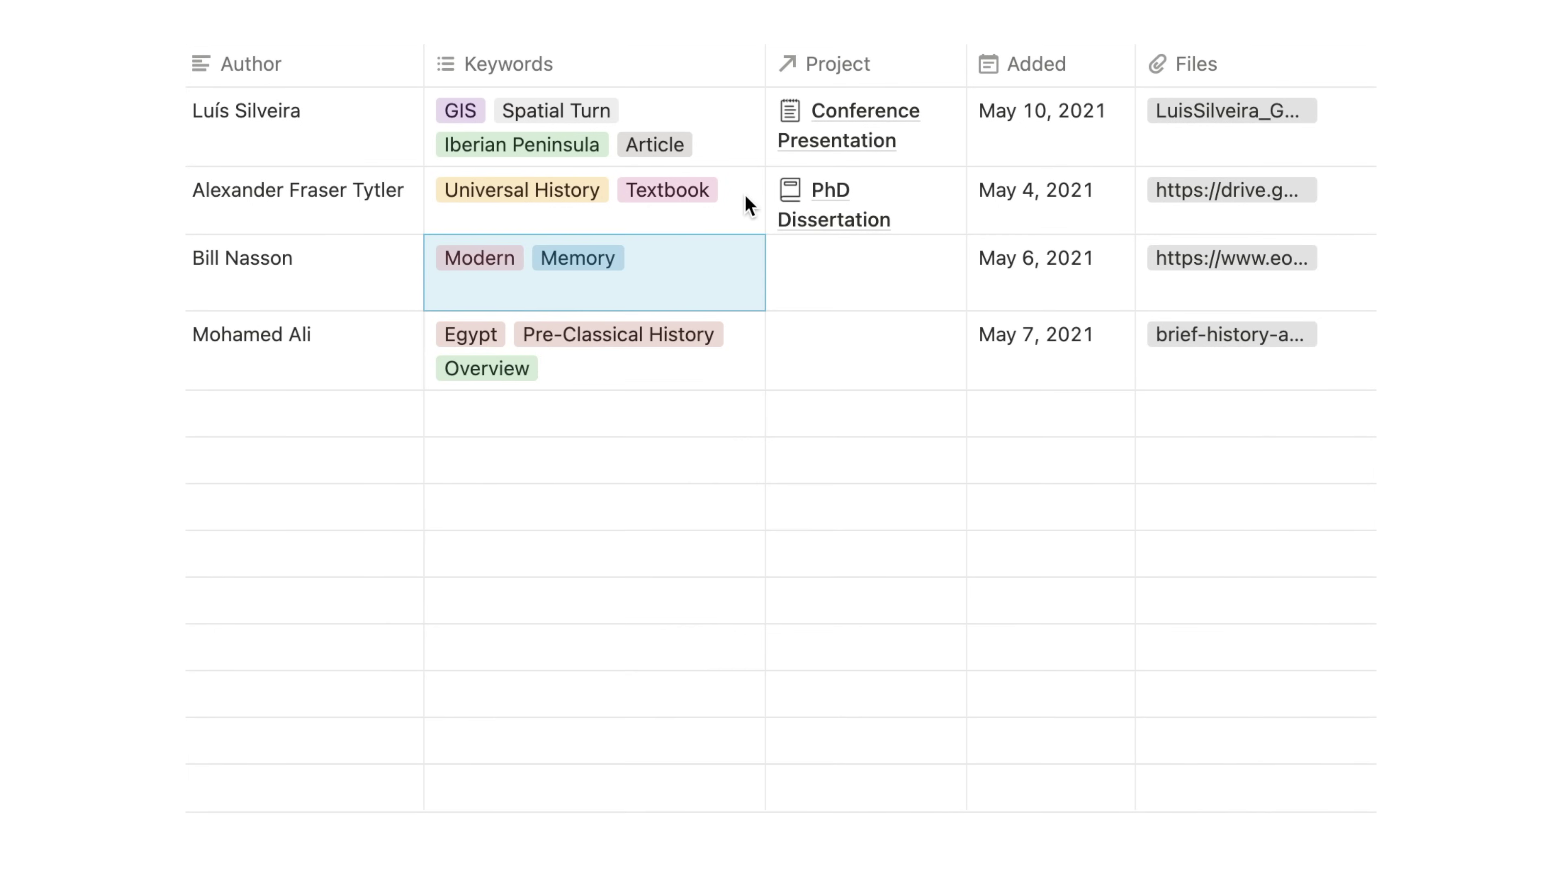
left_click(743, 202)
left_click(708, 354)
left_click(701, 406)
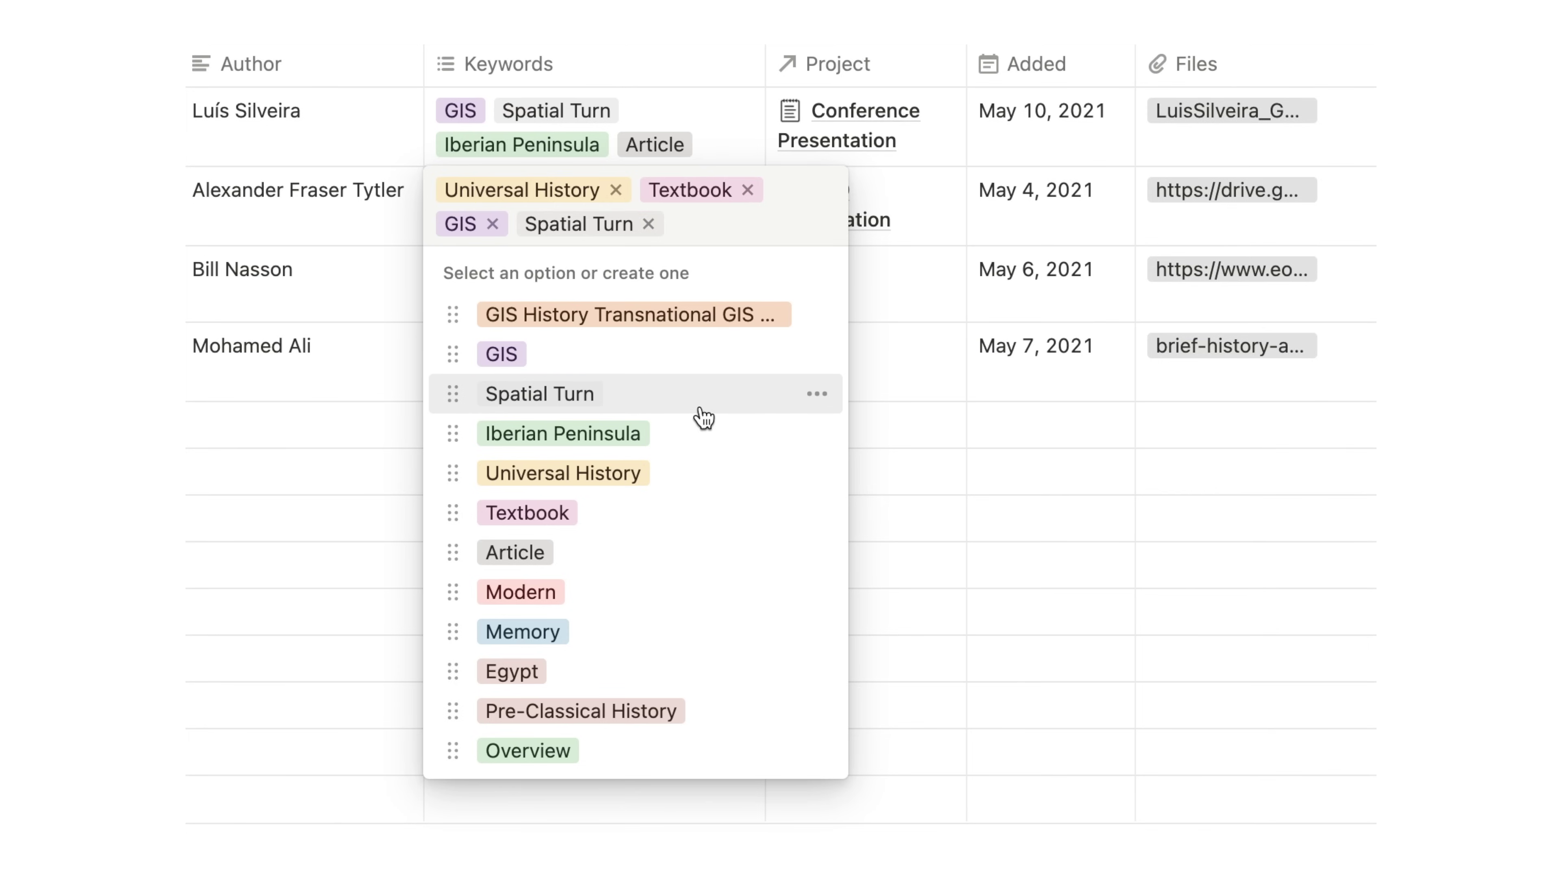
left_click(648, 224)
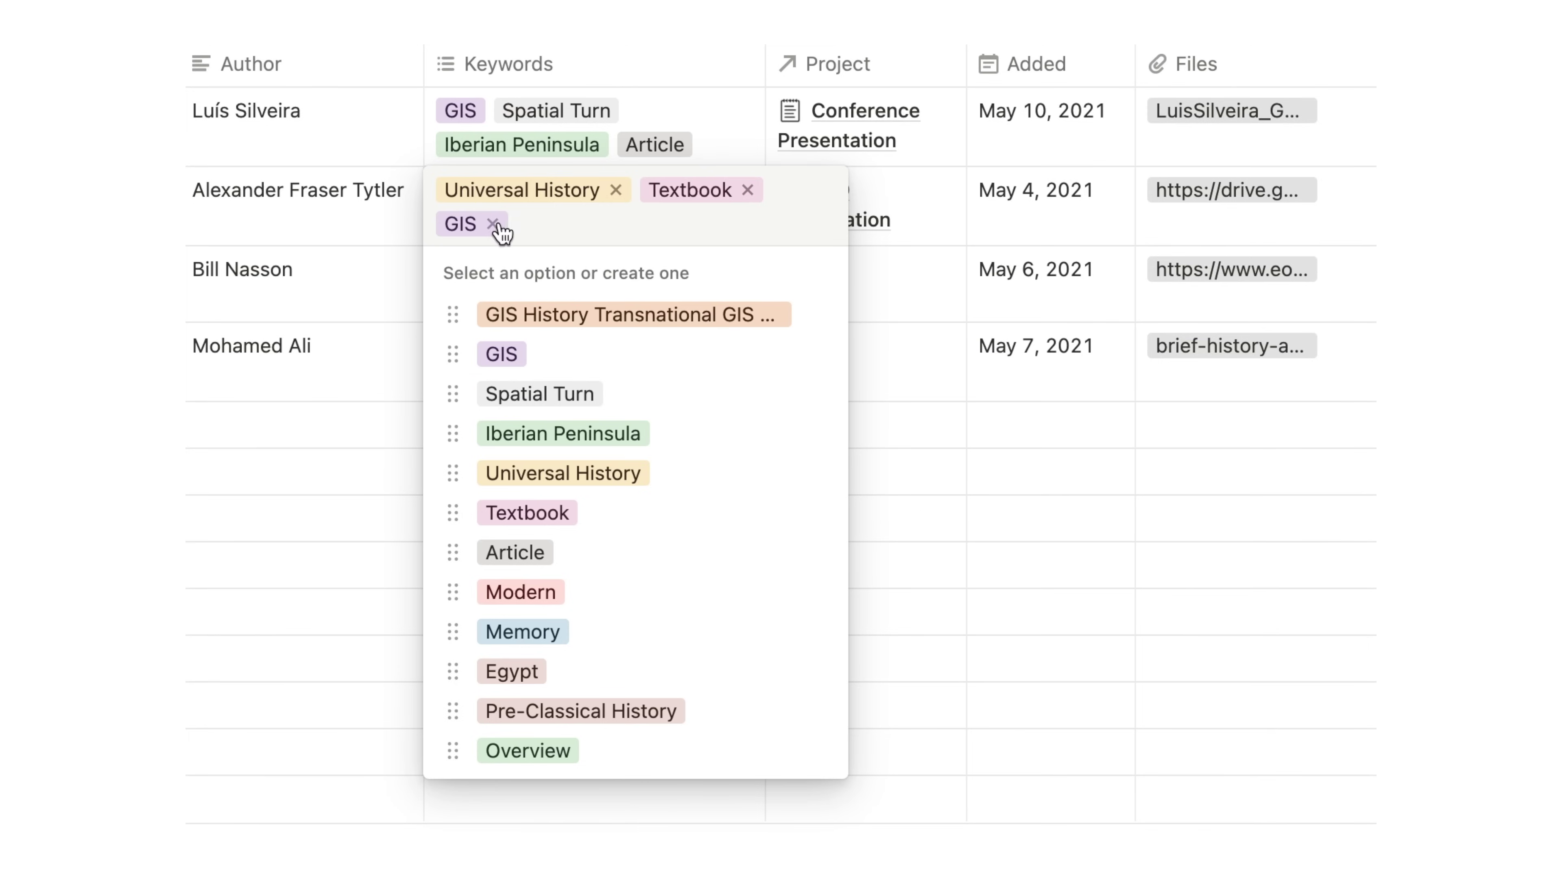
key("Escape")
left_click(855, 66)
left_click(856, 67)
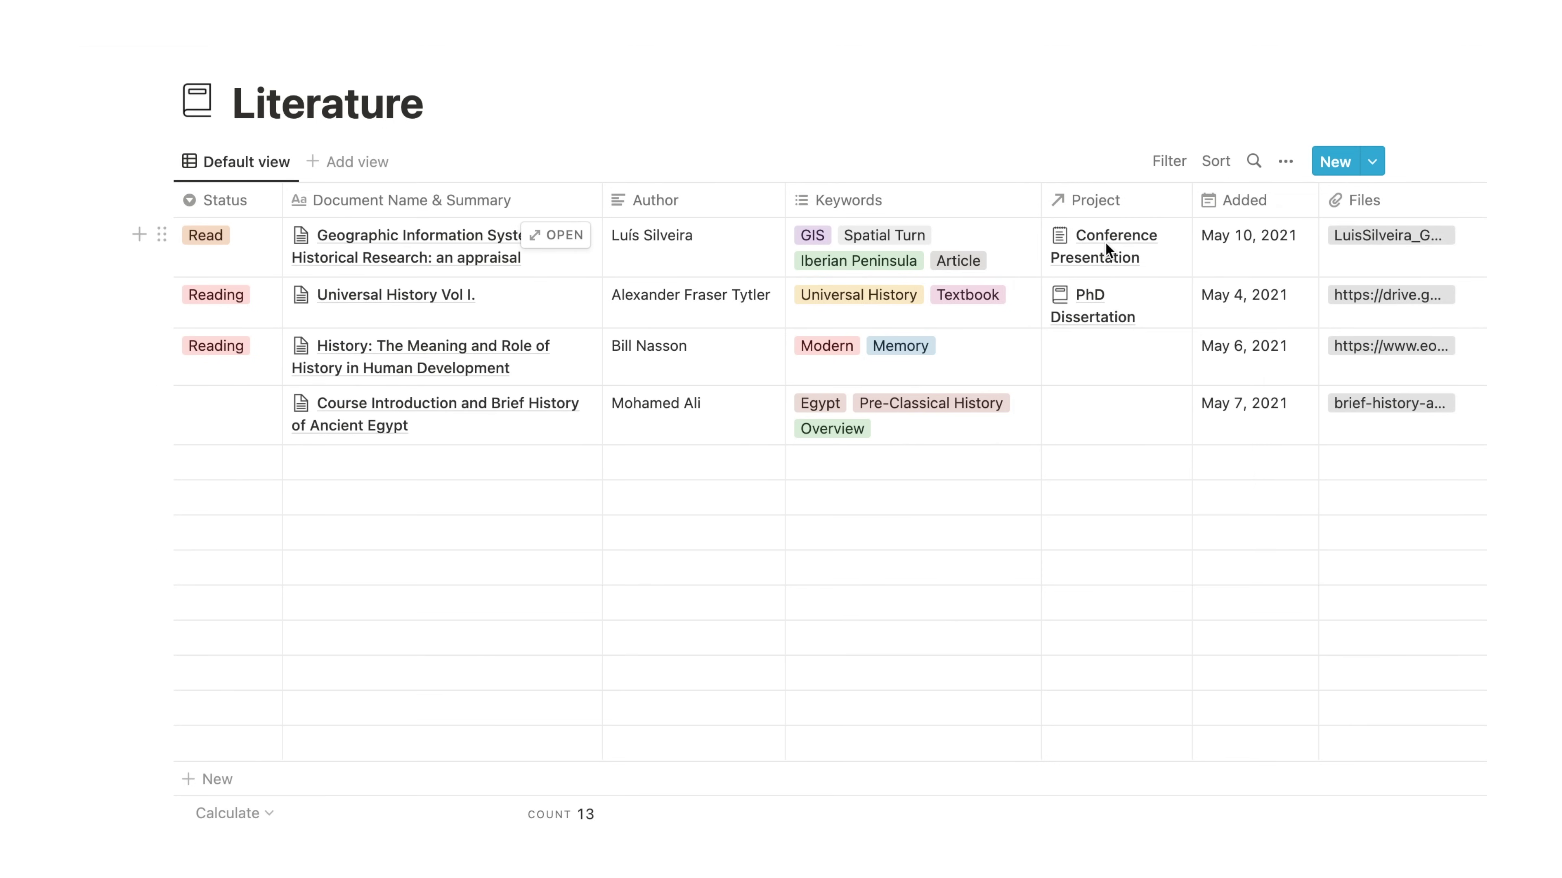
Leave the third paper without a linked project and inspect the first paper's attached PDF options
left_click(1109, 349)
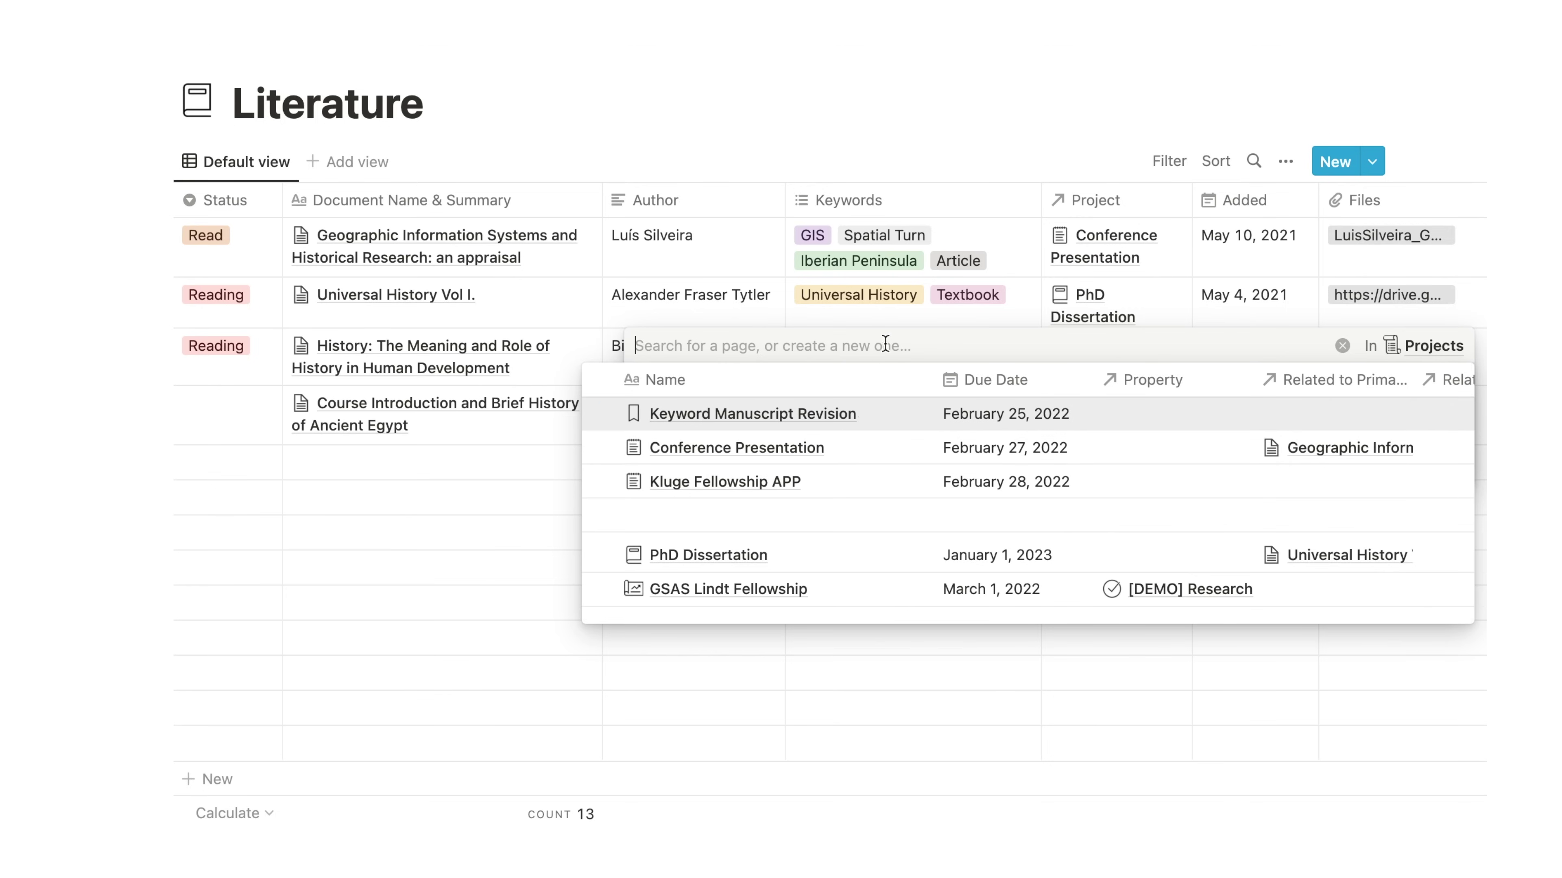
scroll(884, 306, "right", 2)
left_click(884, 306)
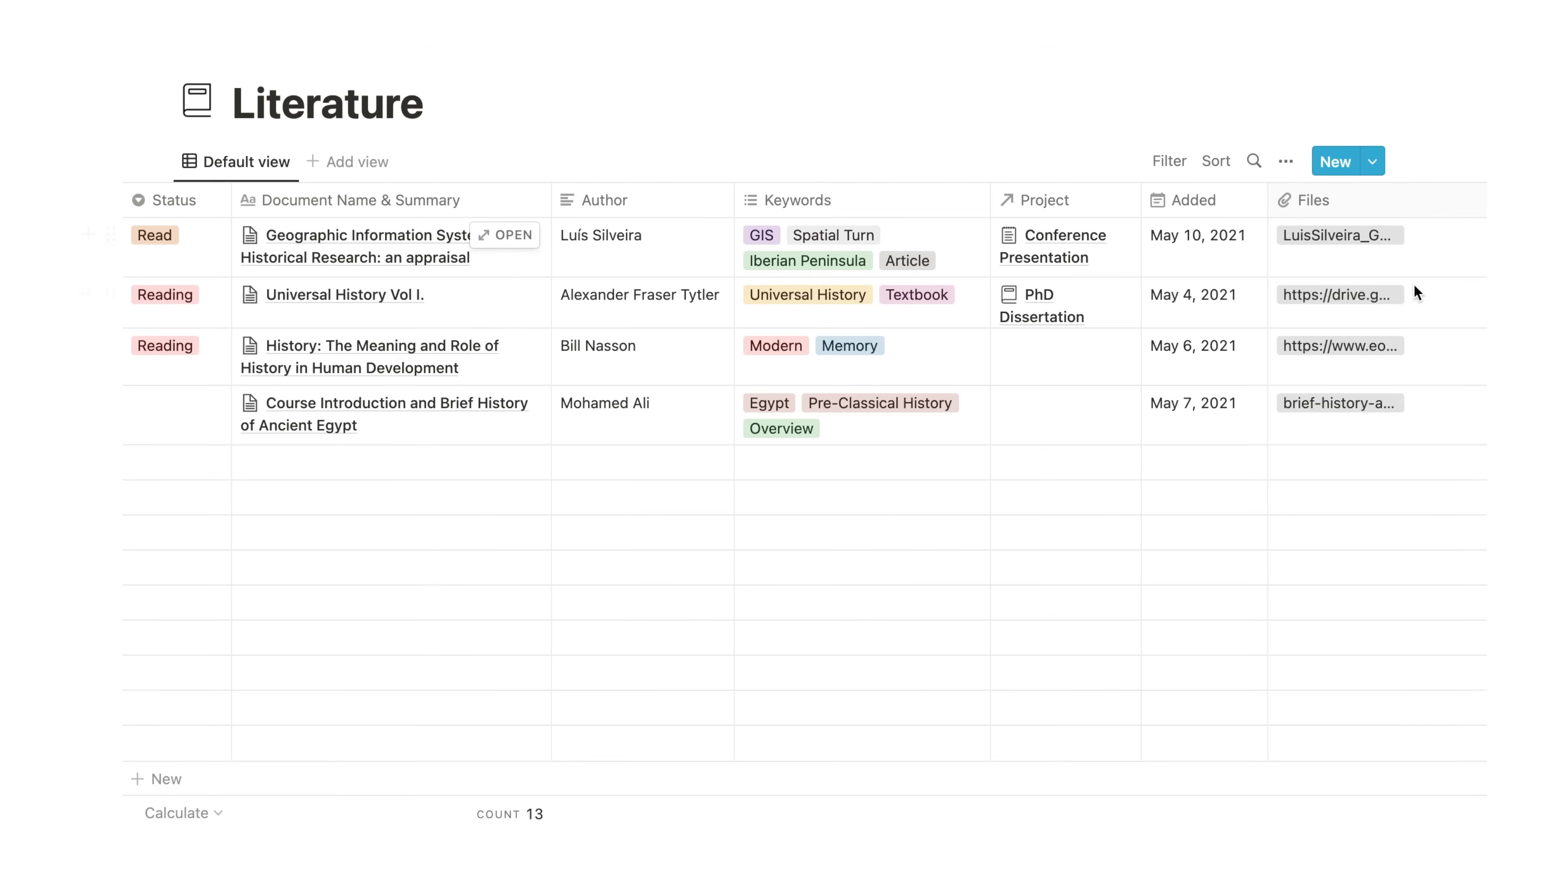
left_click(1349, 251)
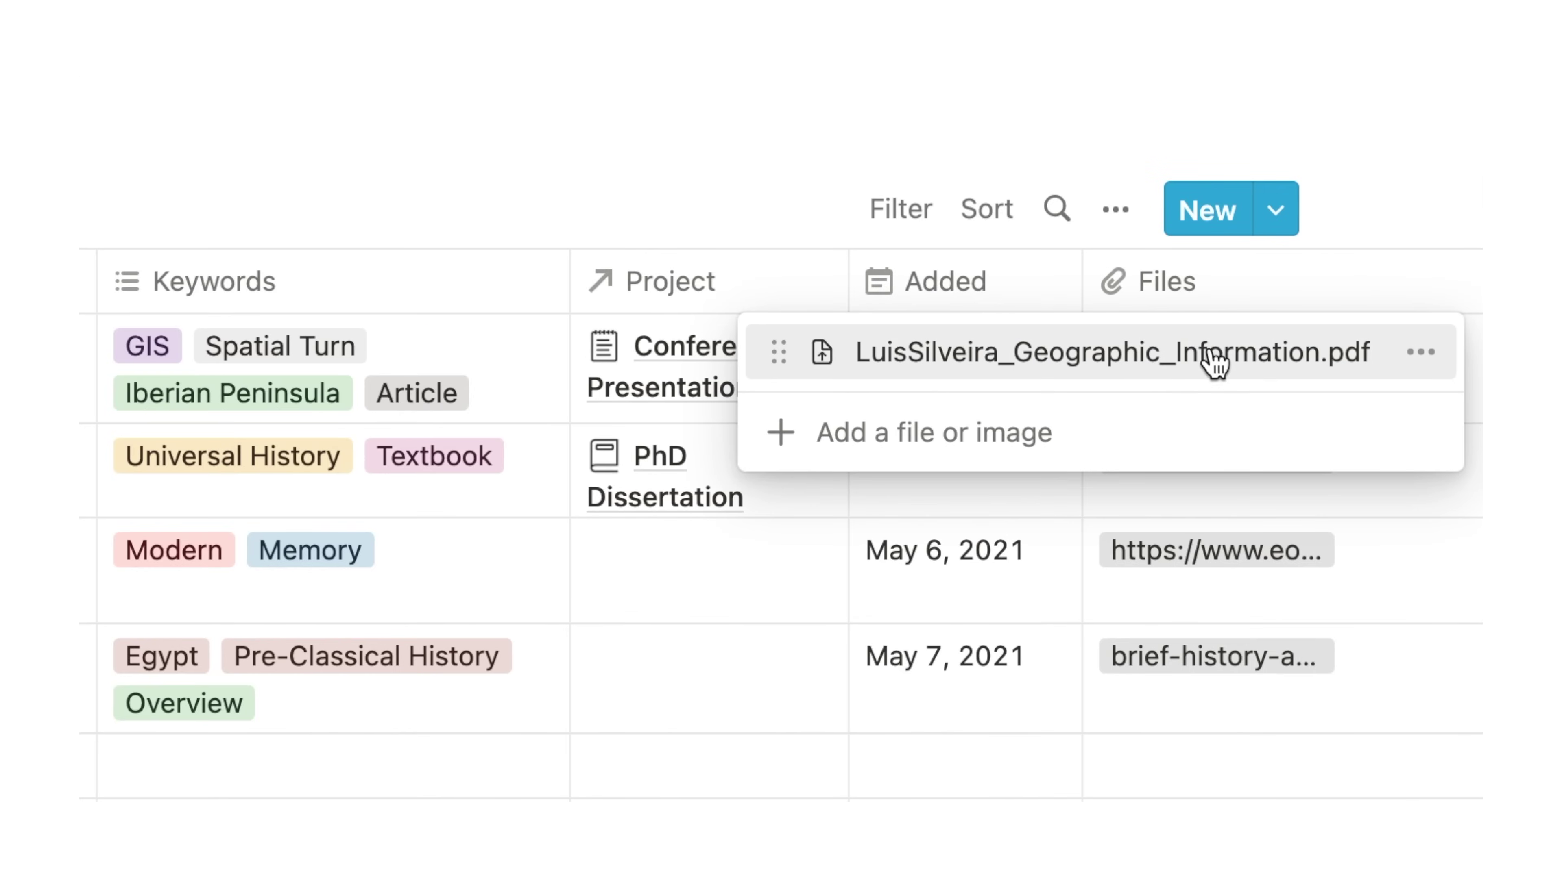
left_click(1420, 352)
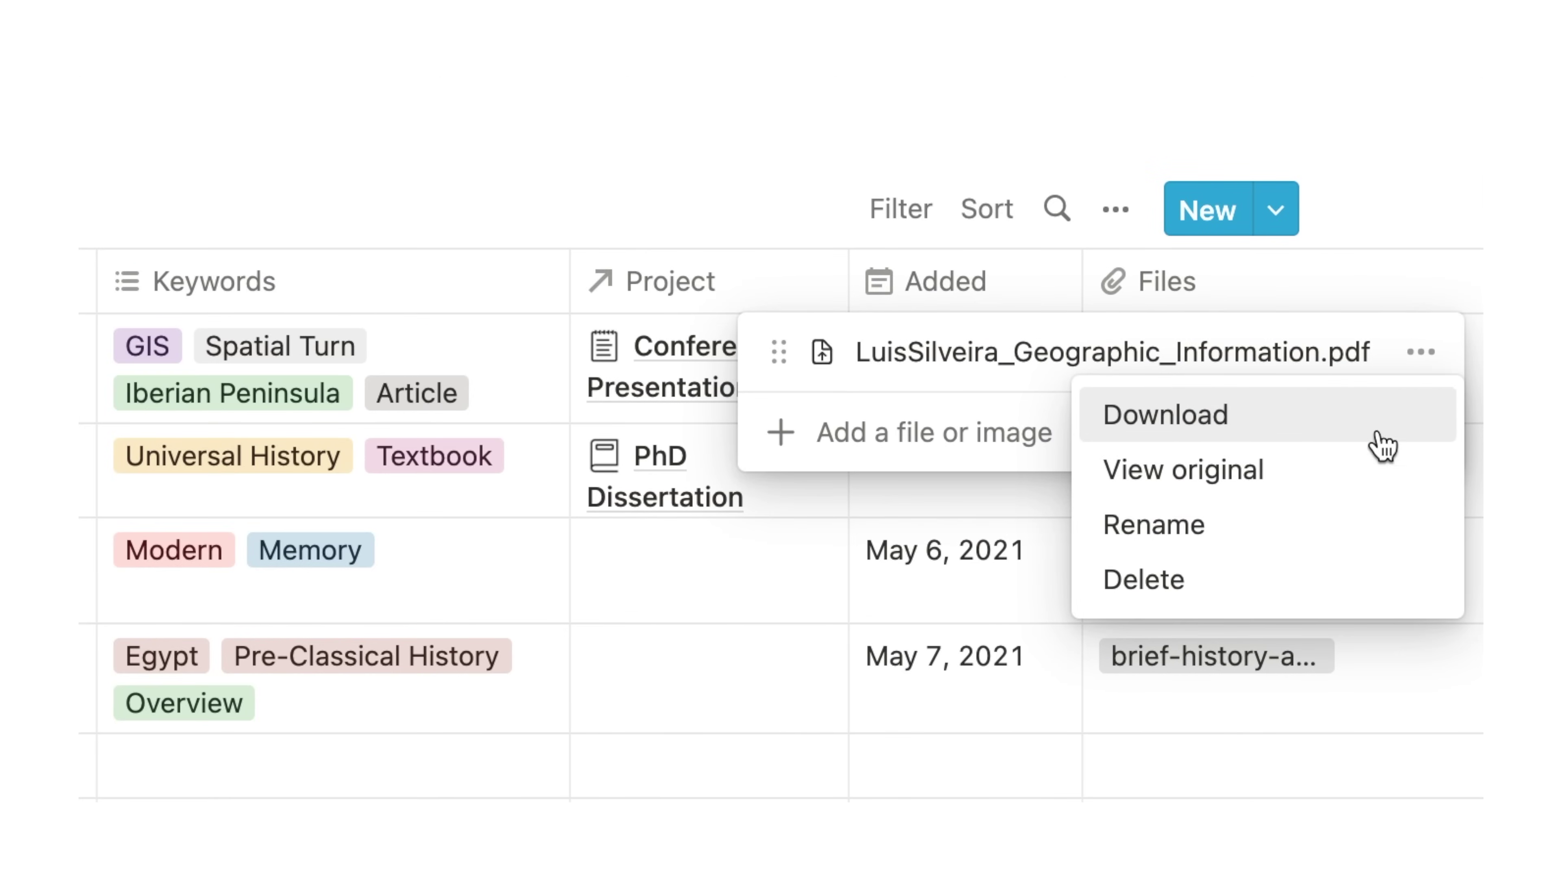
left_click(1331, 458)
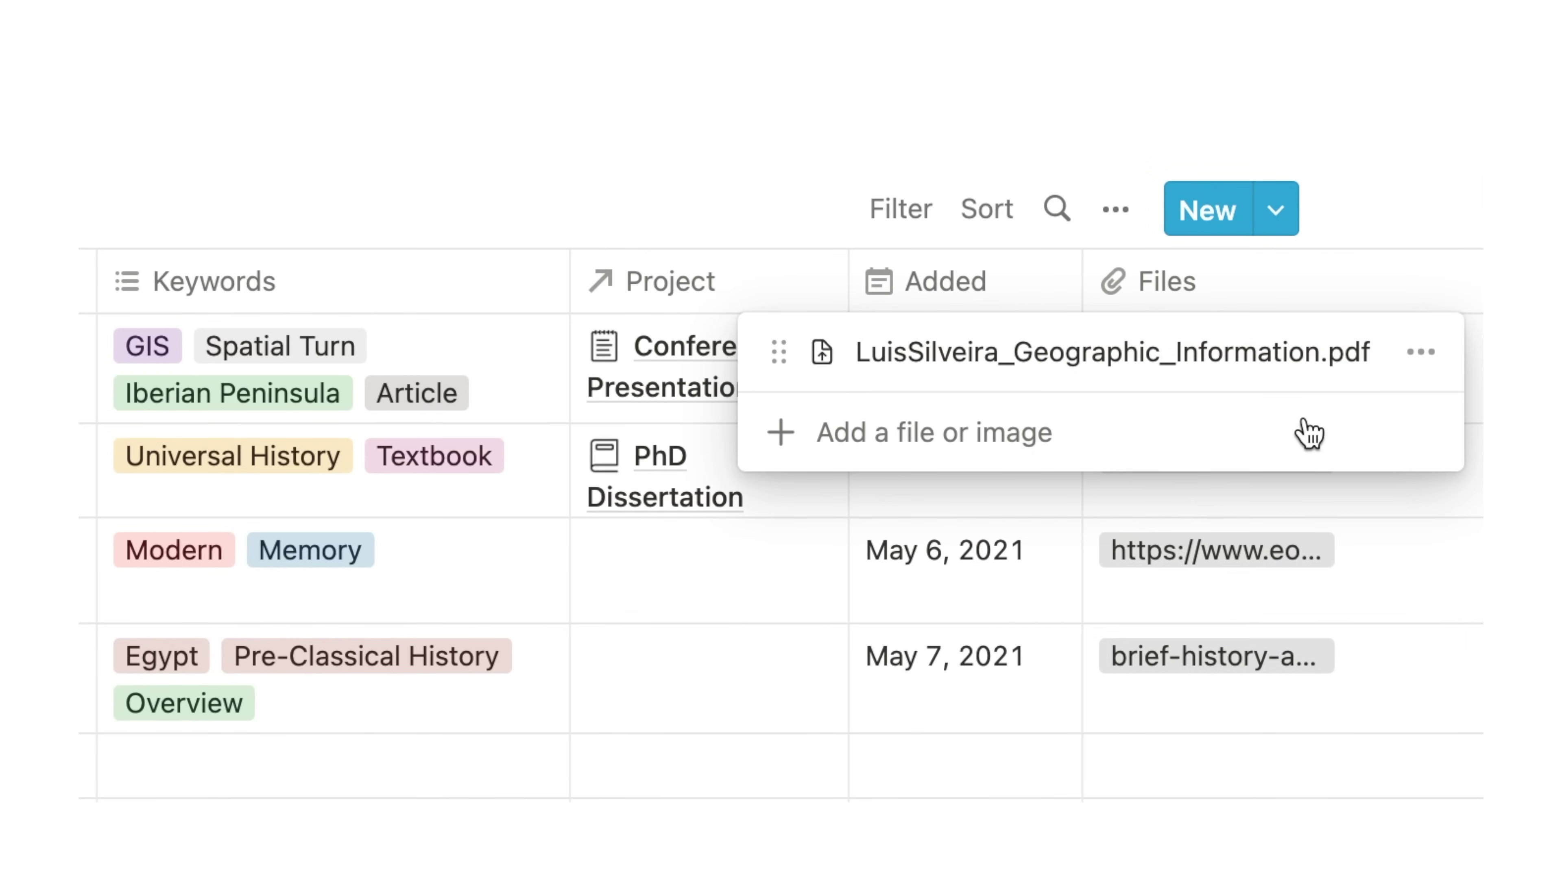
Keep the first entry's added date at May 10, 2021 after briefly trying May 13
left_click(986, 395)
left_click(987, 395)
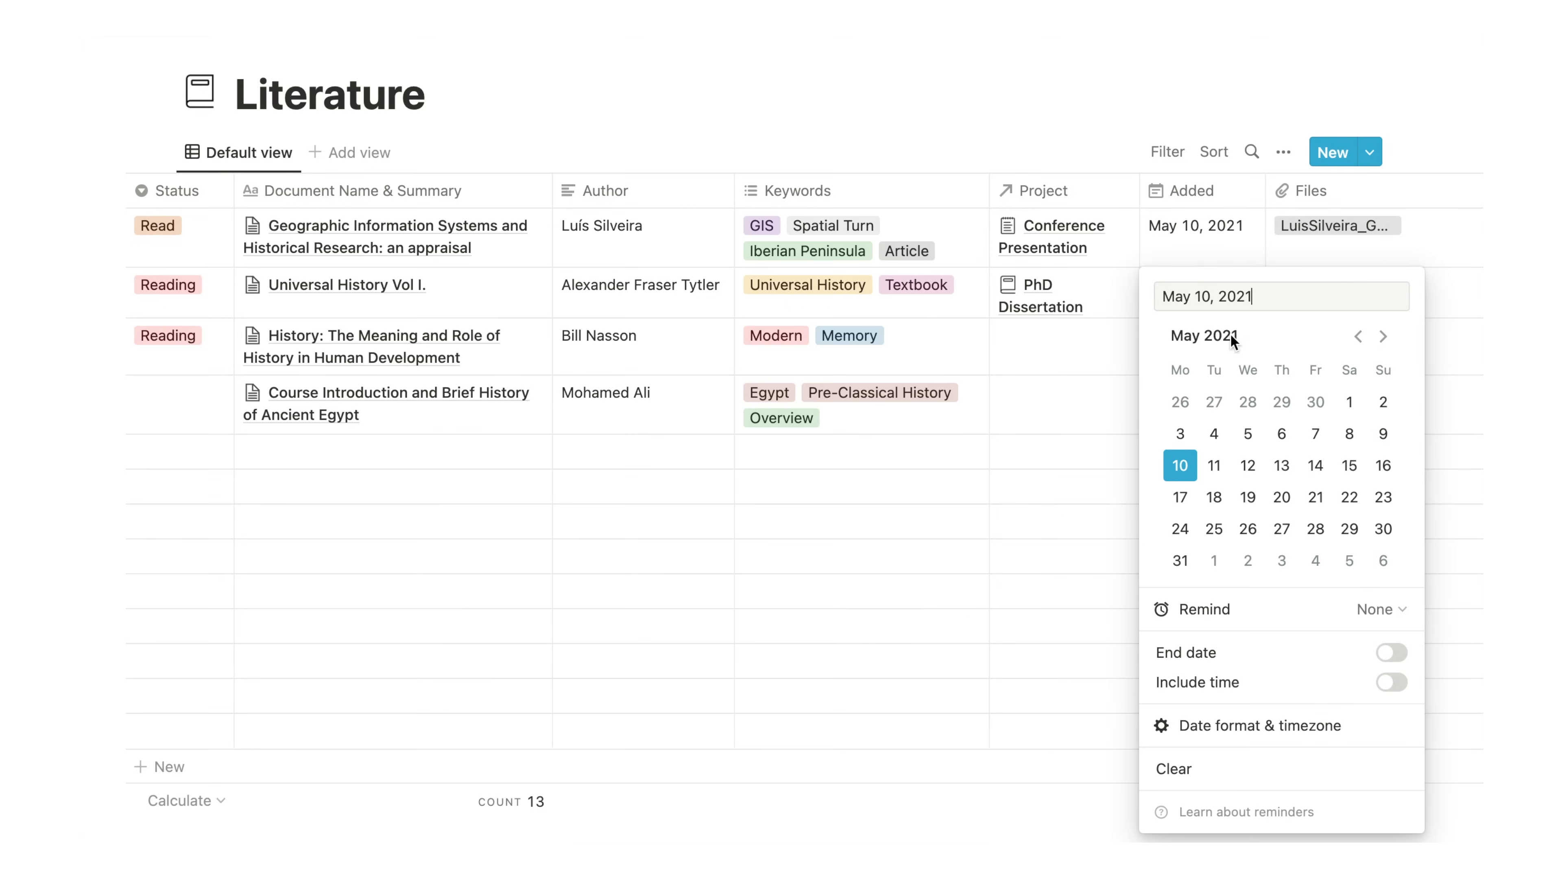
left_click(1291, 465)
left_click(1187, 468)
left_click(1113, 394)
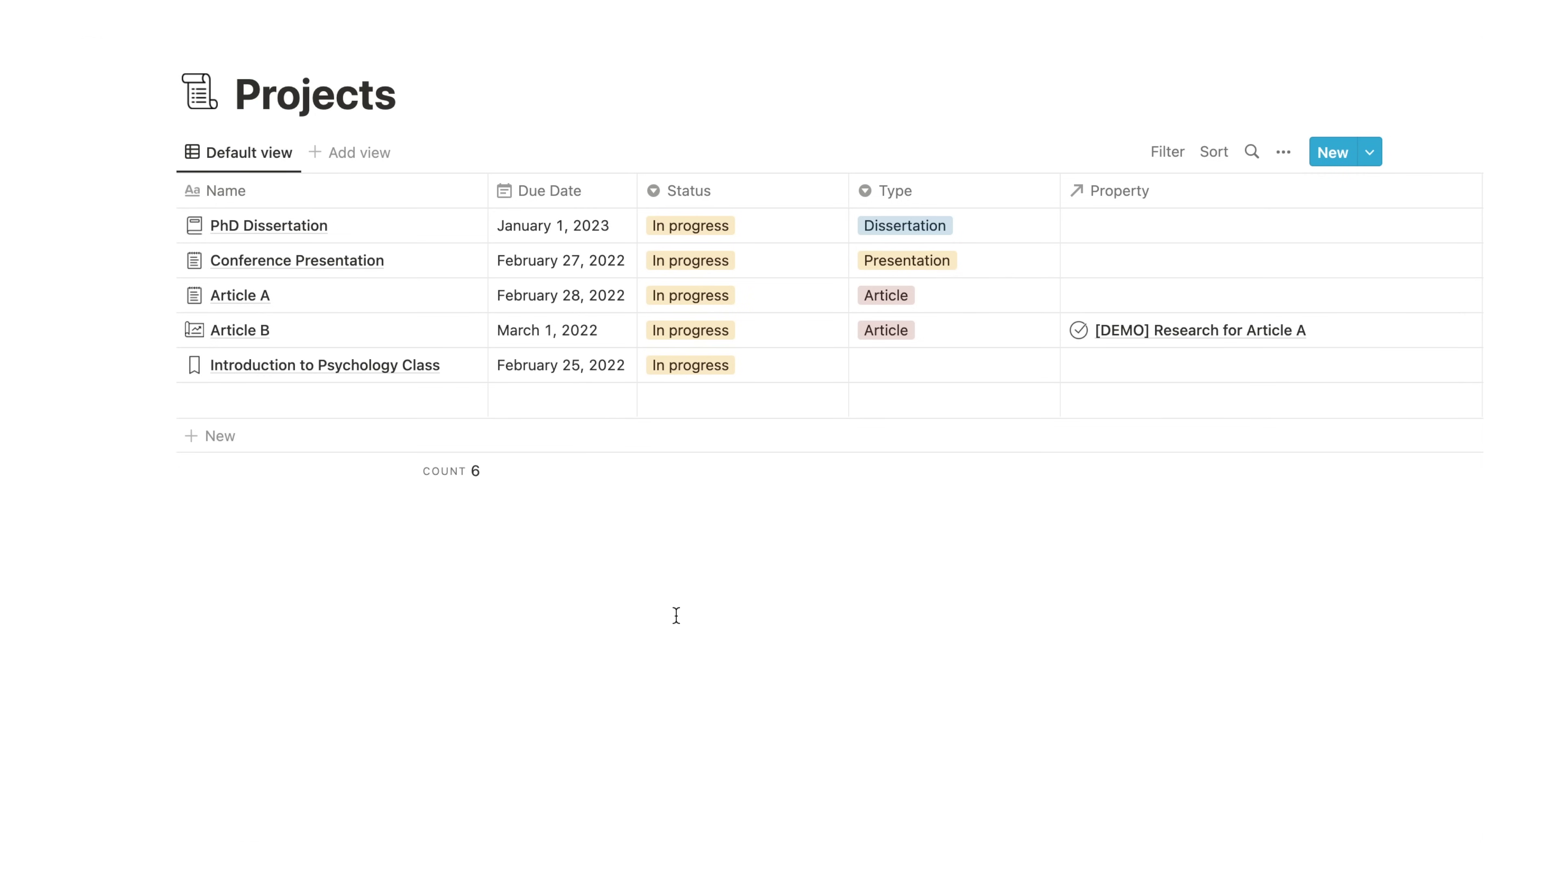
Add Article C (due April 8, 2022, Not started, Article) and set the psychology class type to Presentation
left_click(471, 409)
left_click(359, 402)
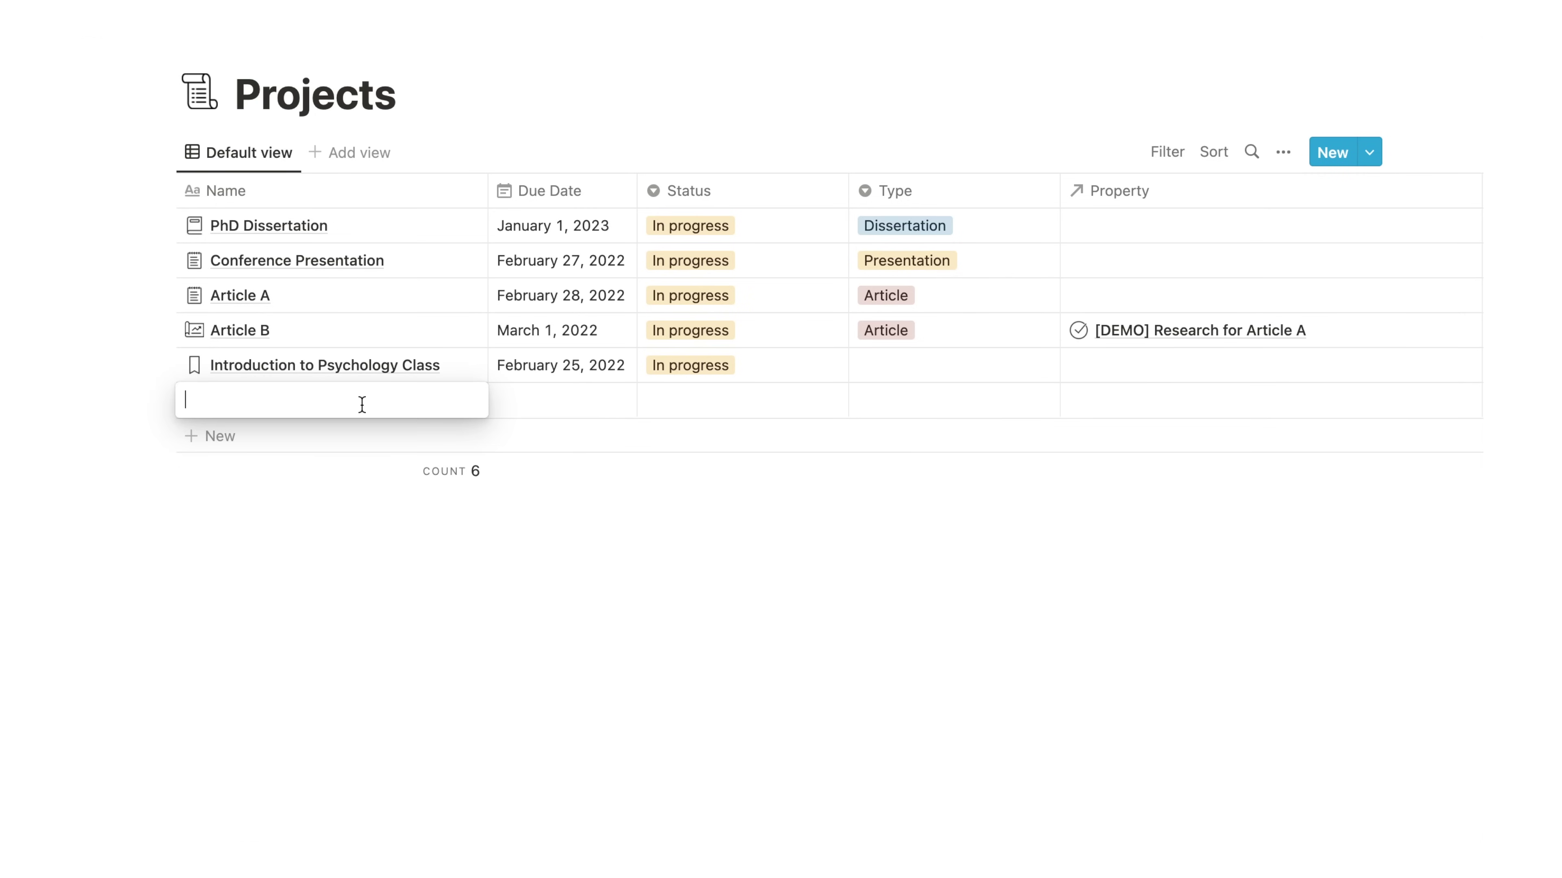
type("Article C")
key("Return")
left_click(615, 395)
left_click(664, 584)
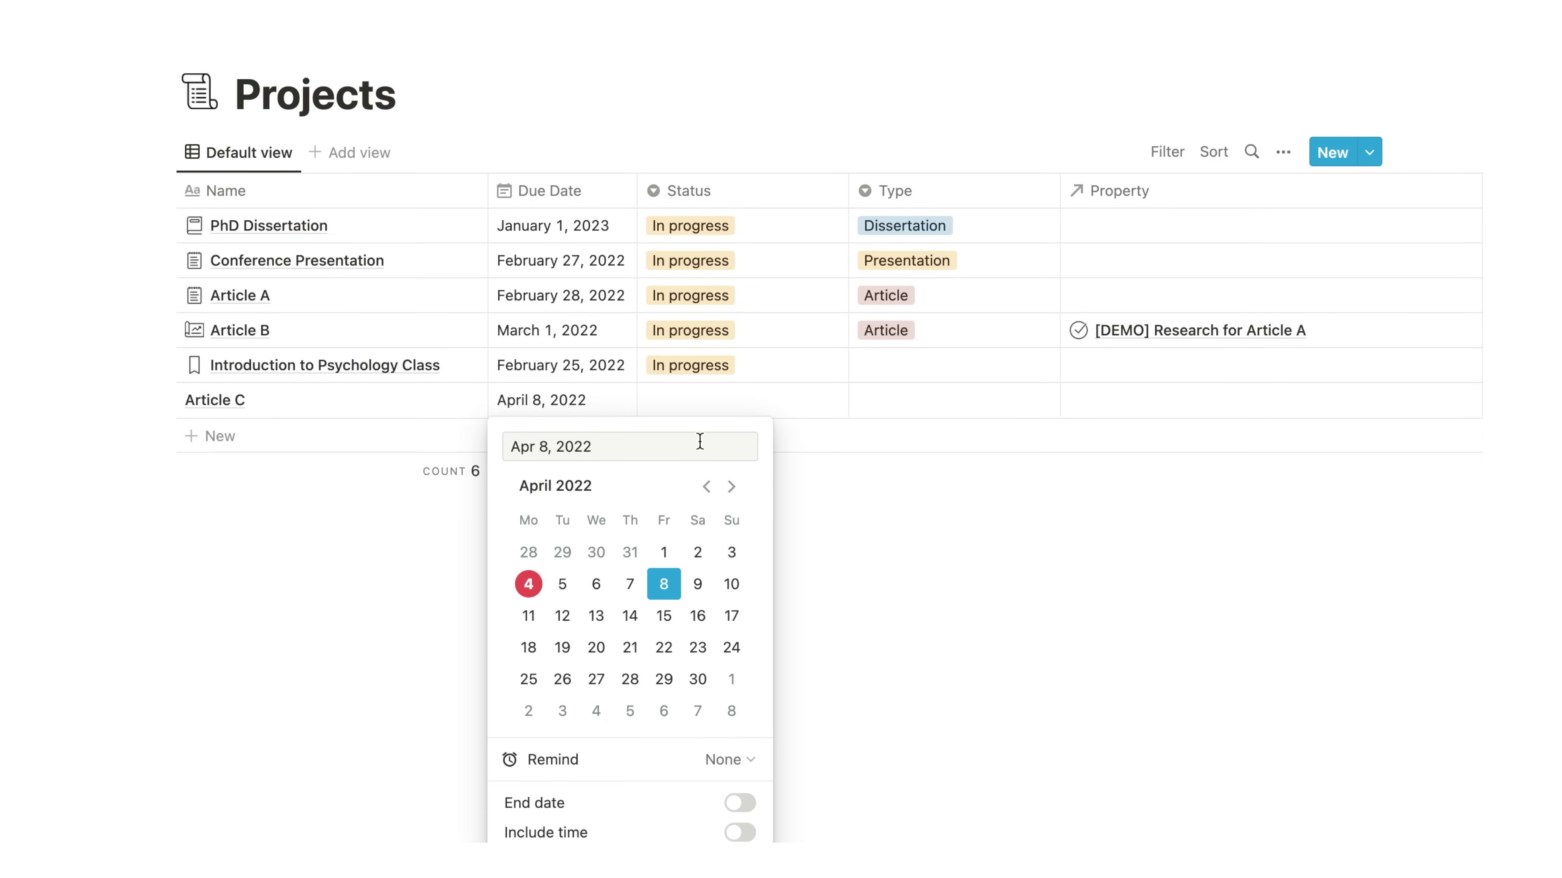
left_click(731, 400)
left_click(676, 485)
left_click(890, 399)
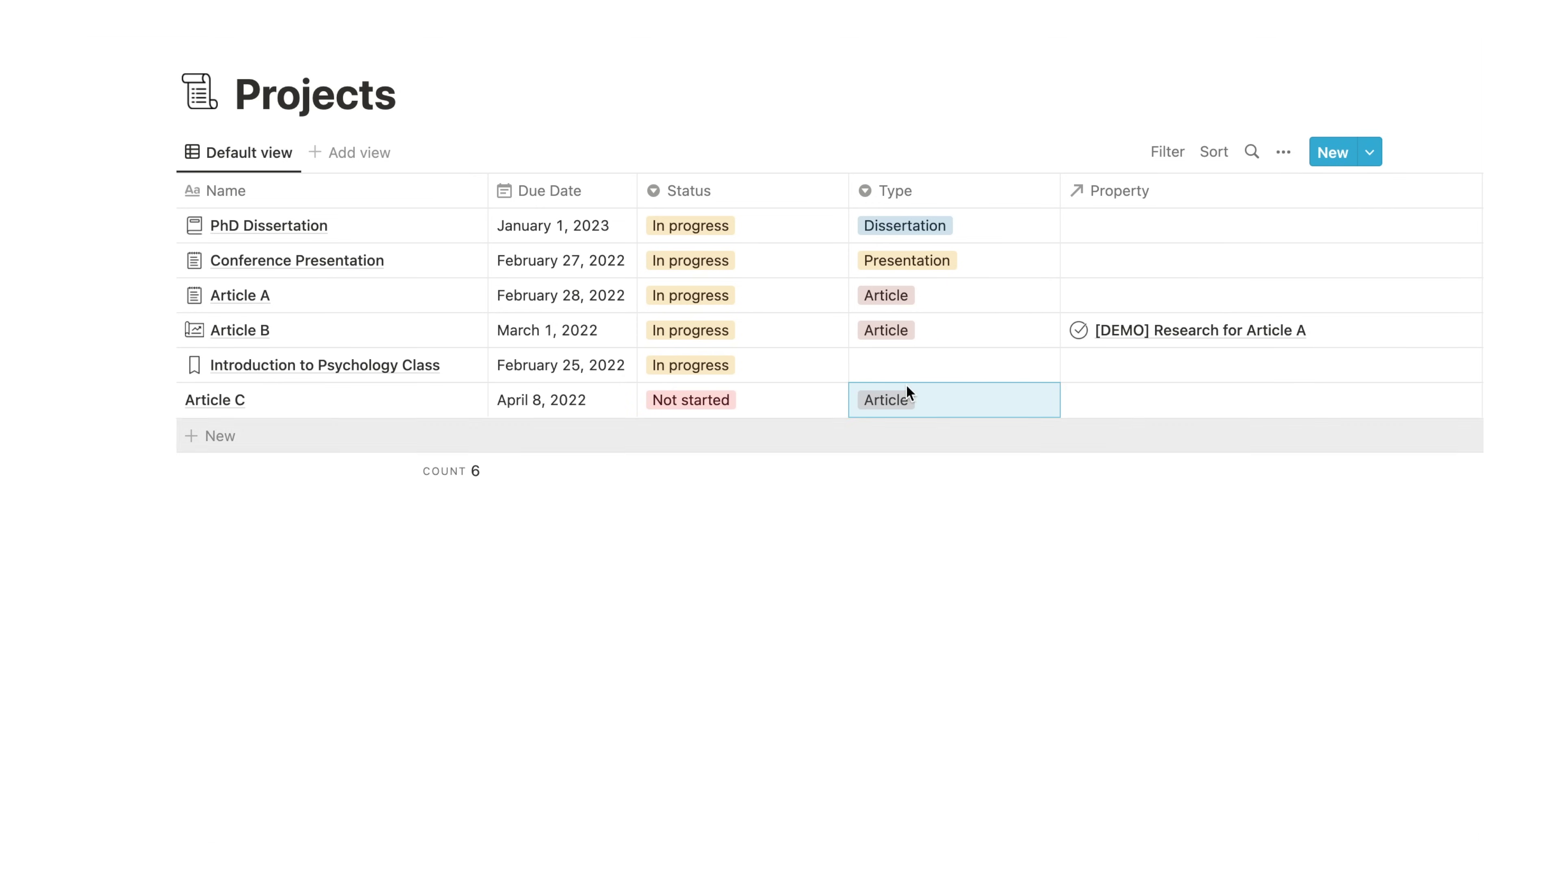
left_click(910, 368)
left_click(931, 460)
Move Conference Presentation's due date to April 15, 2022 with a 2-days-before reminder
left_click(587, 262)
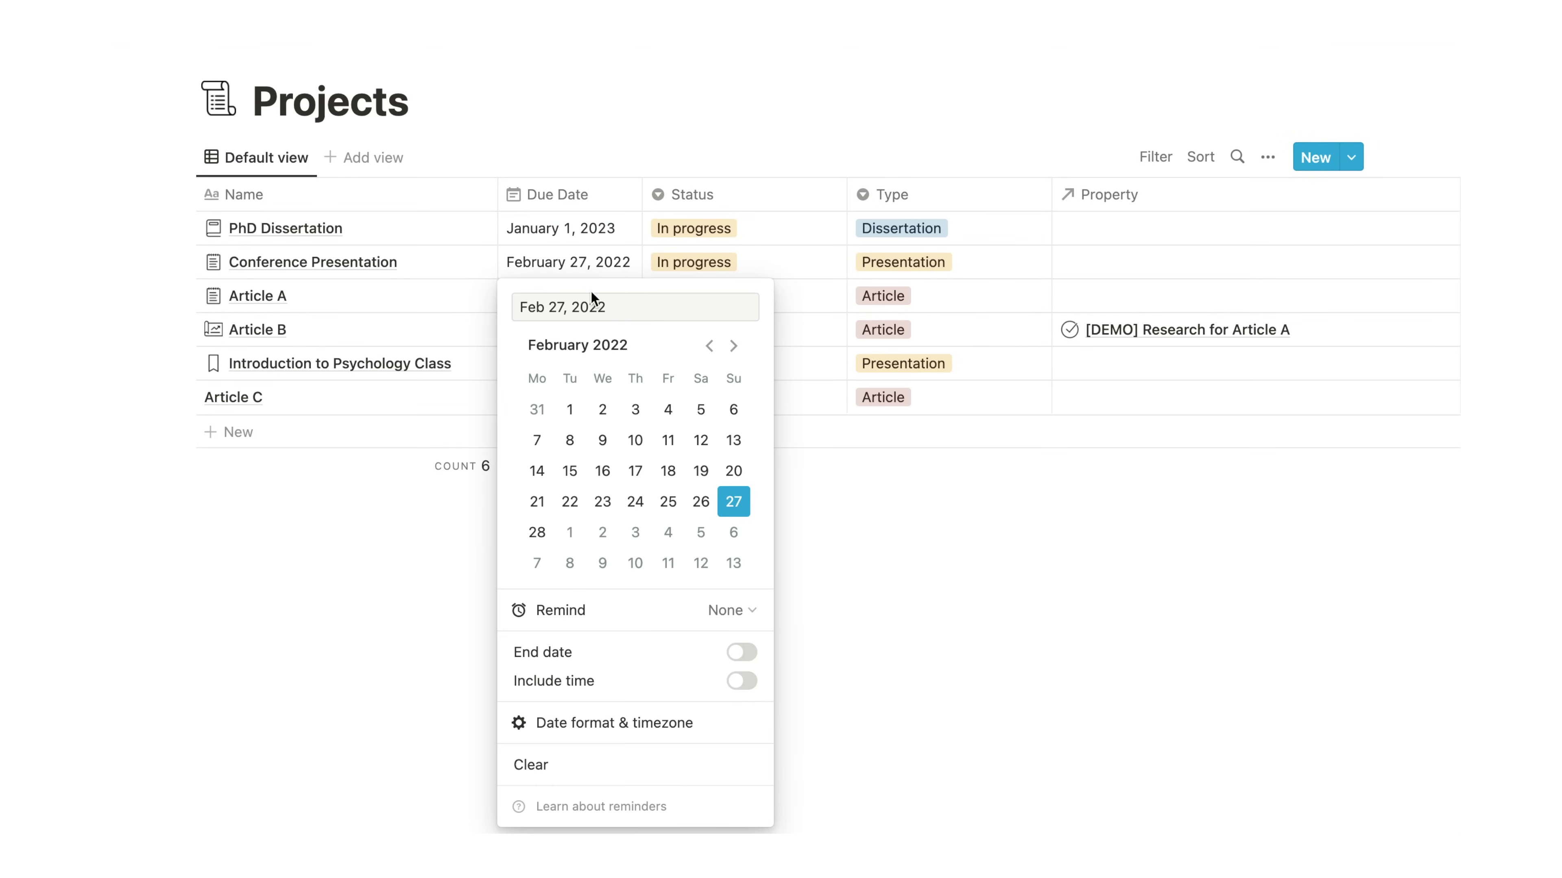
left_click(734, 347)
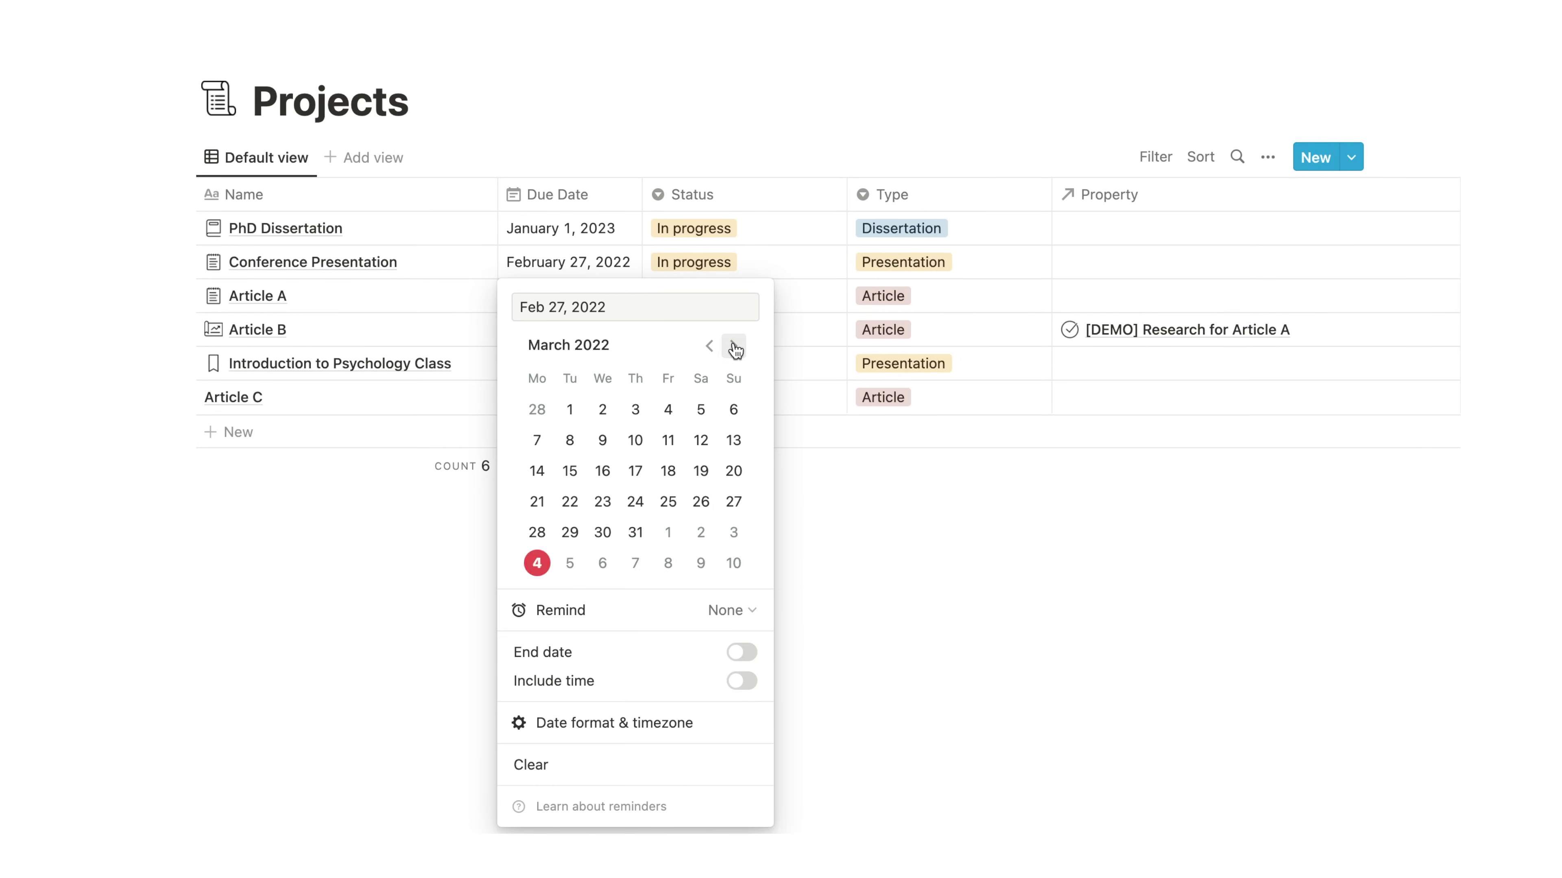
left_click(734, 348)
left_click(675, 479)
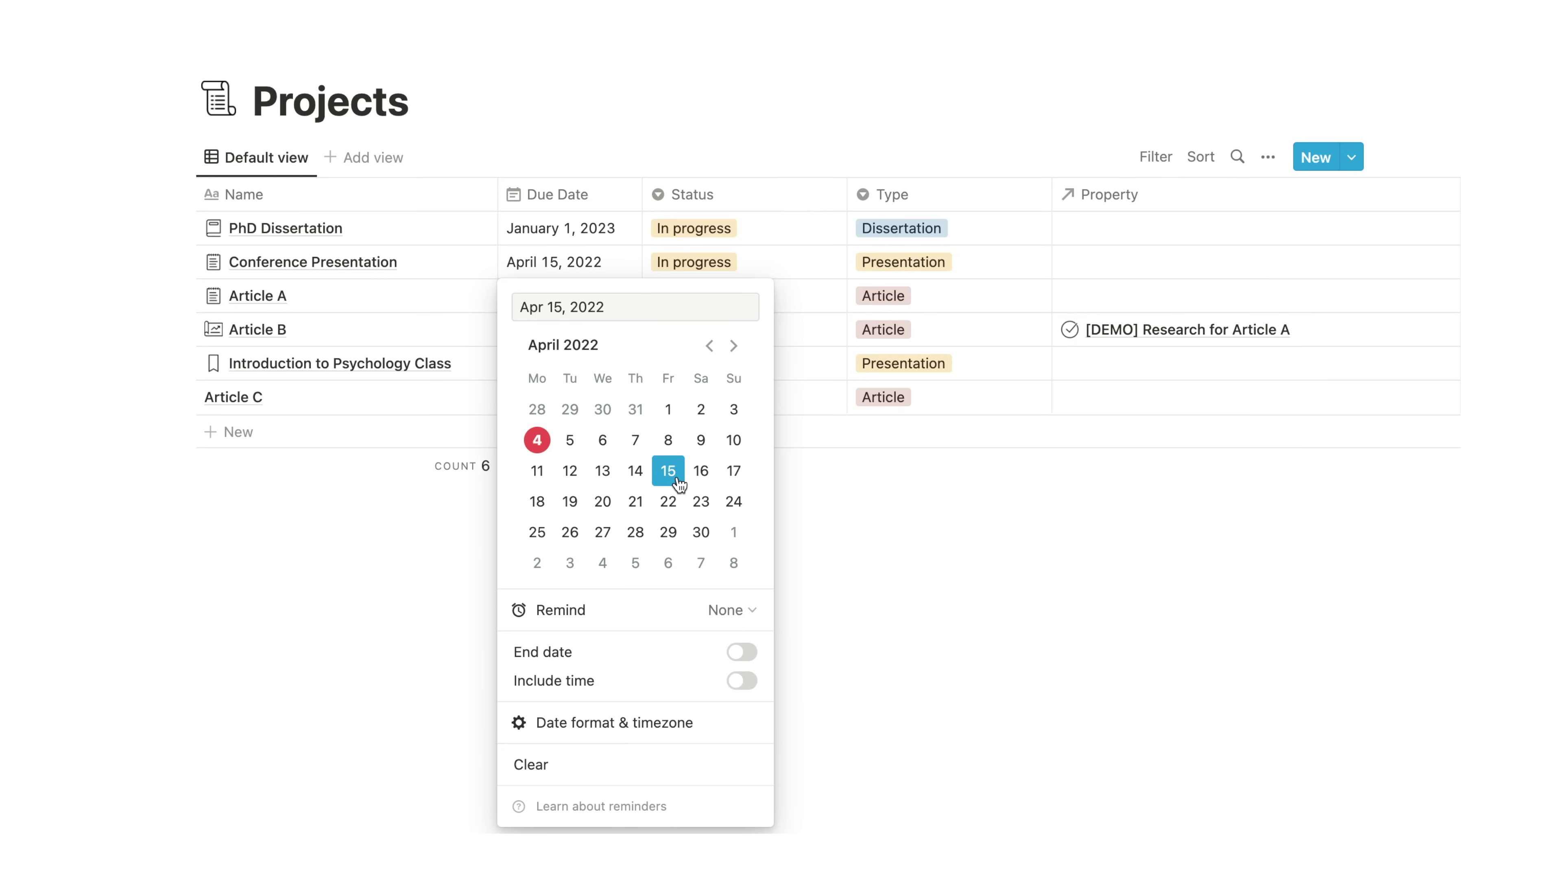
left_click(715, 607)
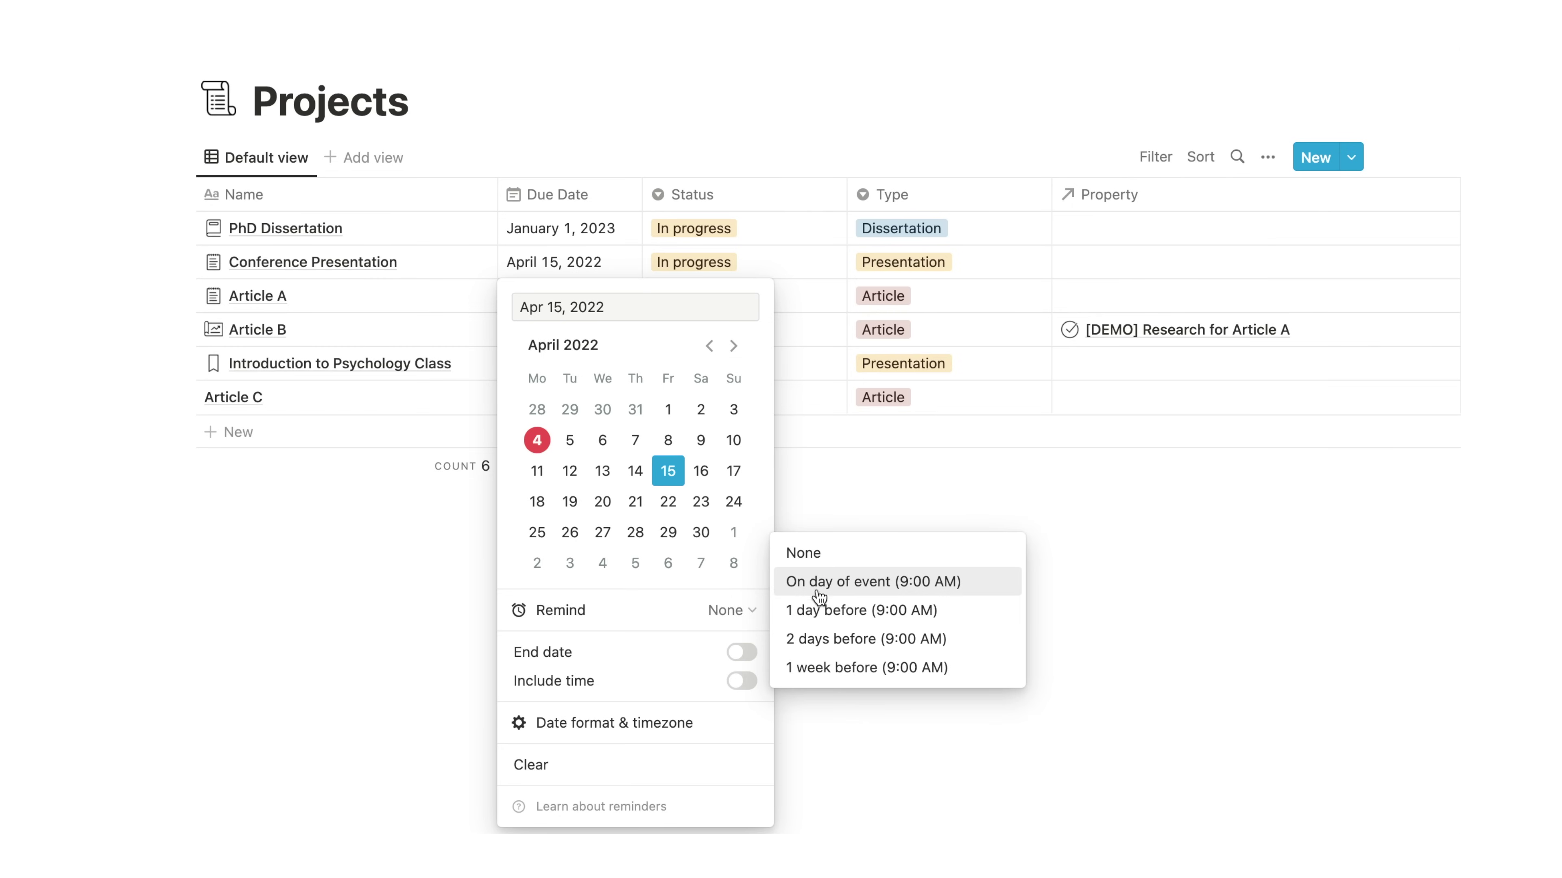
left_click(807, 643)
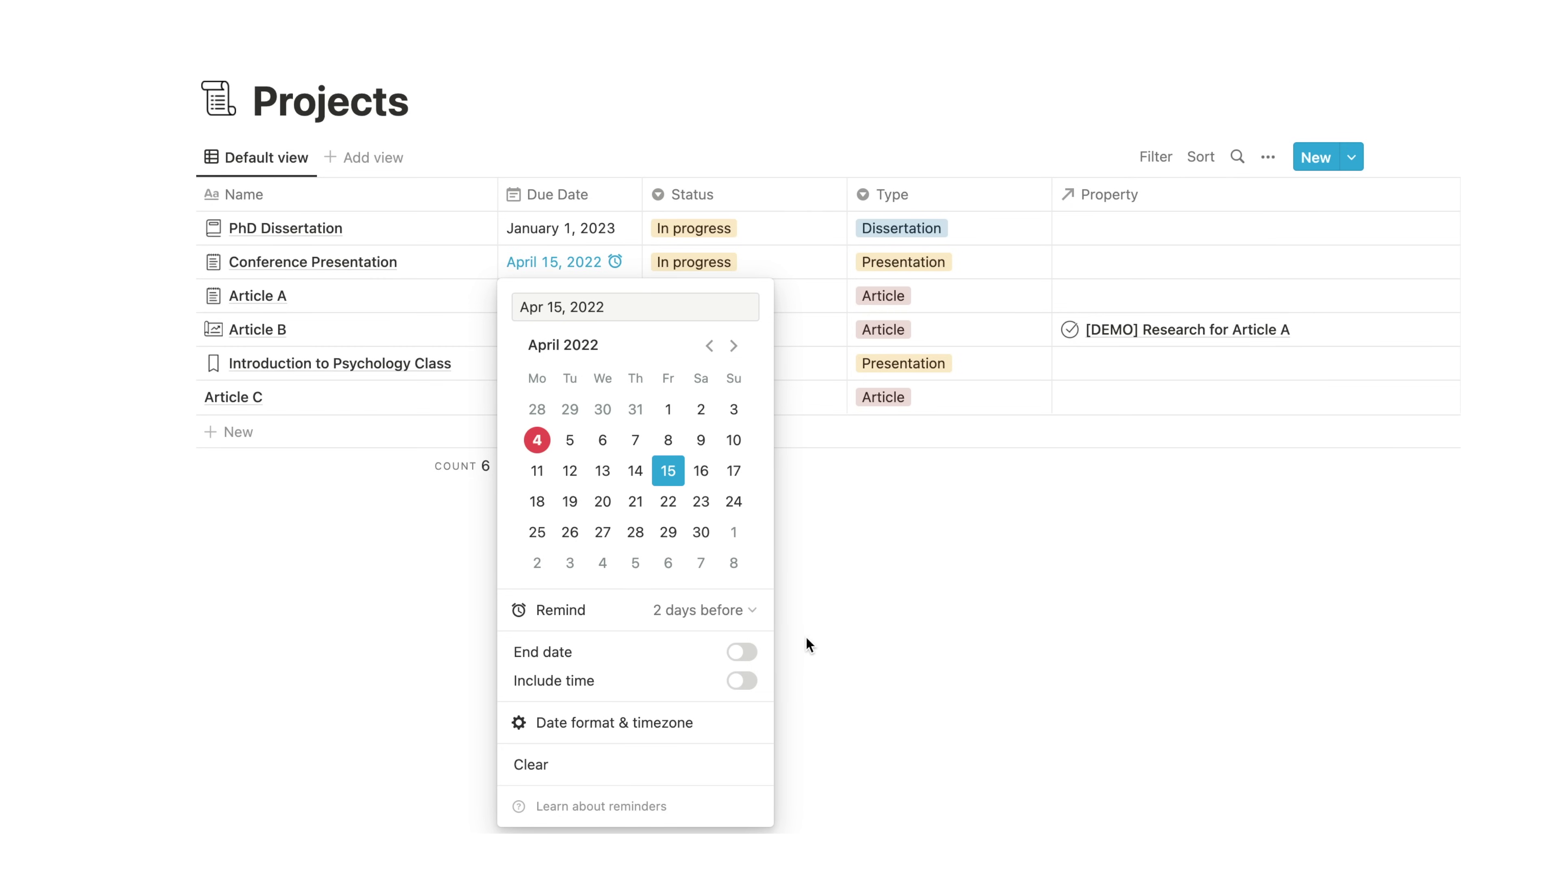
key("Escape")
Mark PhD Dissertation as Completed and Conference Presentation as Not started
left_click(752, 227)
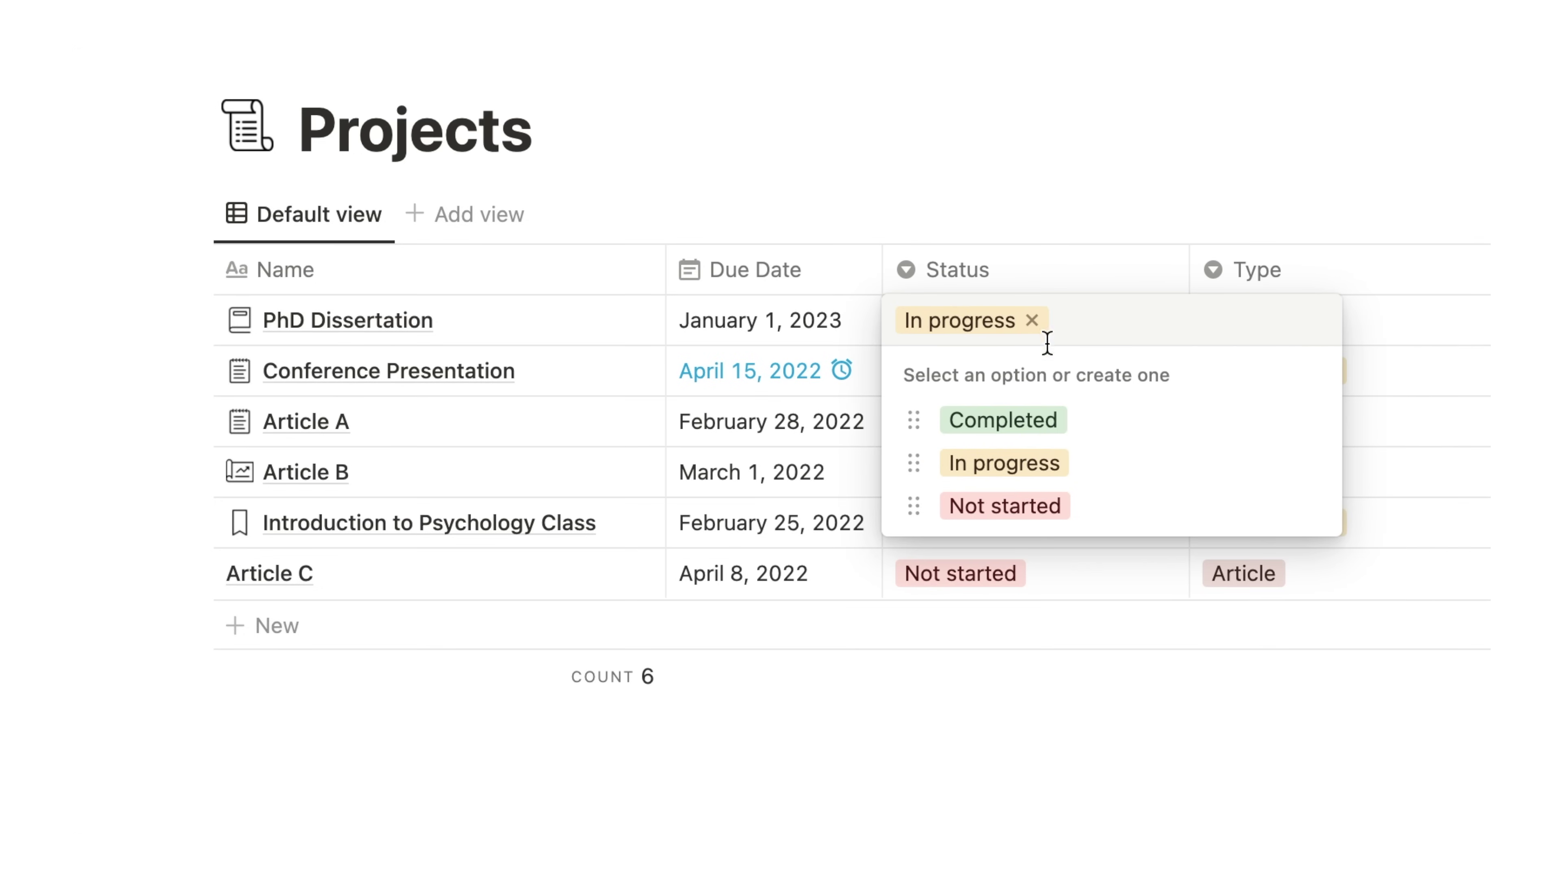
left_click(1056, 438)
left_click(1056, 388)
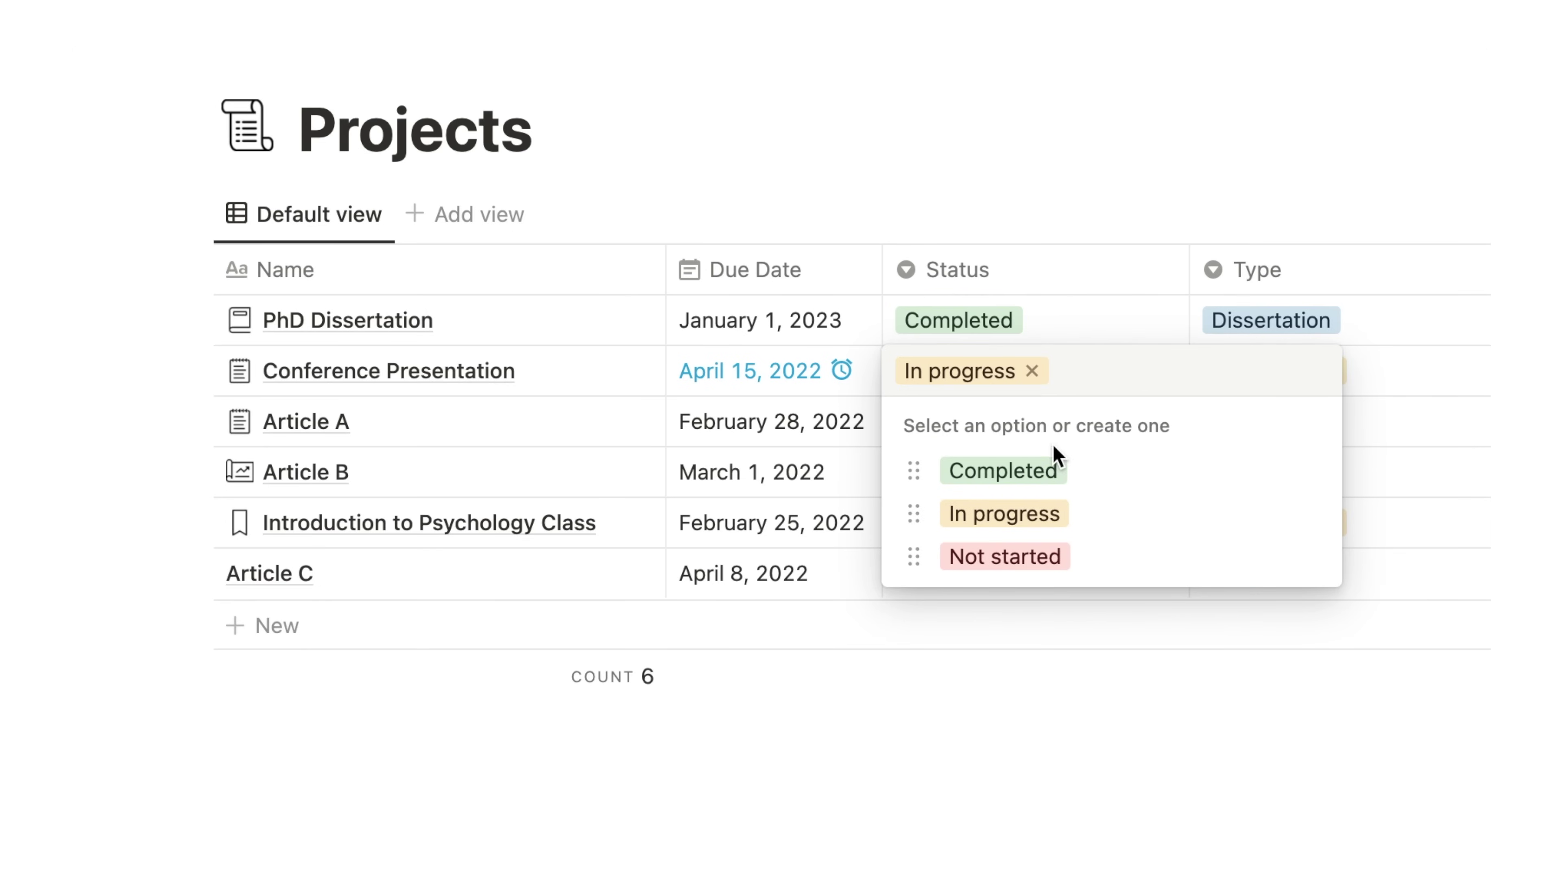
left_click(1052, 555)
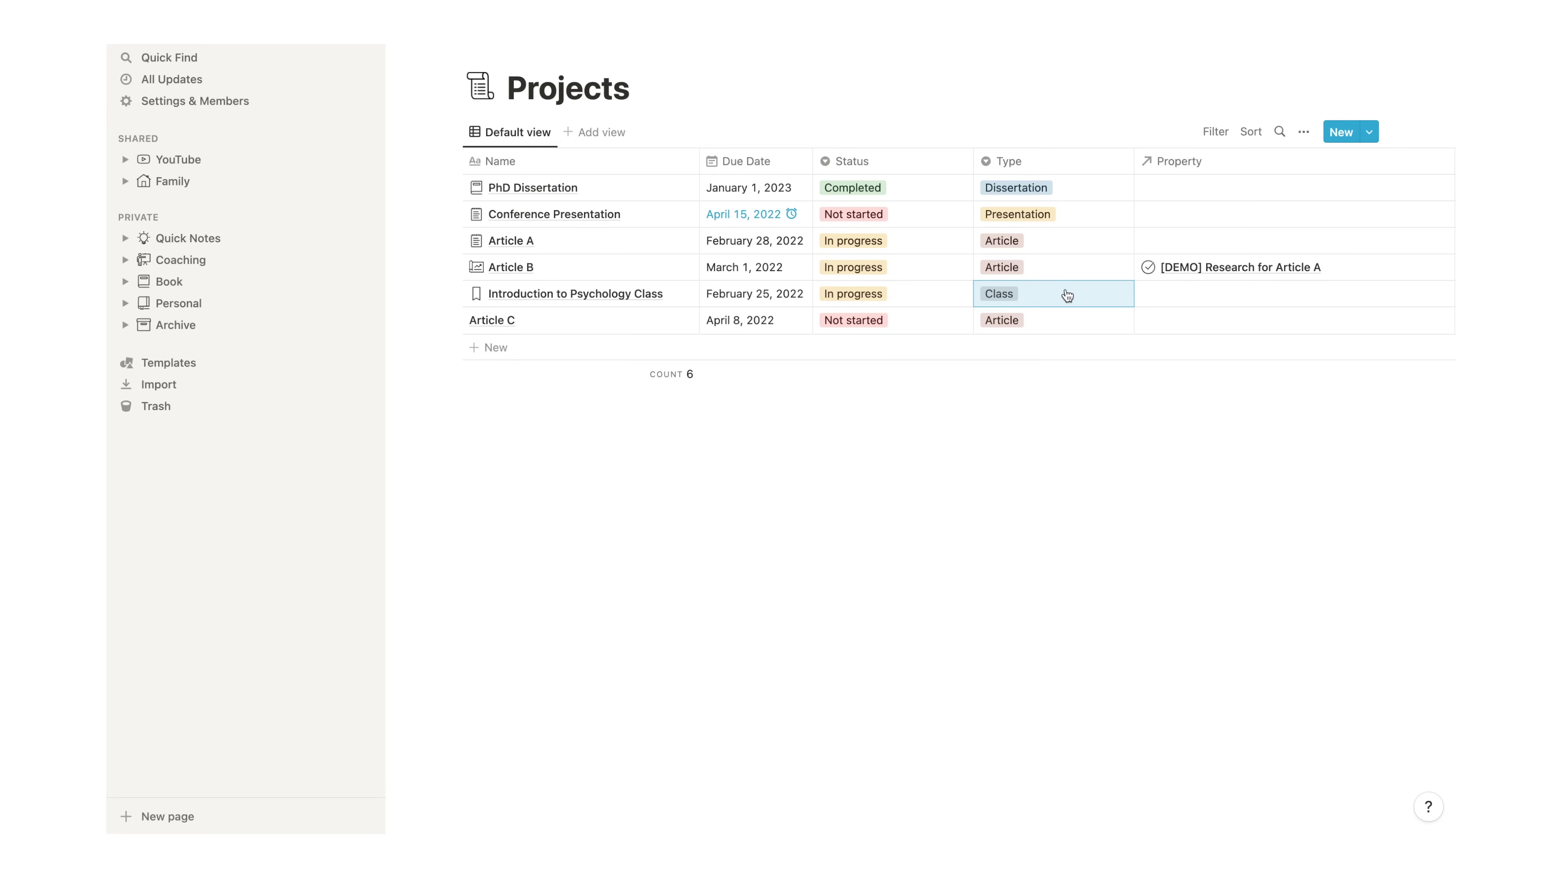
Give the psychology class the Class type and colour the Class tag purple
left_click(1066, 296)
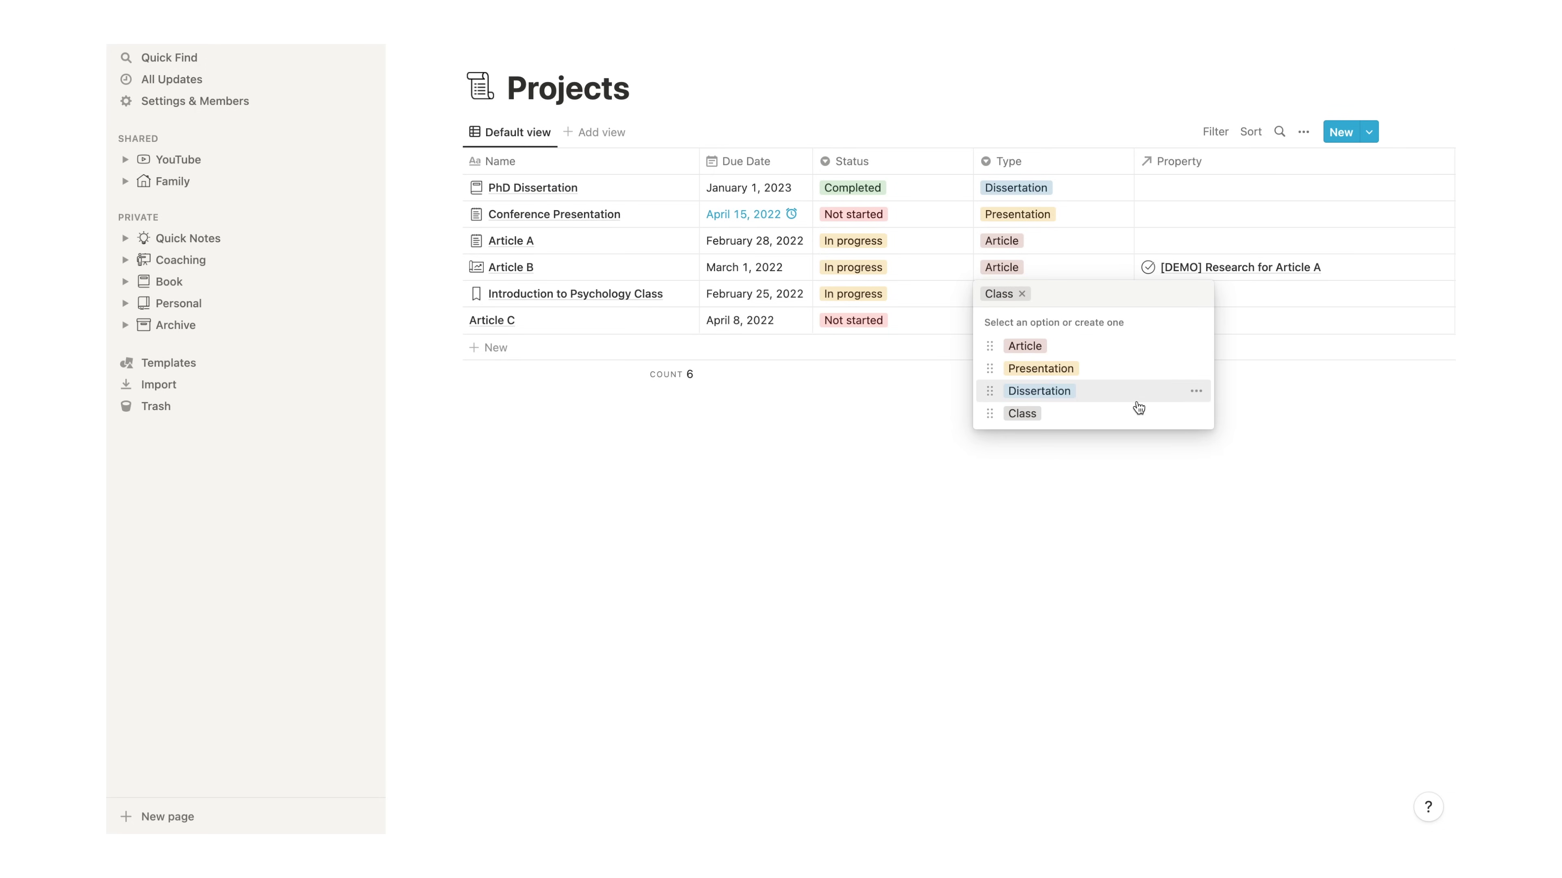
left_click(1196, 414)
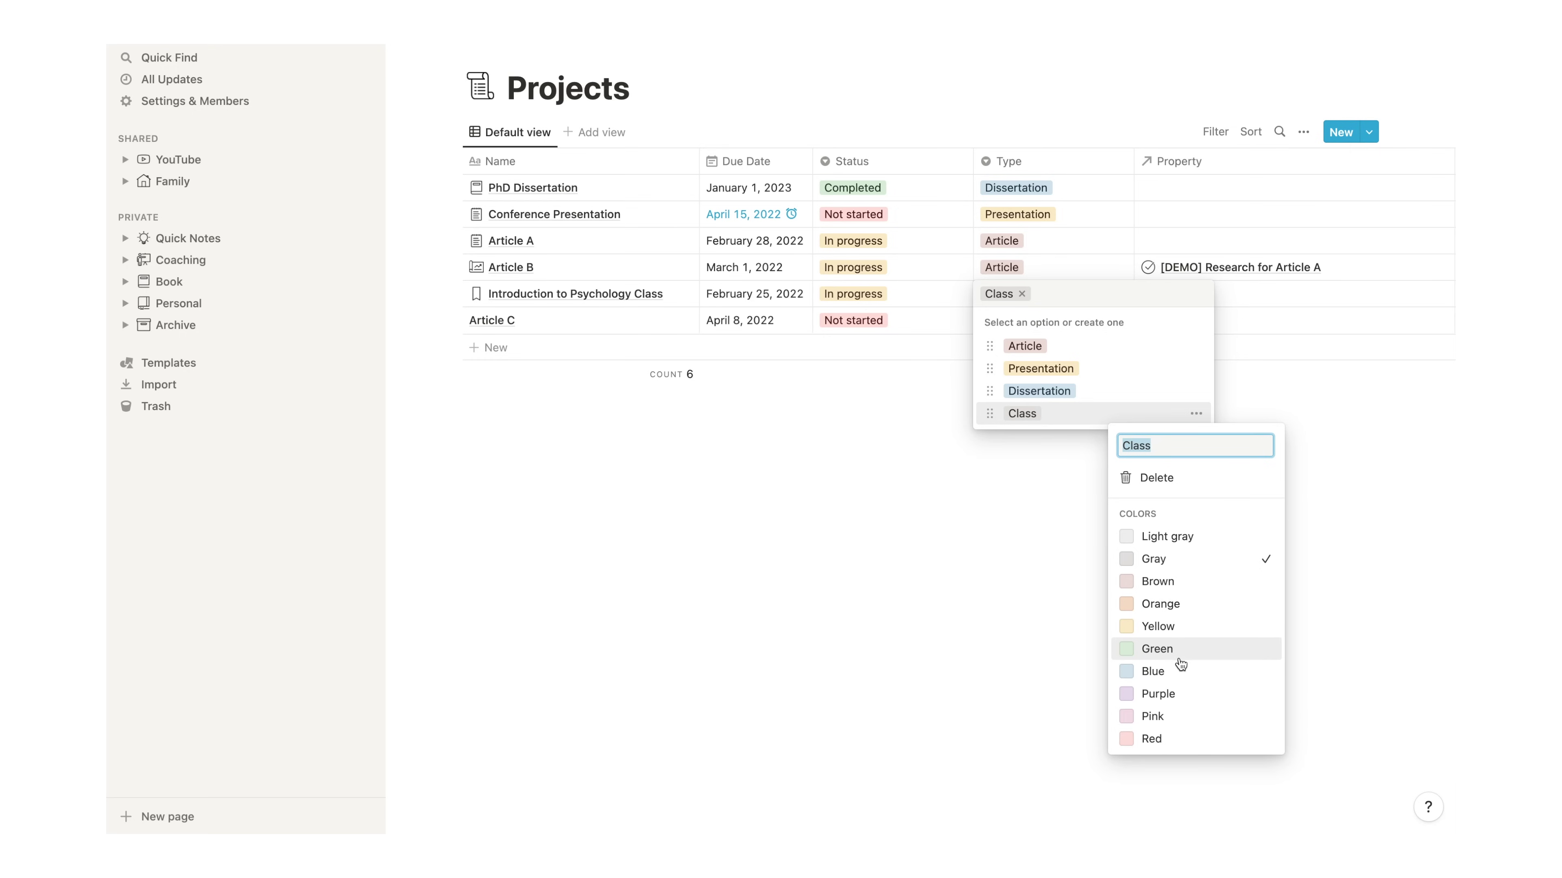
left_click(1181, 696)
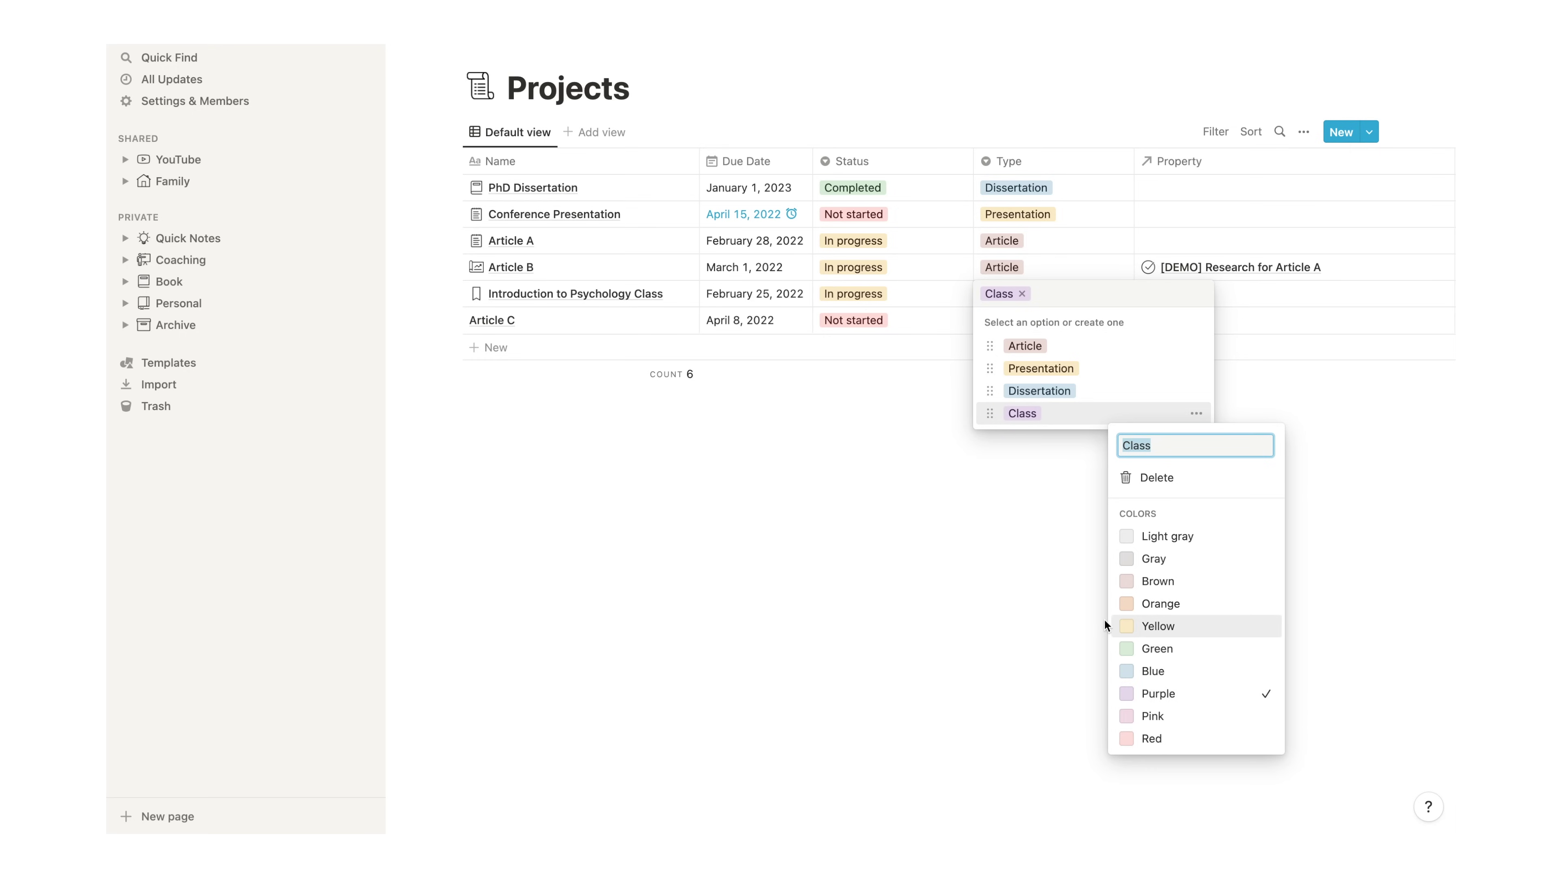
key("Escape")
key("Escape")
Change the Property column to a Relation linked to the To-Do database
left_click(1179, 161)
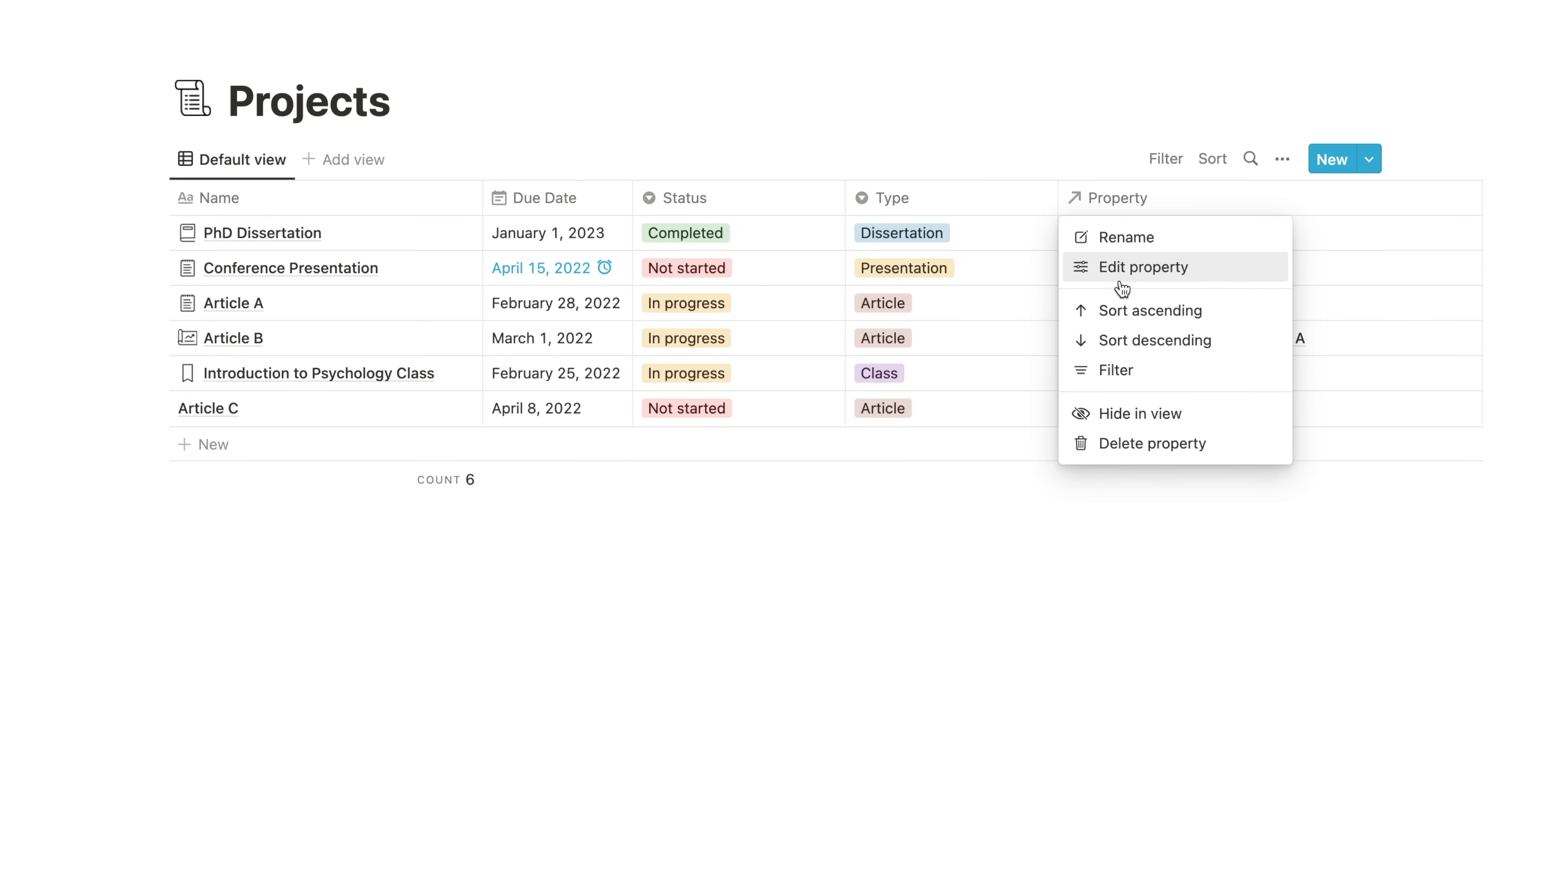
left_click(1206, 293)
left_click(1126, 300)
left_click(1126, 800)
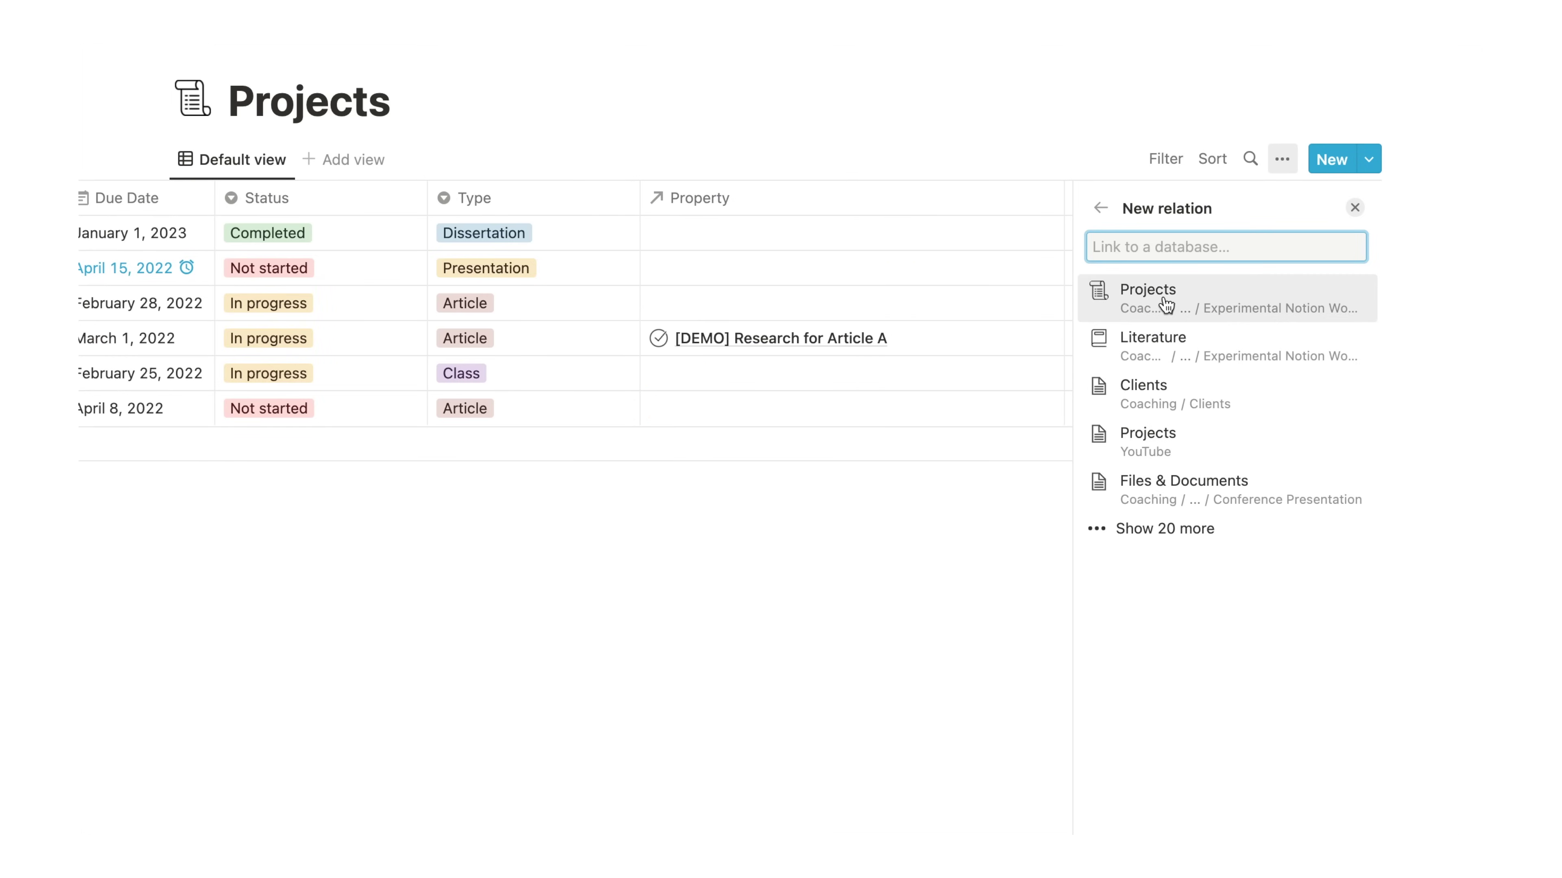
type("To-Do")
left_click(1178, 300)
key("Escape")
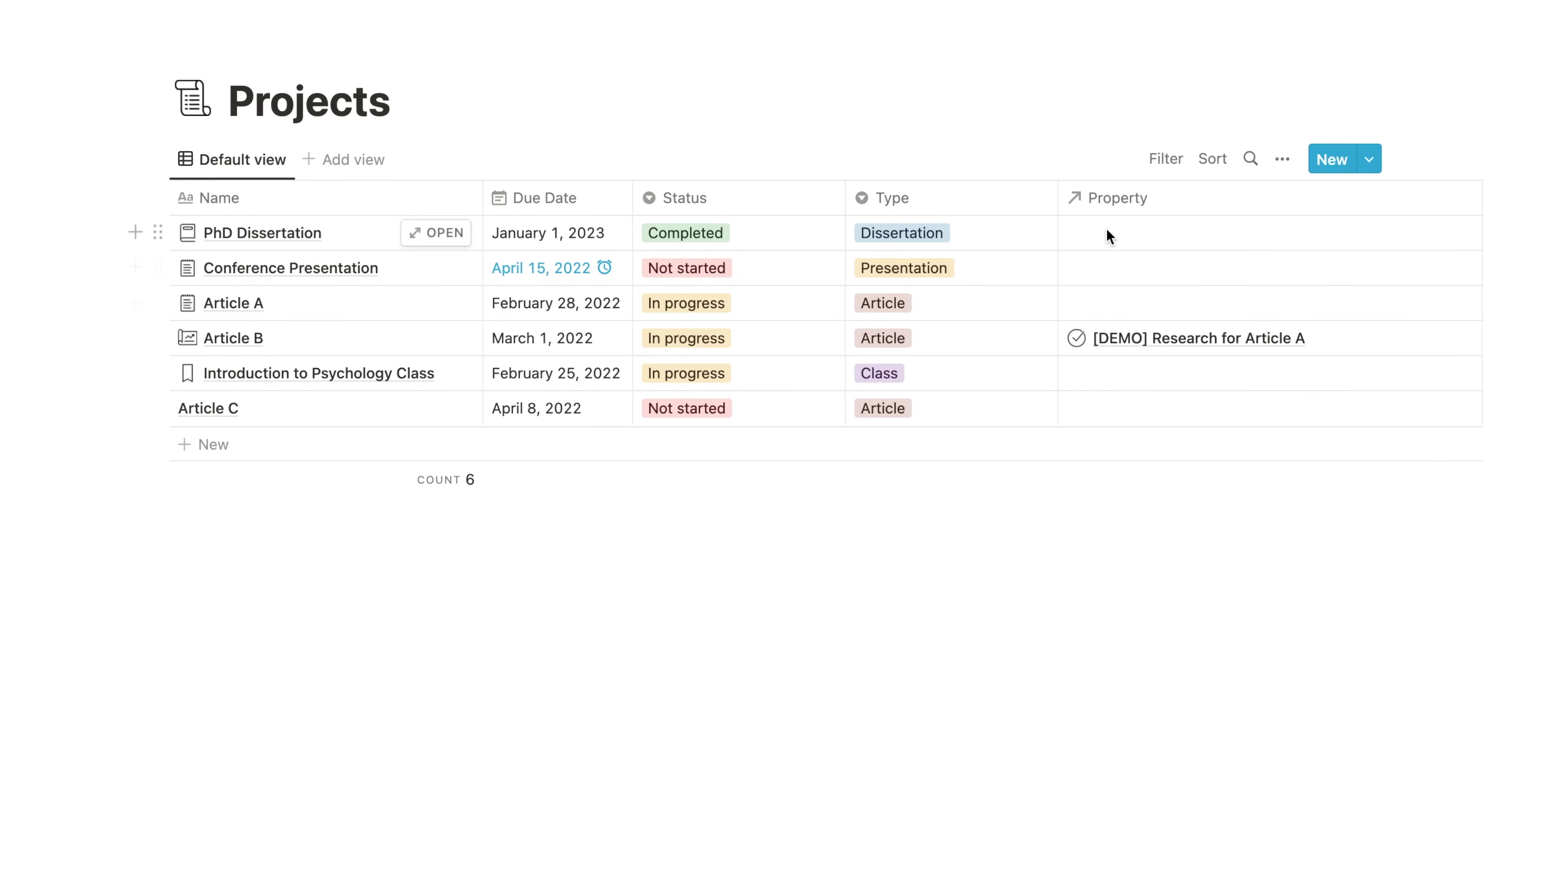
Link PhD Dissertation to the Write Chapter 1 to-do
left_click(1105, 227)
left_click(841, 375)
key("Escape")
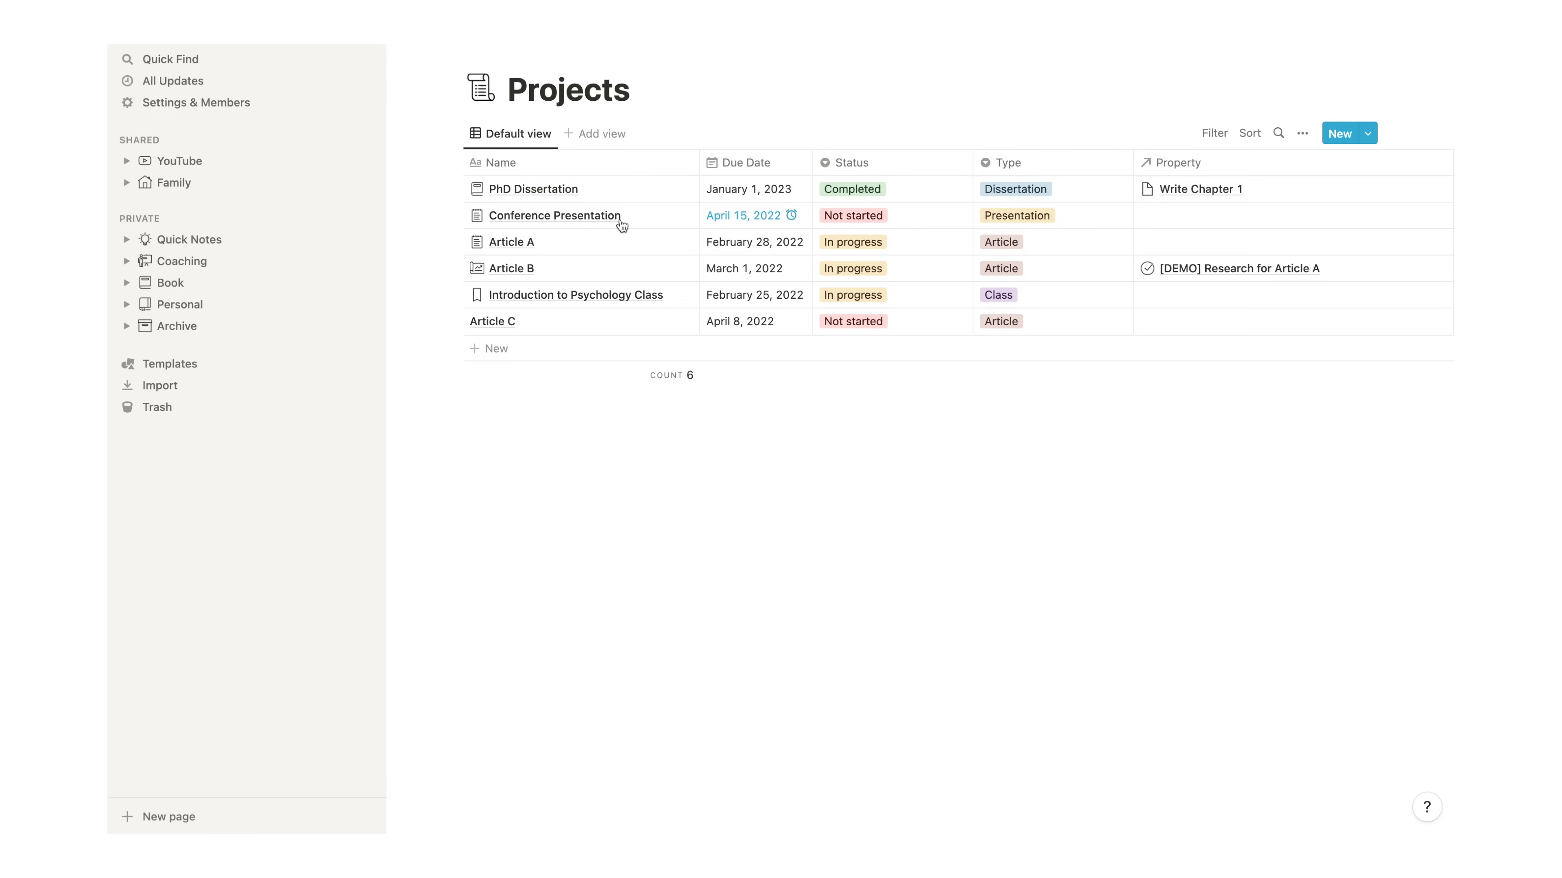
left_click(613, 213)
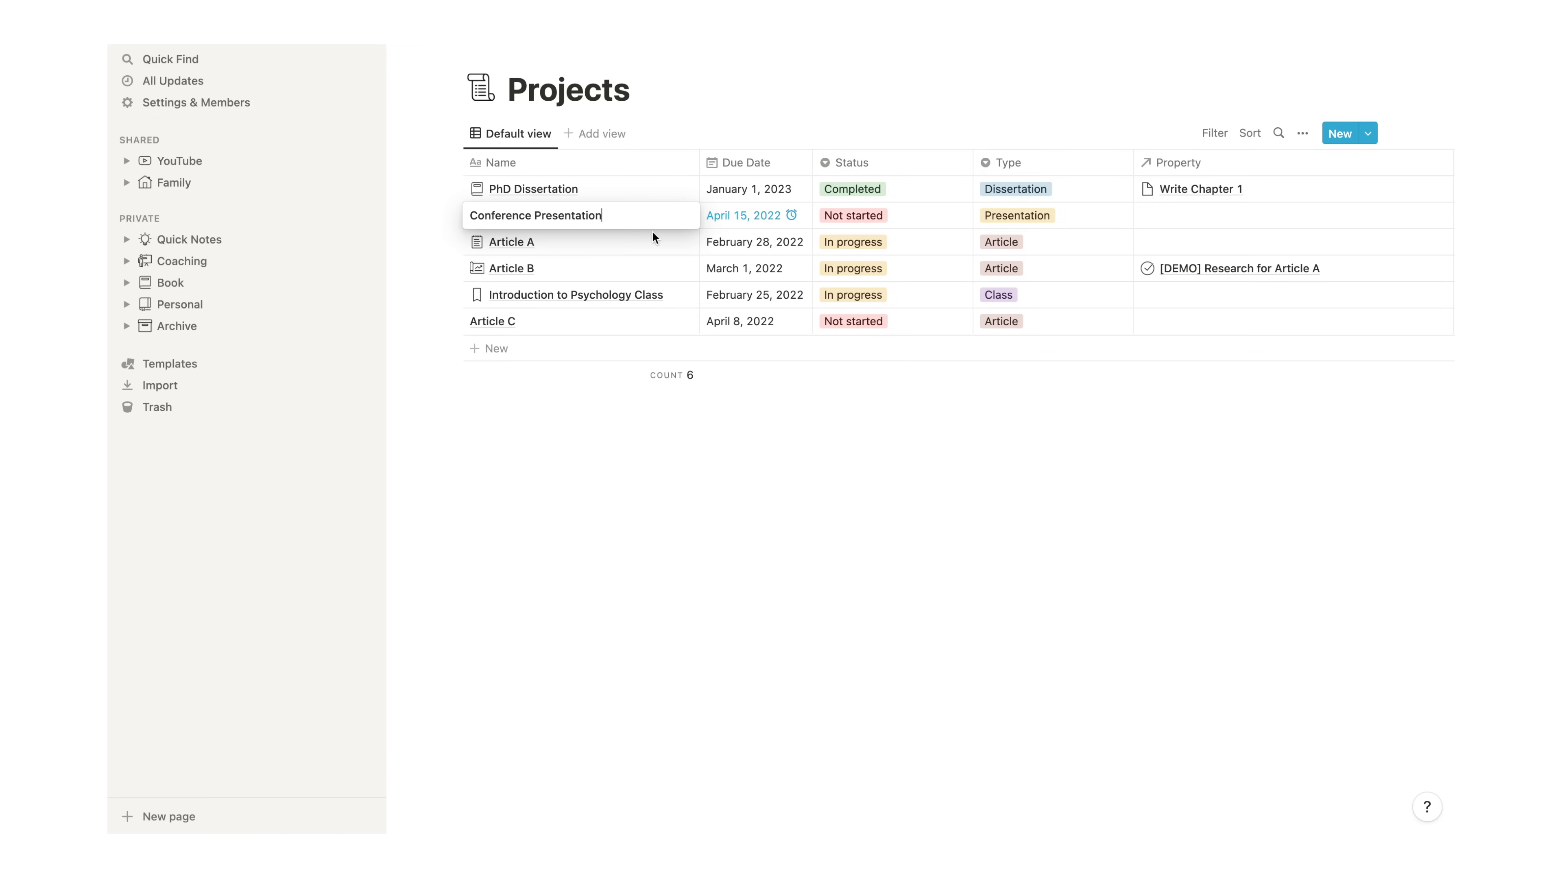
key("Escape")
Open the Conference Presentation page and scroll through its To-do board and Files & Documents list
left_click(668, 220)
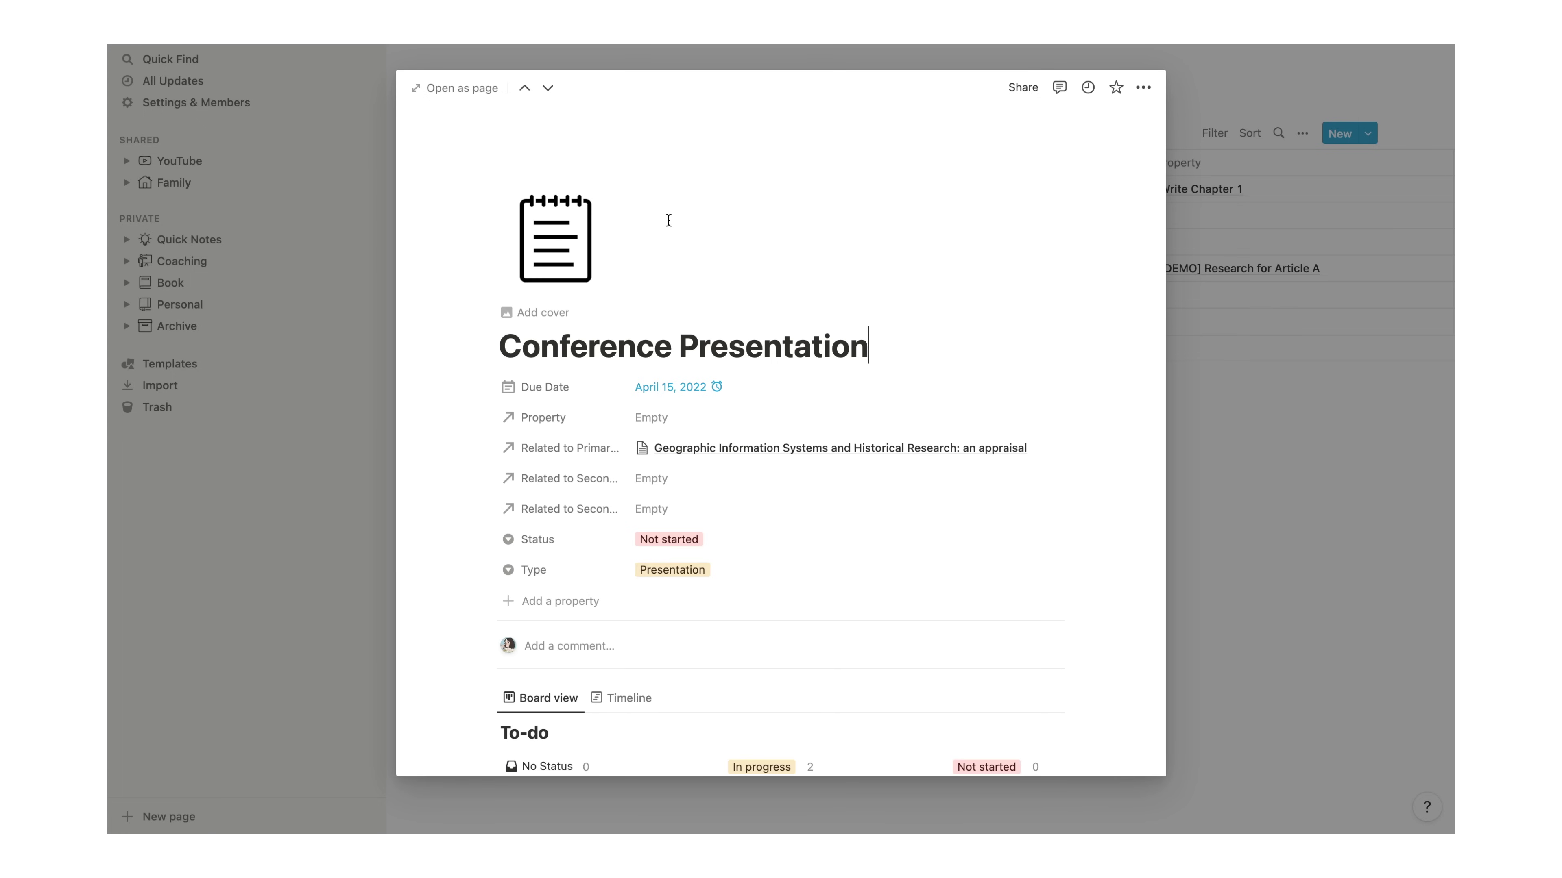
scroll(661, 538, "down", 3)
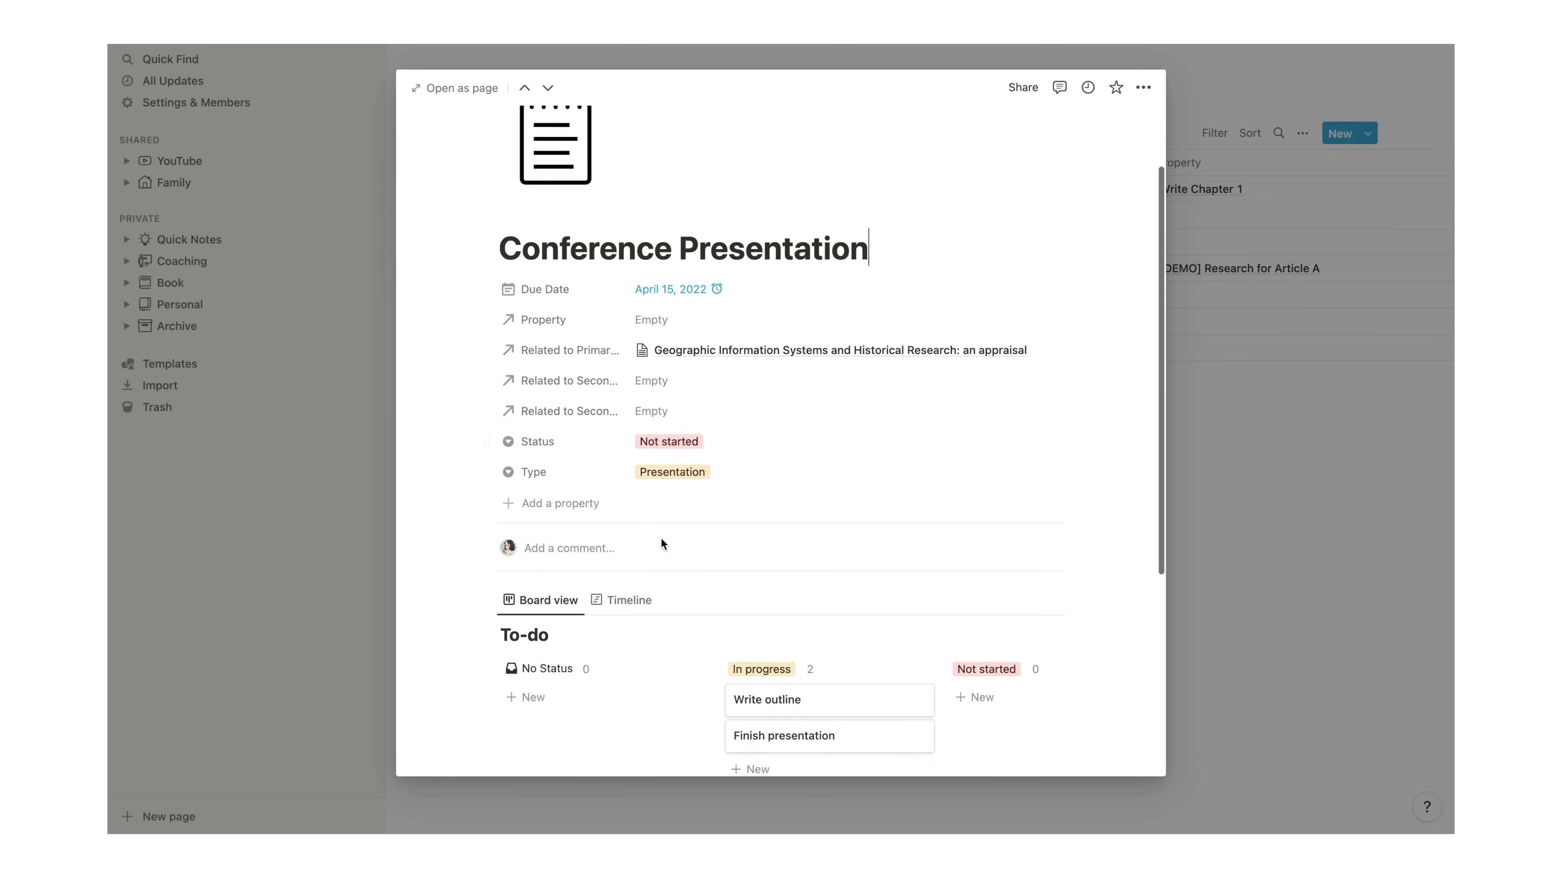
scroll(662, 542, "down", 5)
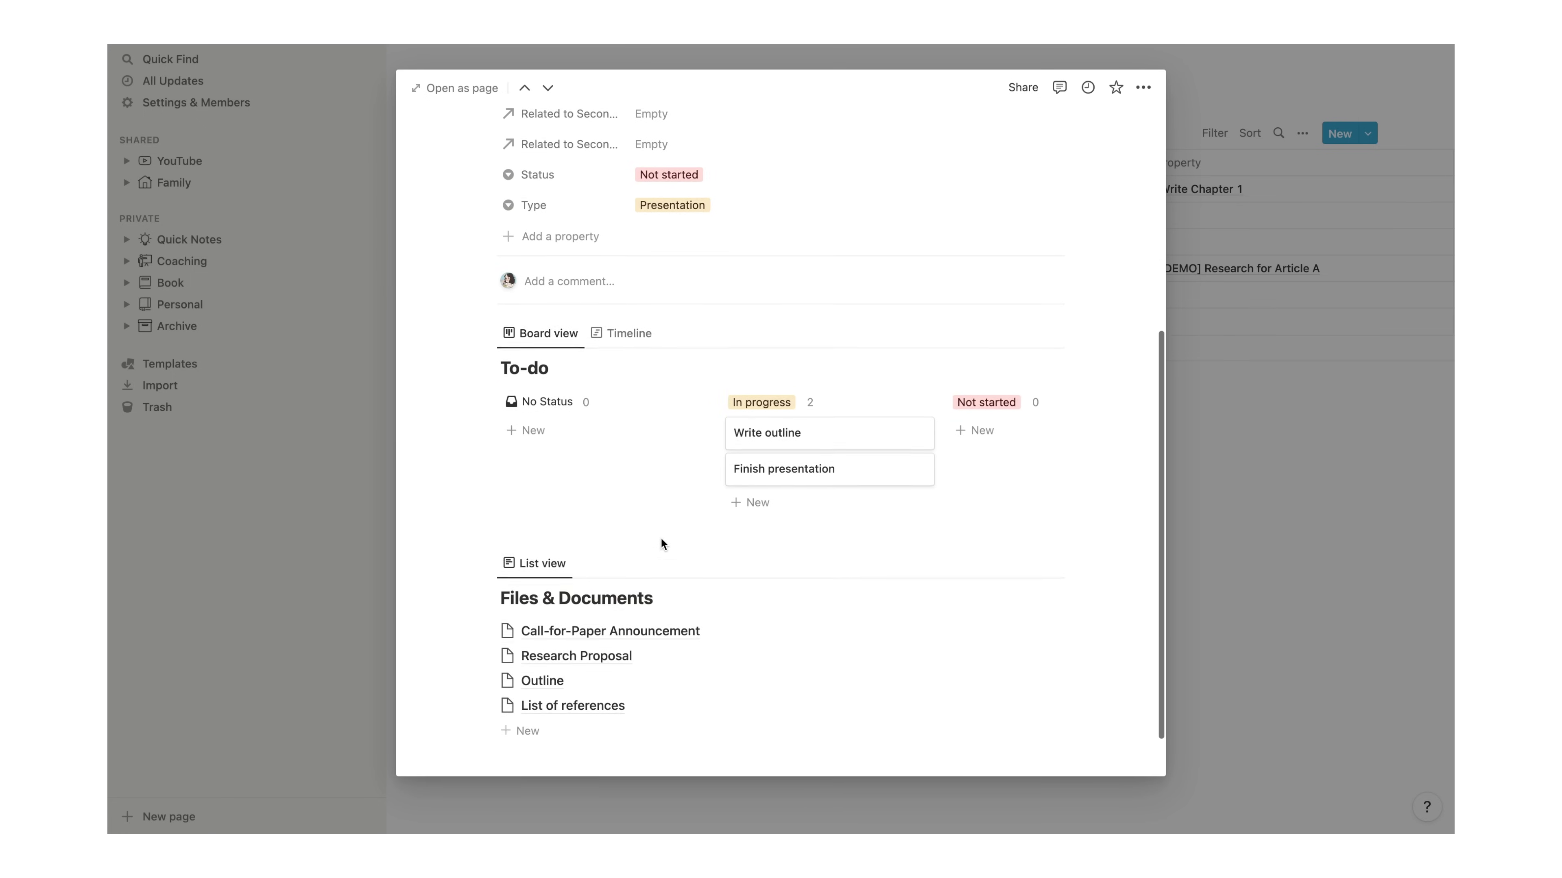
scroll(662, 542, "down", 1)
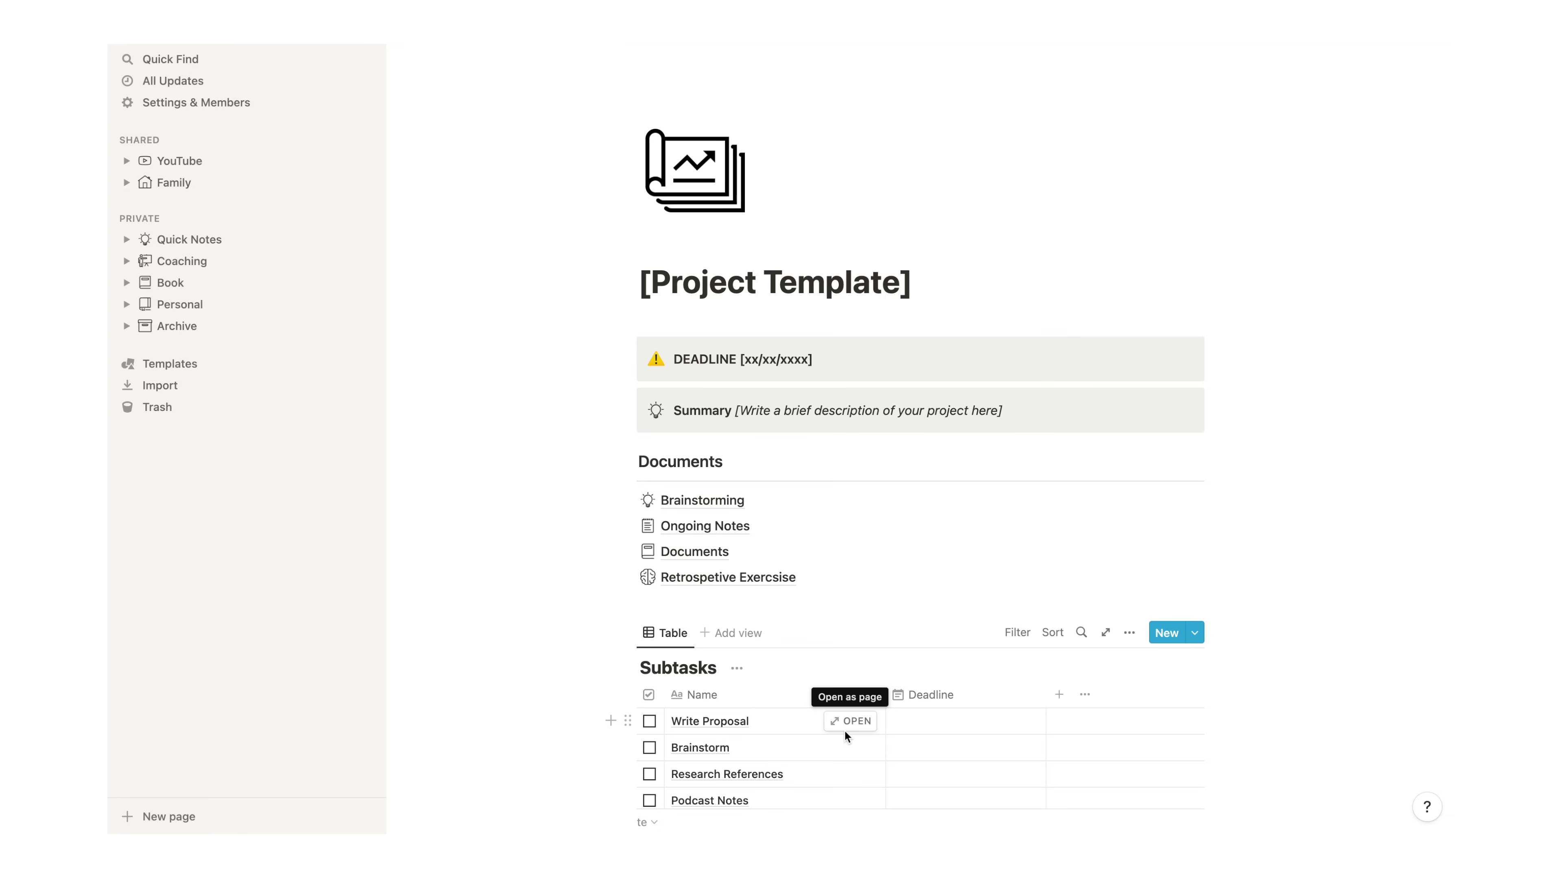
Set Brainstorm's deadline to April 20, 2022 with a 2-days-before reminder
scroll(844, 732, "down", 2)
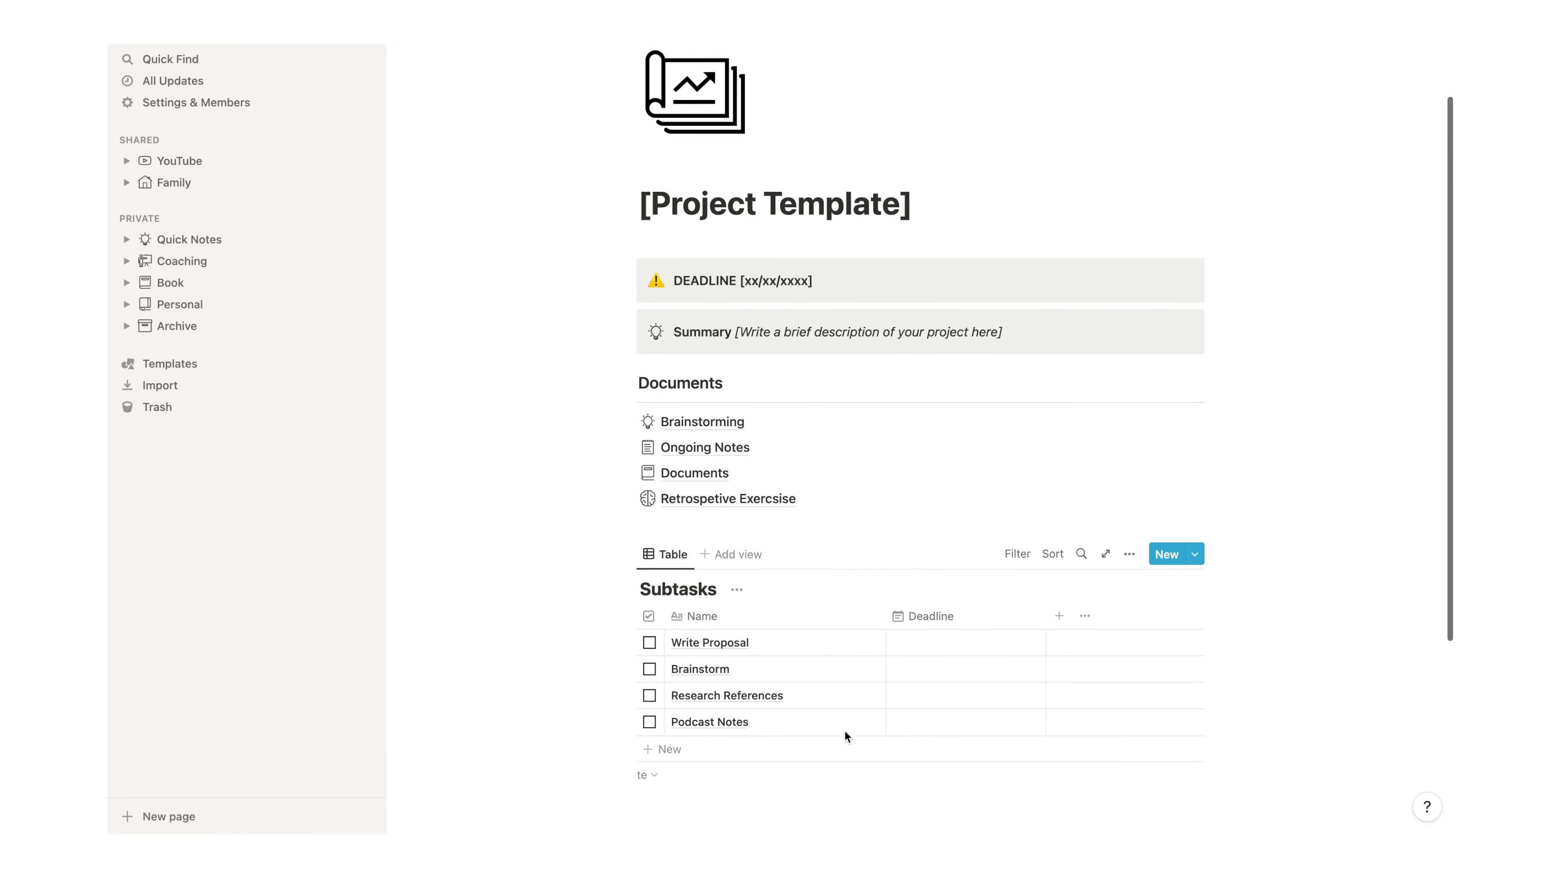
scroll(845, 732, "down", 2)
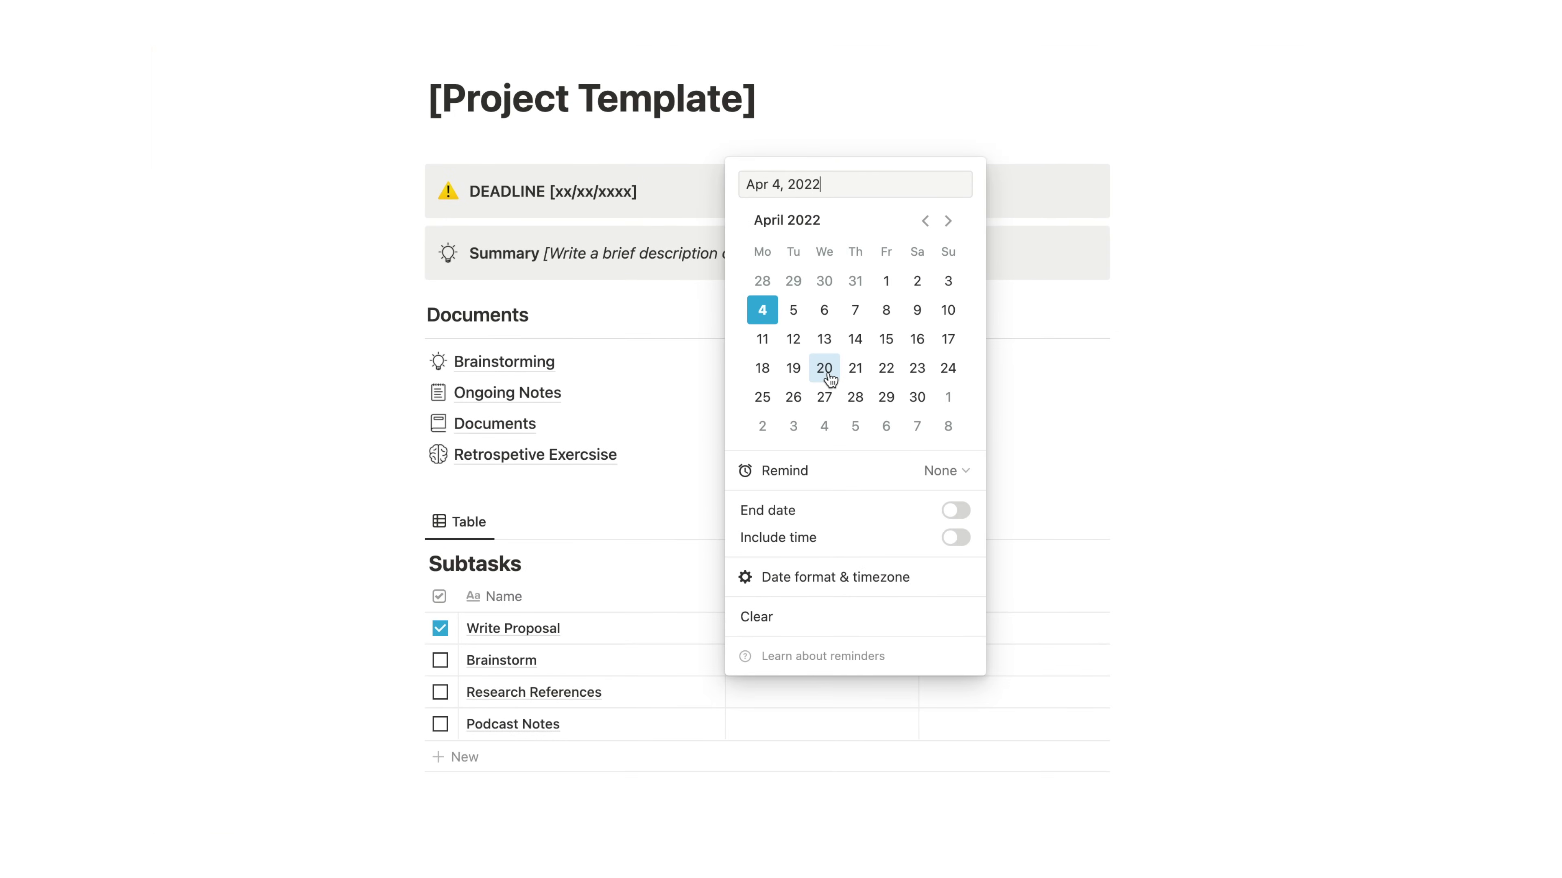
left_click(824, 368)
left_click(929, 473)
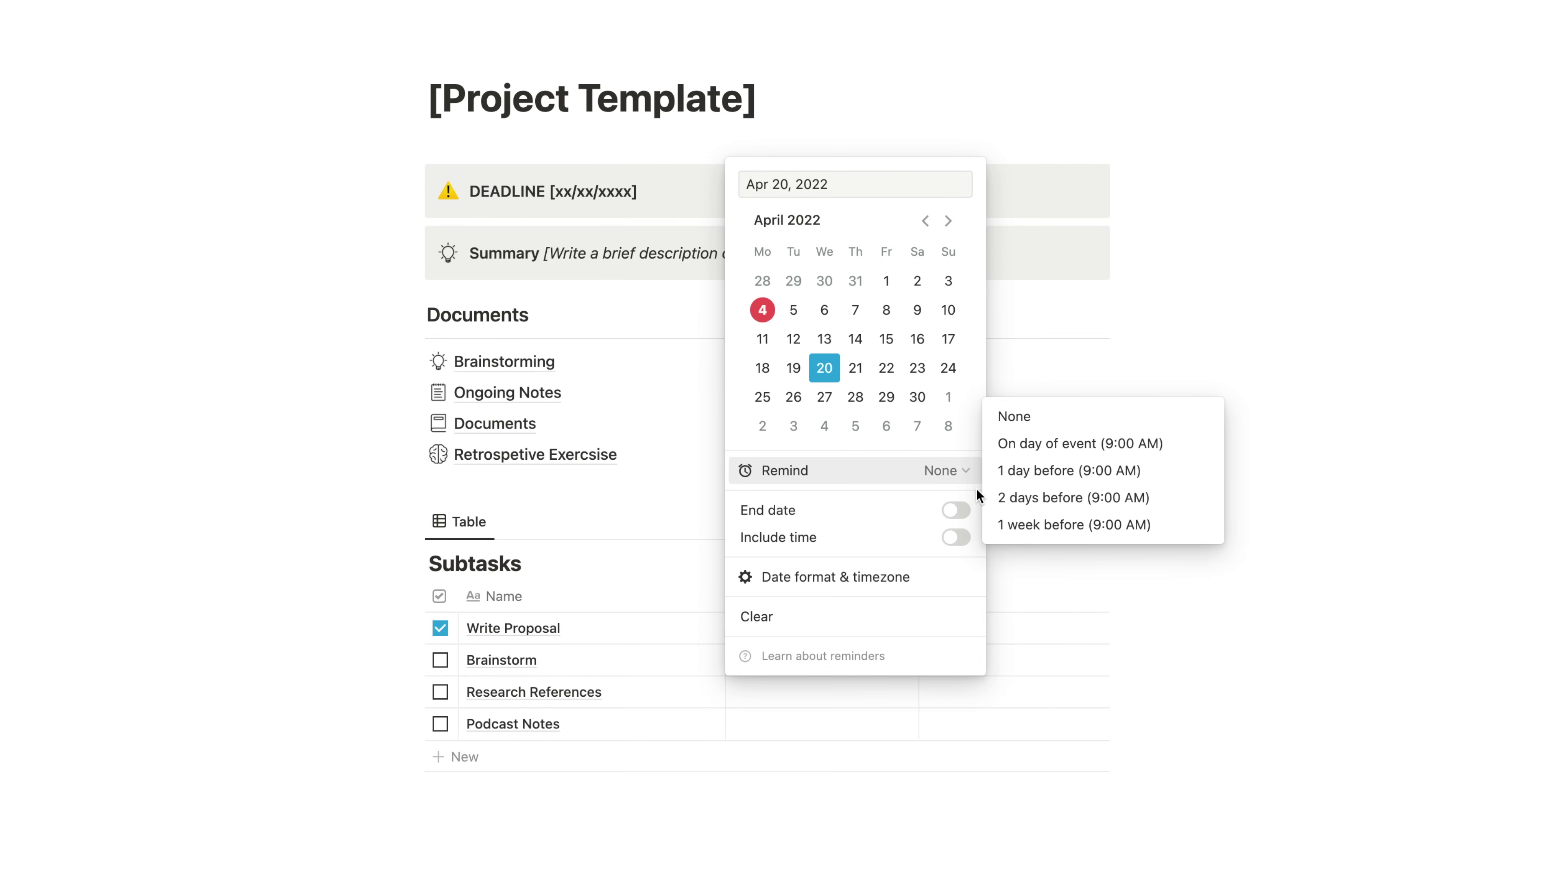
left_click(1008, 498)
key("Escape")
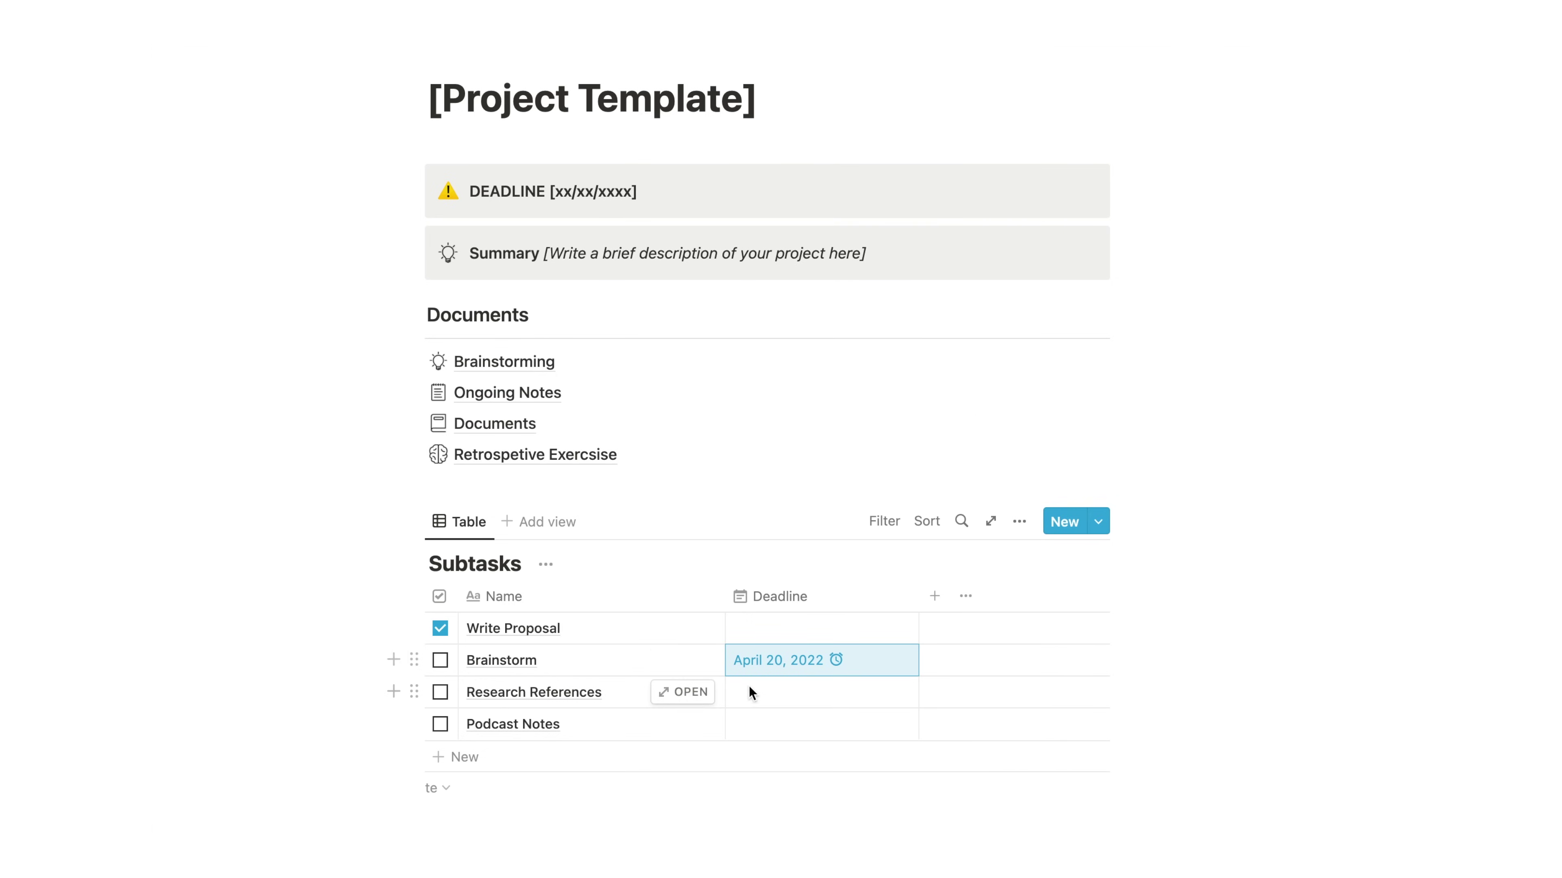
Tick Research References as done and set Podcast Notes' deadline to April 27, 2022
left_click(442, 694)
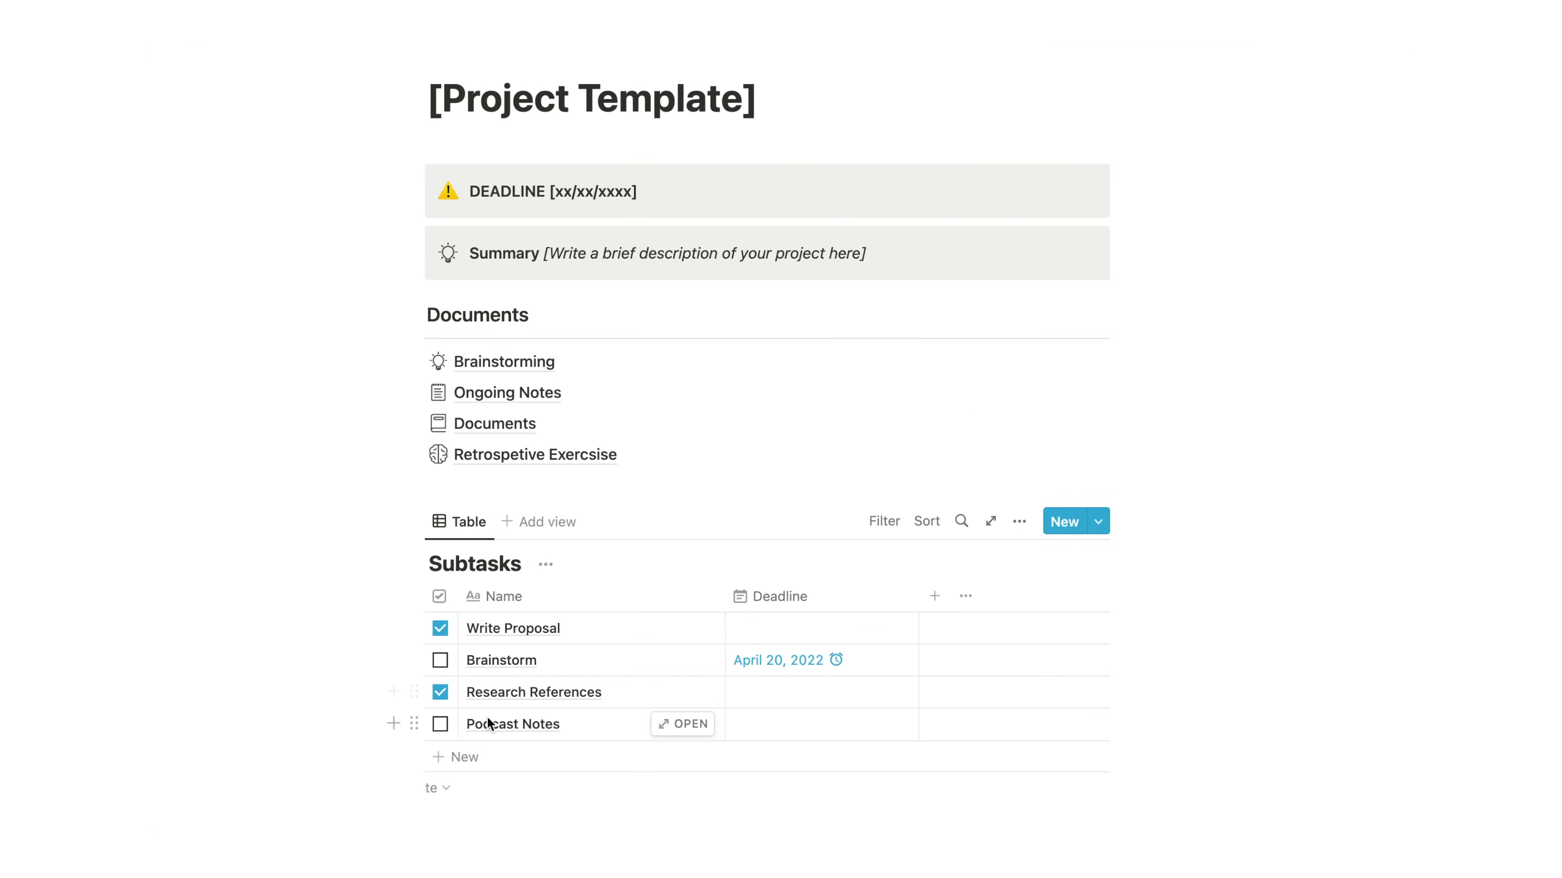
left_click(789, 725)
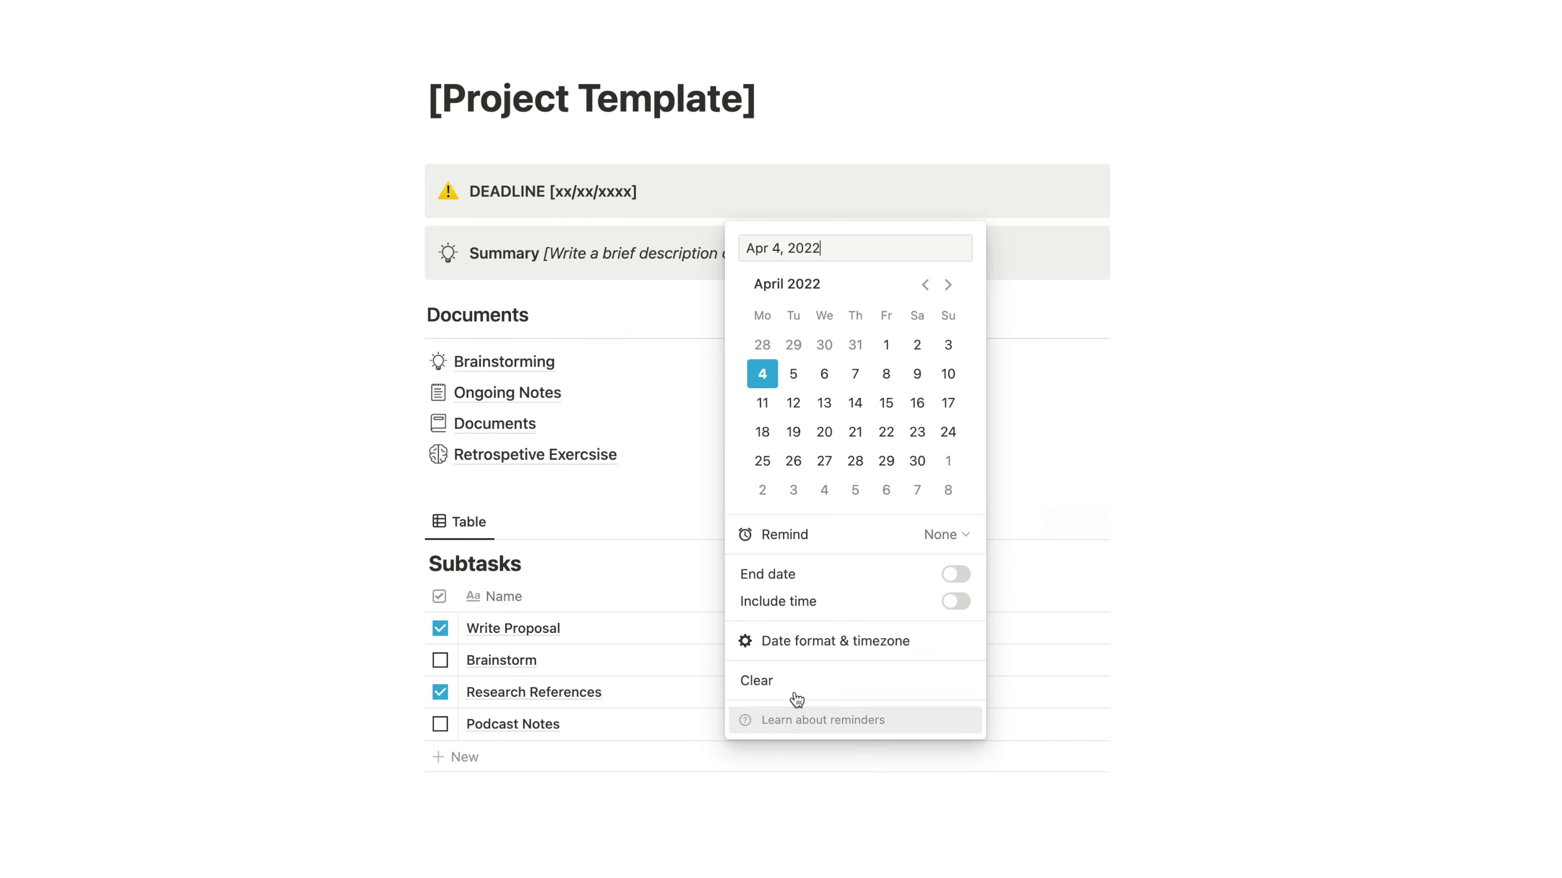
left_click(825, 471)
left_click(1045, 406)
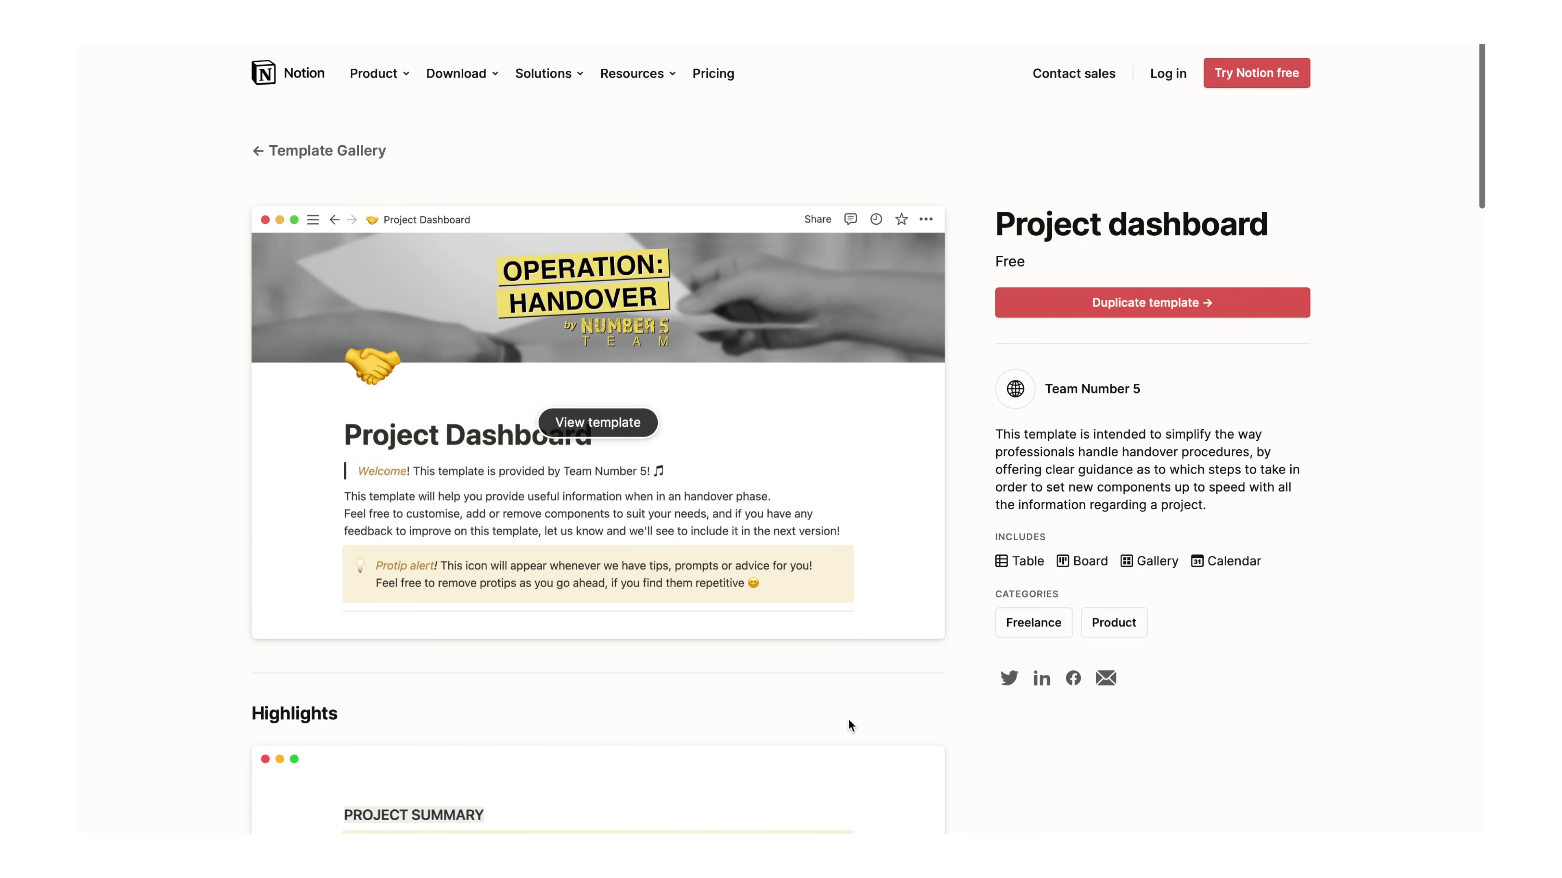
scroll(848, 719, "down", 8)
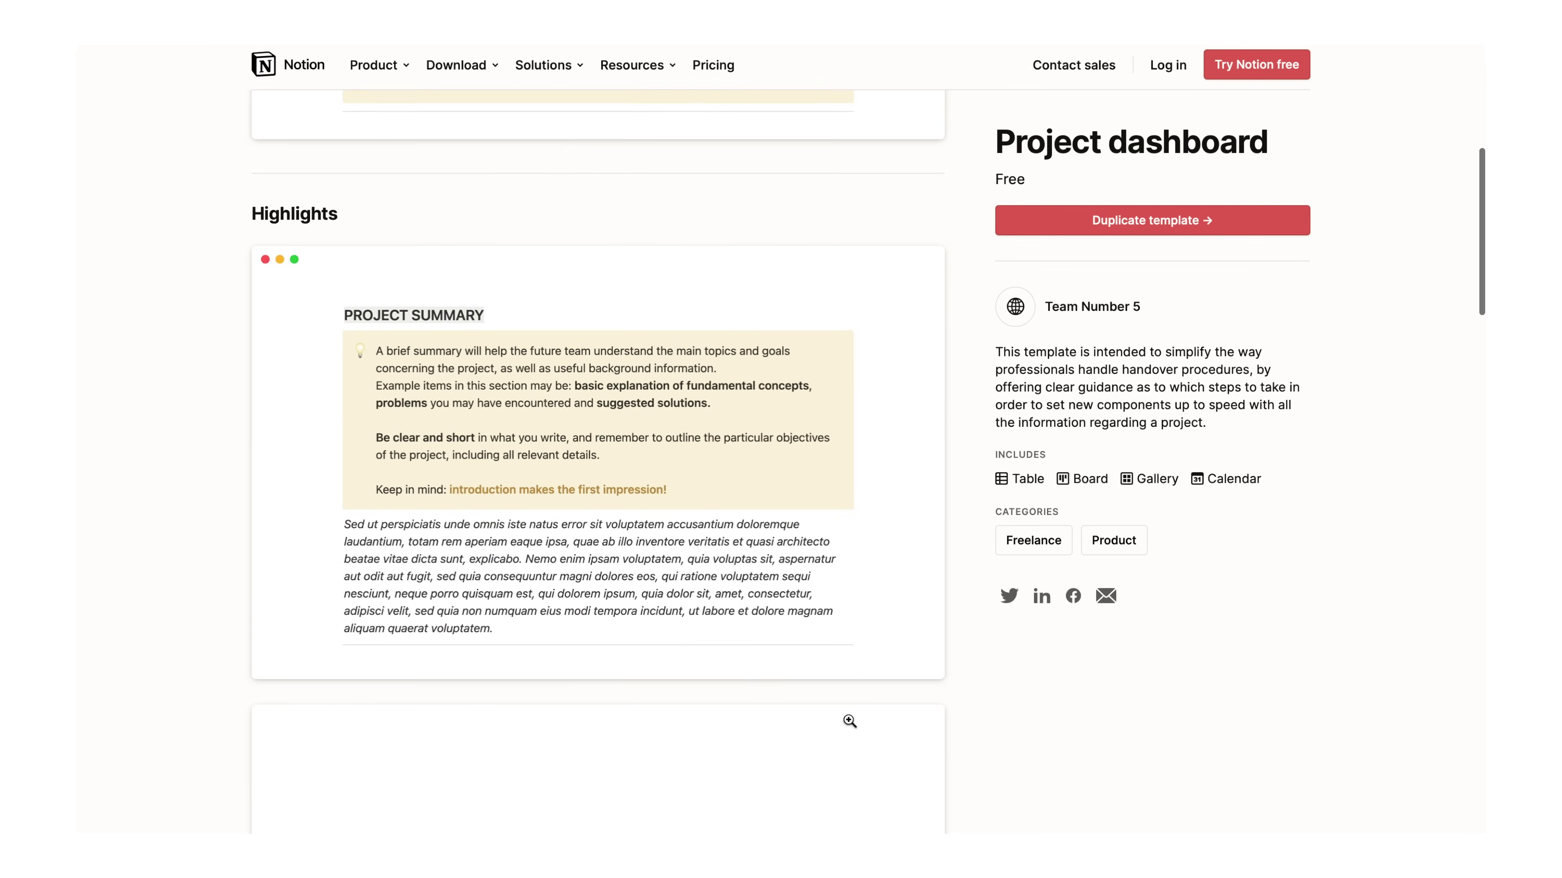
Scroll down the Project dashboard template page to its Highlights section
scroll(849, 720, "down", 8)
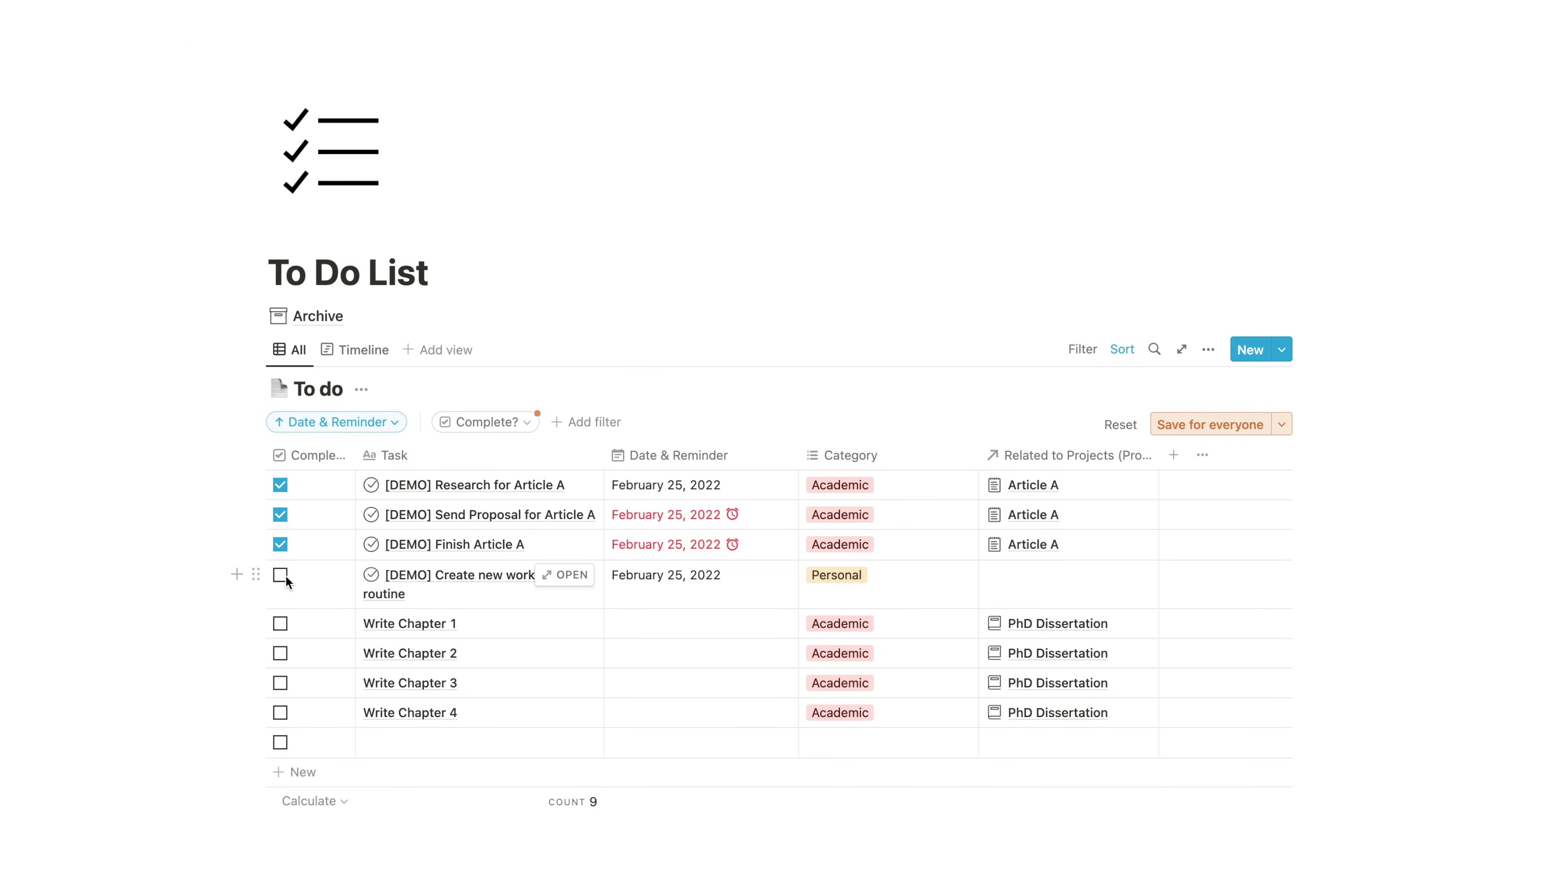
left_click(281, 622)
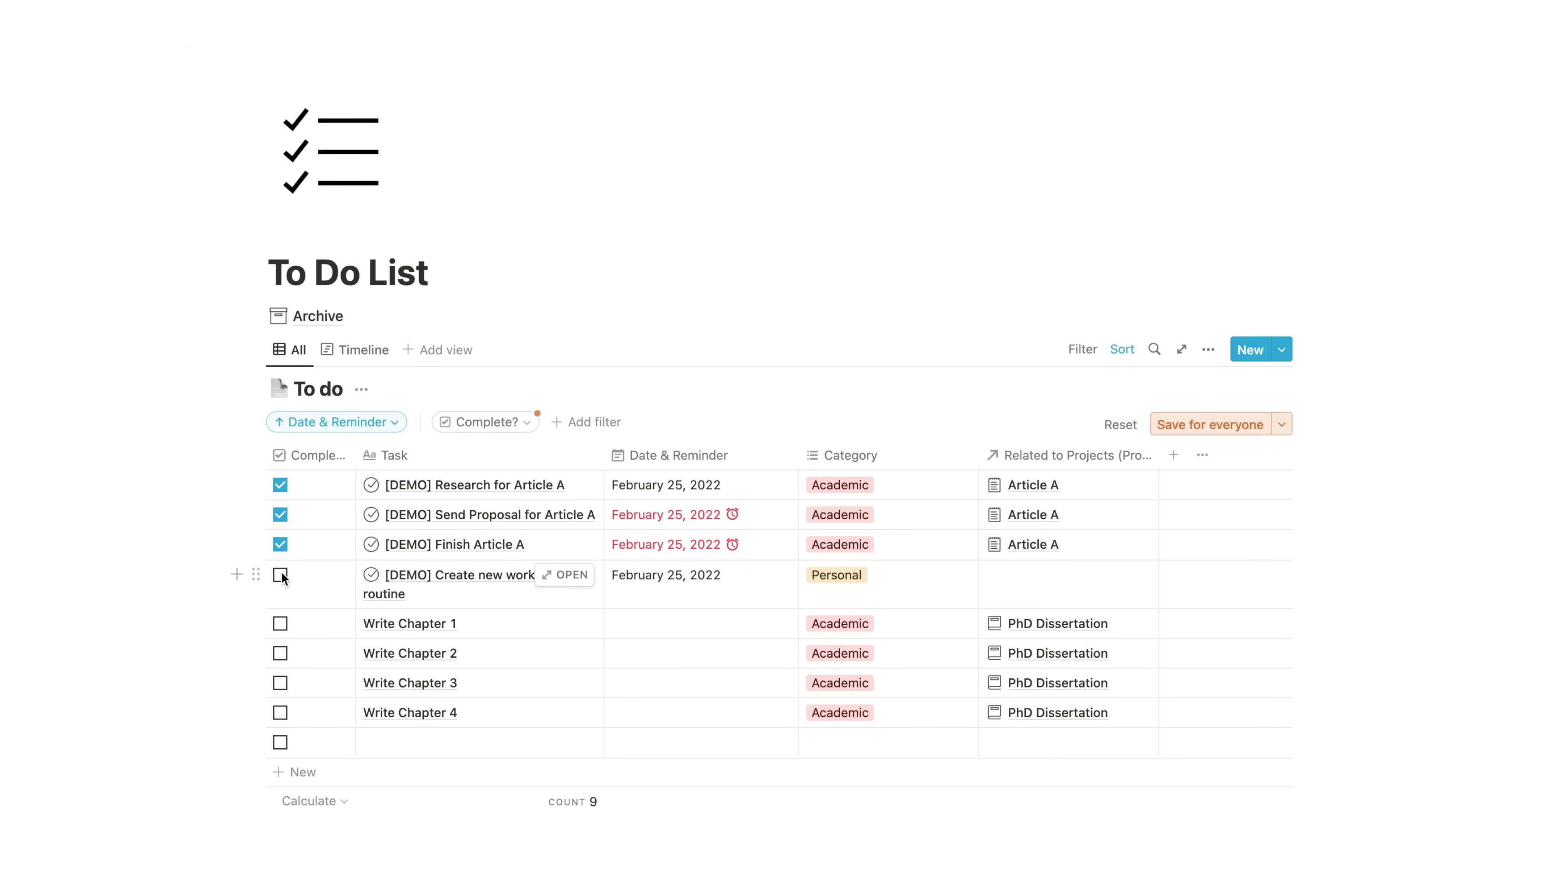
left_click(527, 426)
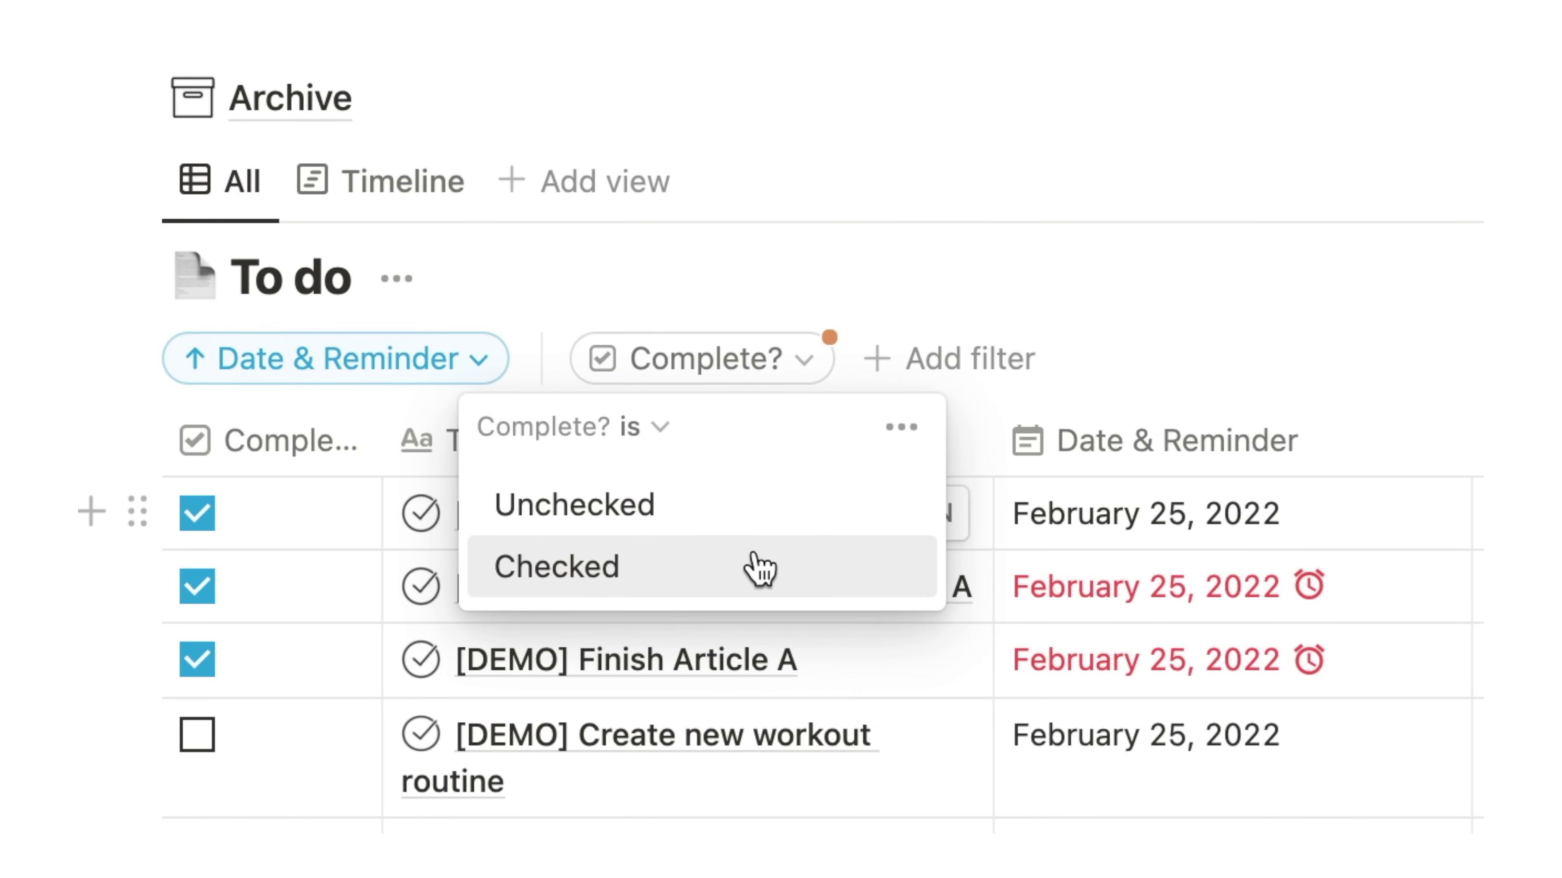
left_click(738, 508)
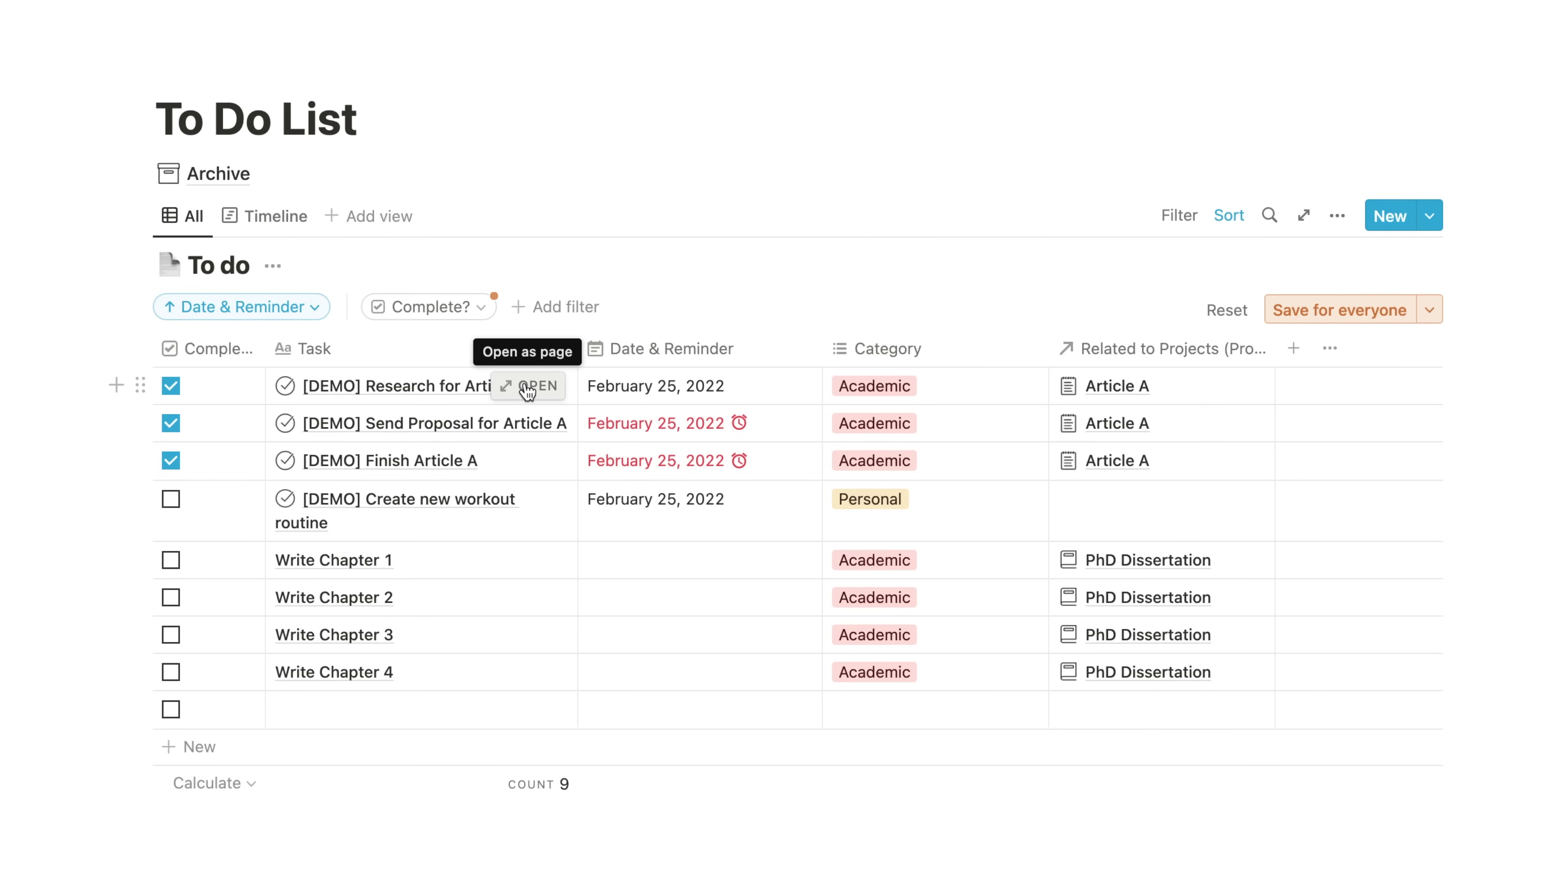
Give Write Chapter 1 an April 21, 2022 date with a 2-day reminder, and Write Chapter 2 a one-week reminder
left_click(649, 556)
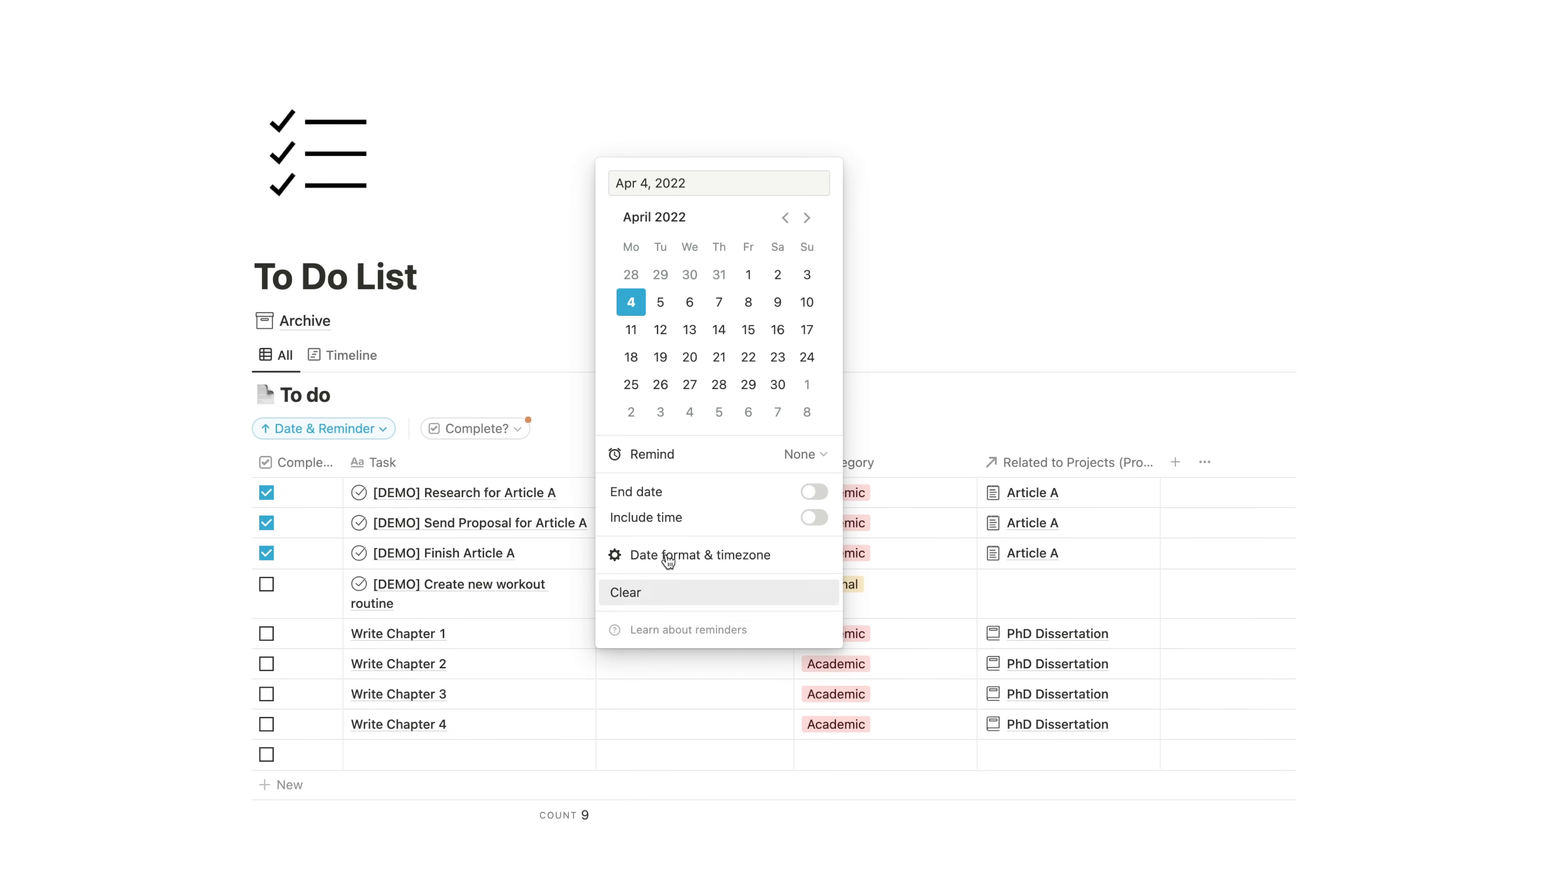
left_click(730, 218)
left_click(770, 449)
left_click(873, 475)
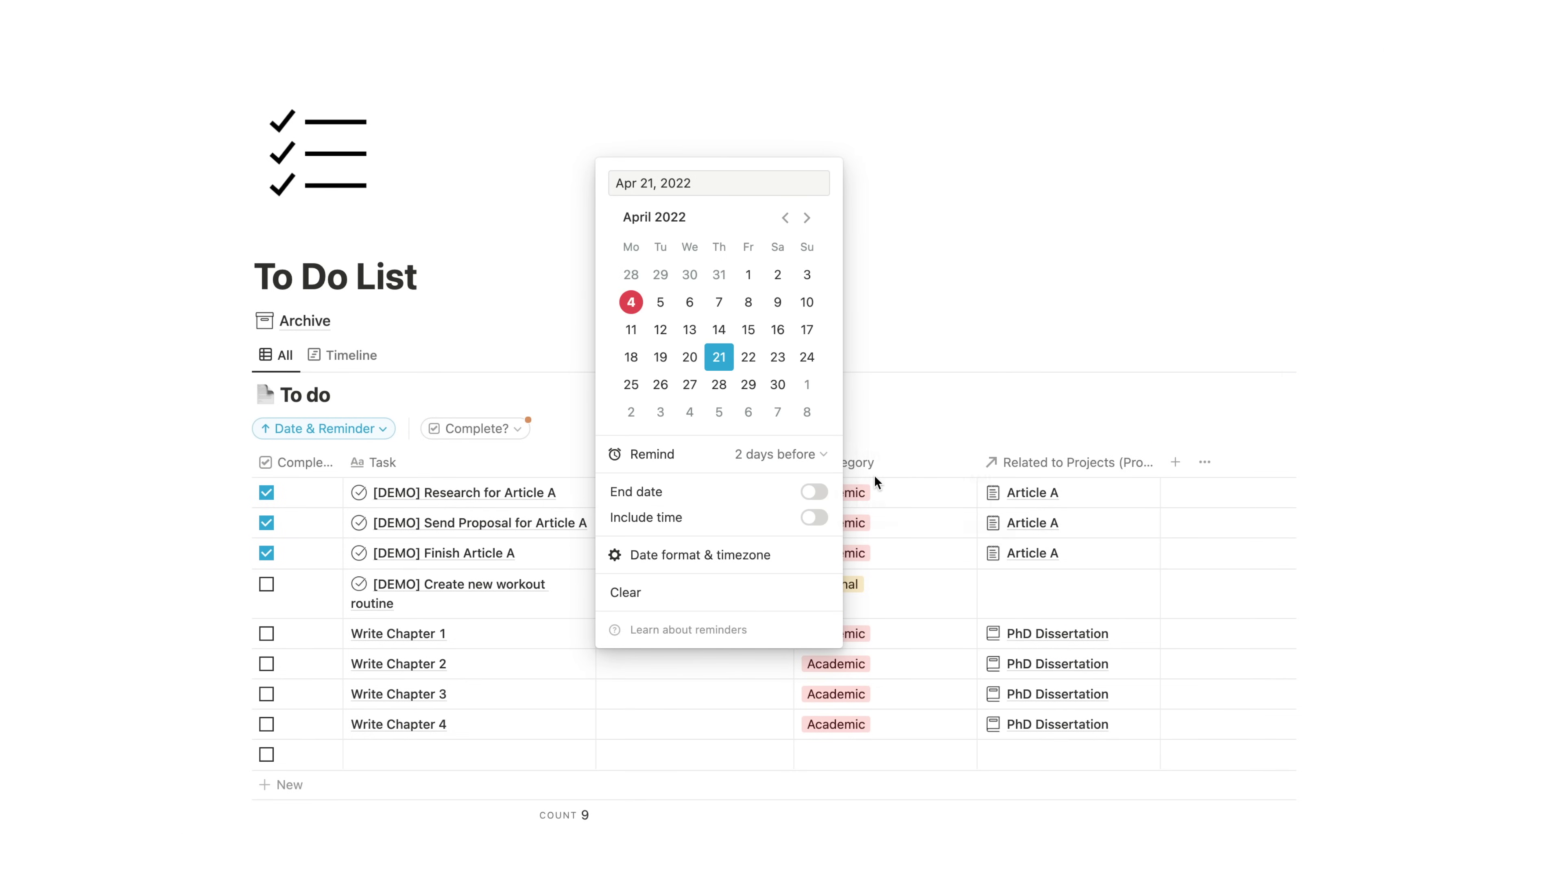
key("Escape")
left_click(715, 665)
left_click(738, 484)
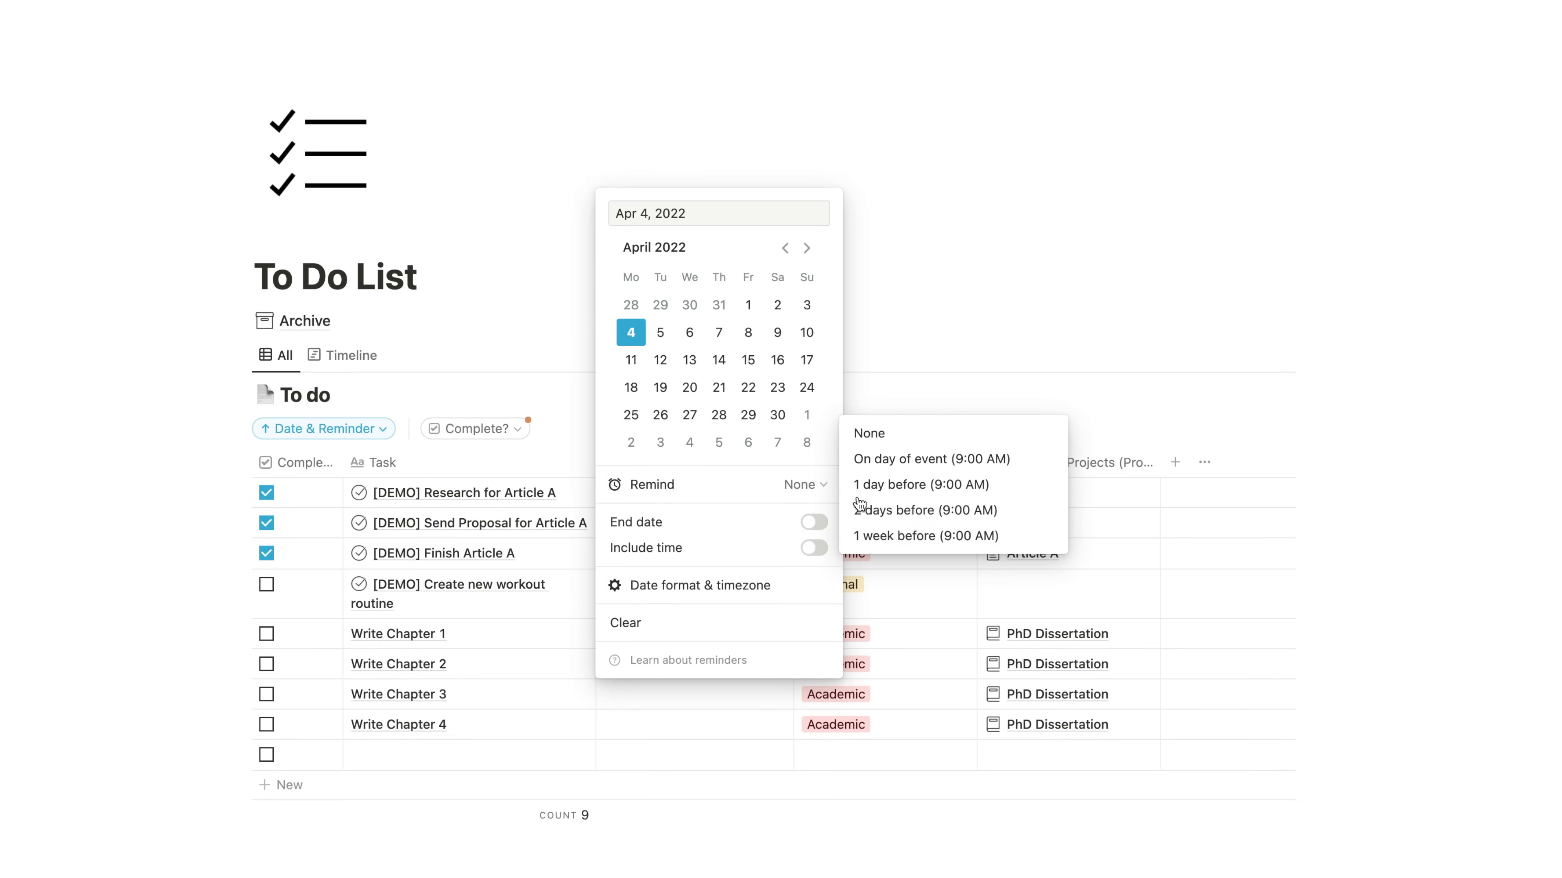
left_click(875, 533)
left_click(886, 552)
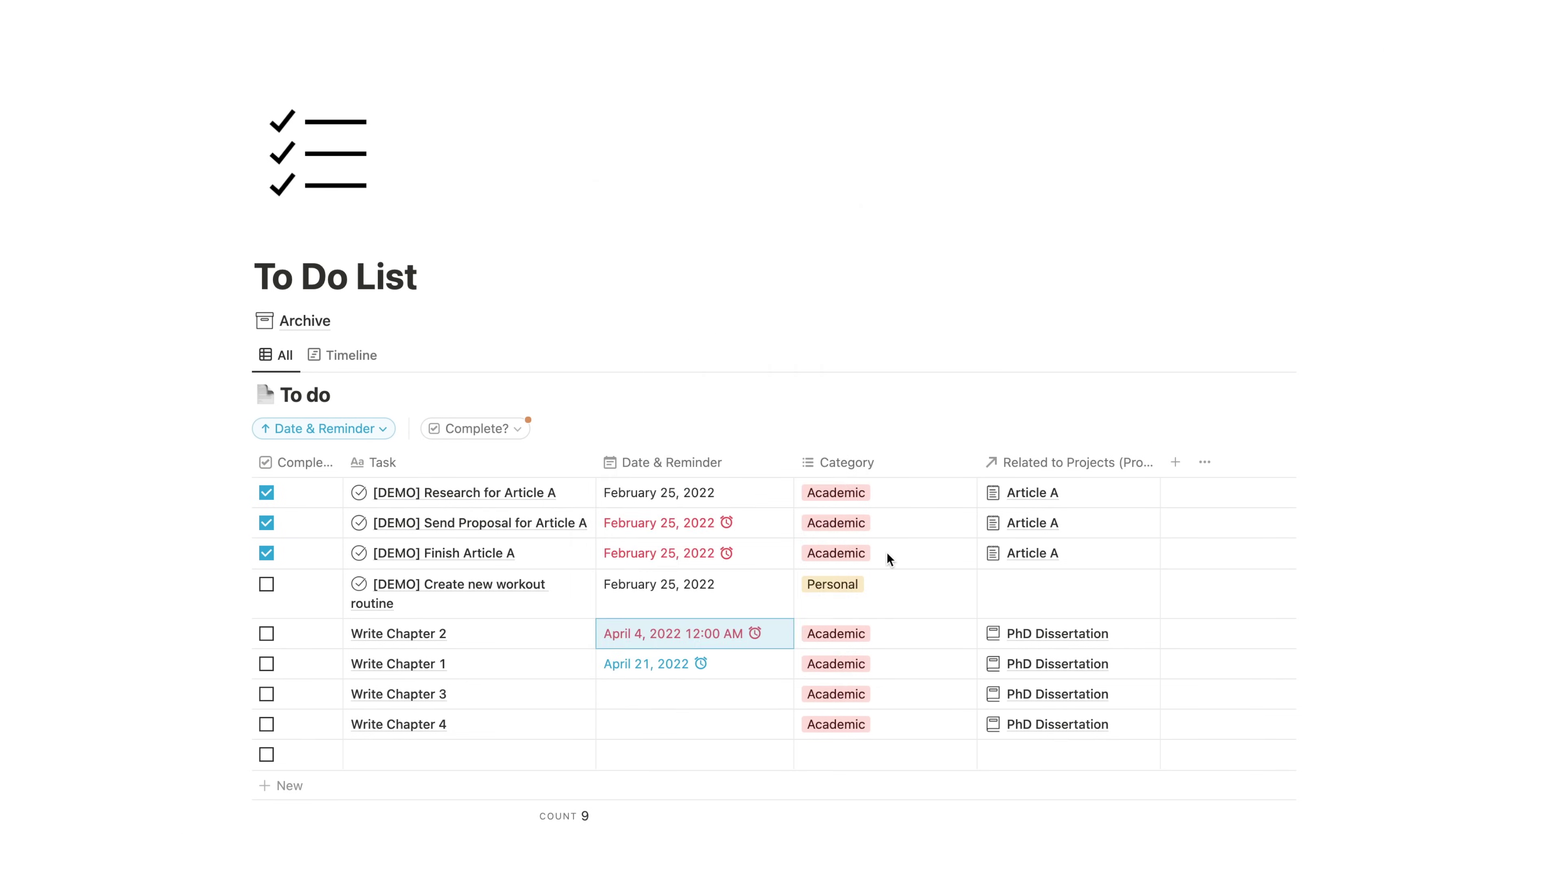
Set Write Chapter 3's date to April 26, 2022 with a reminder two days before
left_click(753, 704)
left_click(661, 445)
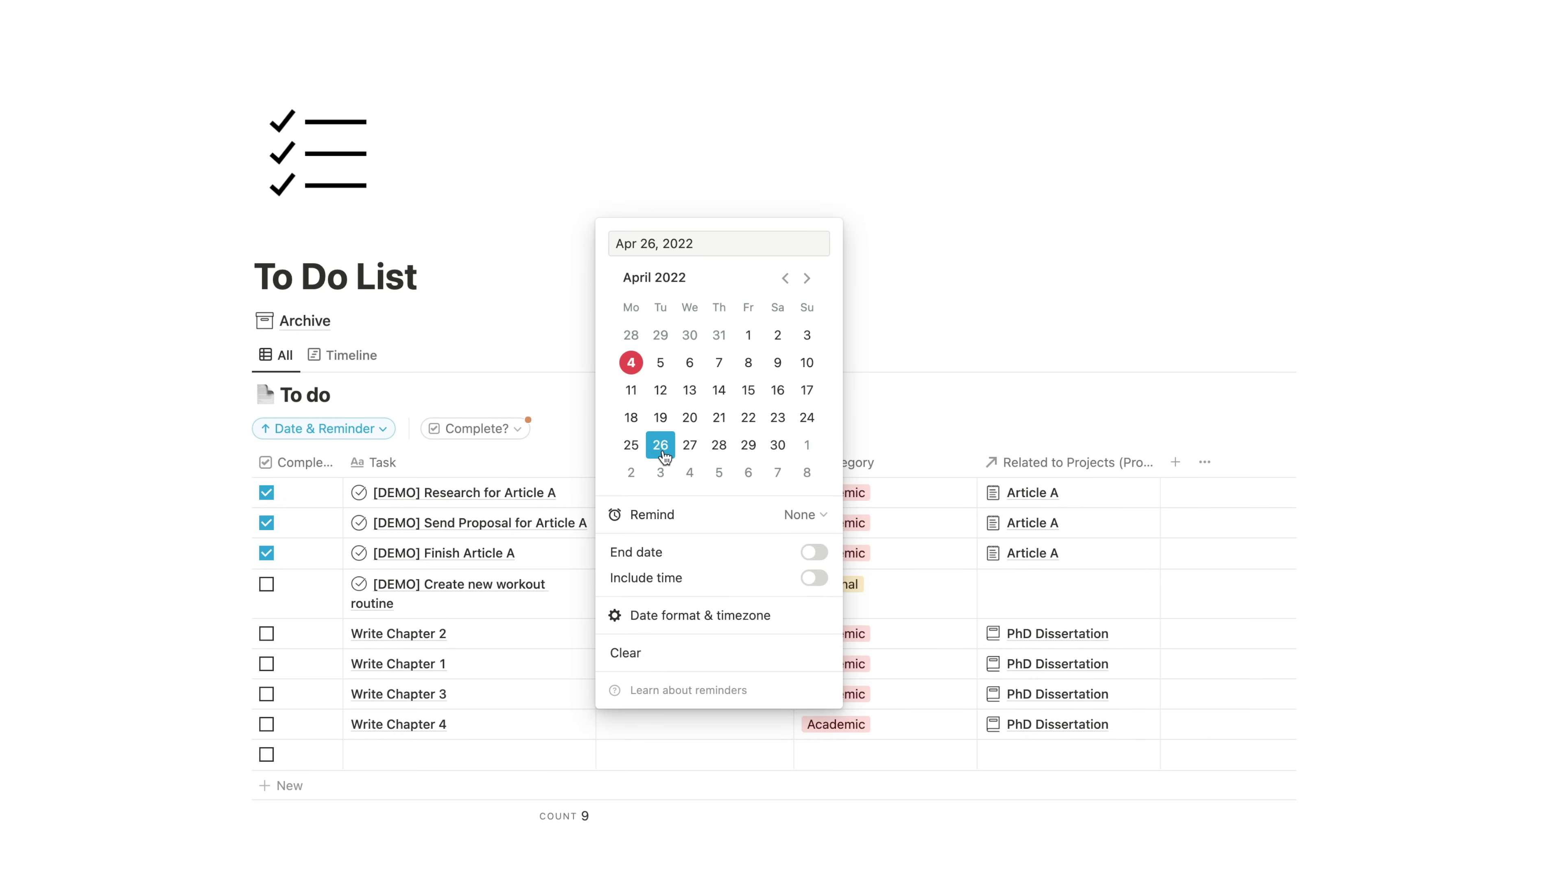
left_click(806, 516)
left_click(898, 440)
left_click(893, 523)
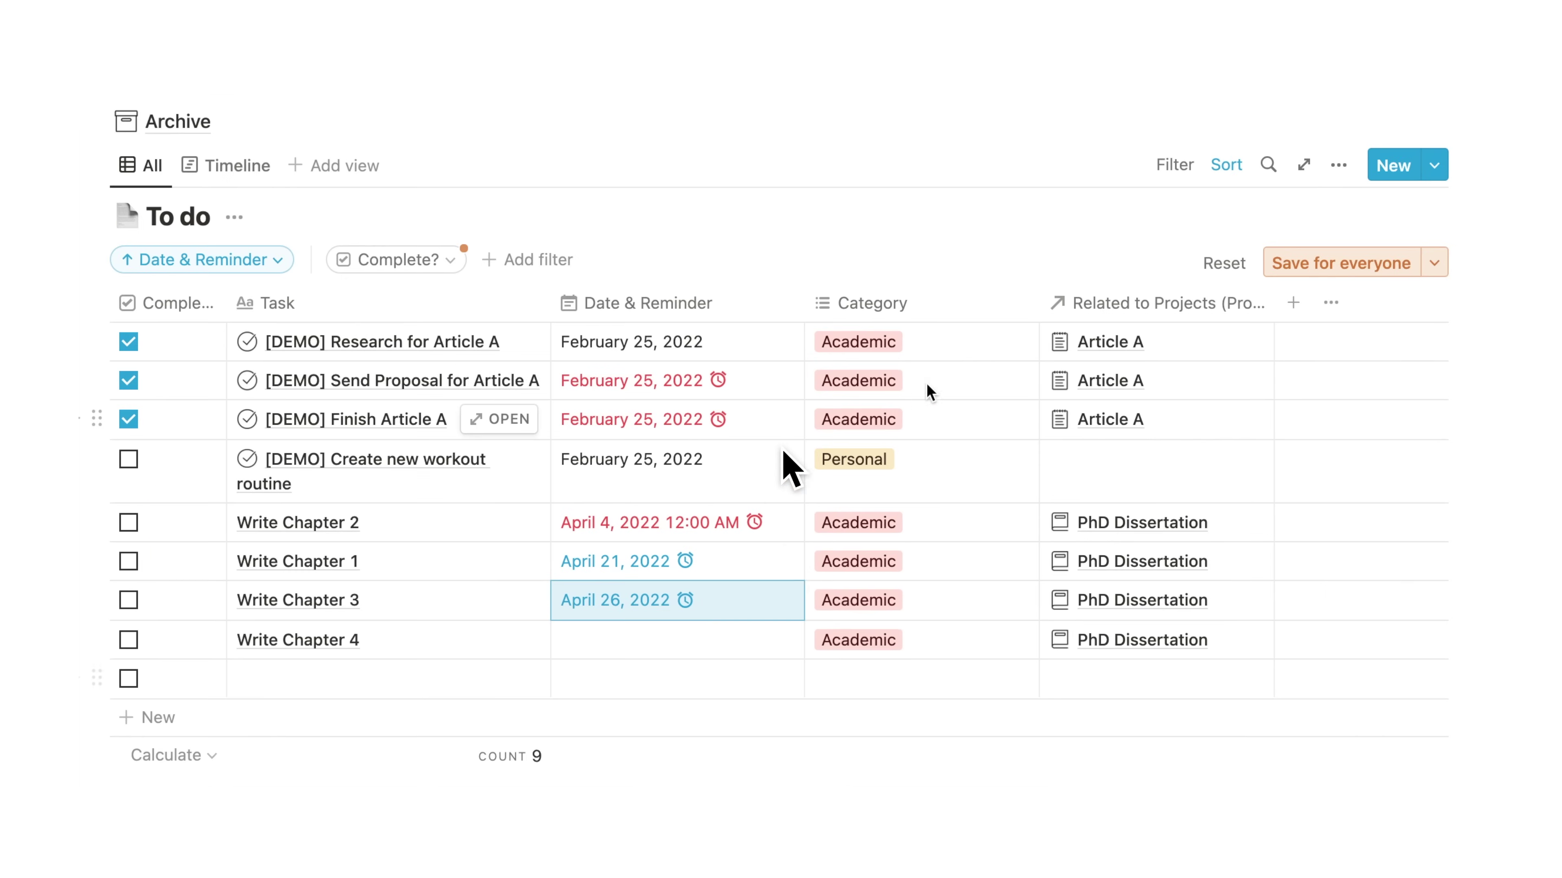
Change the workout routine task's category from Personal to Academic
left_click(928, 492)
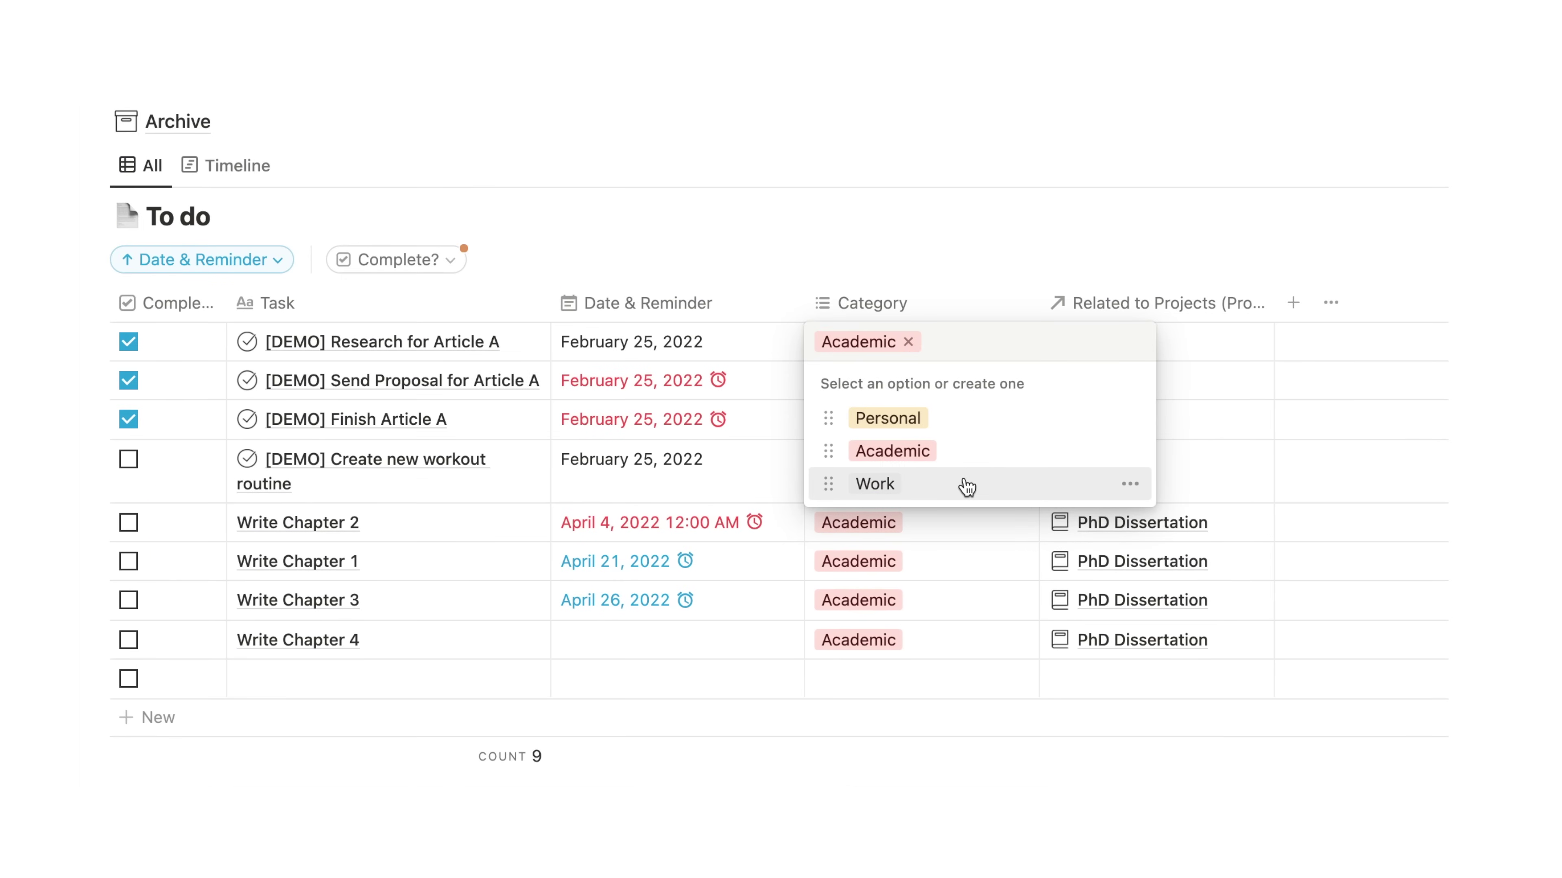
key("Escape")
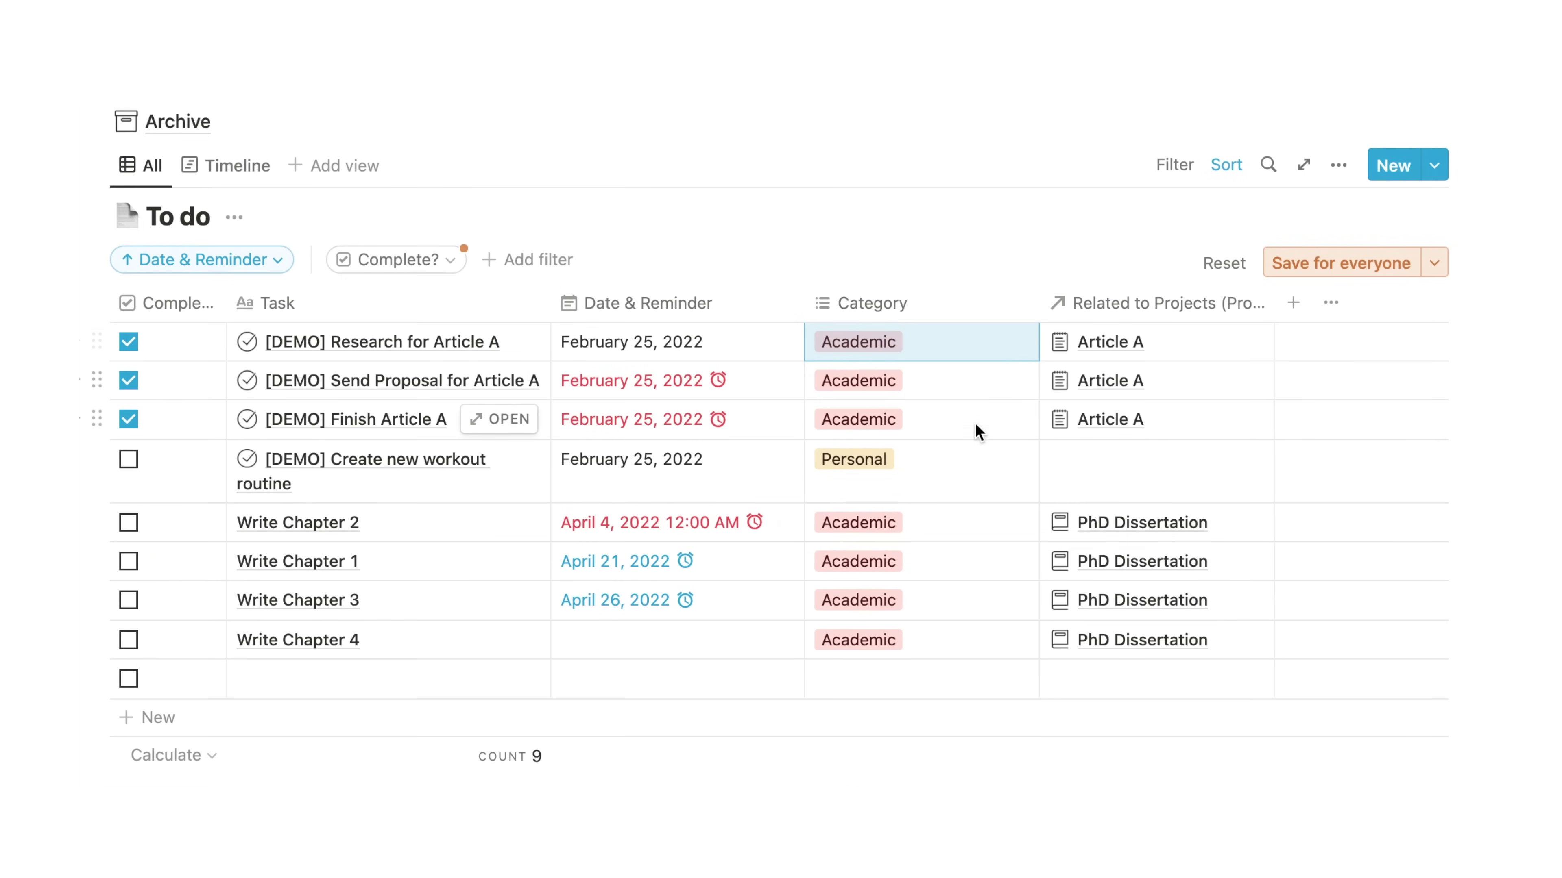
left_click(974, 458)
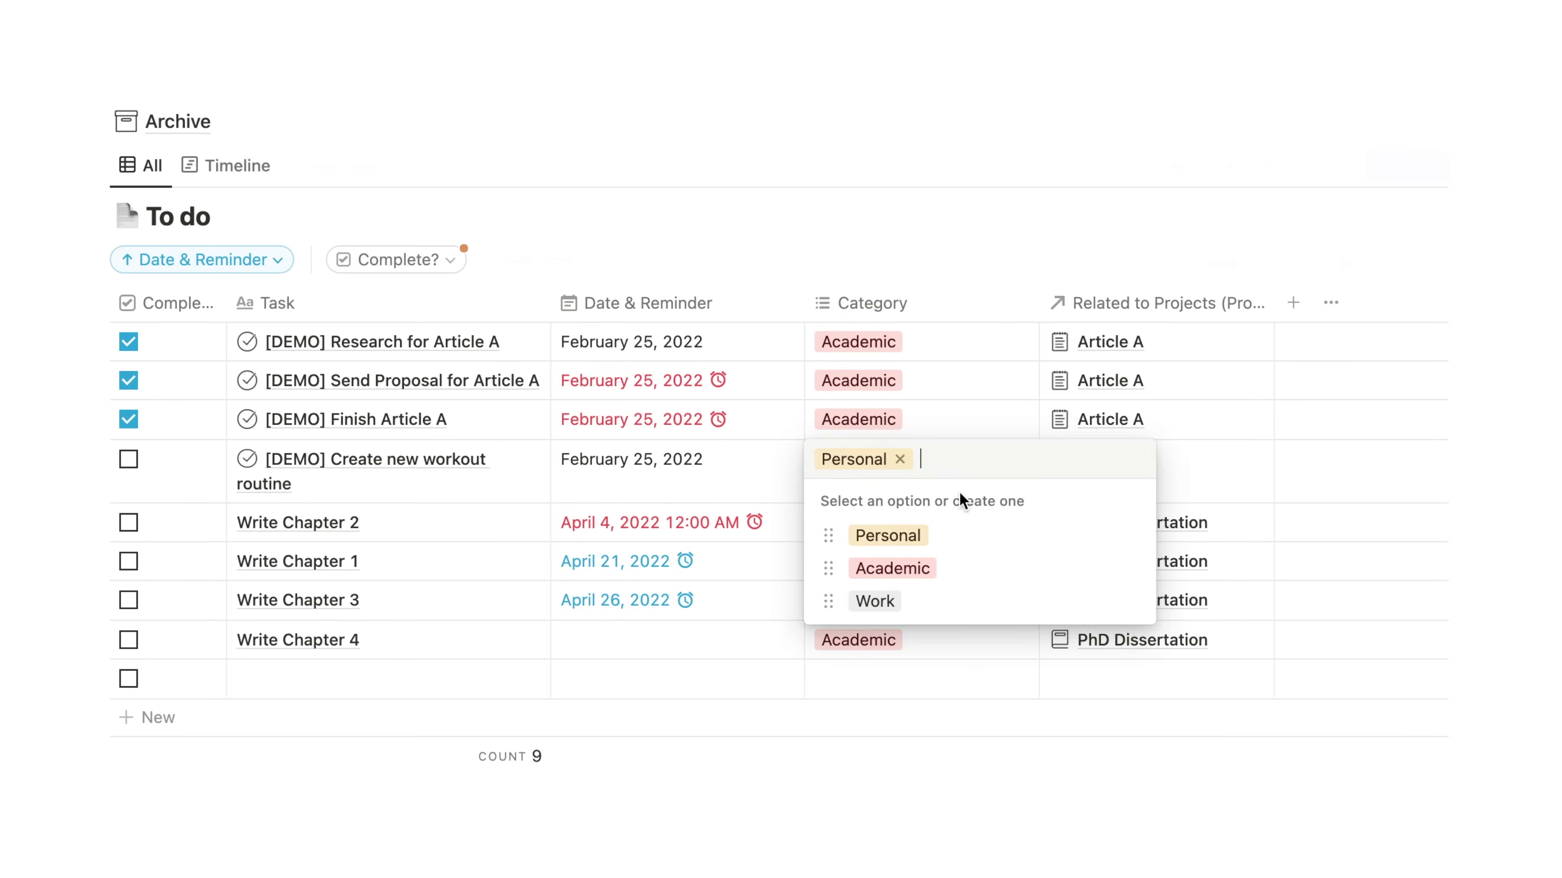
left_click(934, 568)
key("Escape")
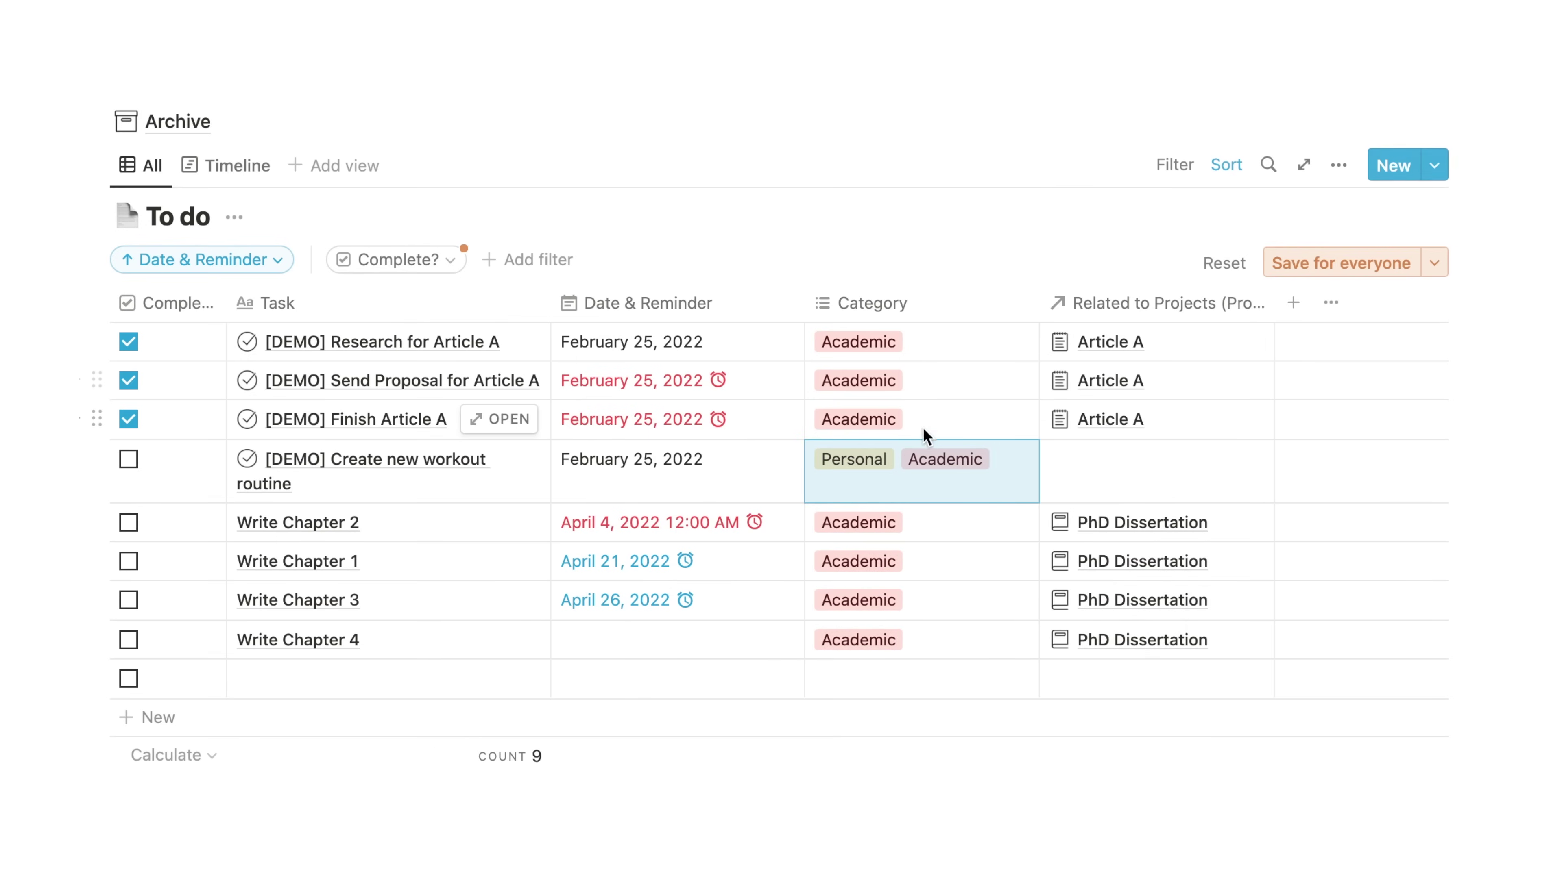
left_click(923, 461)
left_click(899, 459)
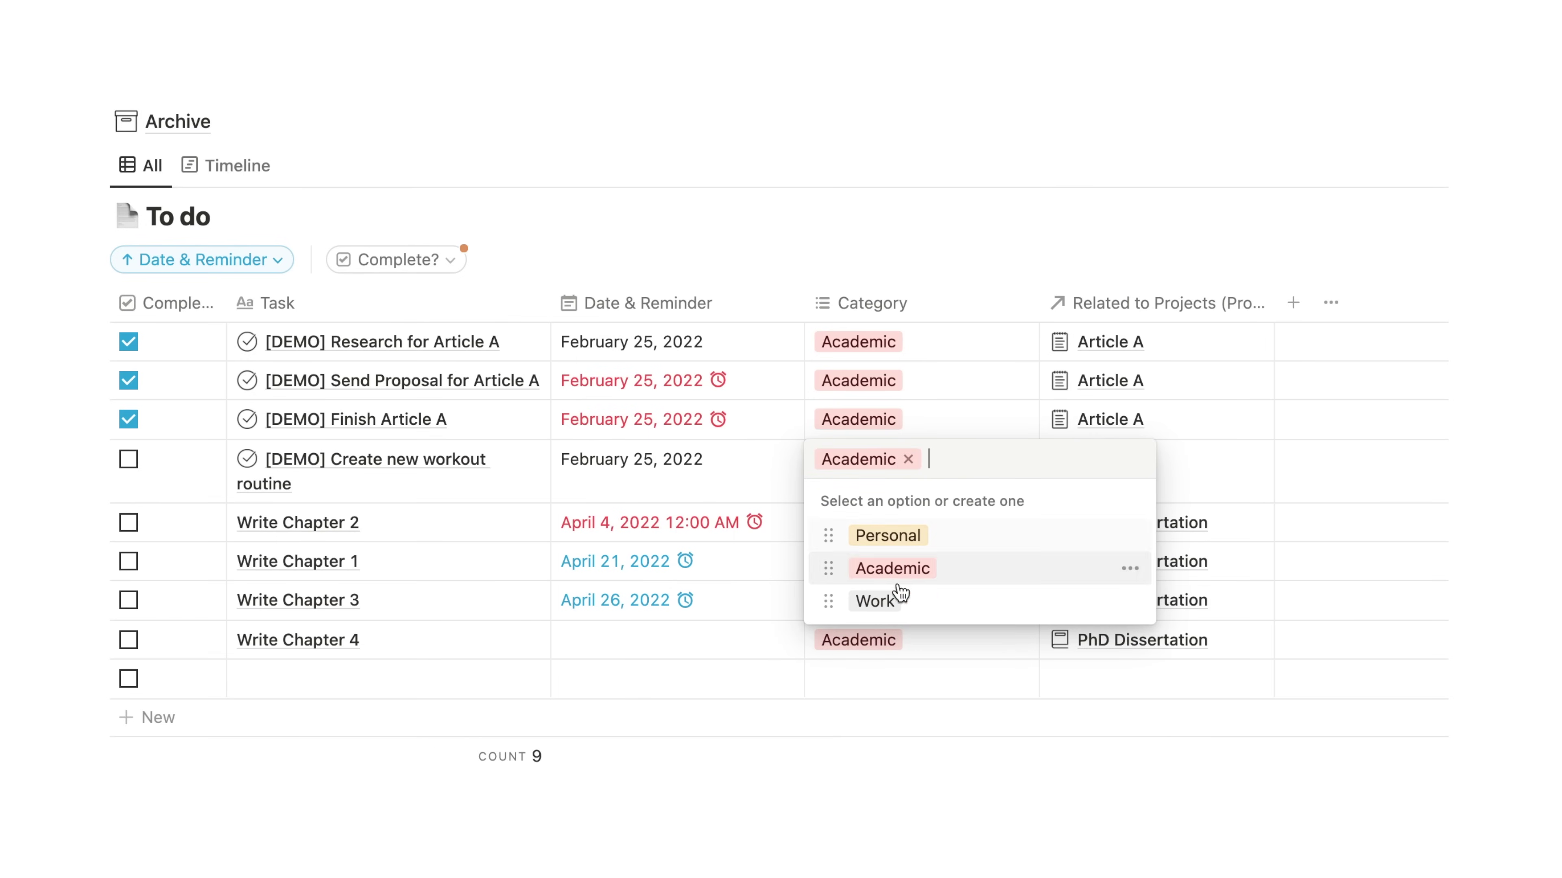
key("Escape")
Recolour the Work category option green and add it to Write Chapter 2
left_click(895, 677)
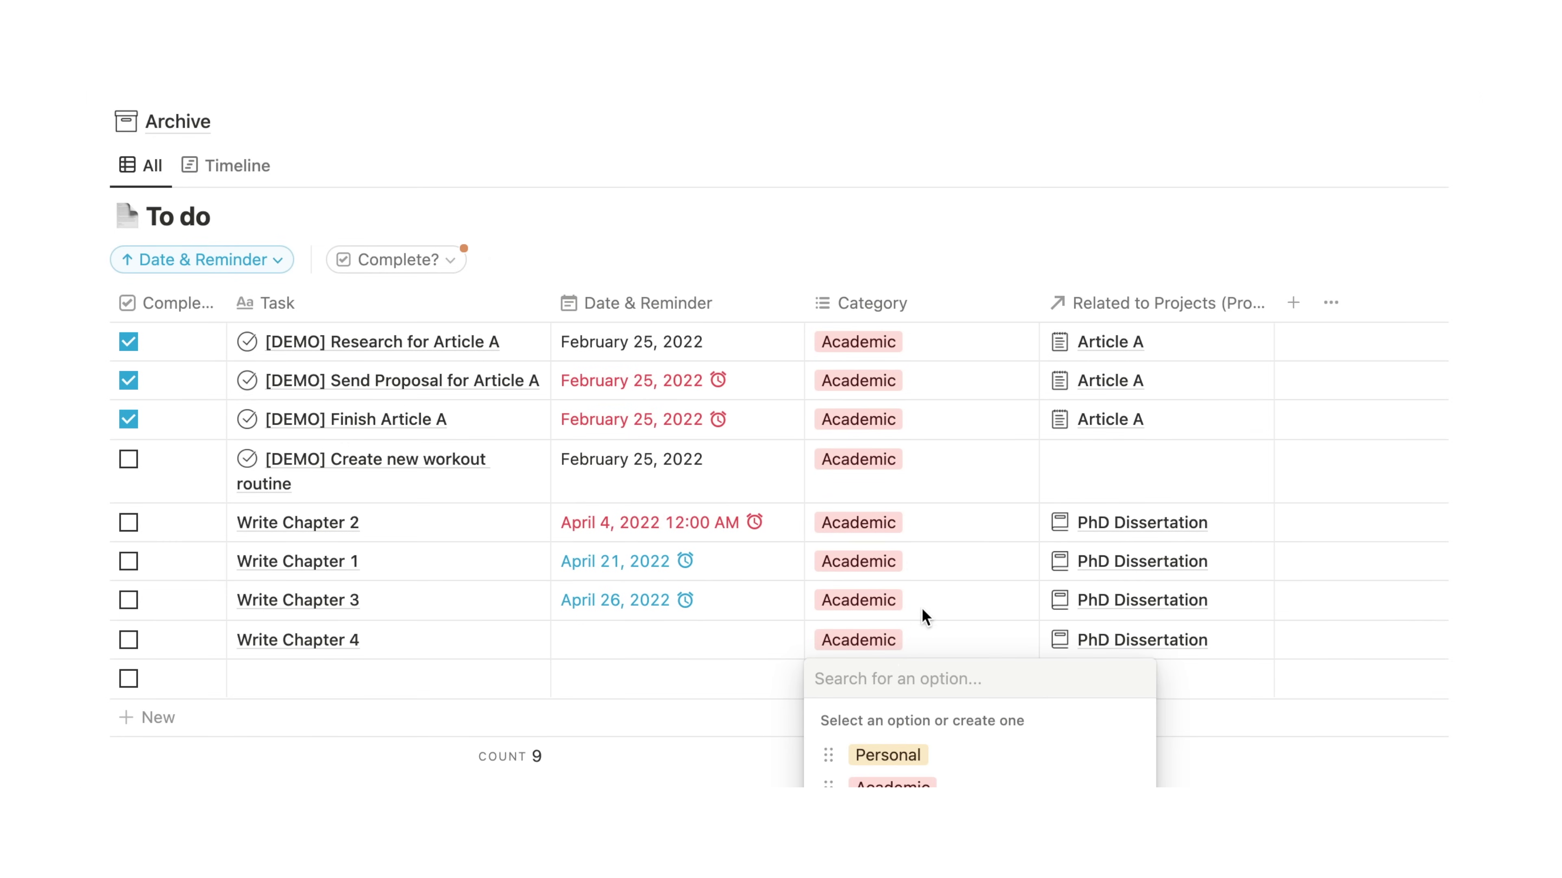
key("Escape")
left_click(977, 522)
left_click(1130, 664)
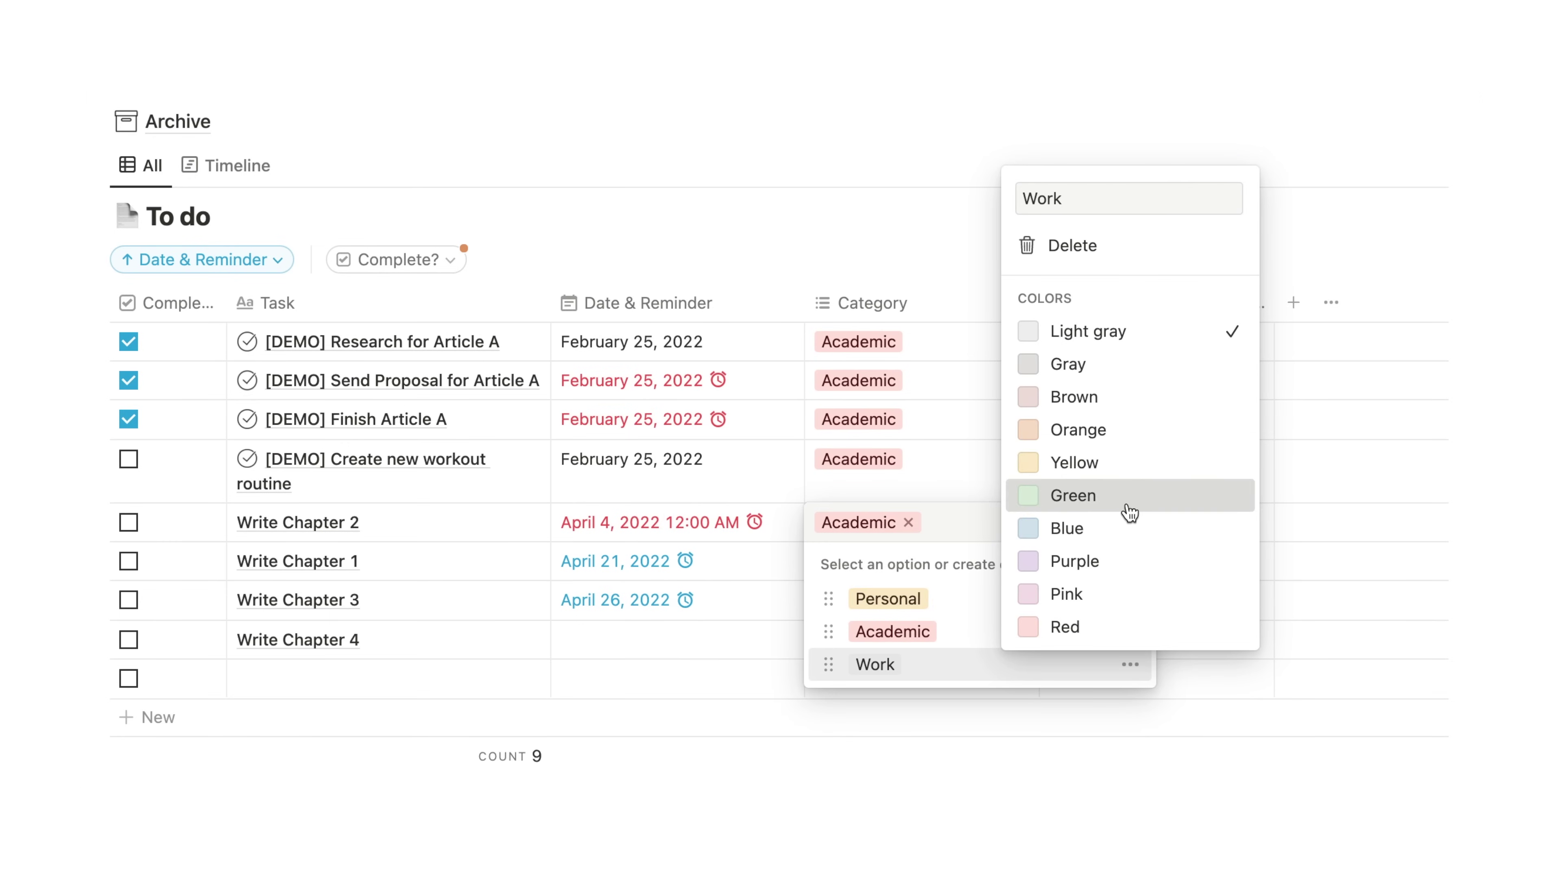
left_click(1130, 512)
left_click(947, 670)
left_click(949, 676)
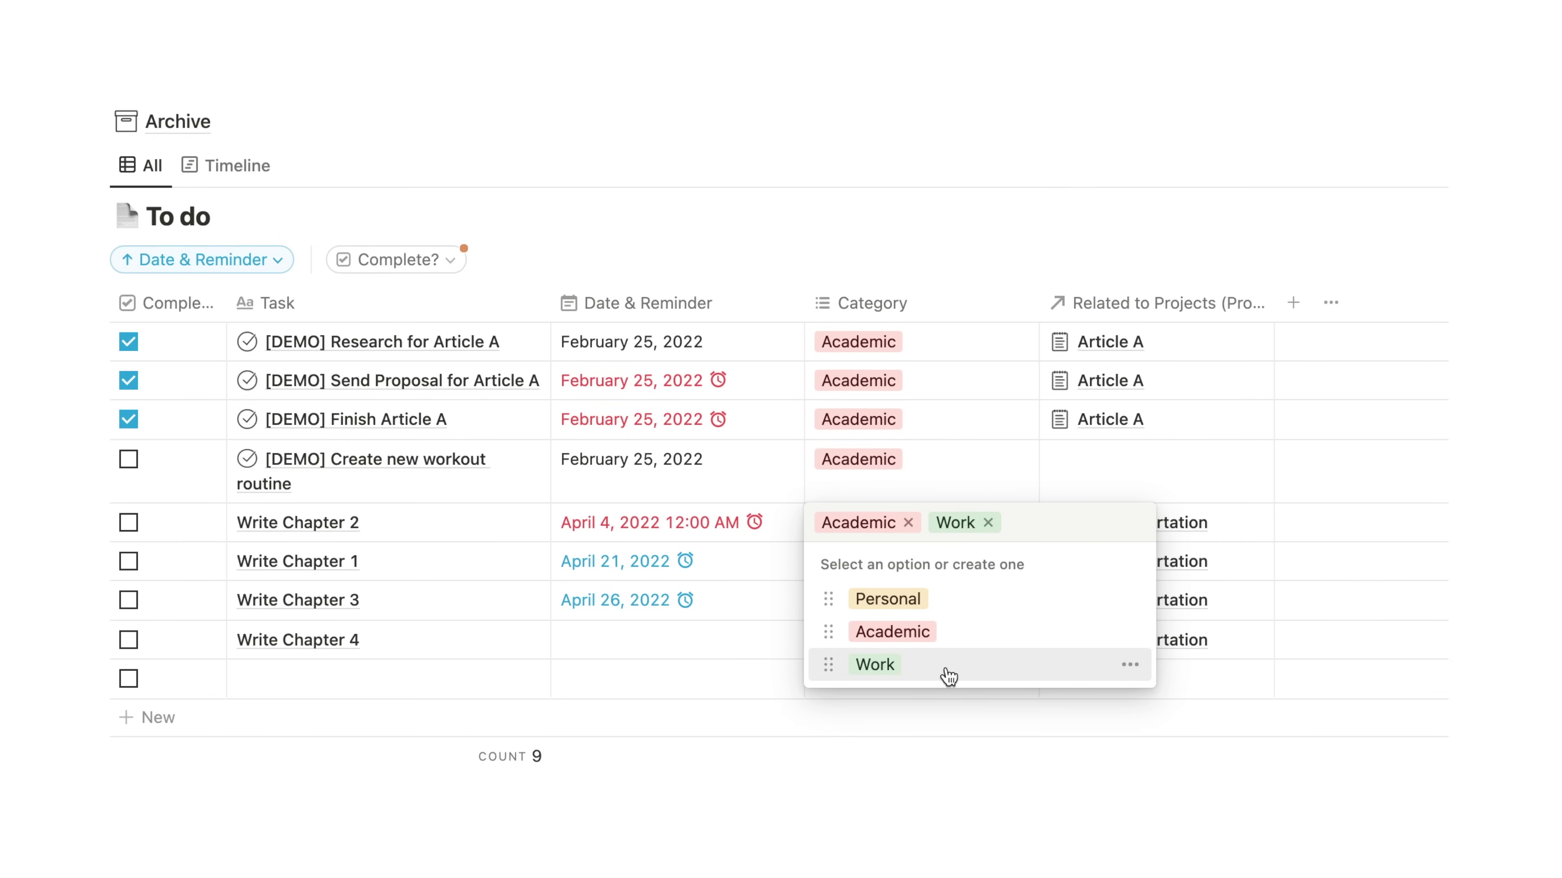
left_click(1081, 343)
left_click(1081, 344)
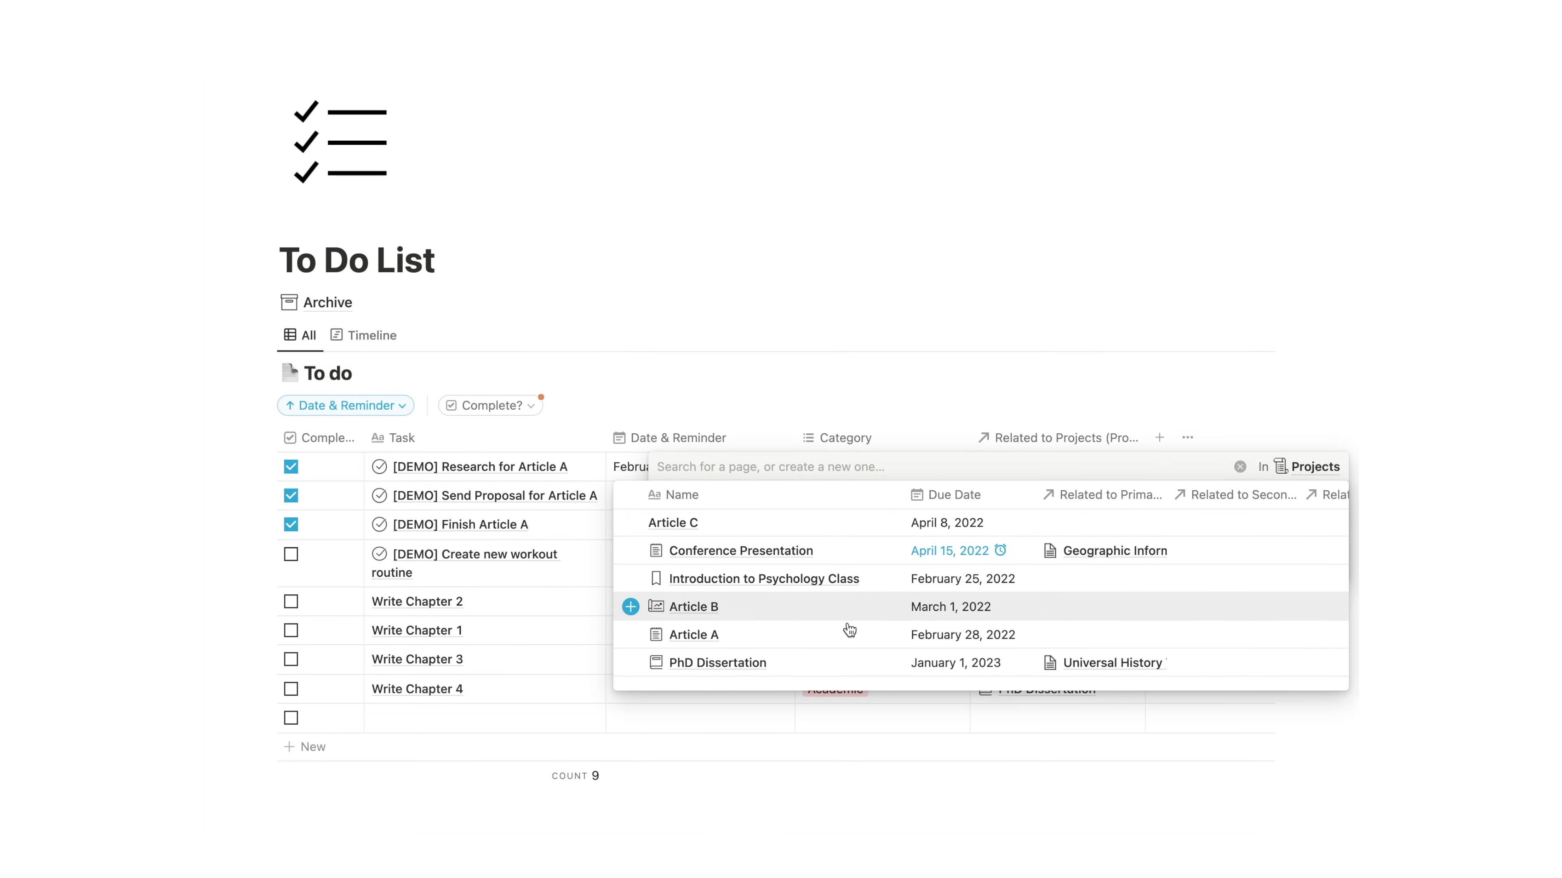
Link the Research for Article A task to the Article A project and open Article A's page
left_click(848, 630)
left_click(847, 627)
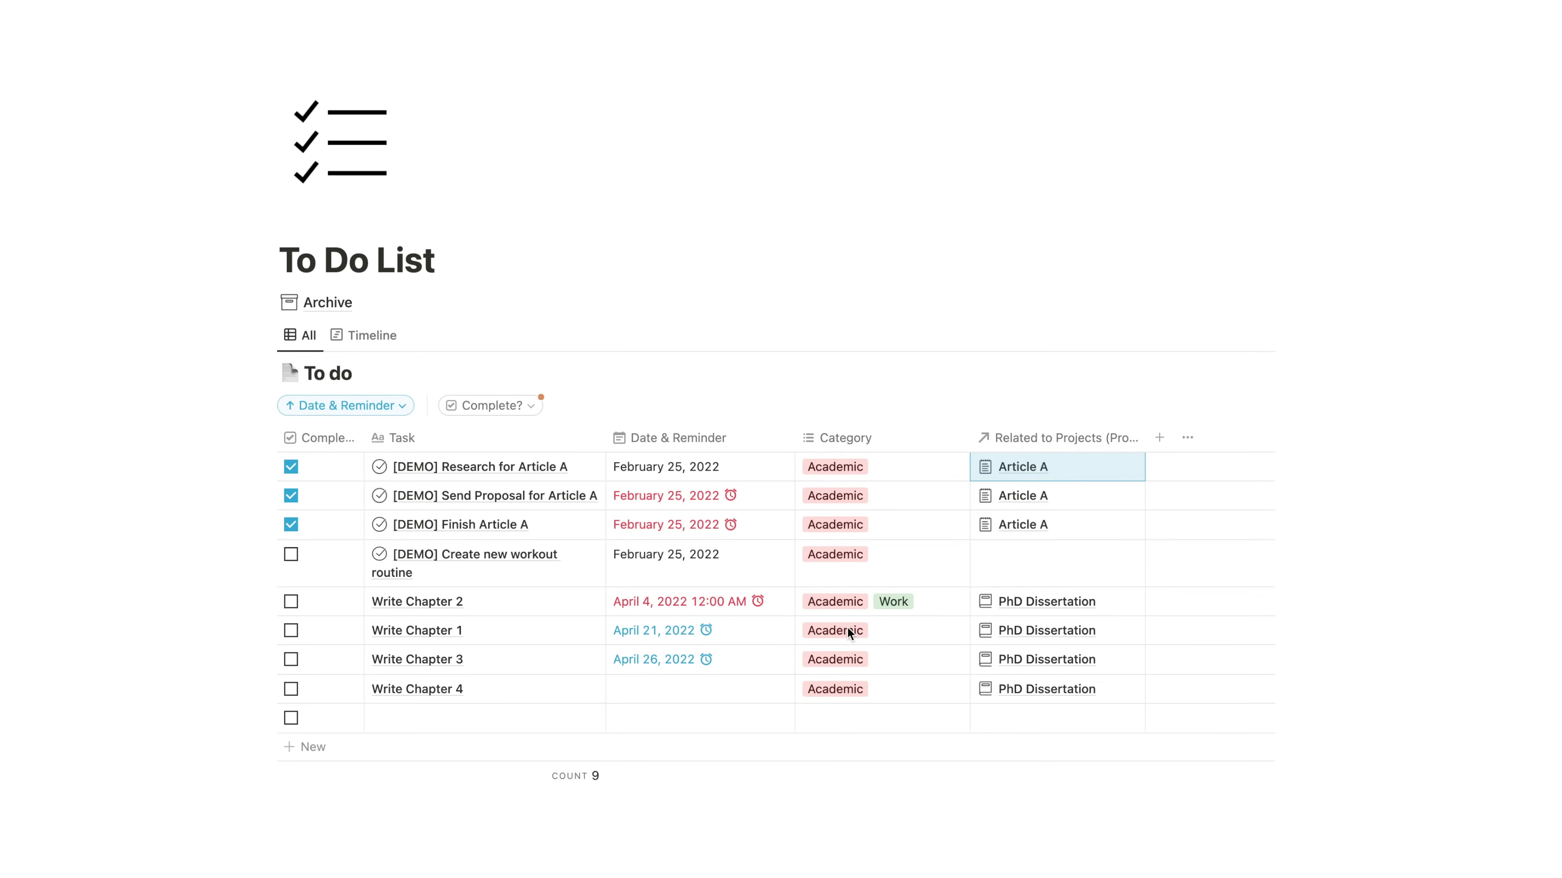
left_click(1026, 474)
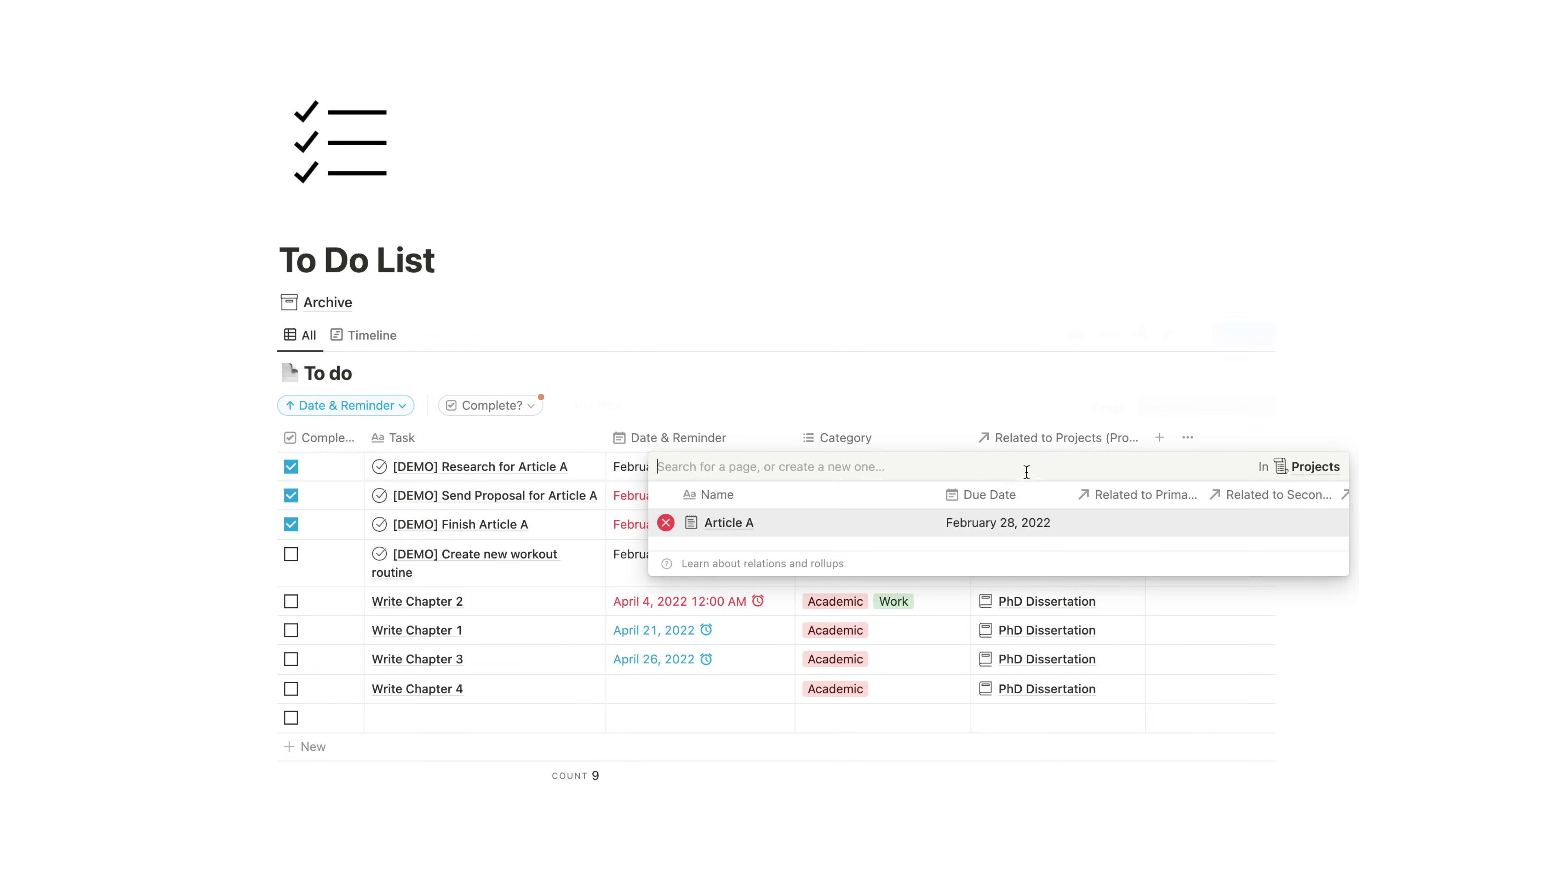
left_click(742, 522)
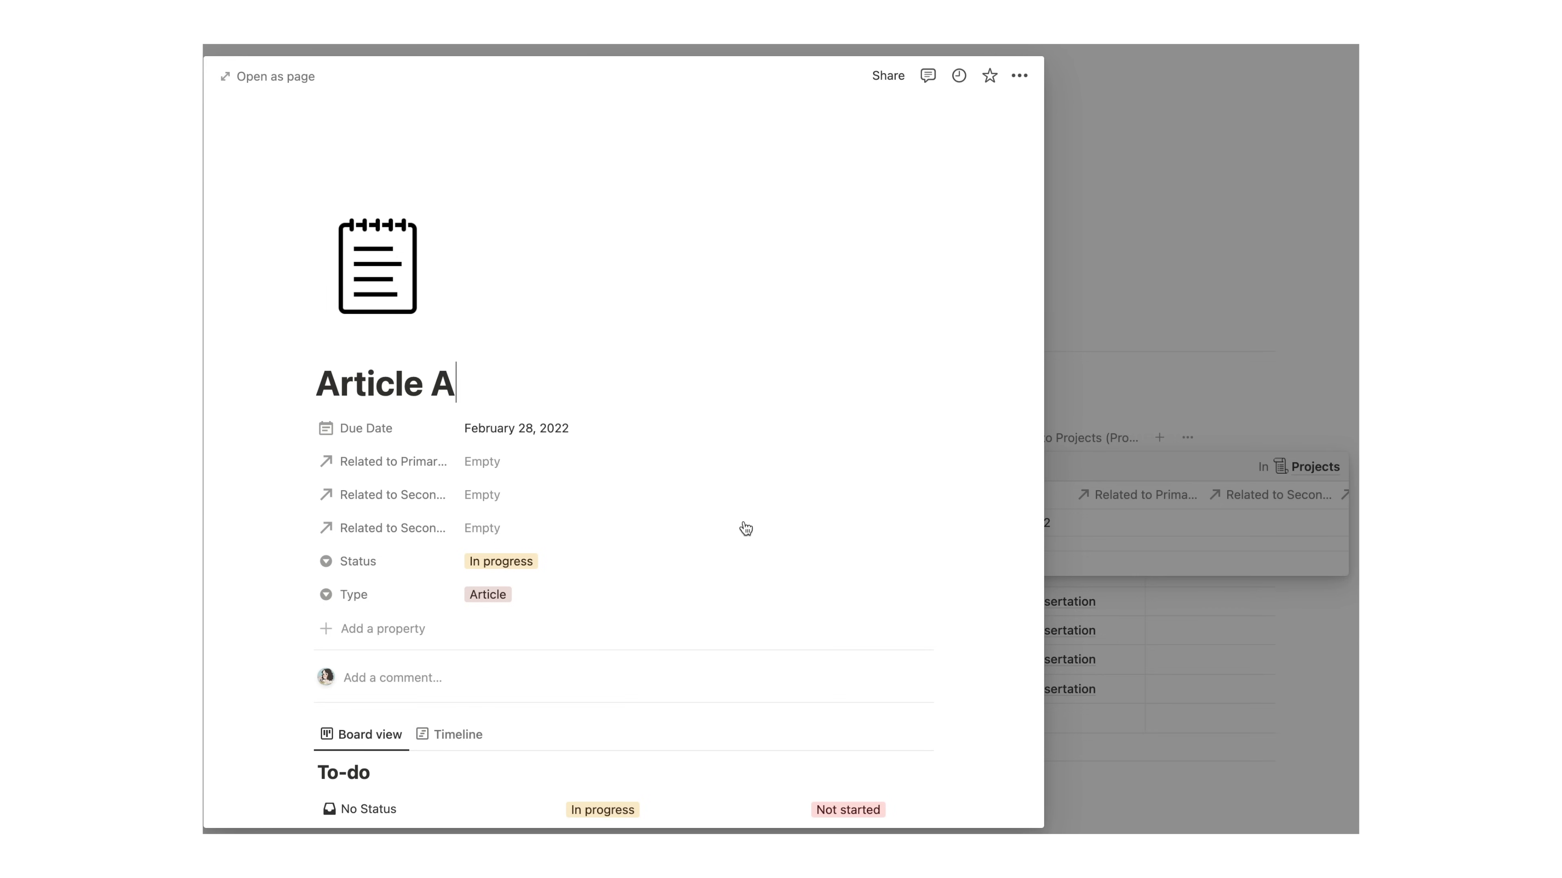
scroll(754, 585, "down", 7)
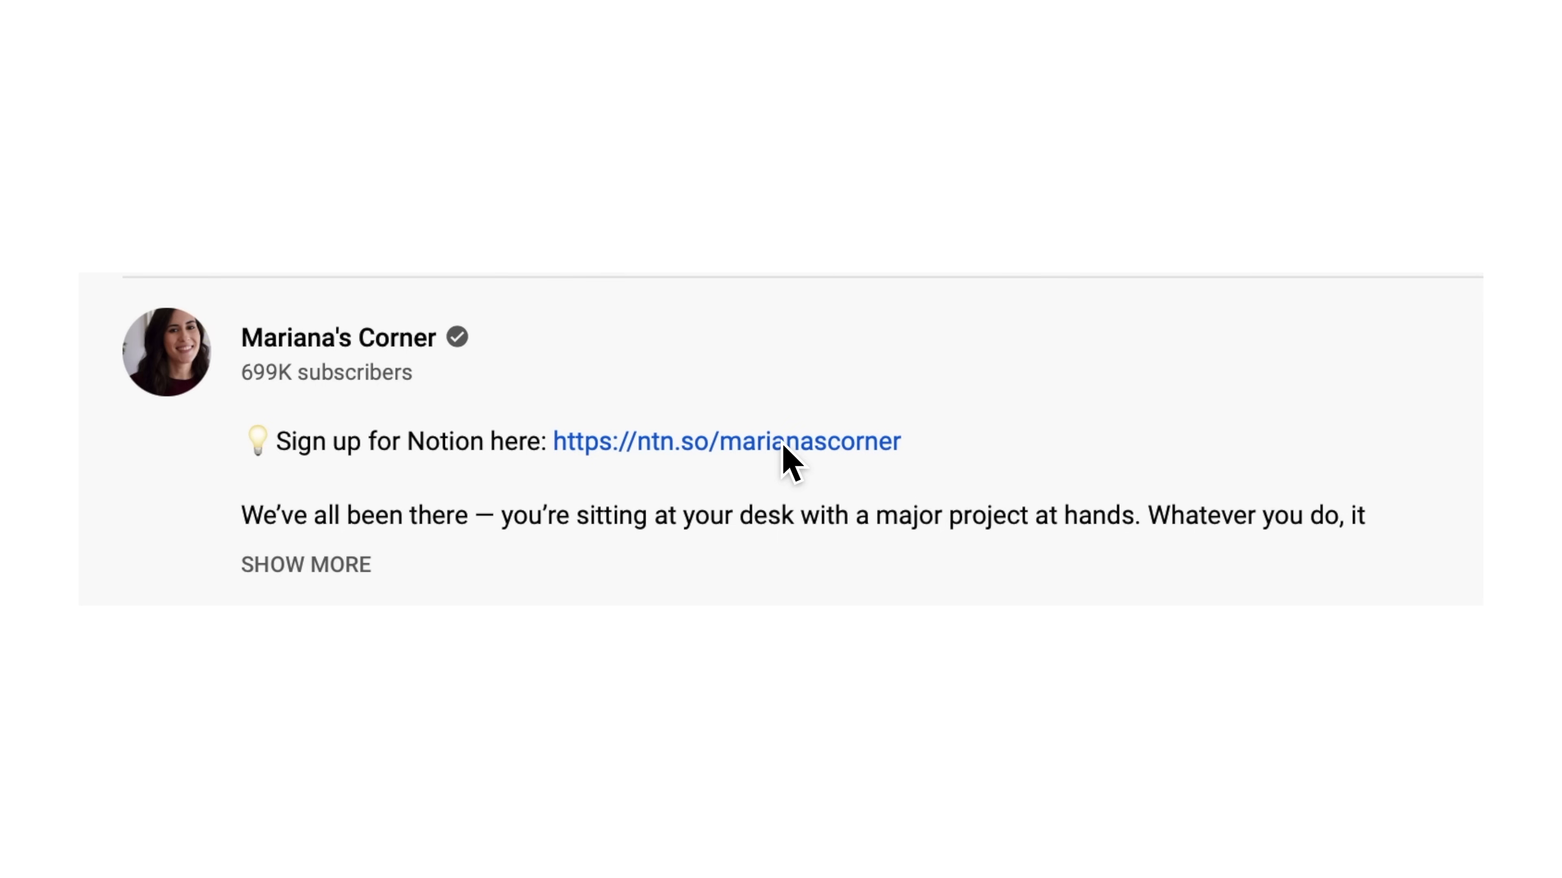
Expand the full YouTube video description and scroll through it
left_click(331, 575)
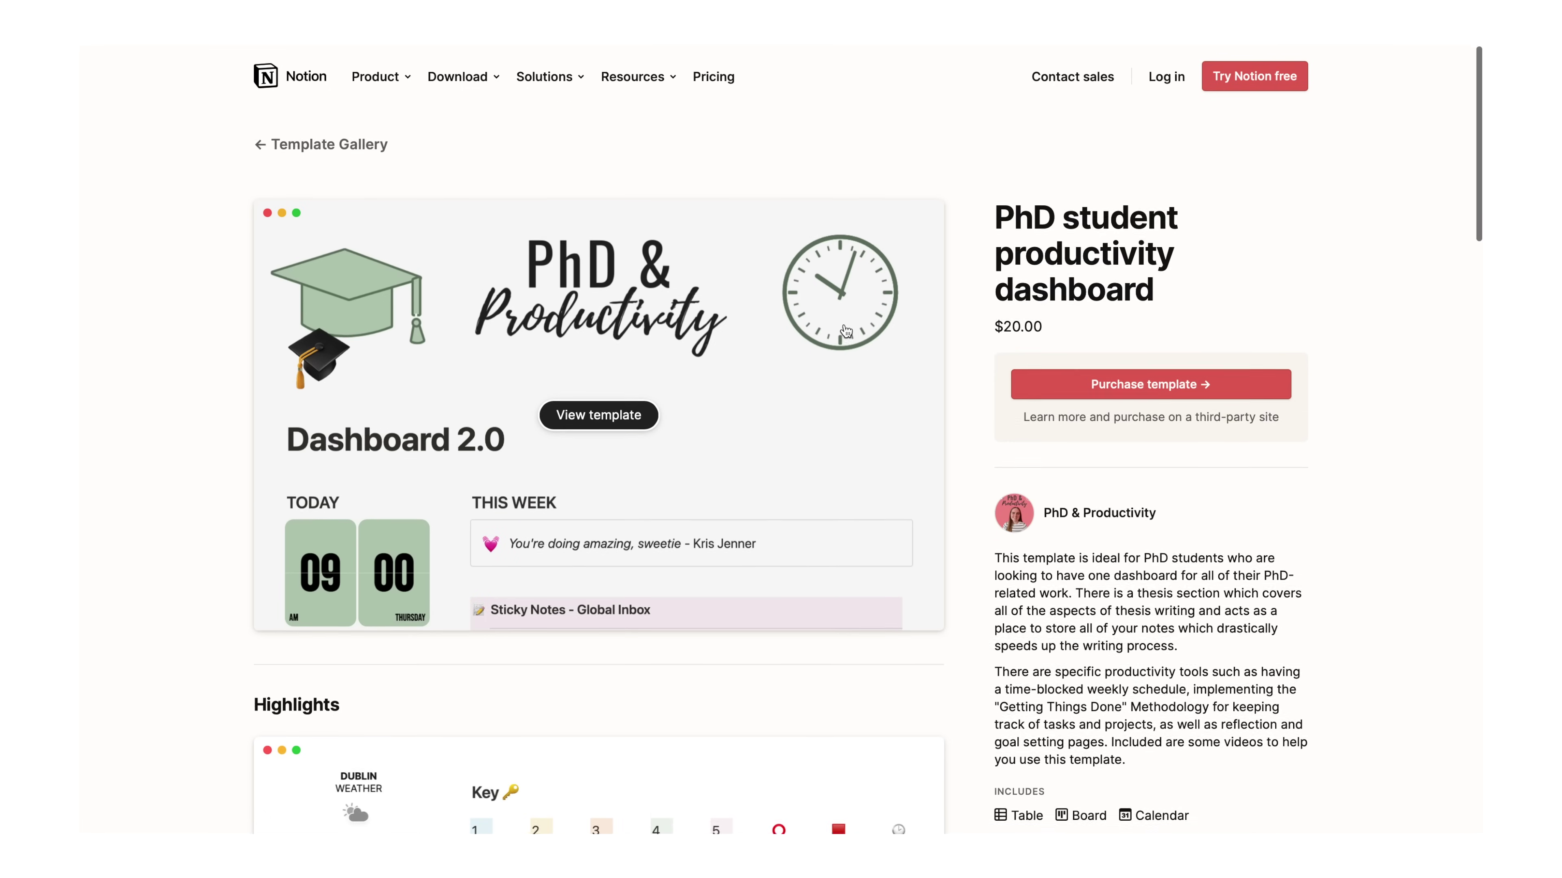
scroll(846, 332, "down", 2)
scroll(845, 332, "down", 8)
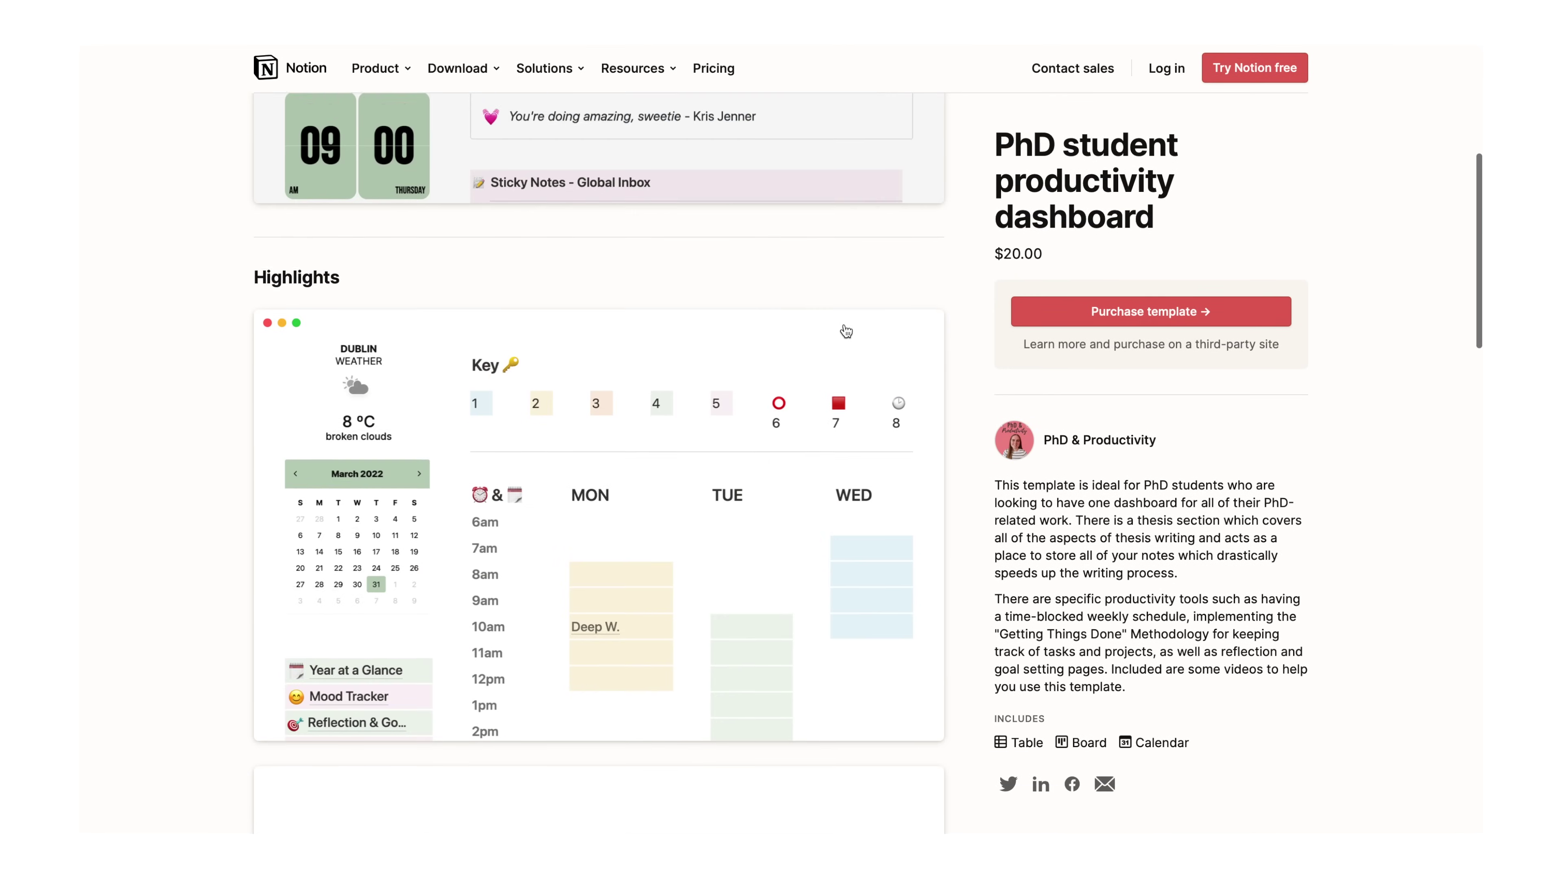
scroll(845, 332, "down", 1)
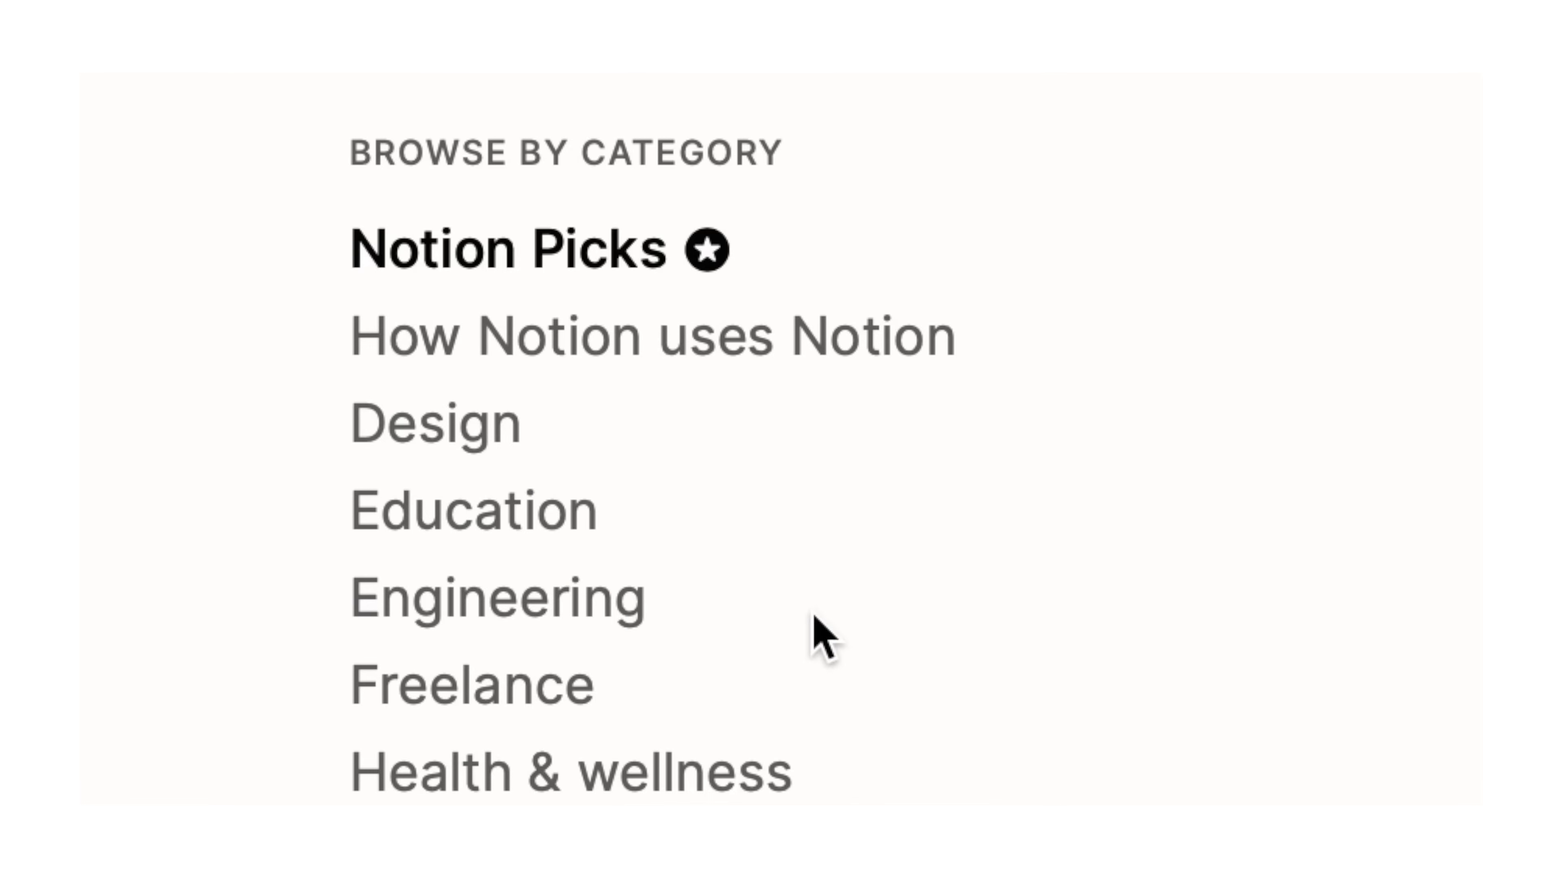
Browse the Education template category down to Thesis planning and Club homepage
left_click(577, 526)
scroll(781, 439, "down", 10)
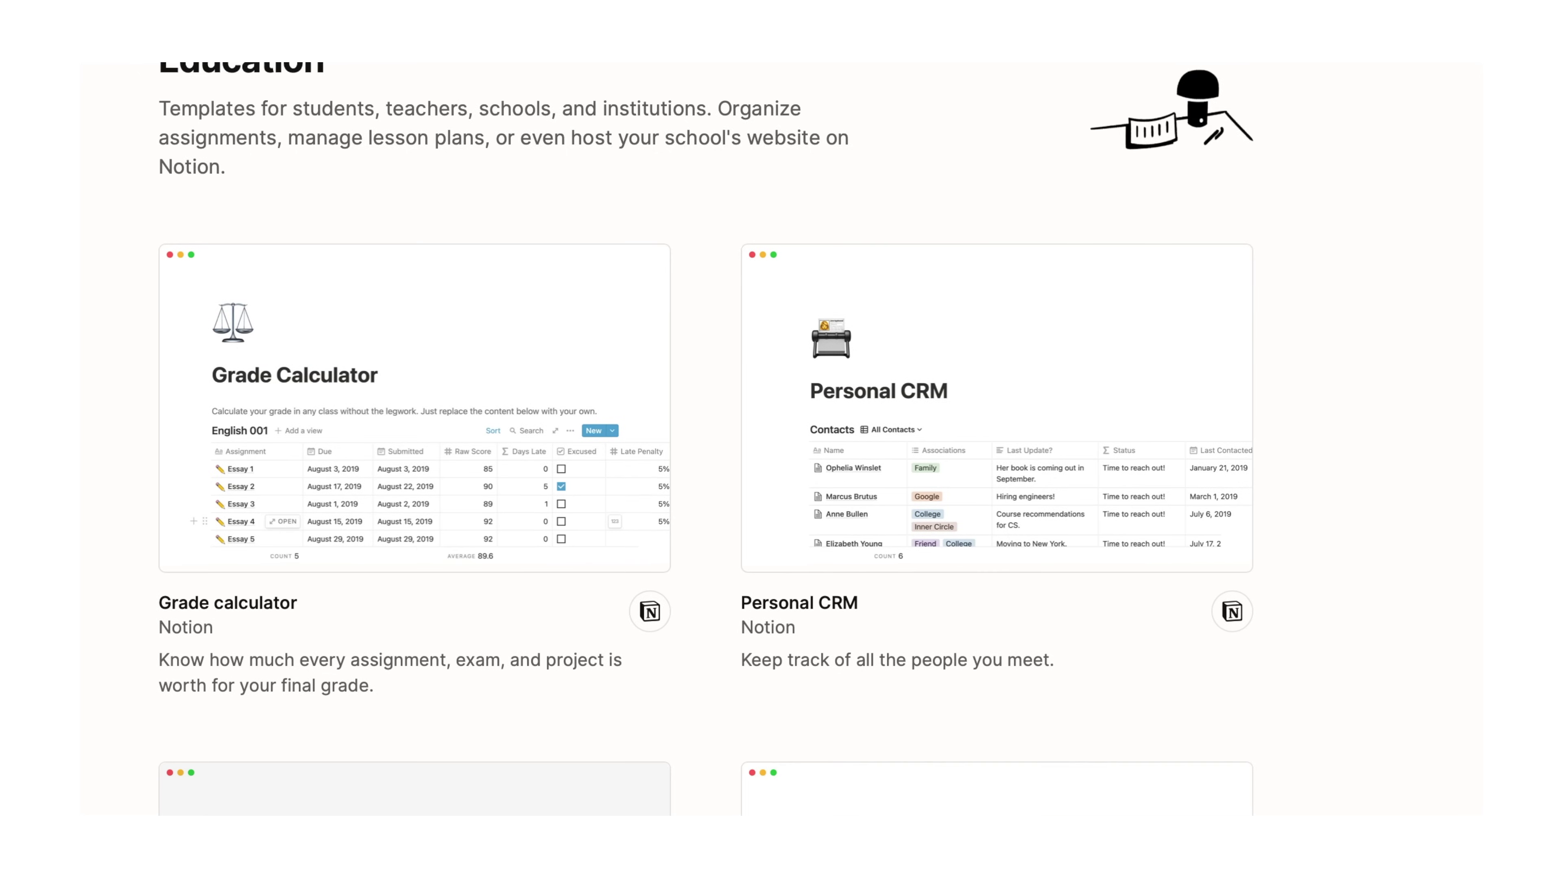
scroll(781, 439, "down", 15)
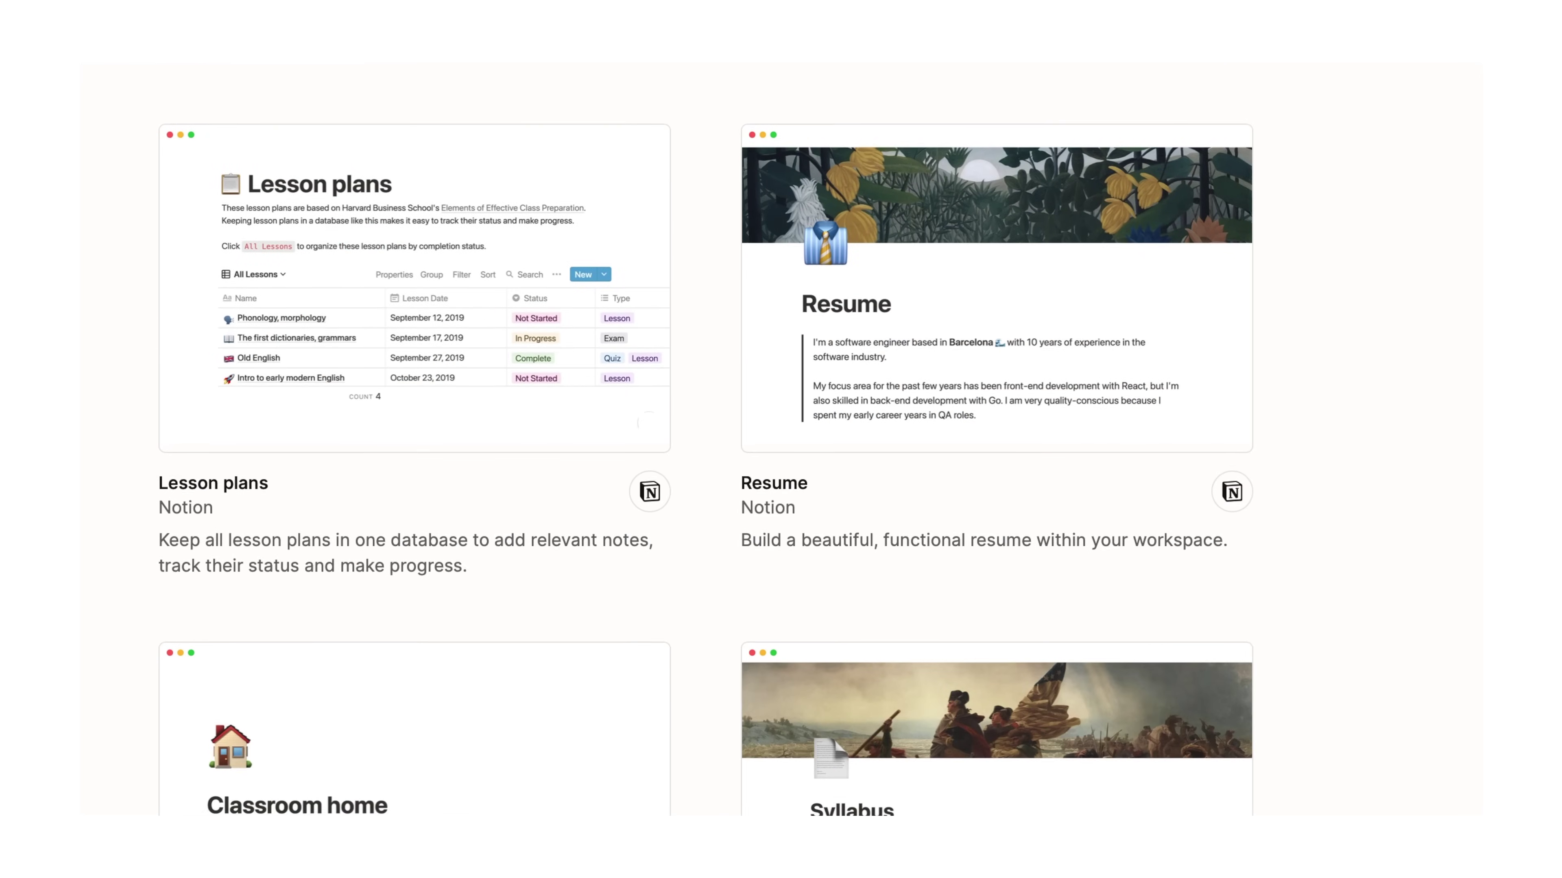
scroll(781, 439, "down", 10)
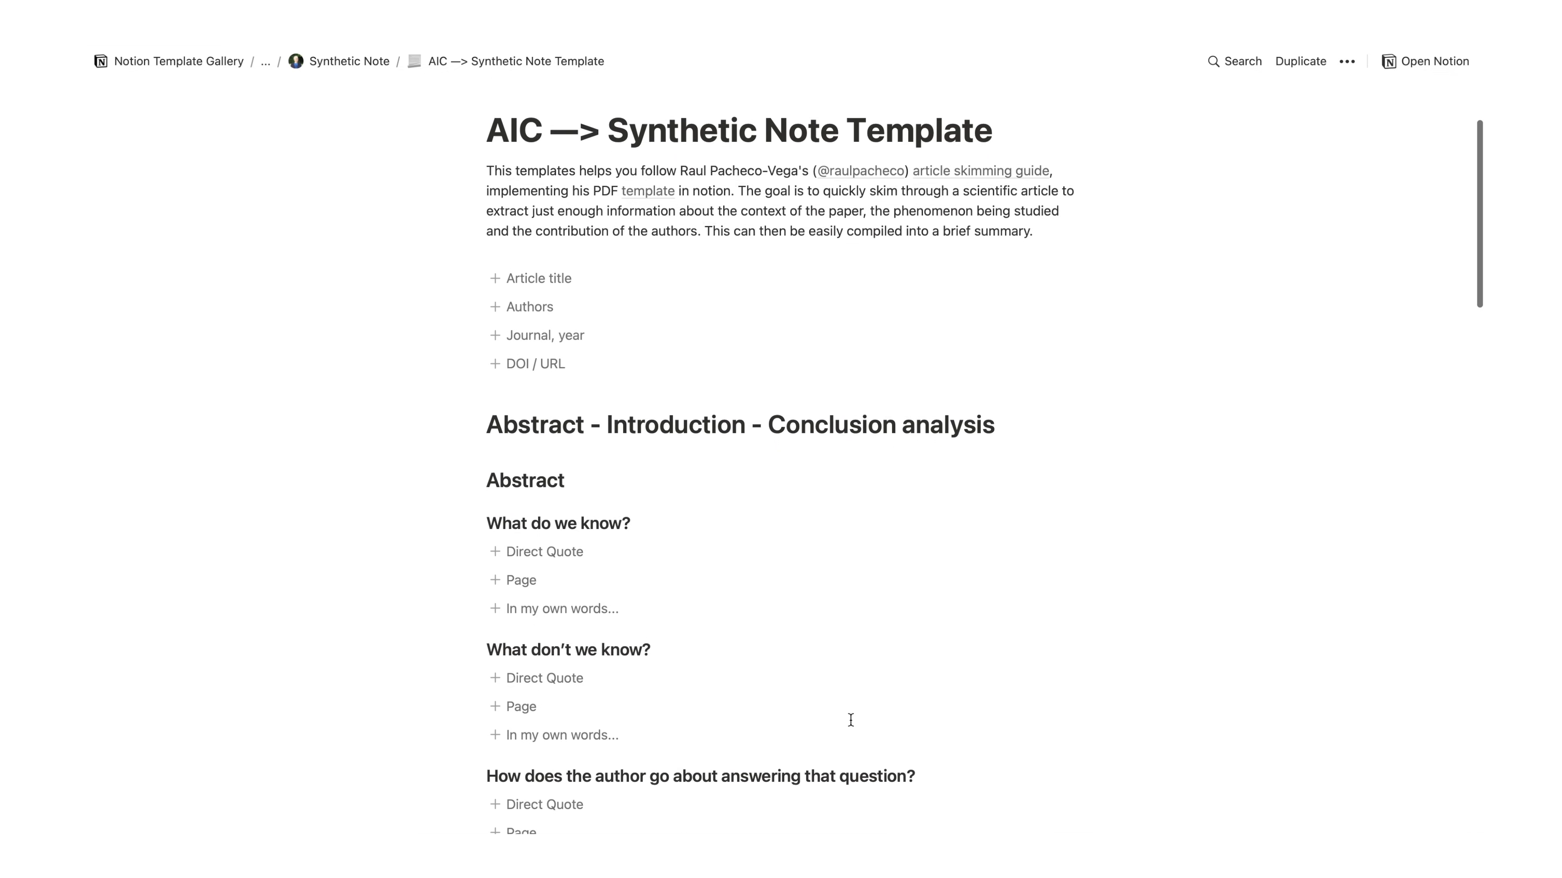
Scroll through the Synthetic Note template's Abstract and Introduction questions
scroll(850, 720, "down", 6)
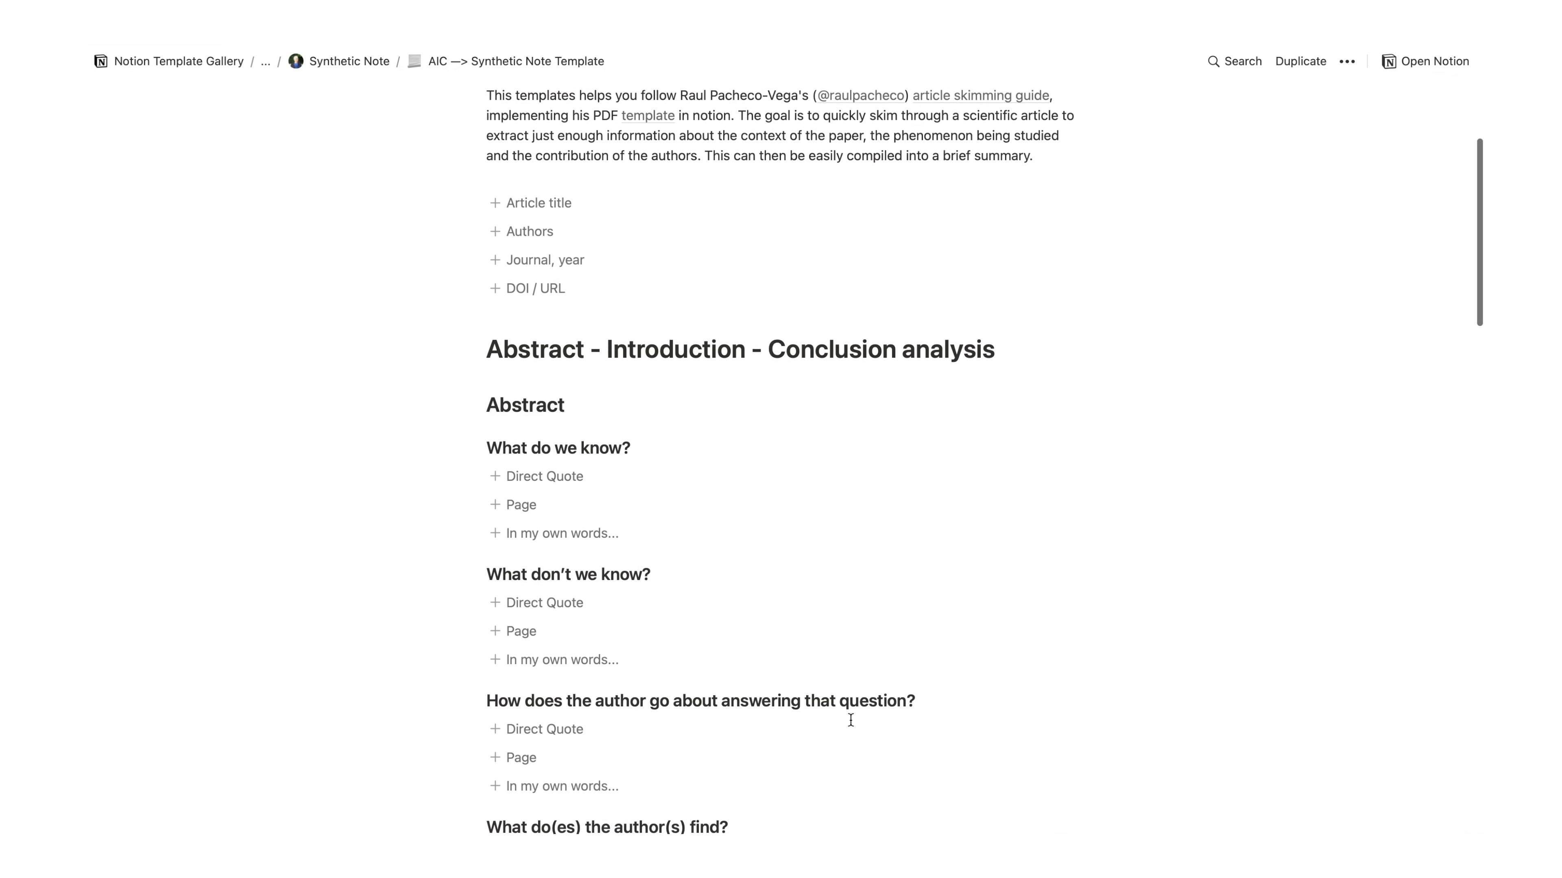
scroll(851, 720, "down", 2)
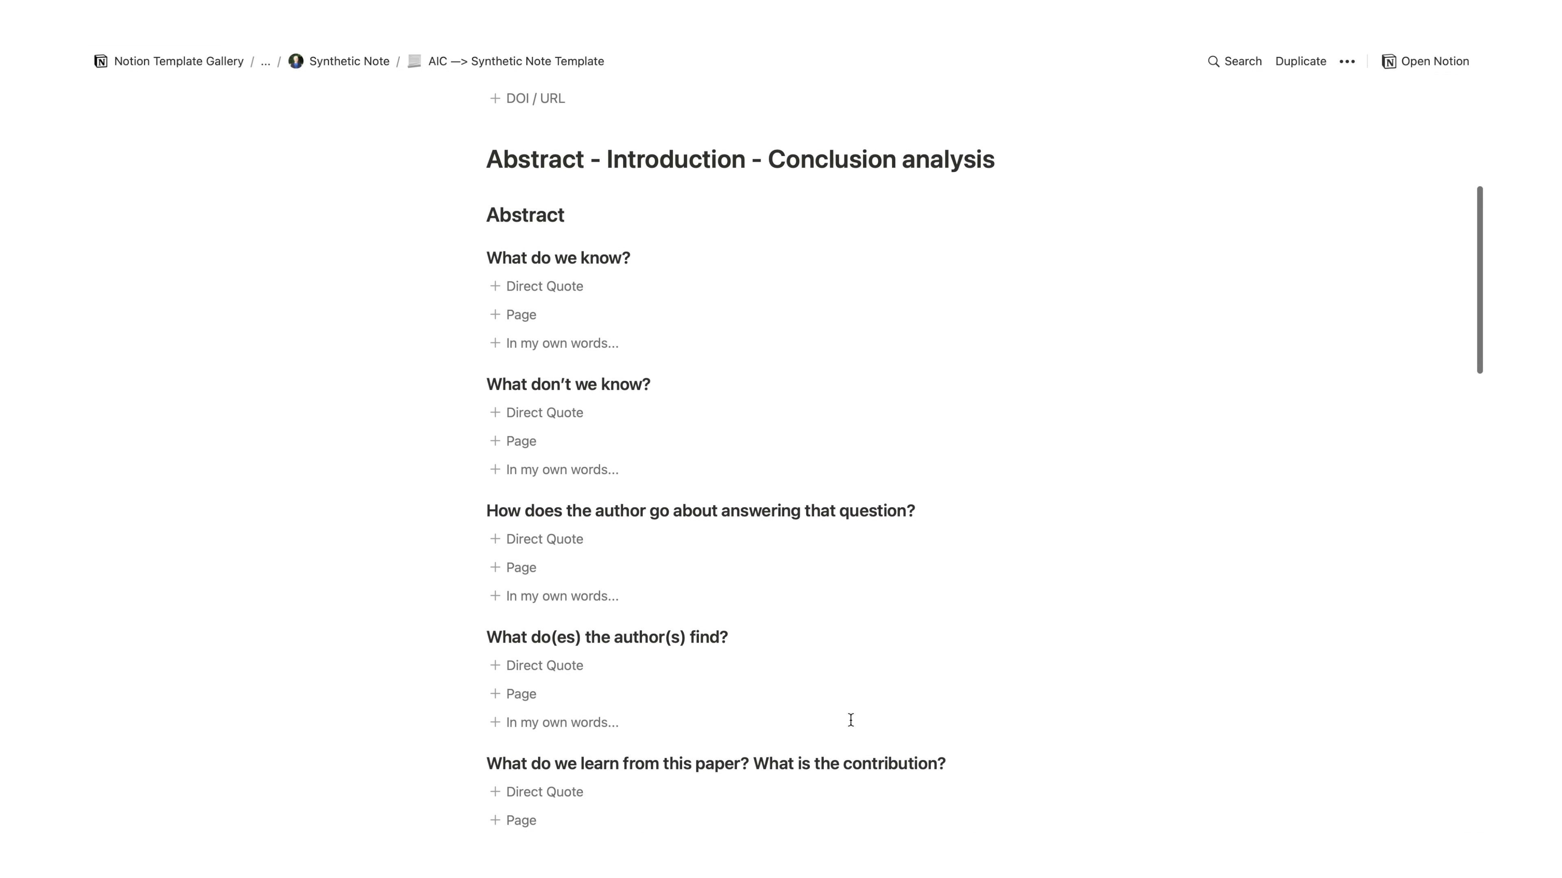
scroll(850, 720, "down", 3)
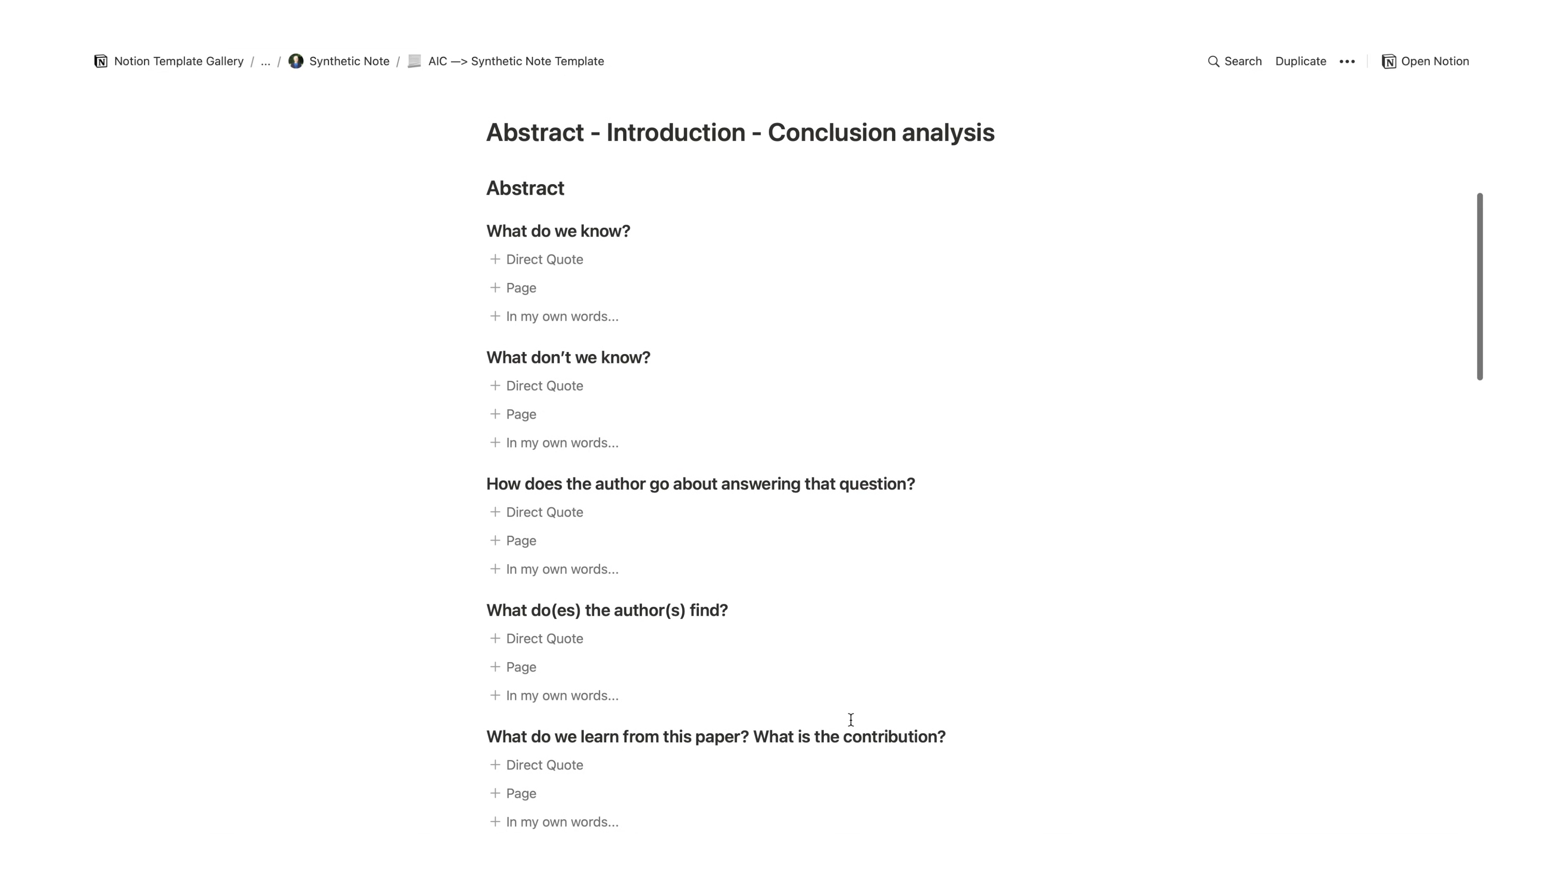
scroll(850, 720, "down", 4)
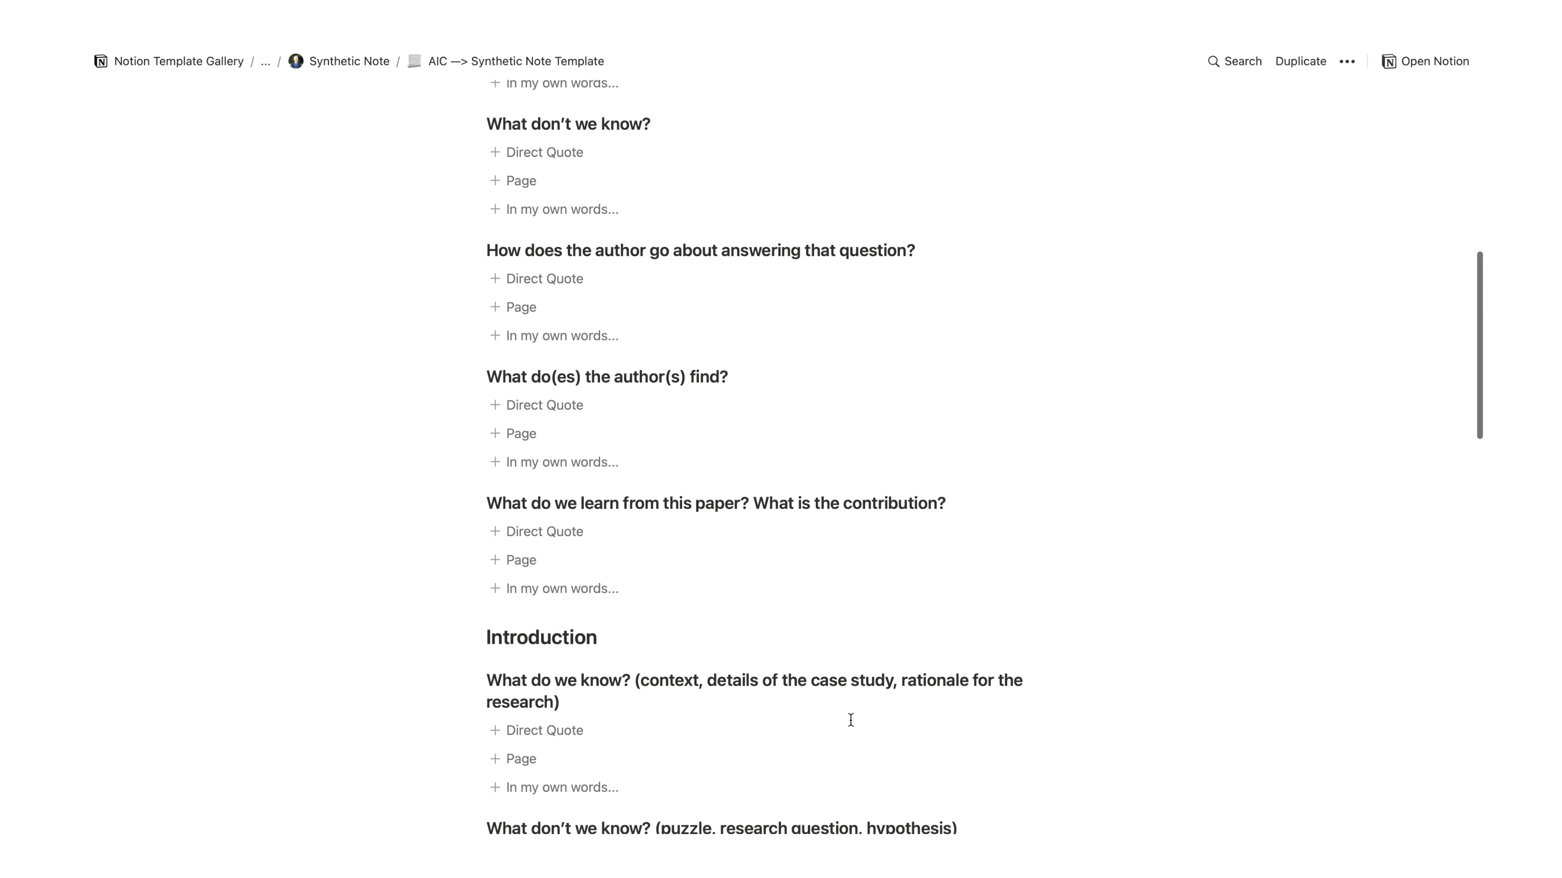
scroll(850, 720, "down", 4)
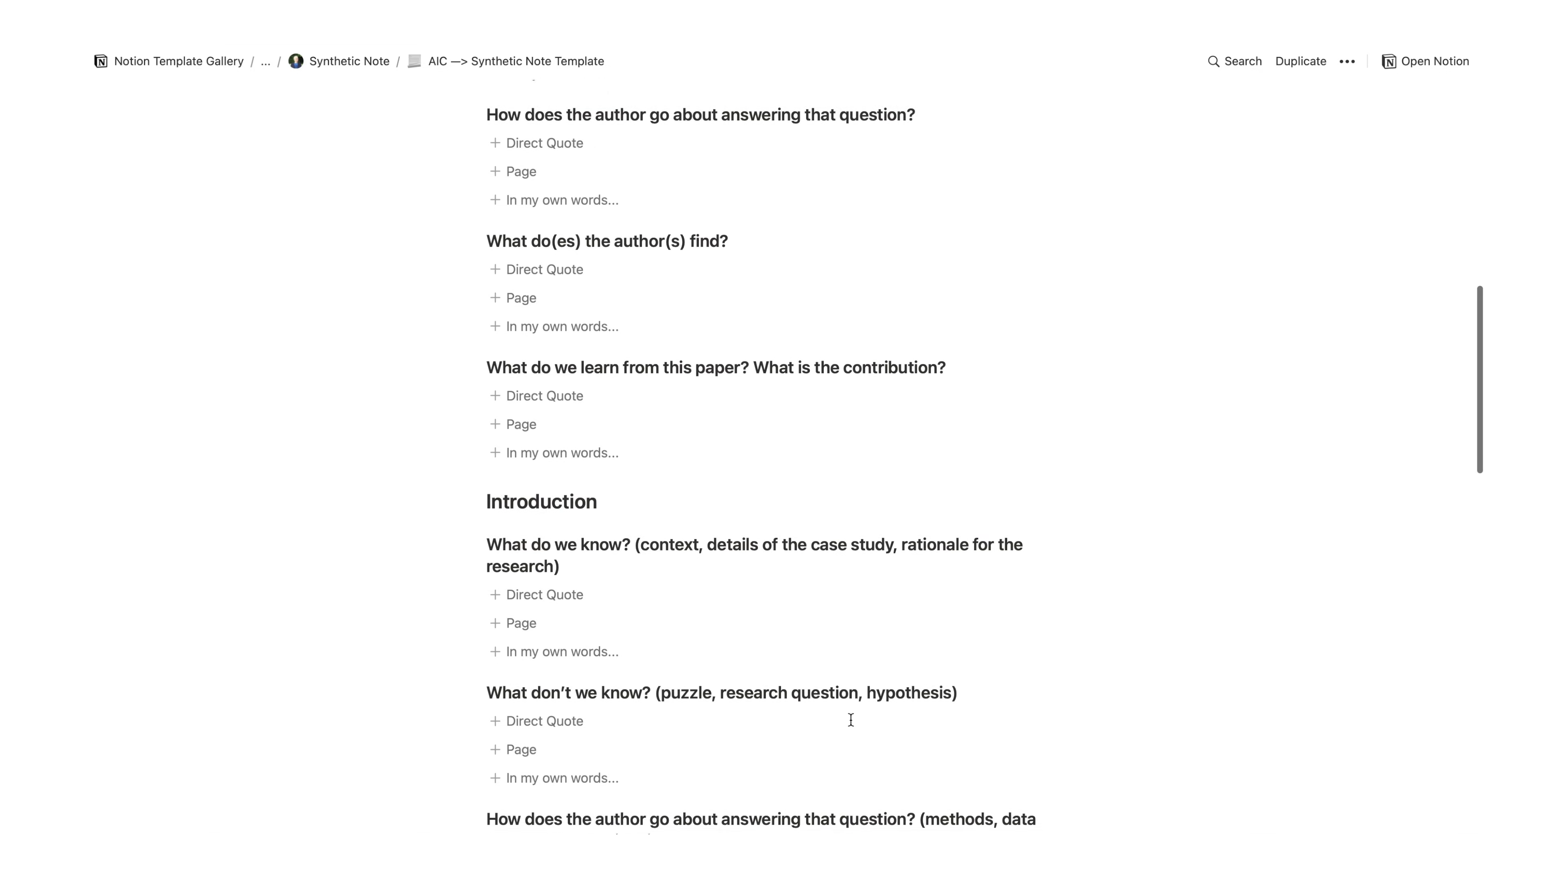
scroll(851, 719, "down", 5)
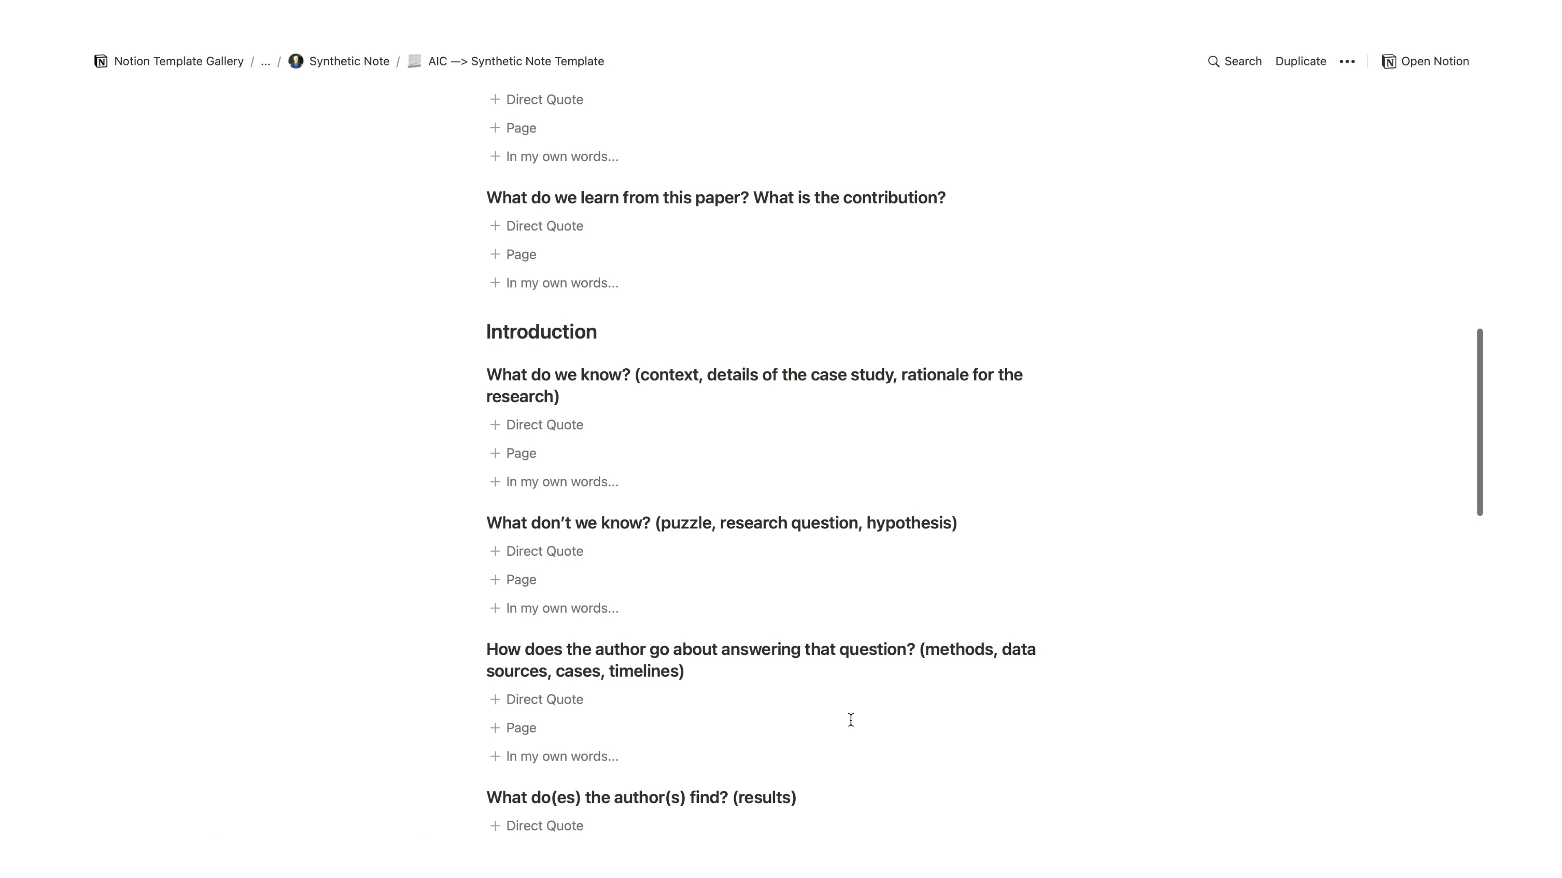
scroll(851, 720, "down", 1)
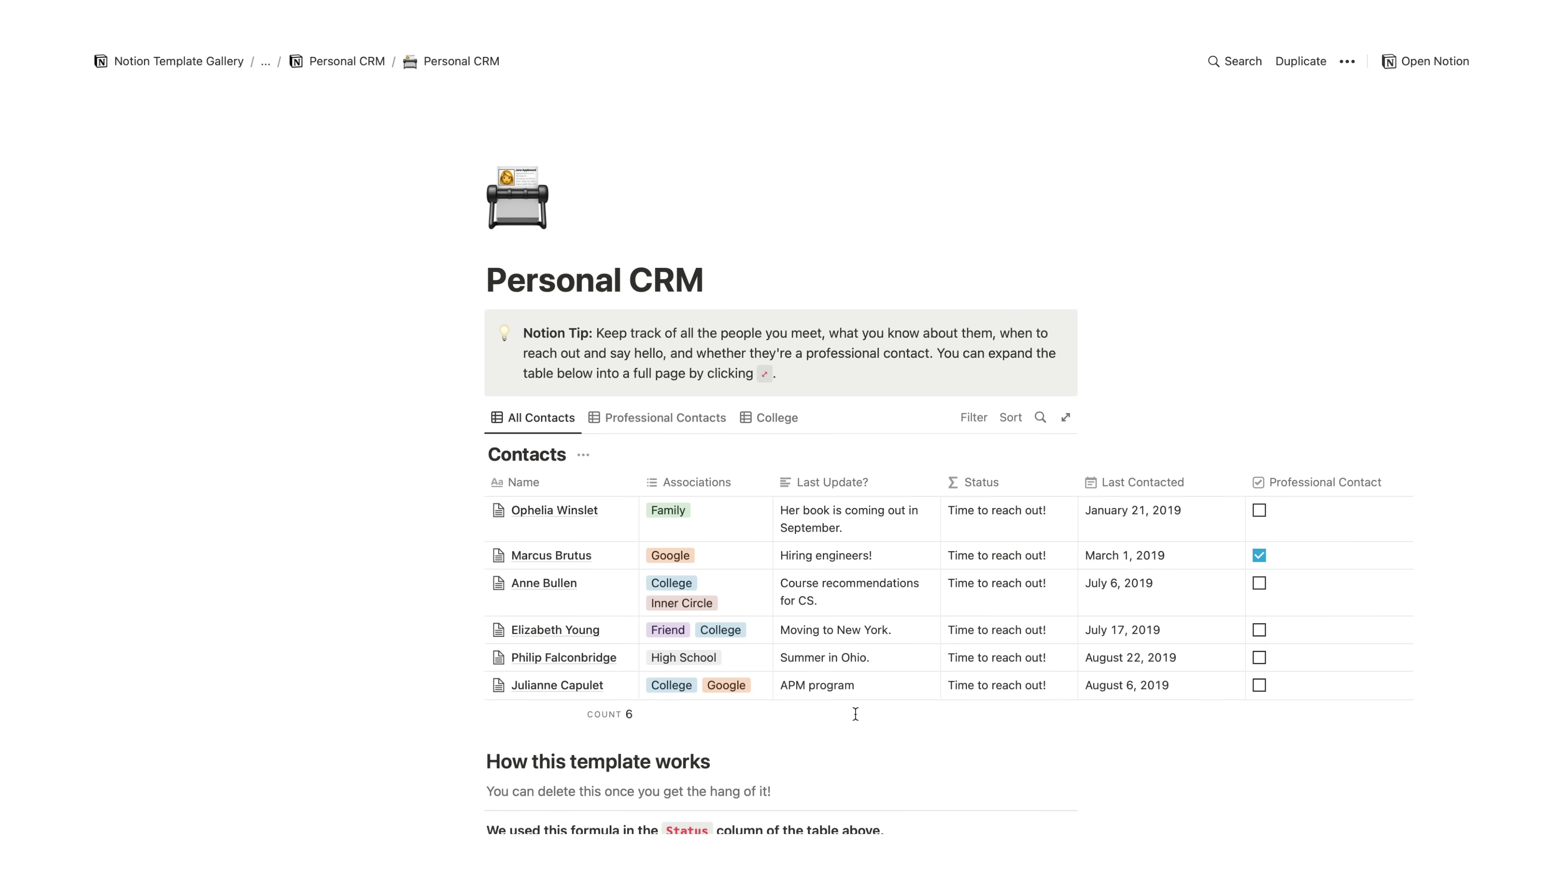
scroll(856, 714, "down", 3)
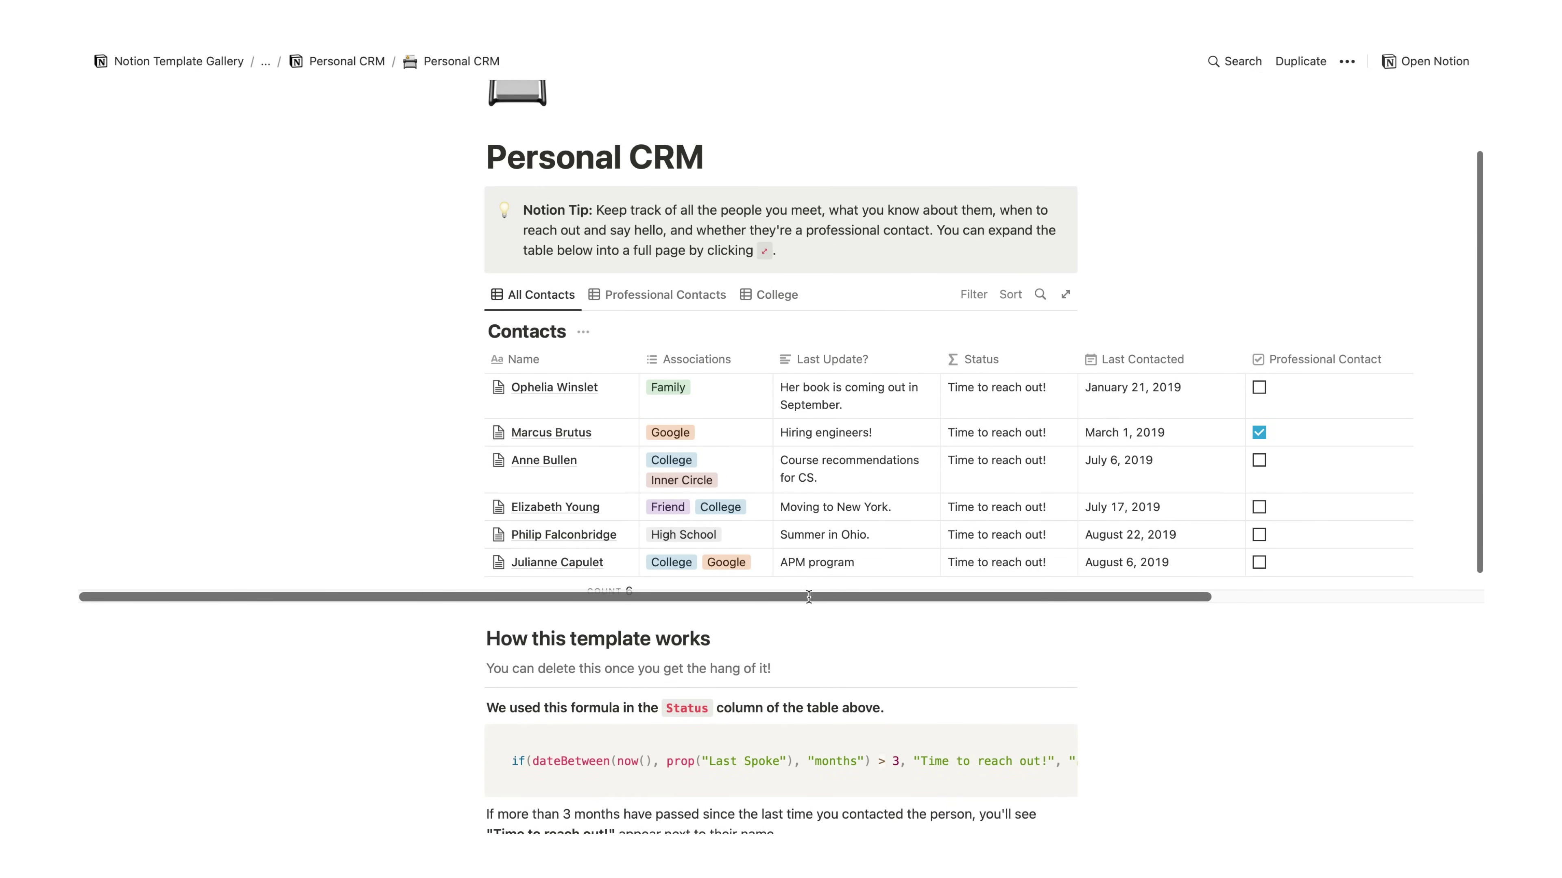
Explore the Personal CRM contacts, preview the first contact, and inspect its Status formula
left_click_drag(891, 595, 900, 662)
left_click(900, 658)
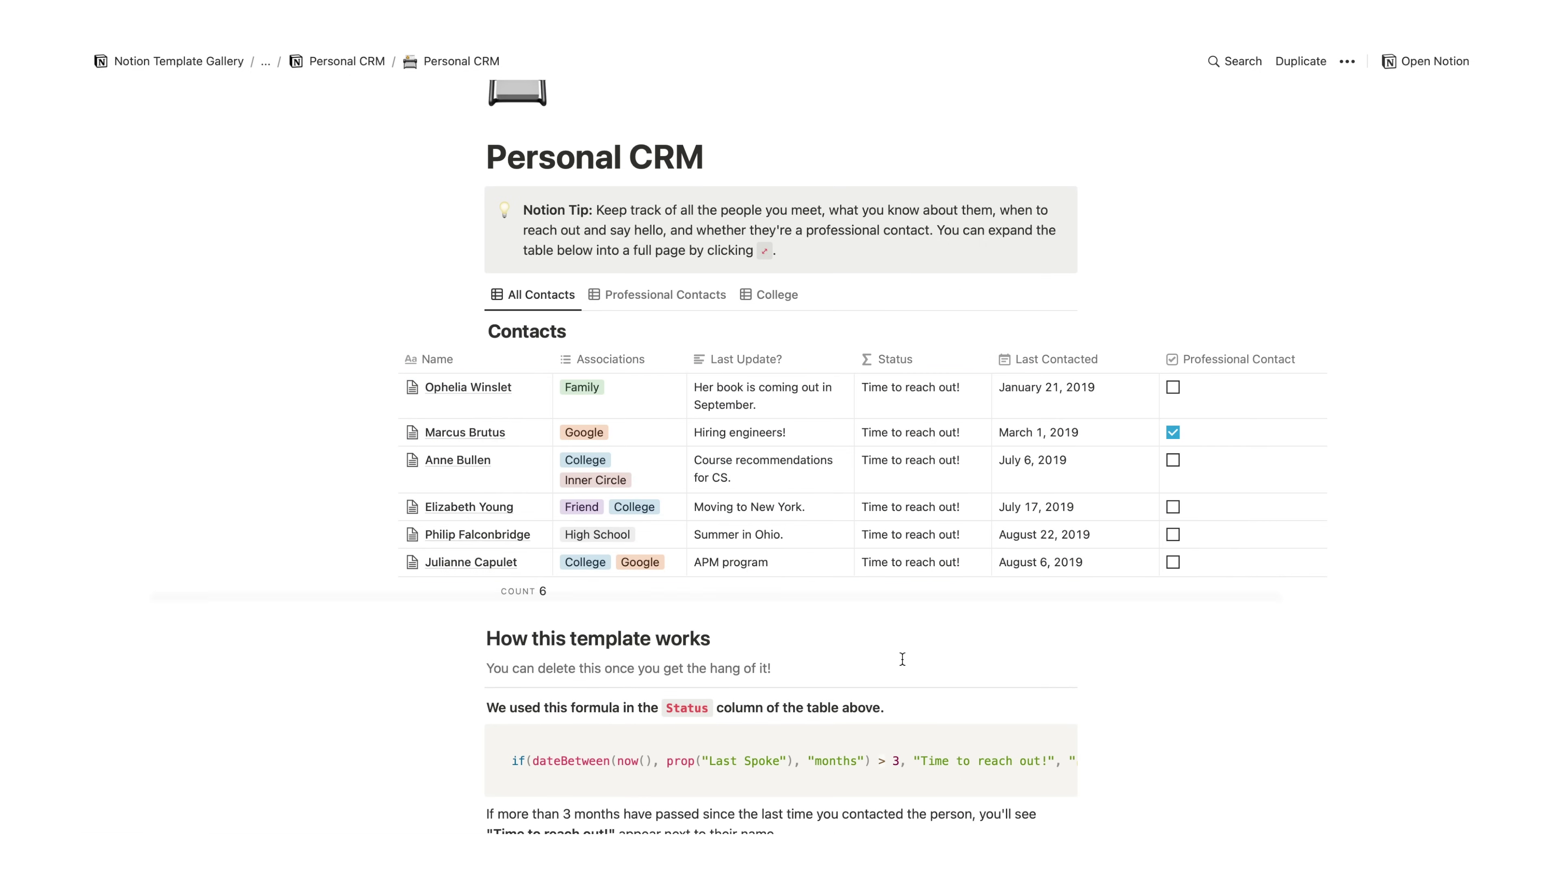
scroll(901, 658, "down", 3)
scroll(902, 659, "down", 2)
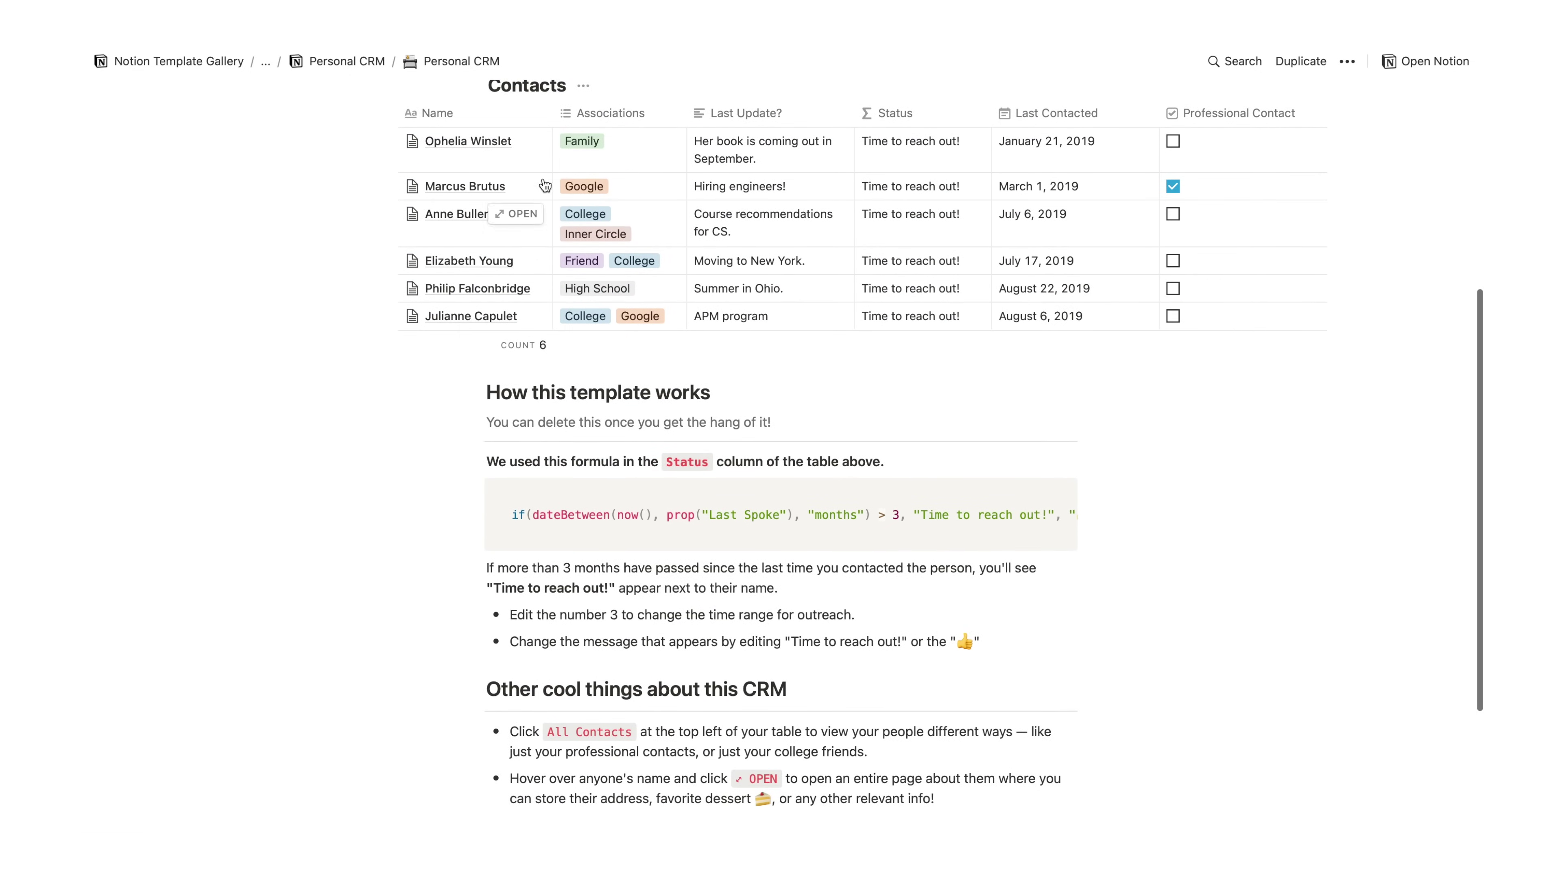
left_click(534, 146)
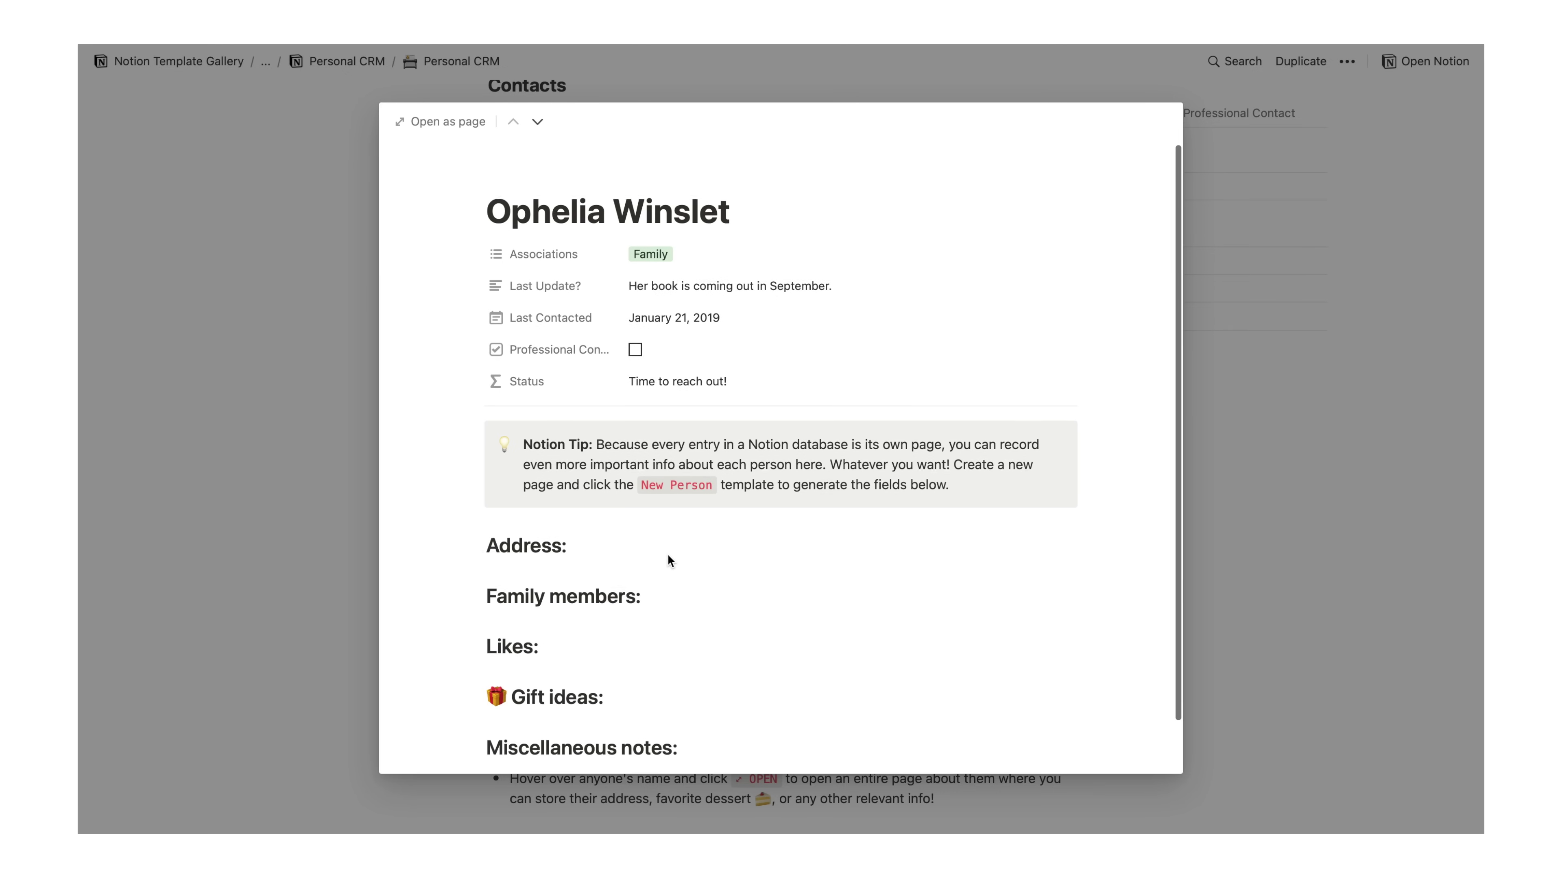
key("Escape")
left_click(929, 153)
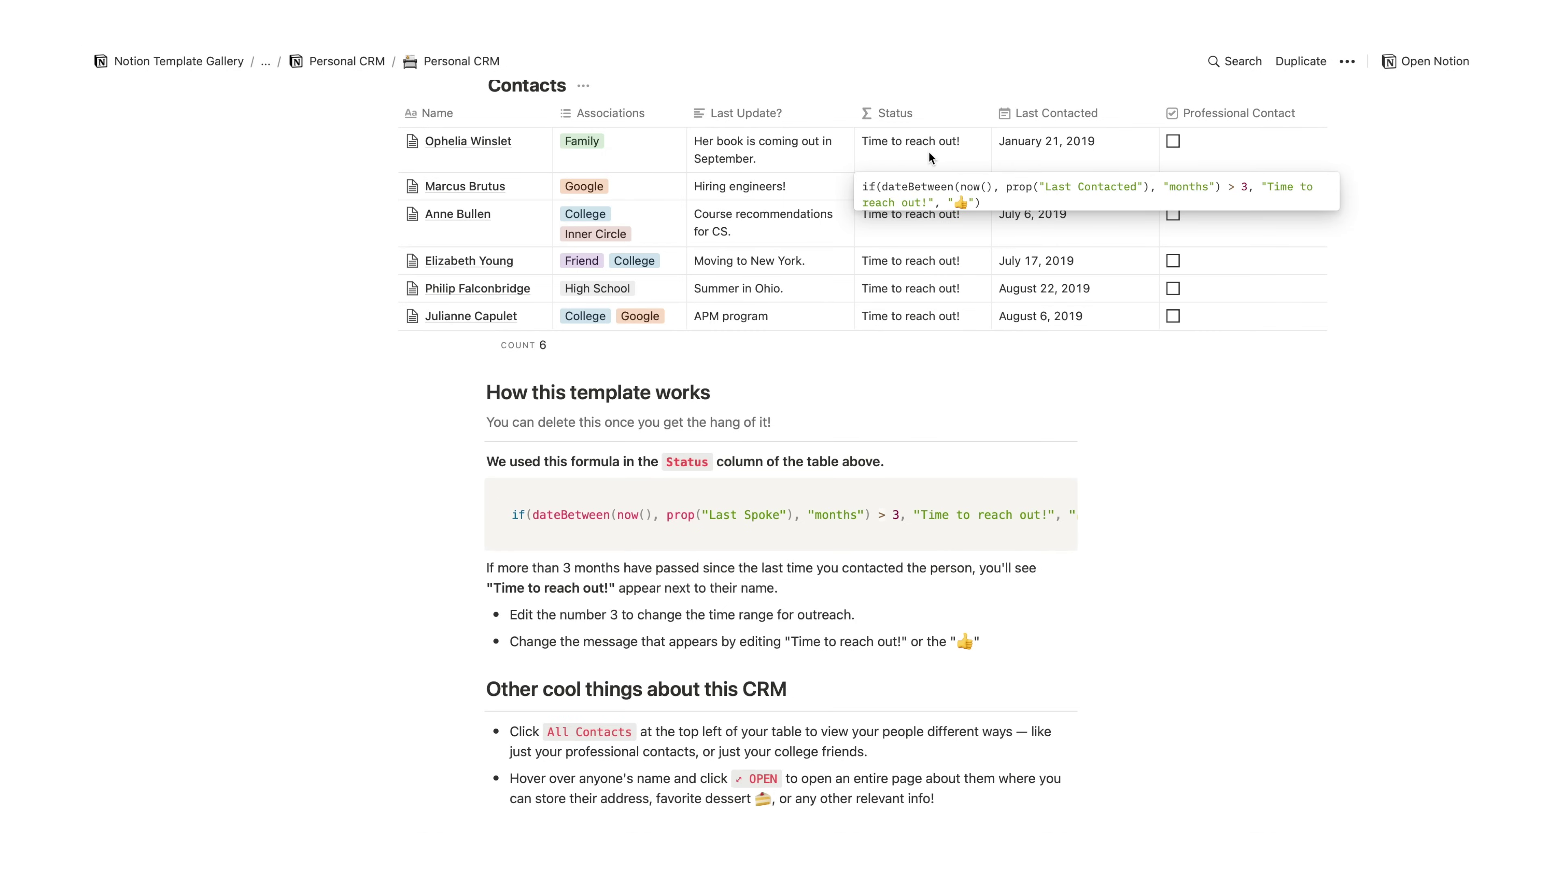
left_click(637, 154)
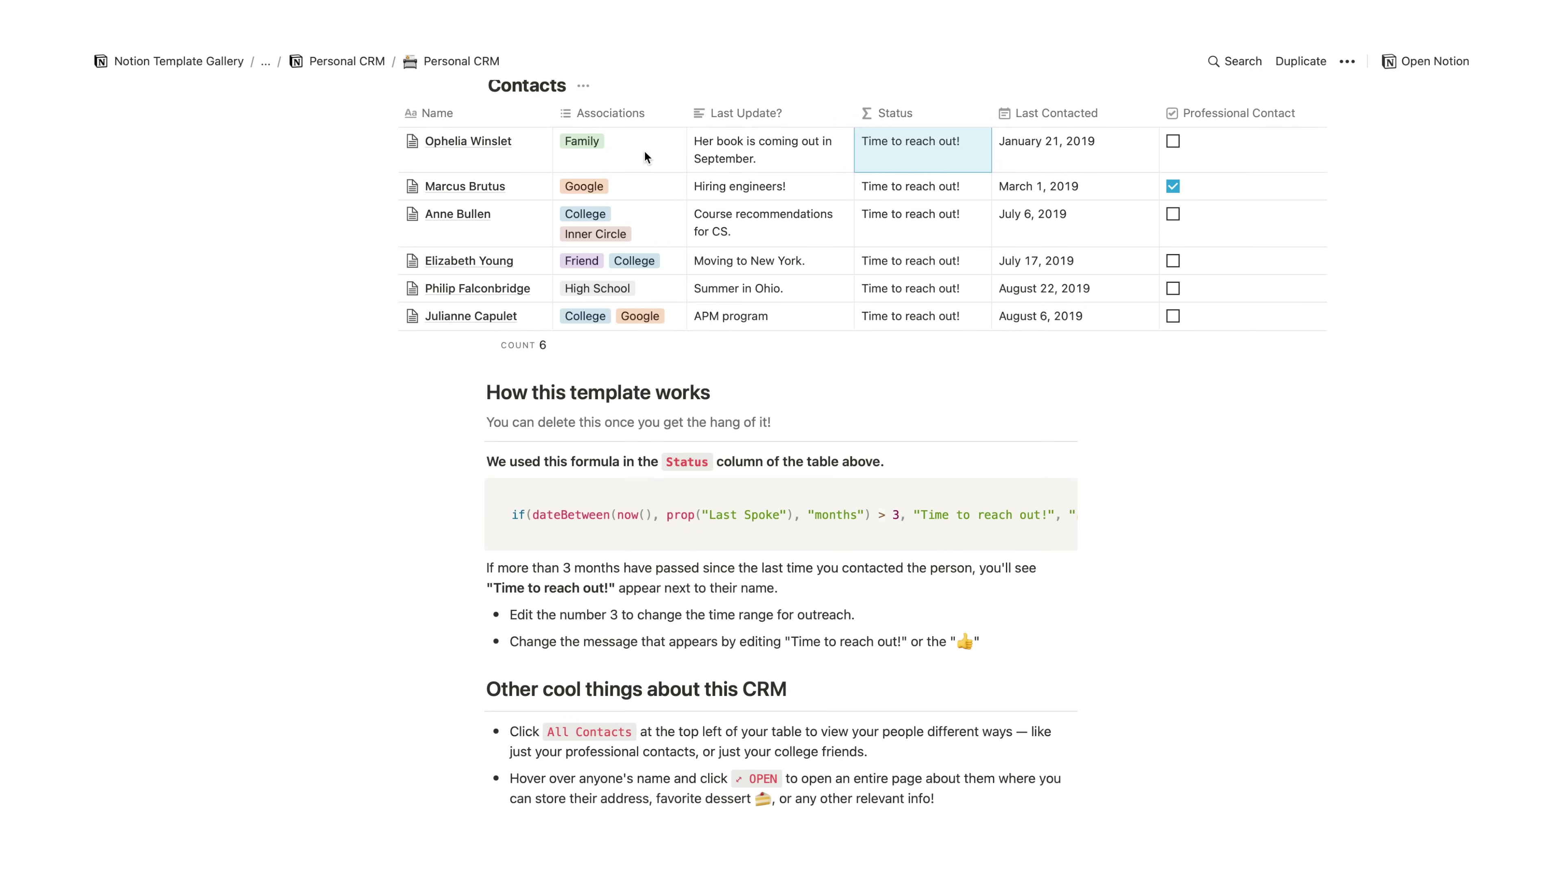
left_click(644, 150)
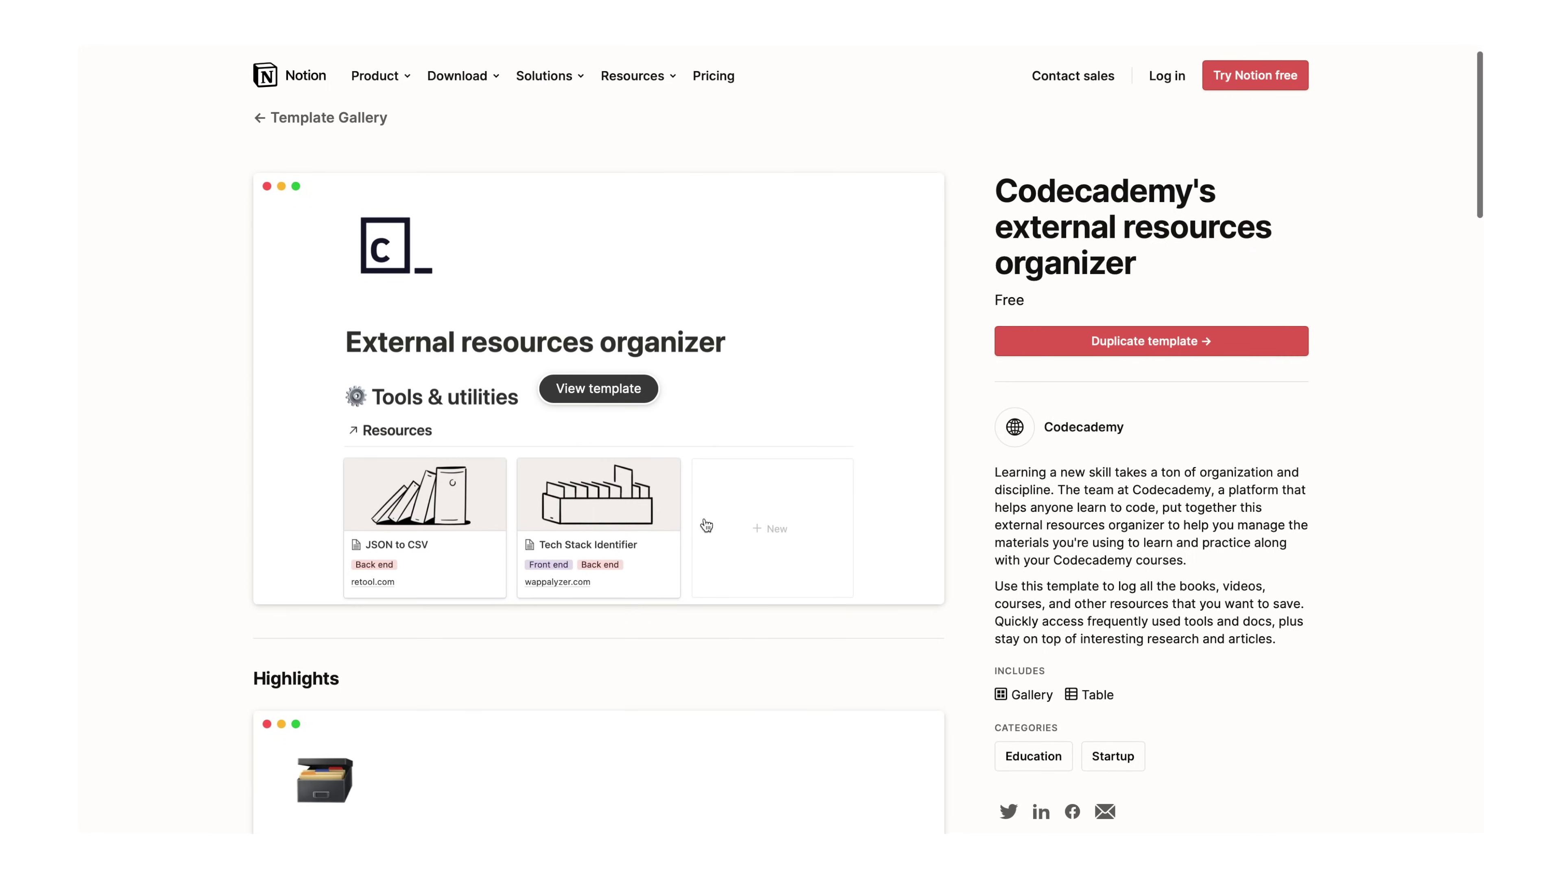
Open the External resources organizer template and preview its JSON to CSV resource card
left_click(706, 524)
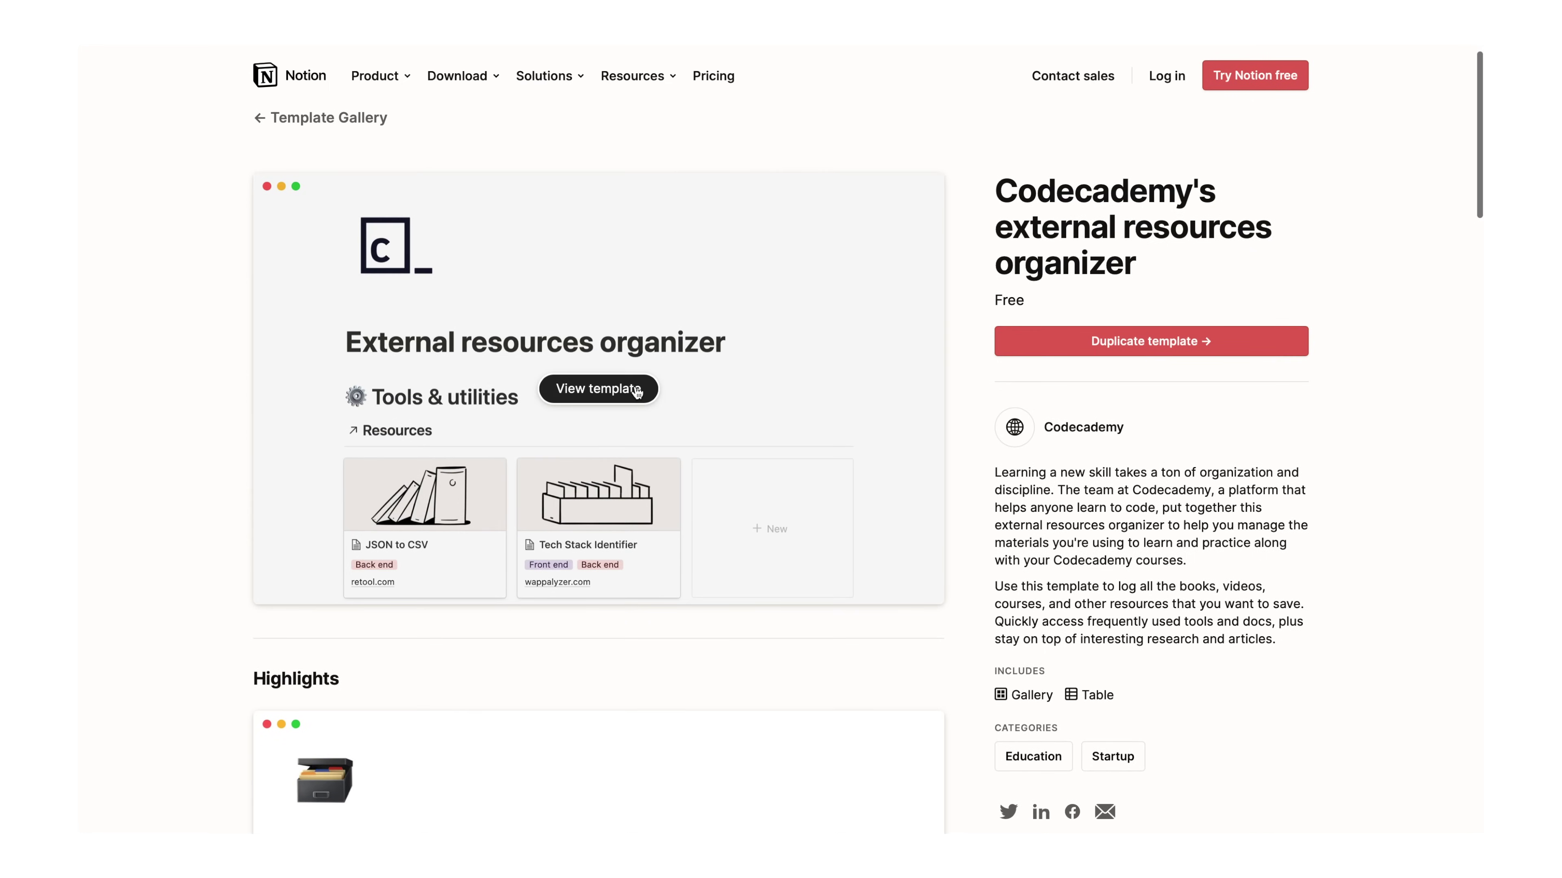
scroll(1206, 414, "down", 3)
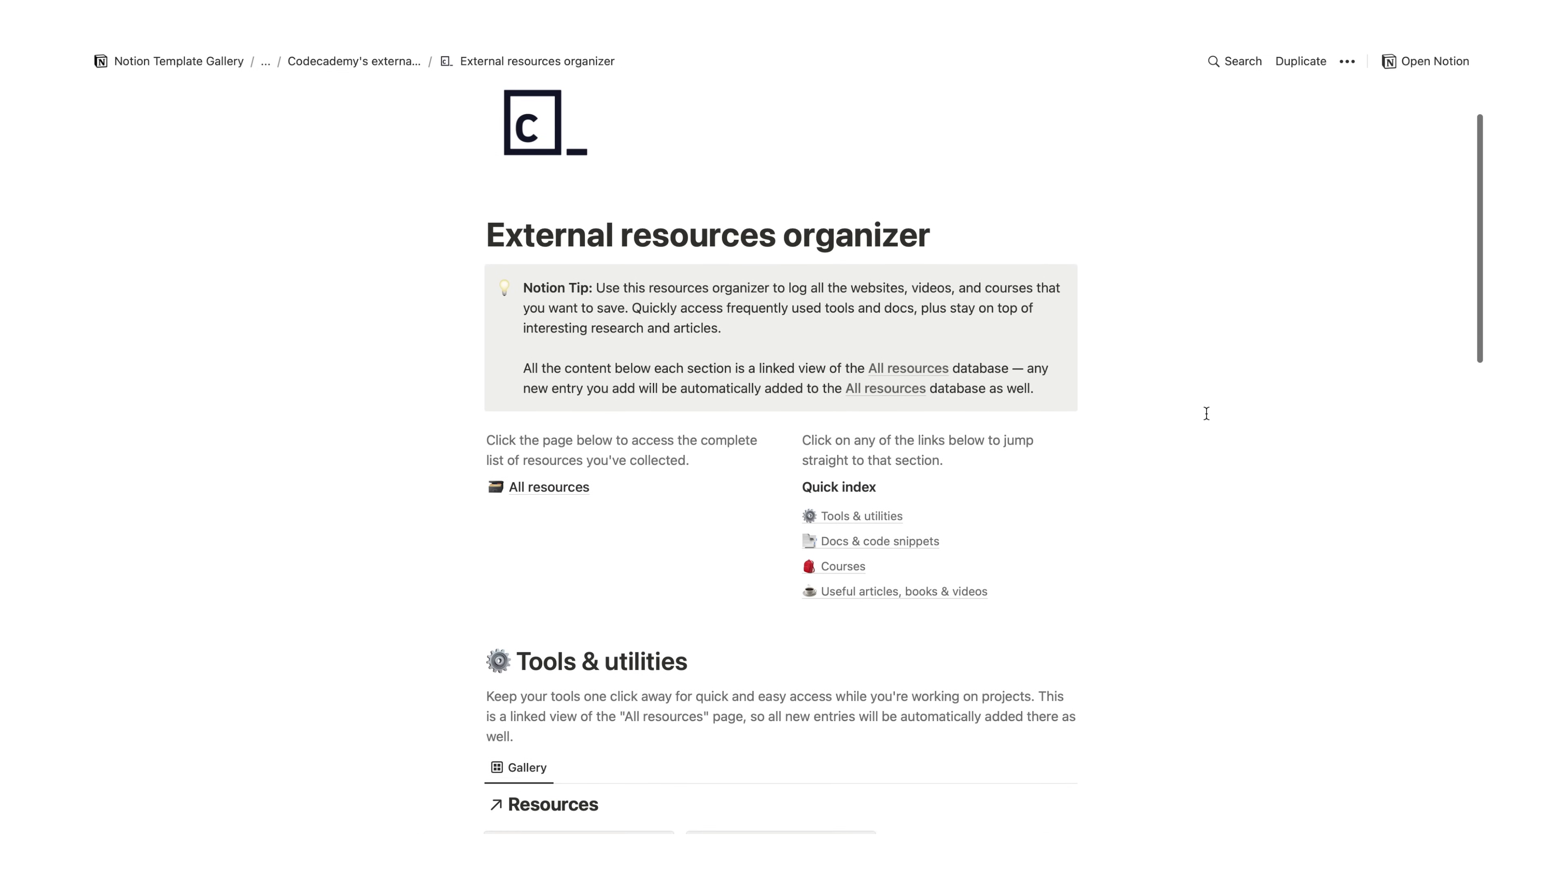
scroll(1206, 413, "down", 6)
scroll(1206, 413, "down", 9)
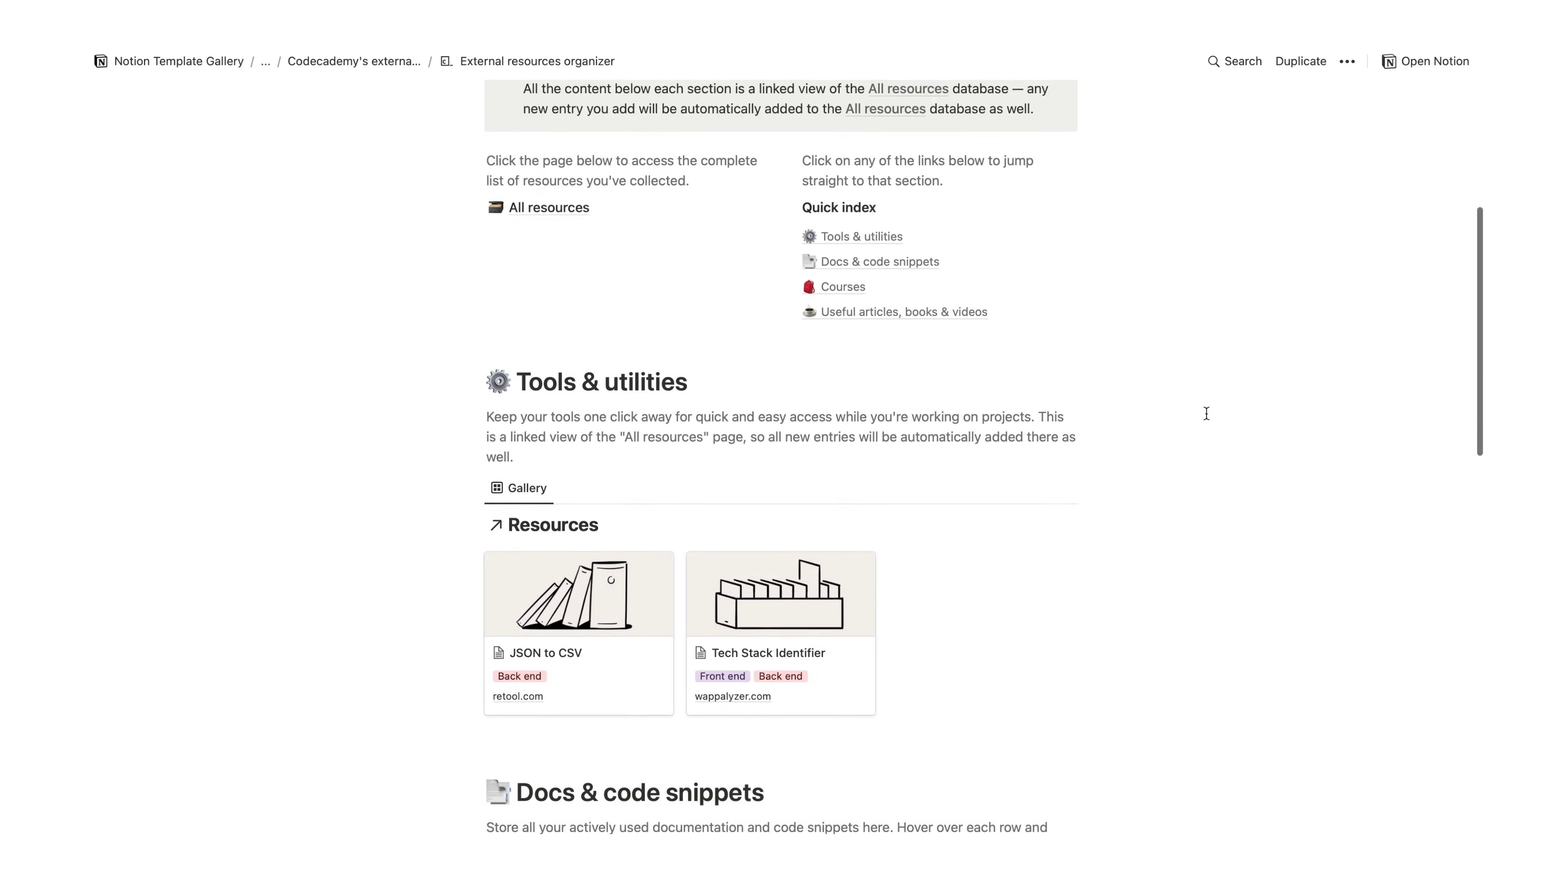
scroll(1206, 413, "down", 2)
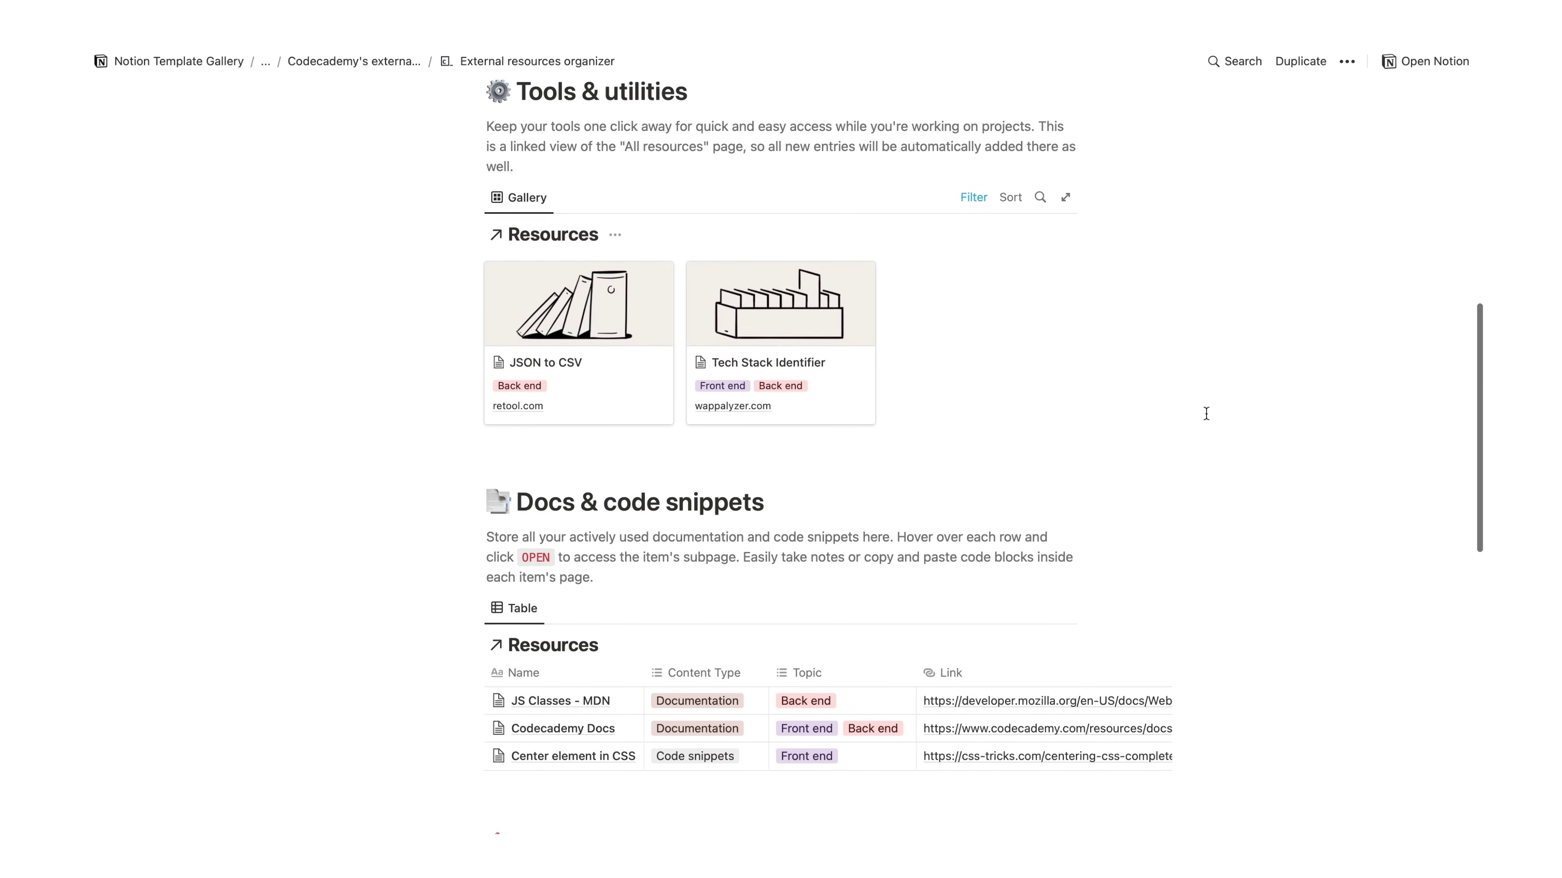
left_click(602, 398)
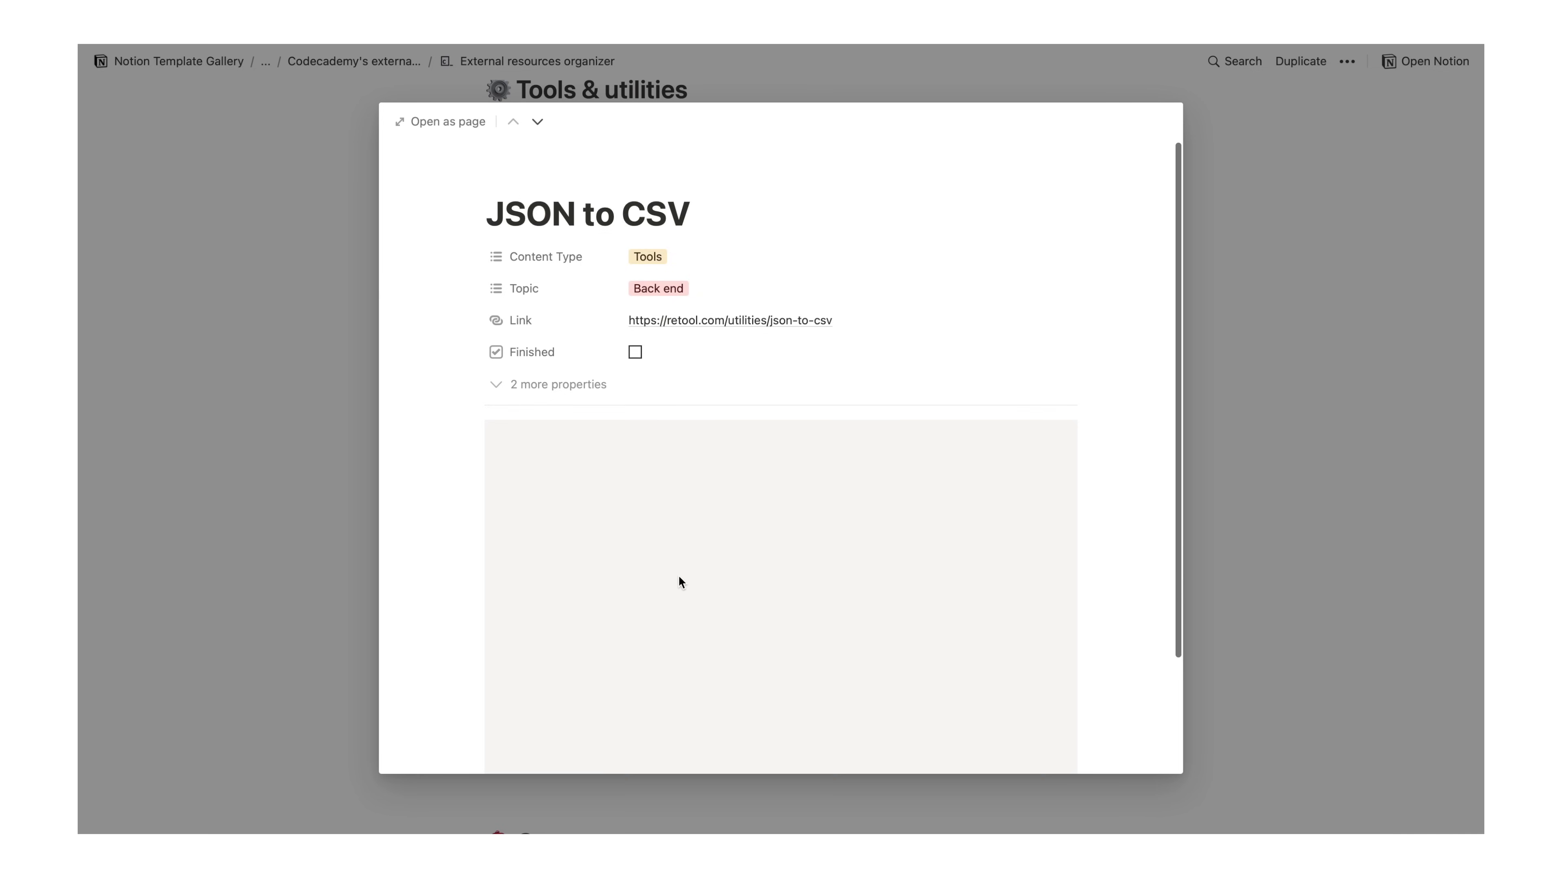
scroll(679, 578, "down", 4)
left_click(1213, 384)
scroll(964, 527, "down", 9)
scroll(964, 527, "down", 3)
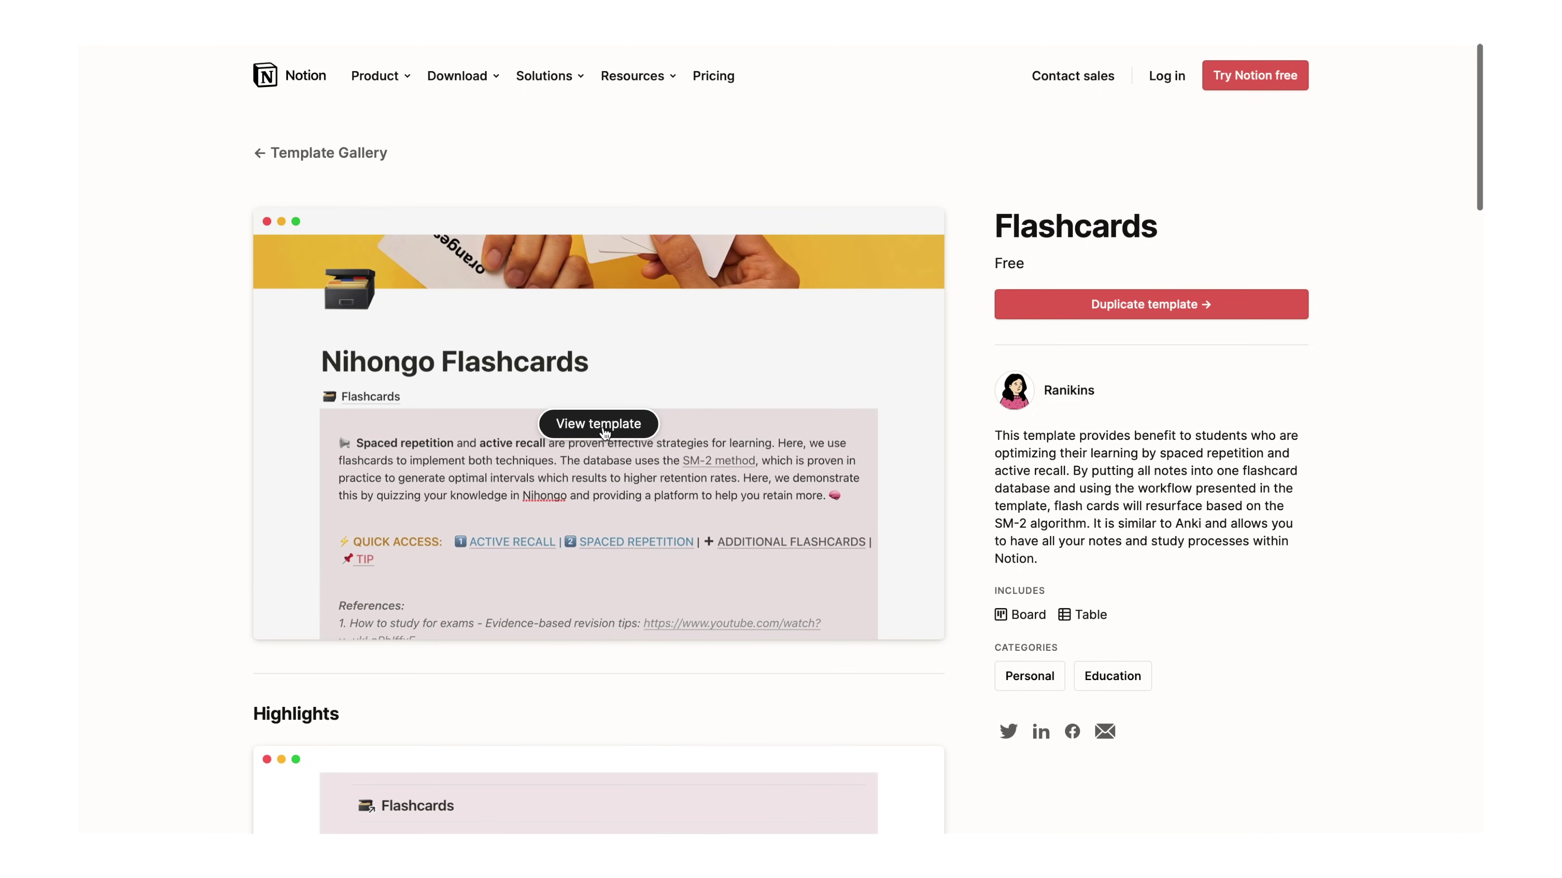
Open the Nihongo Flashcards template, scroll its board, and preview the Eyelash flashcard
left_click(598, 423)
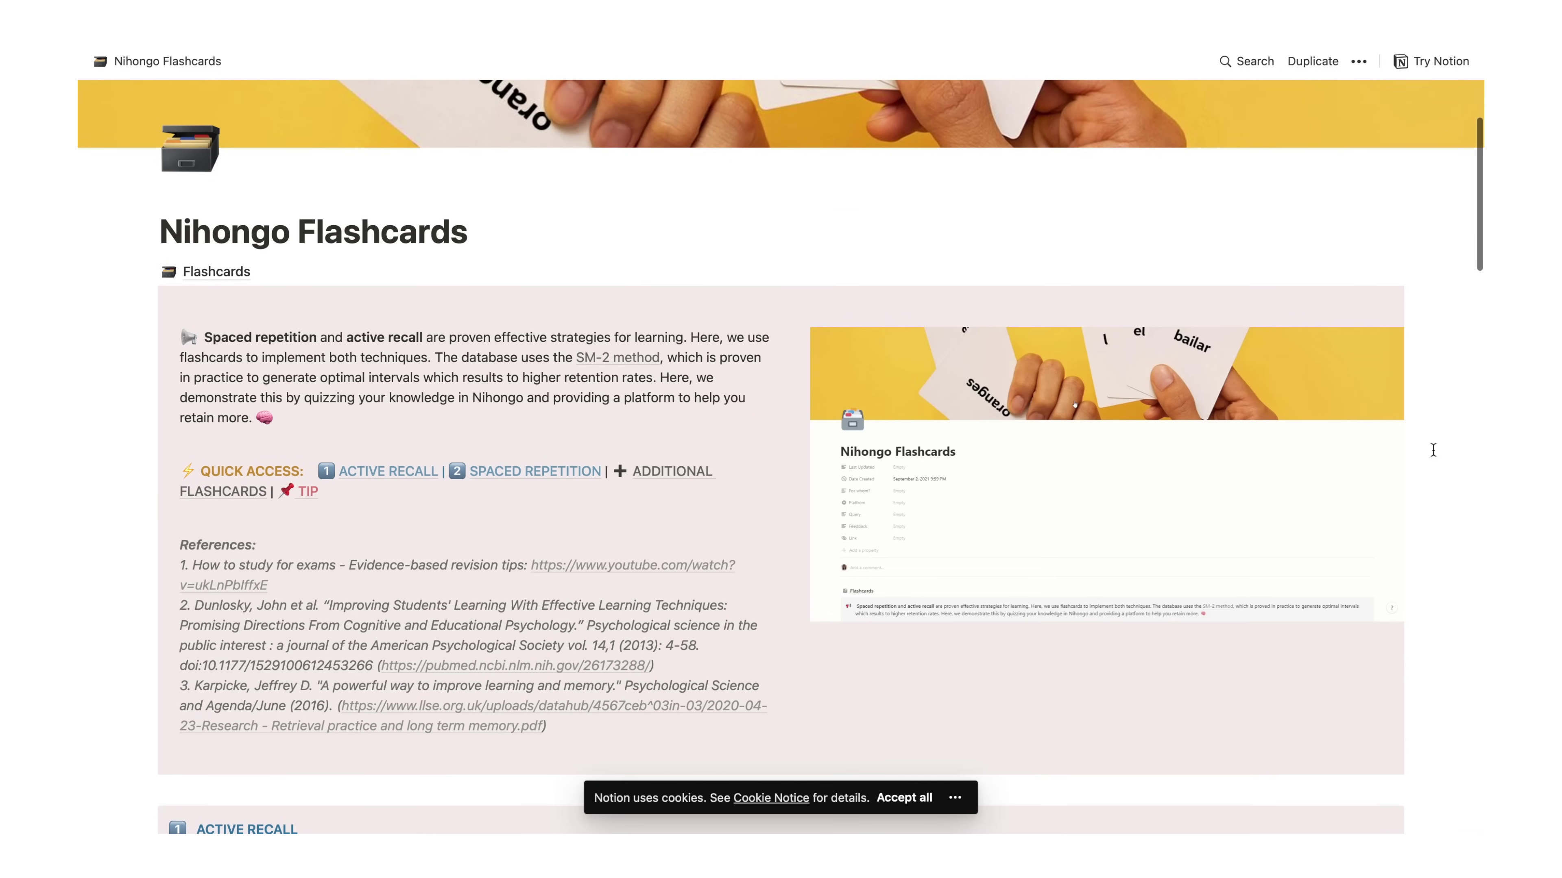
scroll(1433, 450, "down", 3)
scroll(1433, 450, "down", 4)
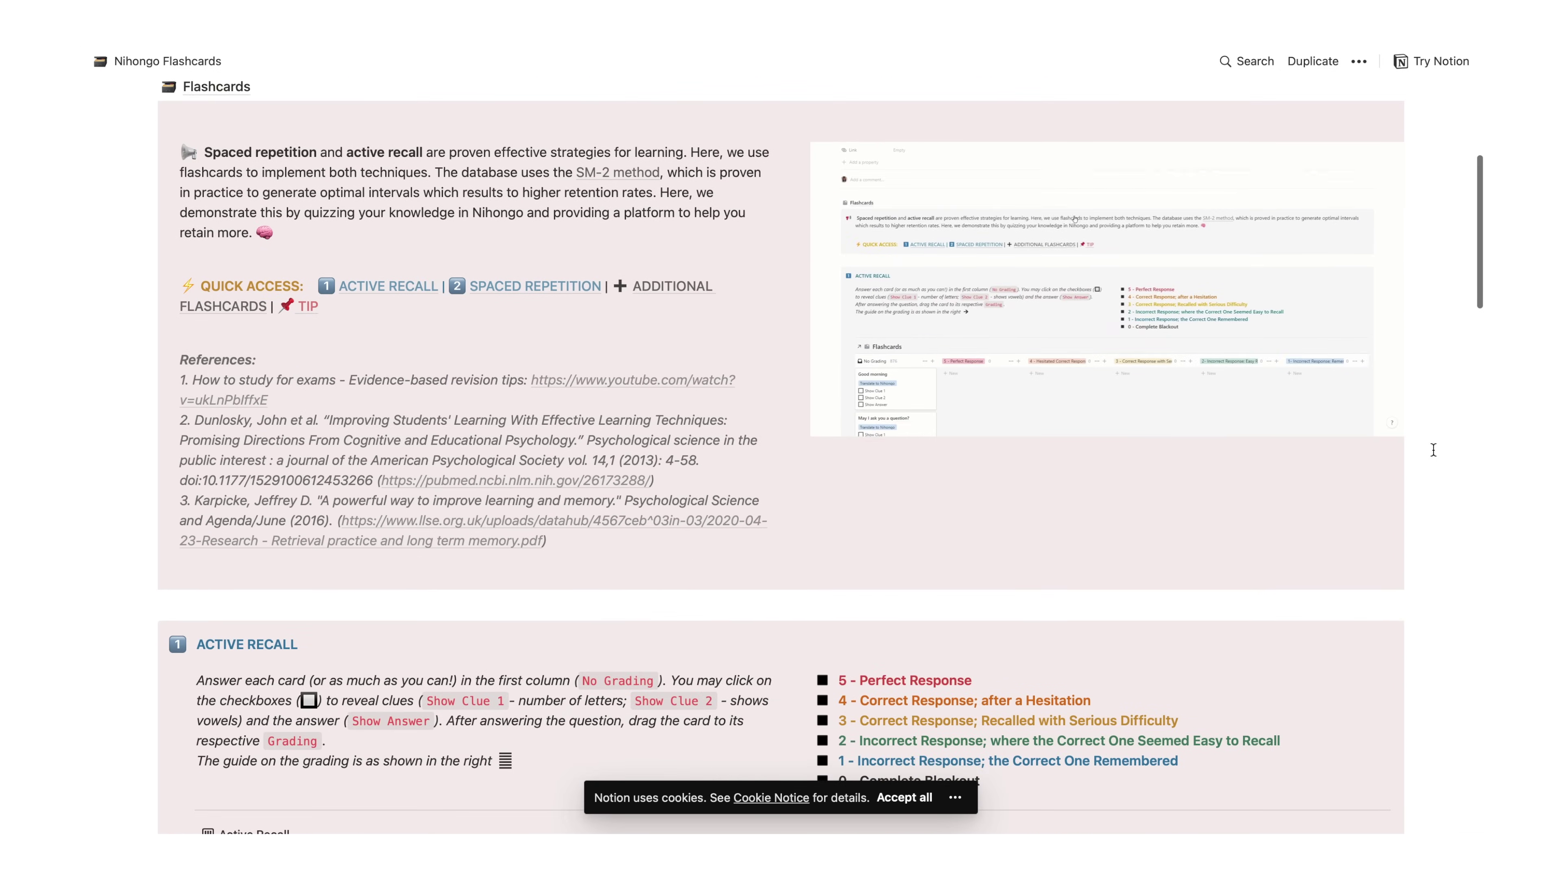
scroll(1433, 450, "down", 5)
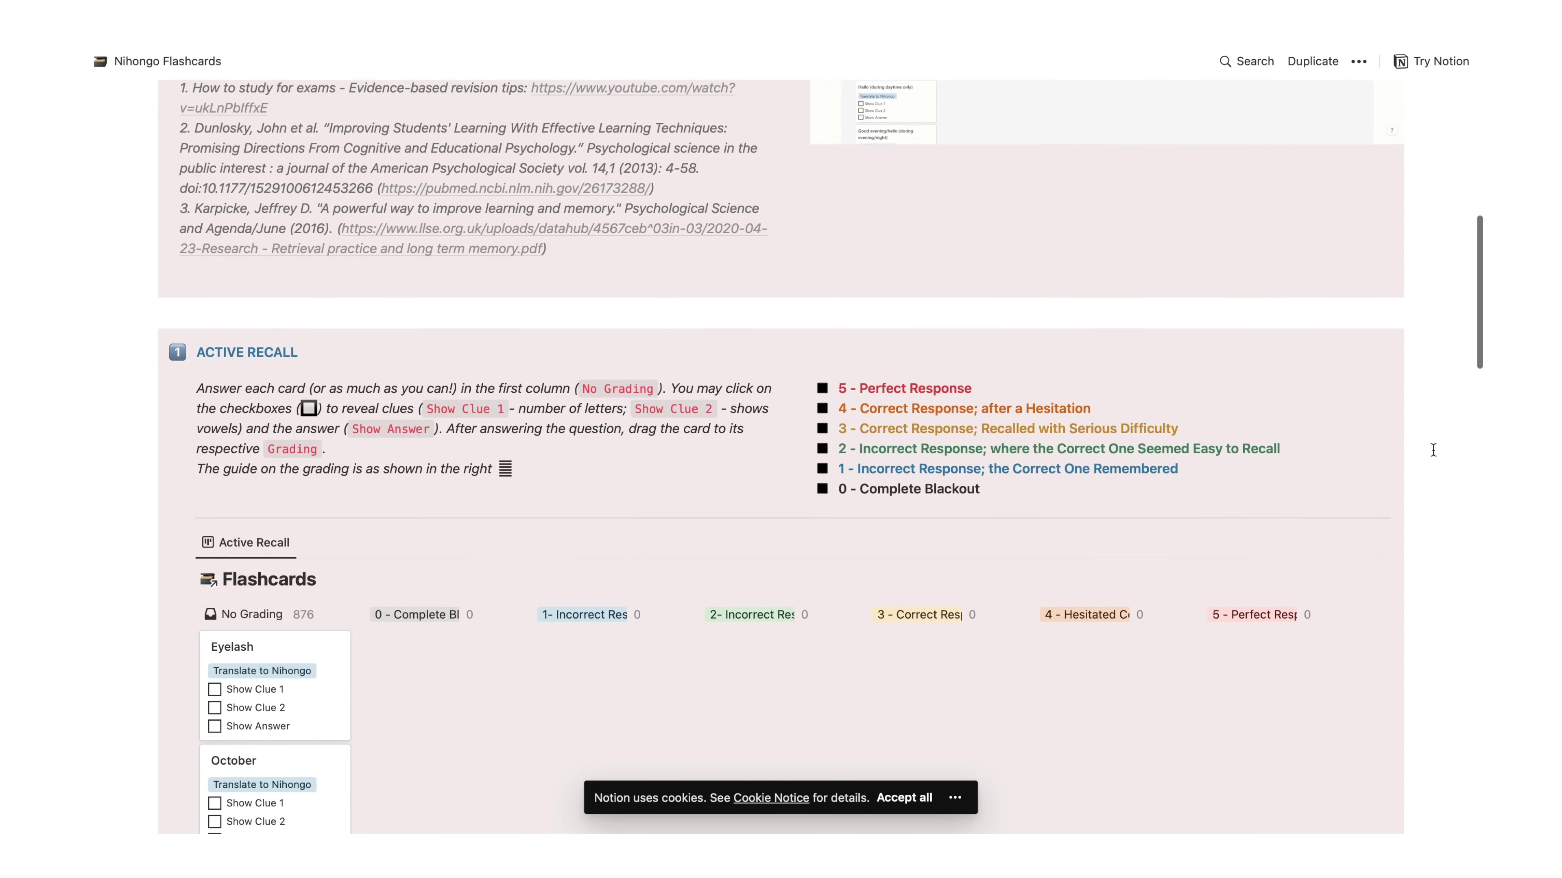
scroll(1433, 450, "down", 1)
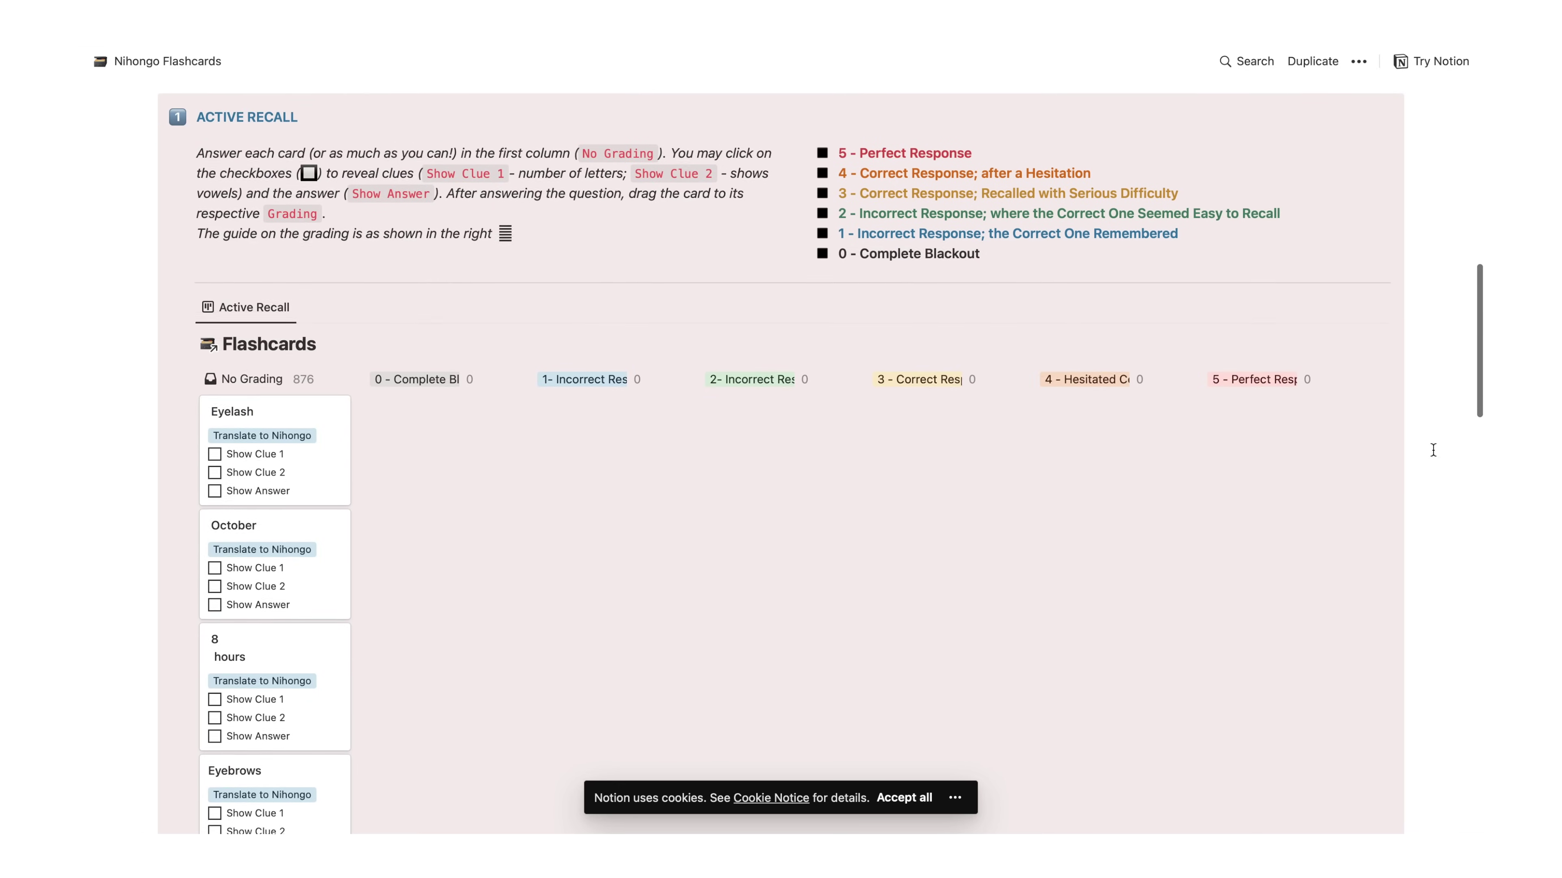
scroll(1433, 450, "down", 10)
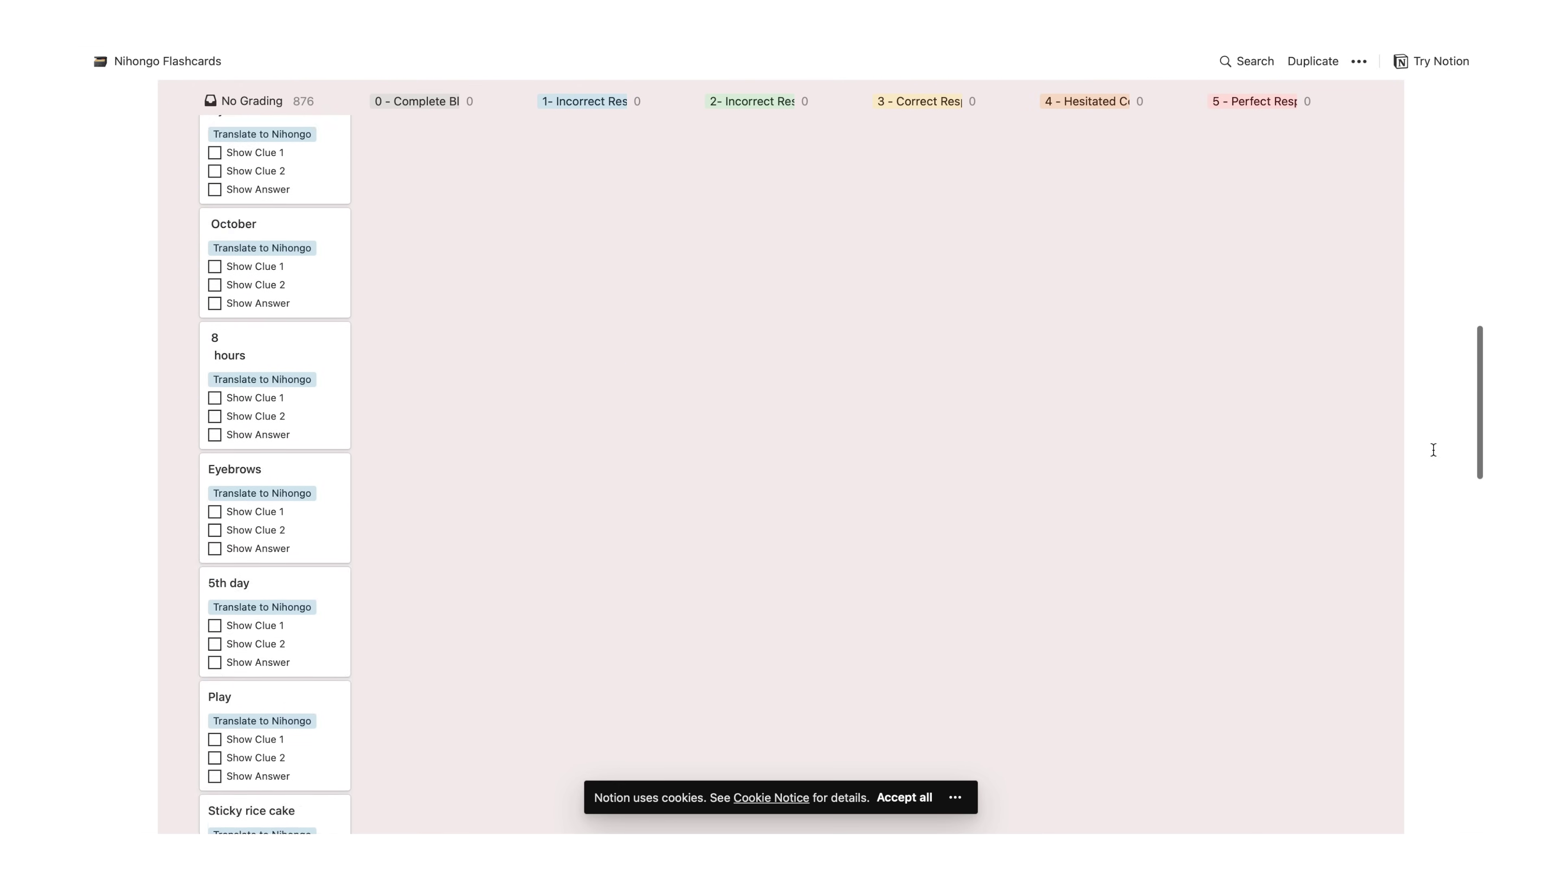
scroll(1432, 450, "up", 4)
left_click(324, 417)
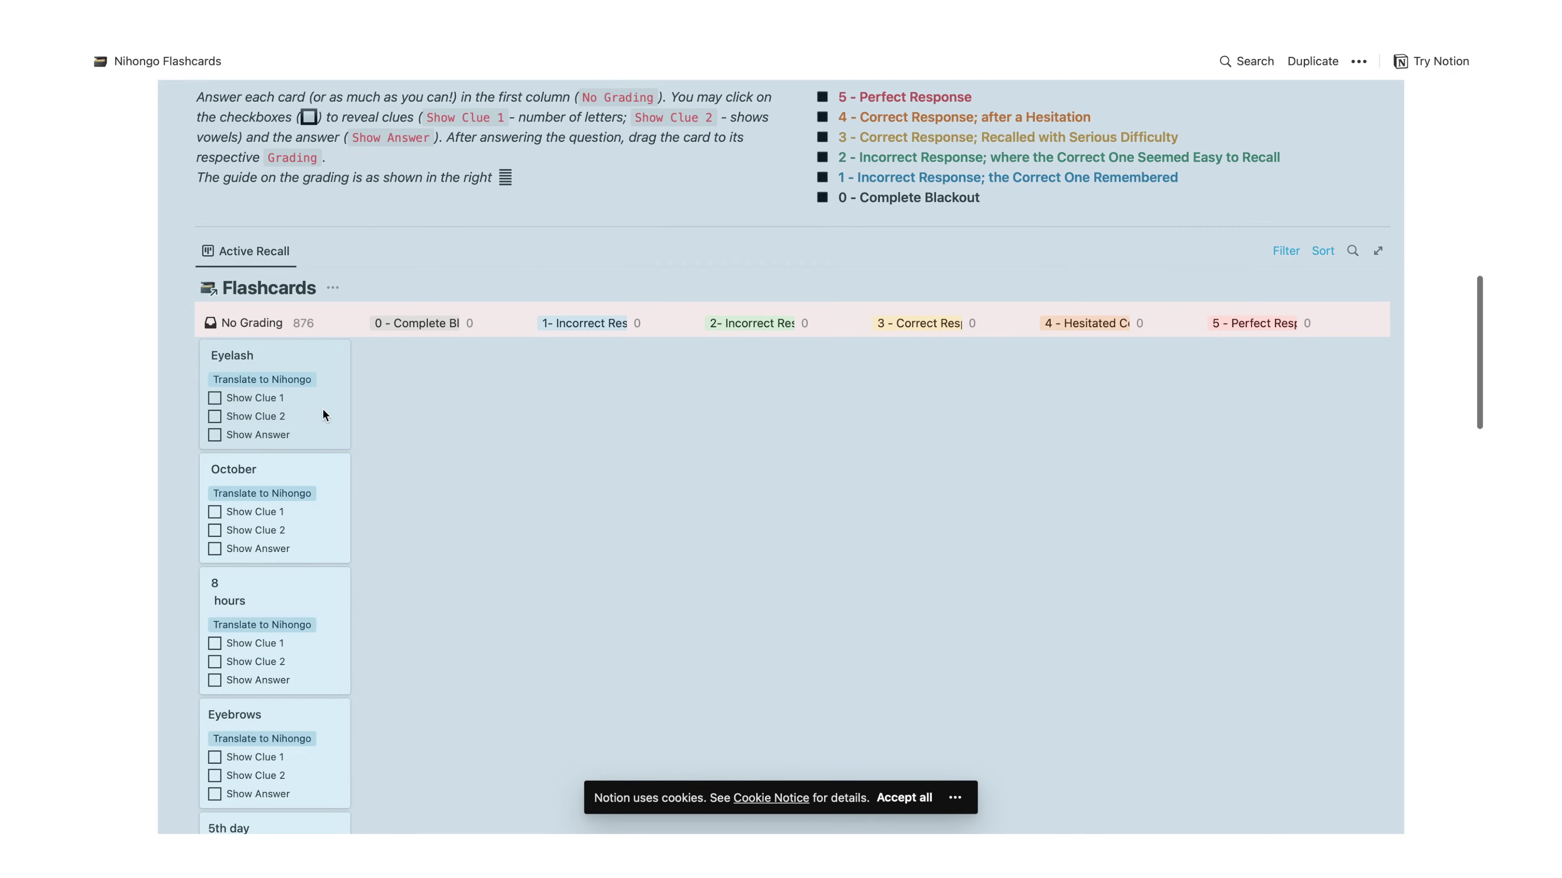
key("Escape")
scroll(385, 427, "up", 6)
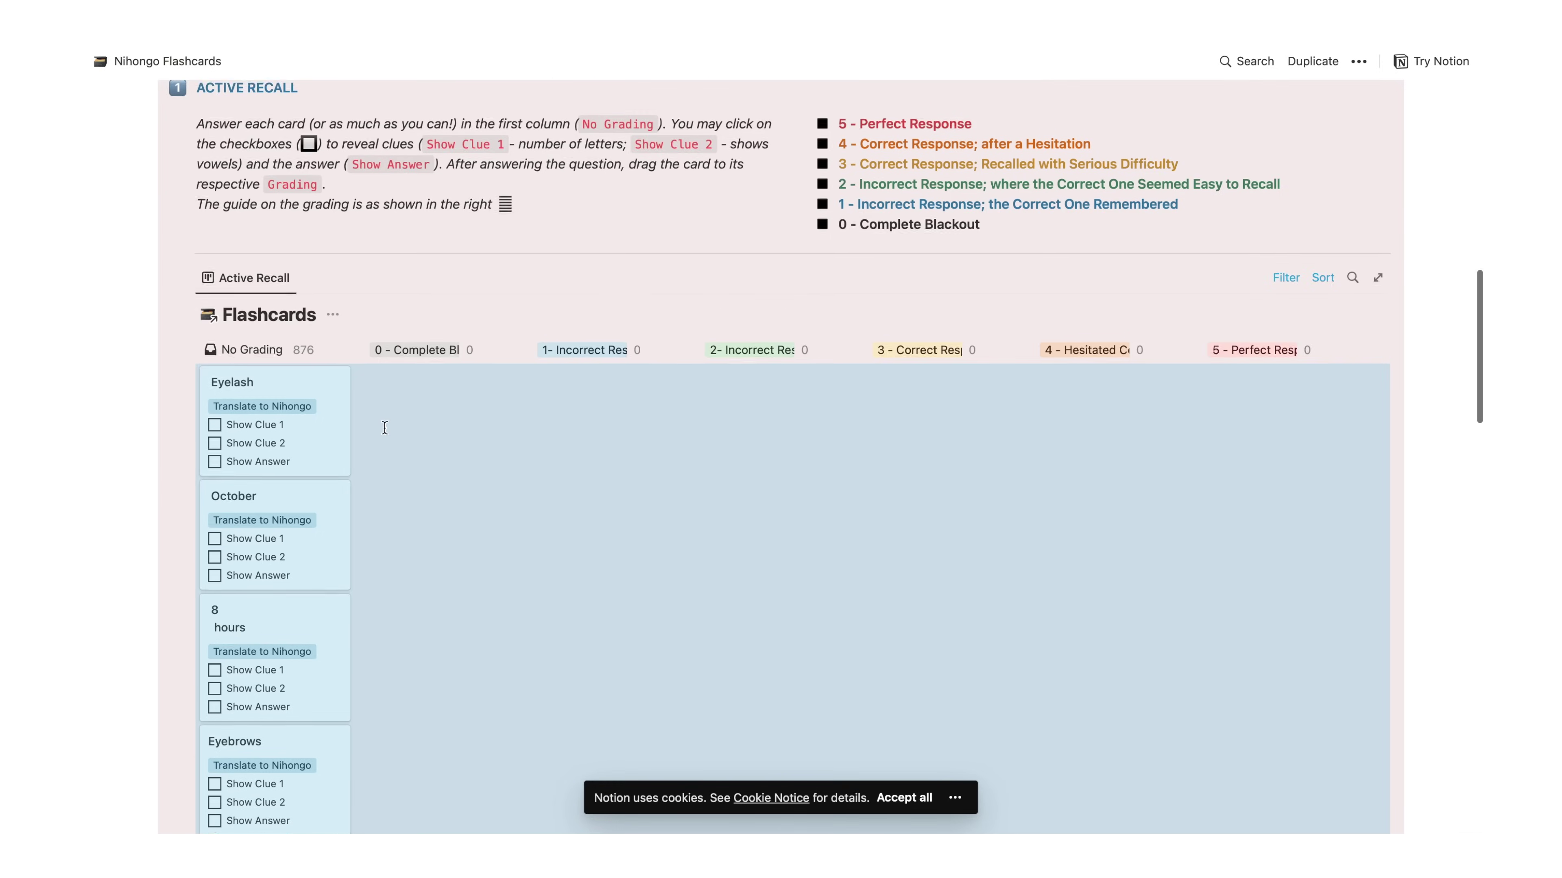
scroll(784, 470, "up", 4)
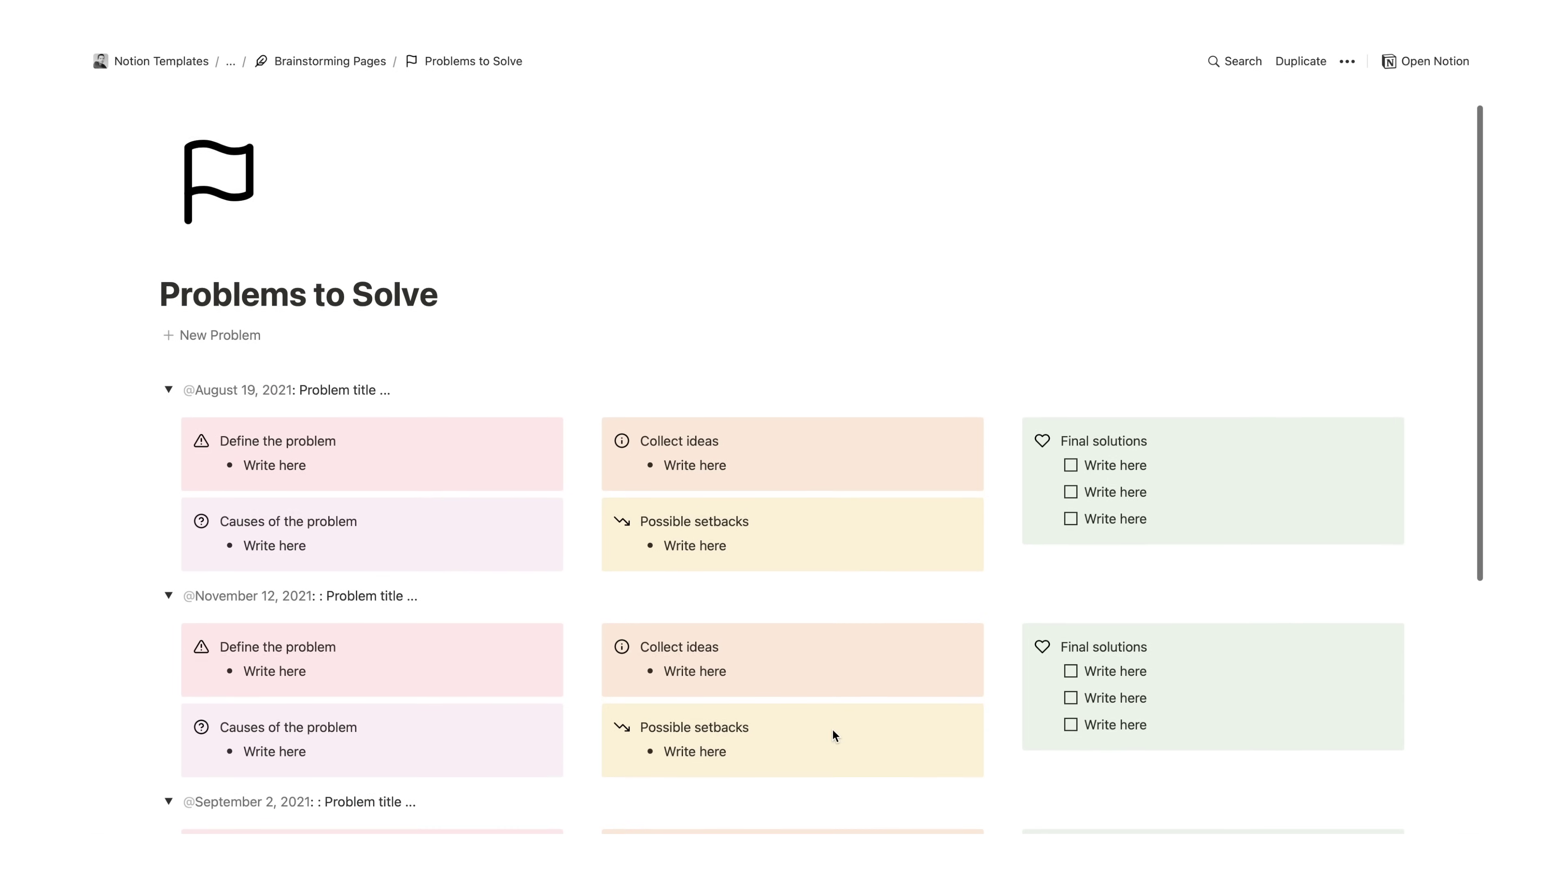
Scroll down Problems to Solve and collapse the September 2, 2021 problem entry
scroll(832, 730, "down", 1)
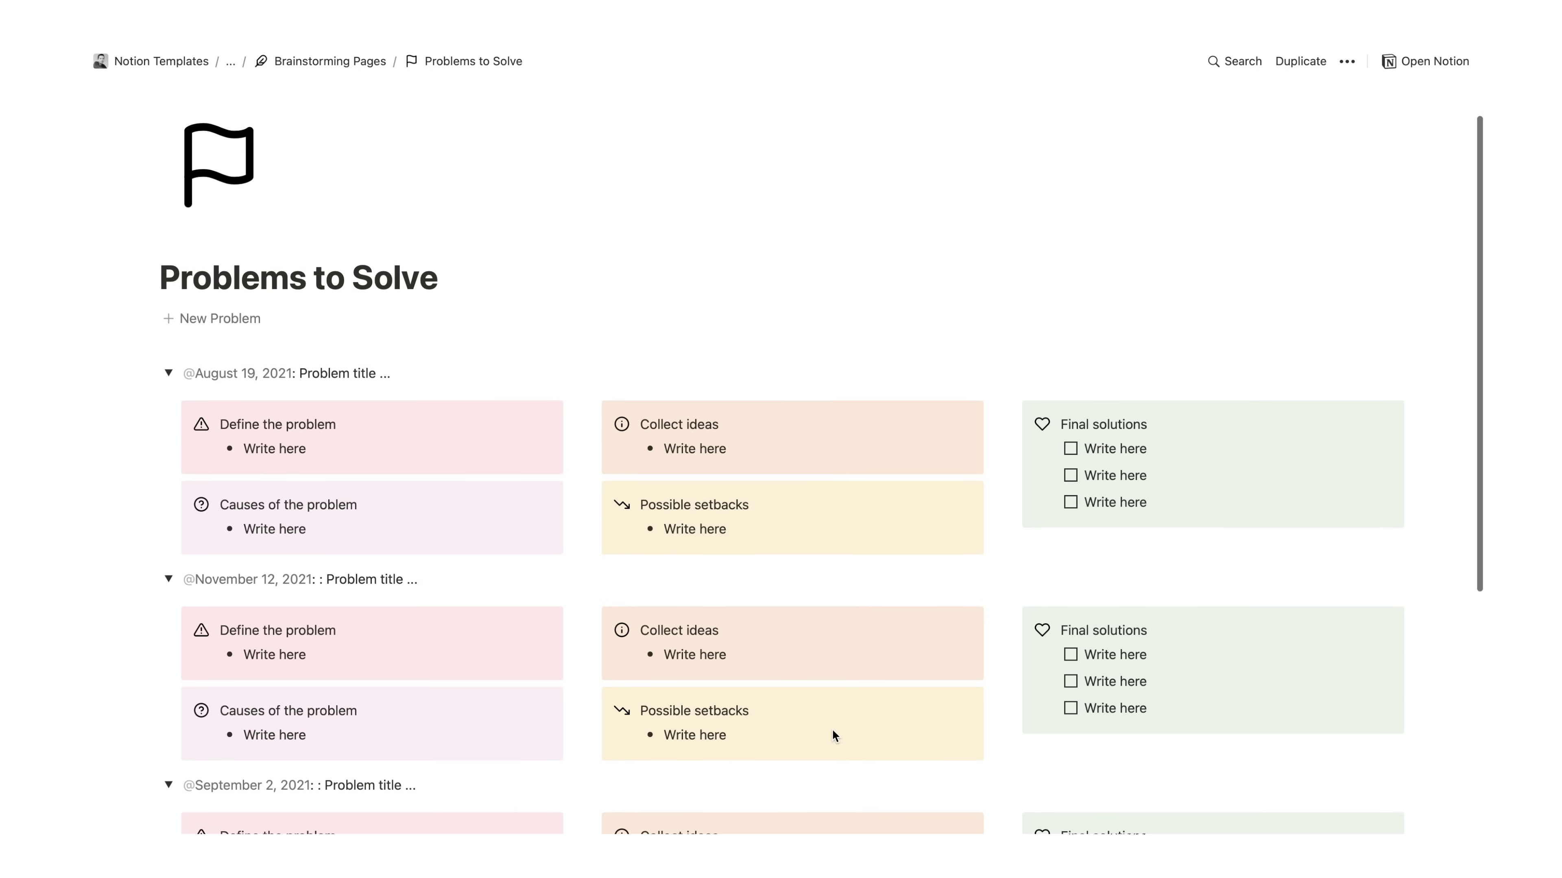
scroll(832, 732, "down", 2)
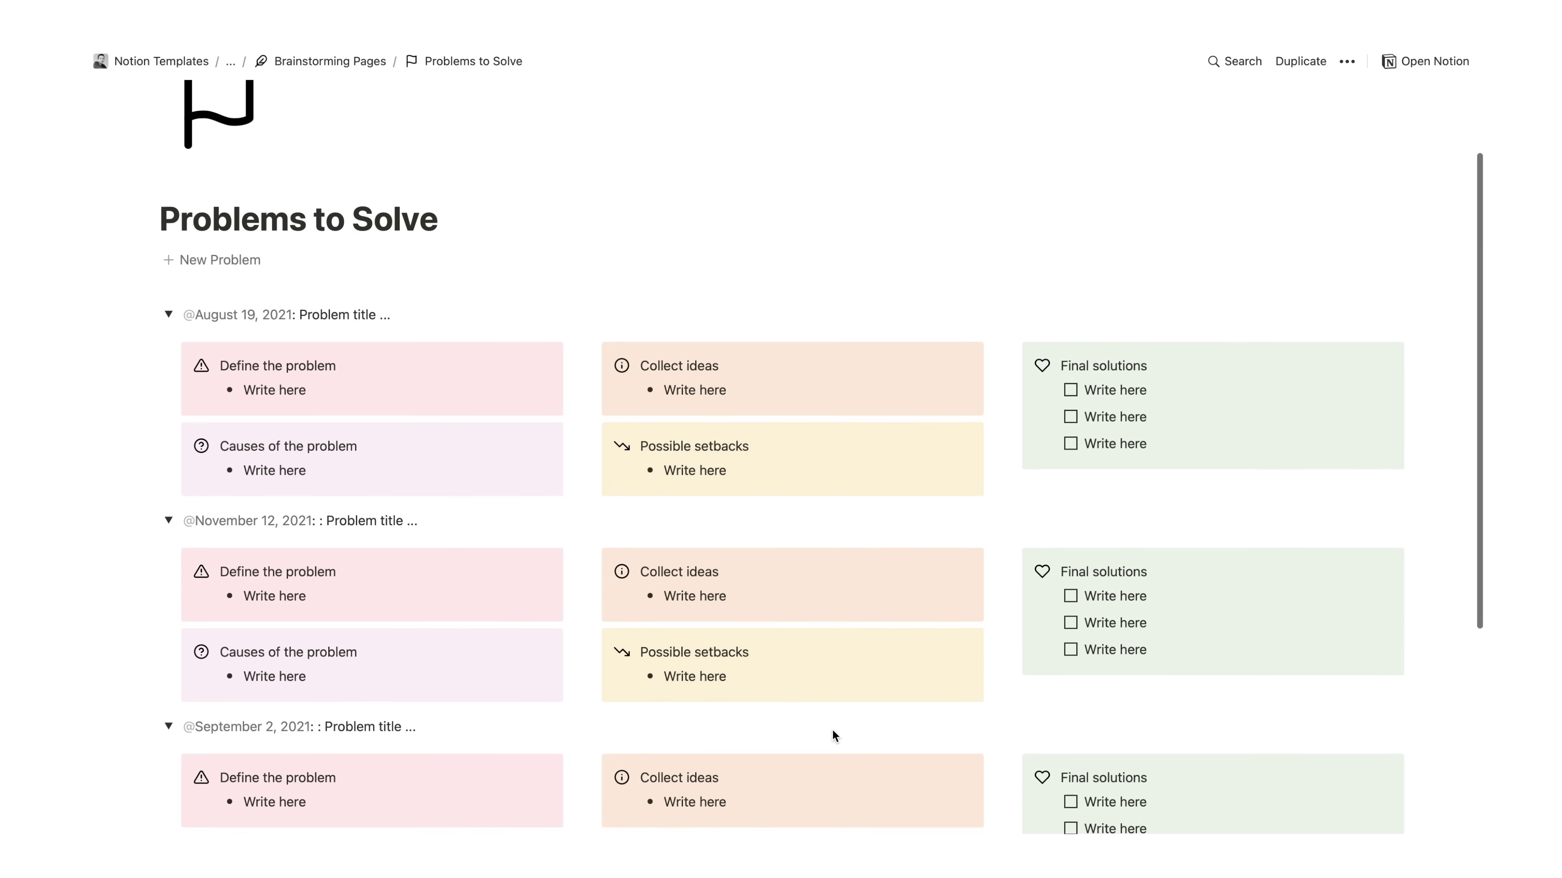
scroll(833, 731, "down", 3)
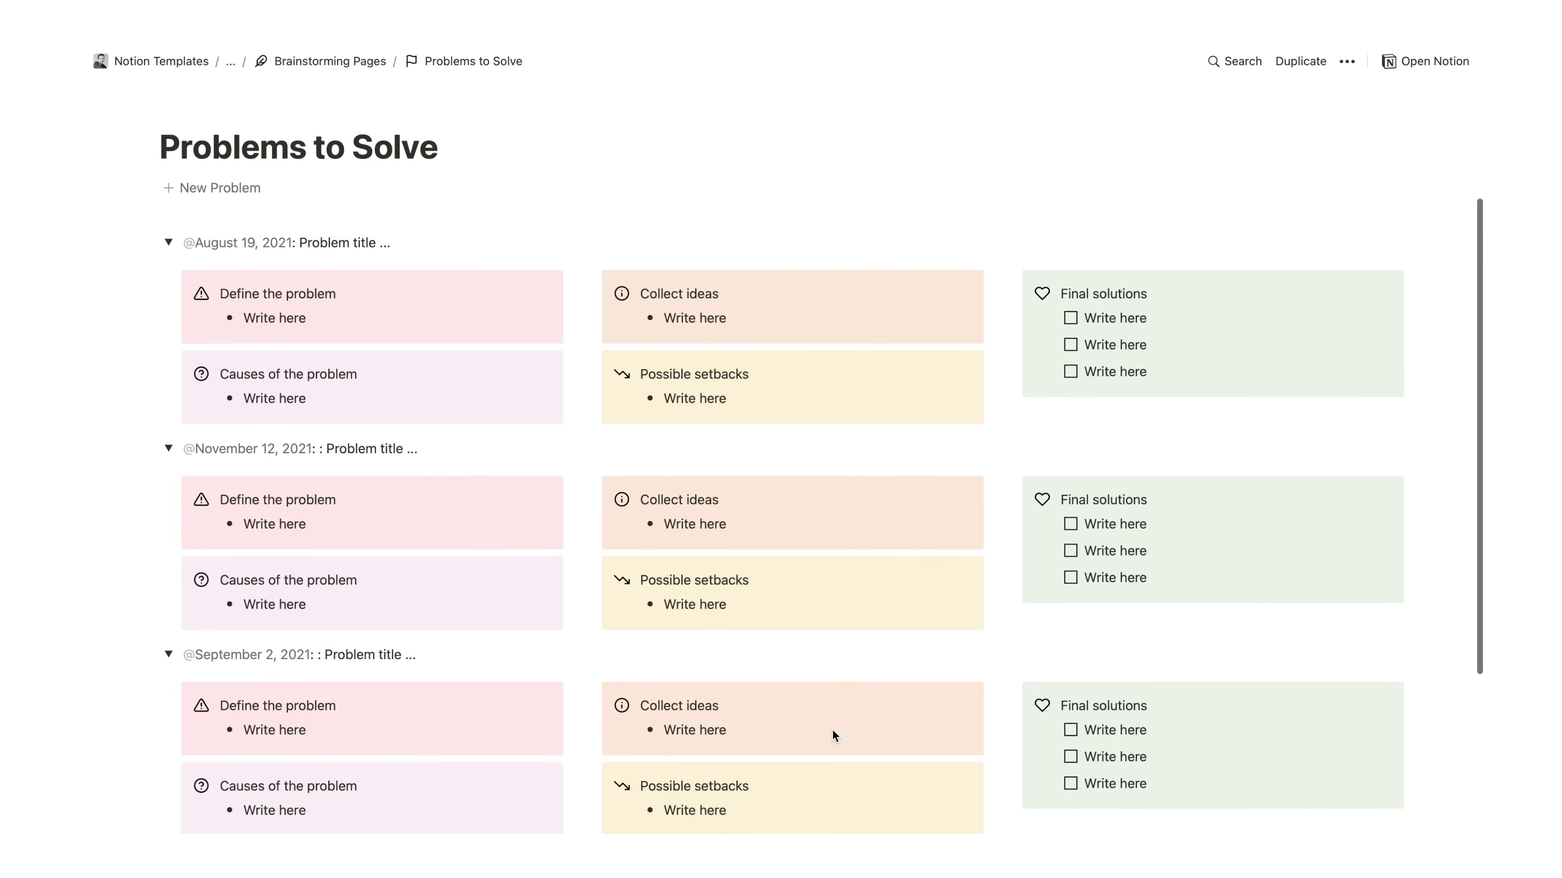
scroll(834, 732, "down", 1)
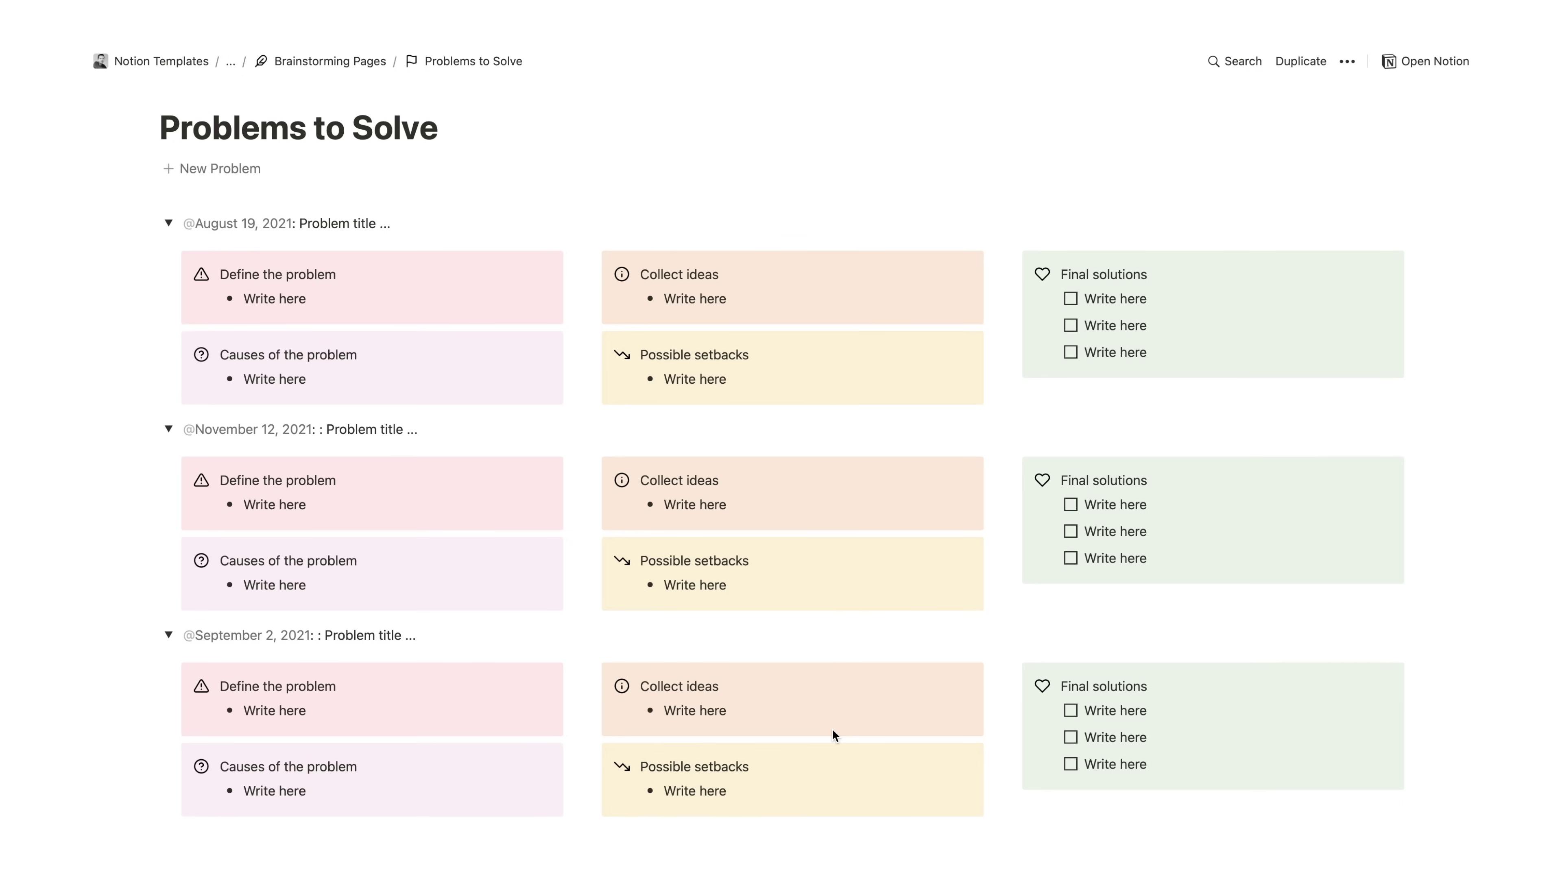
scroll(832, 732, "down", 3)
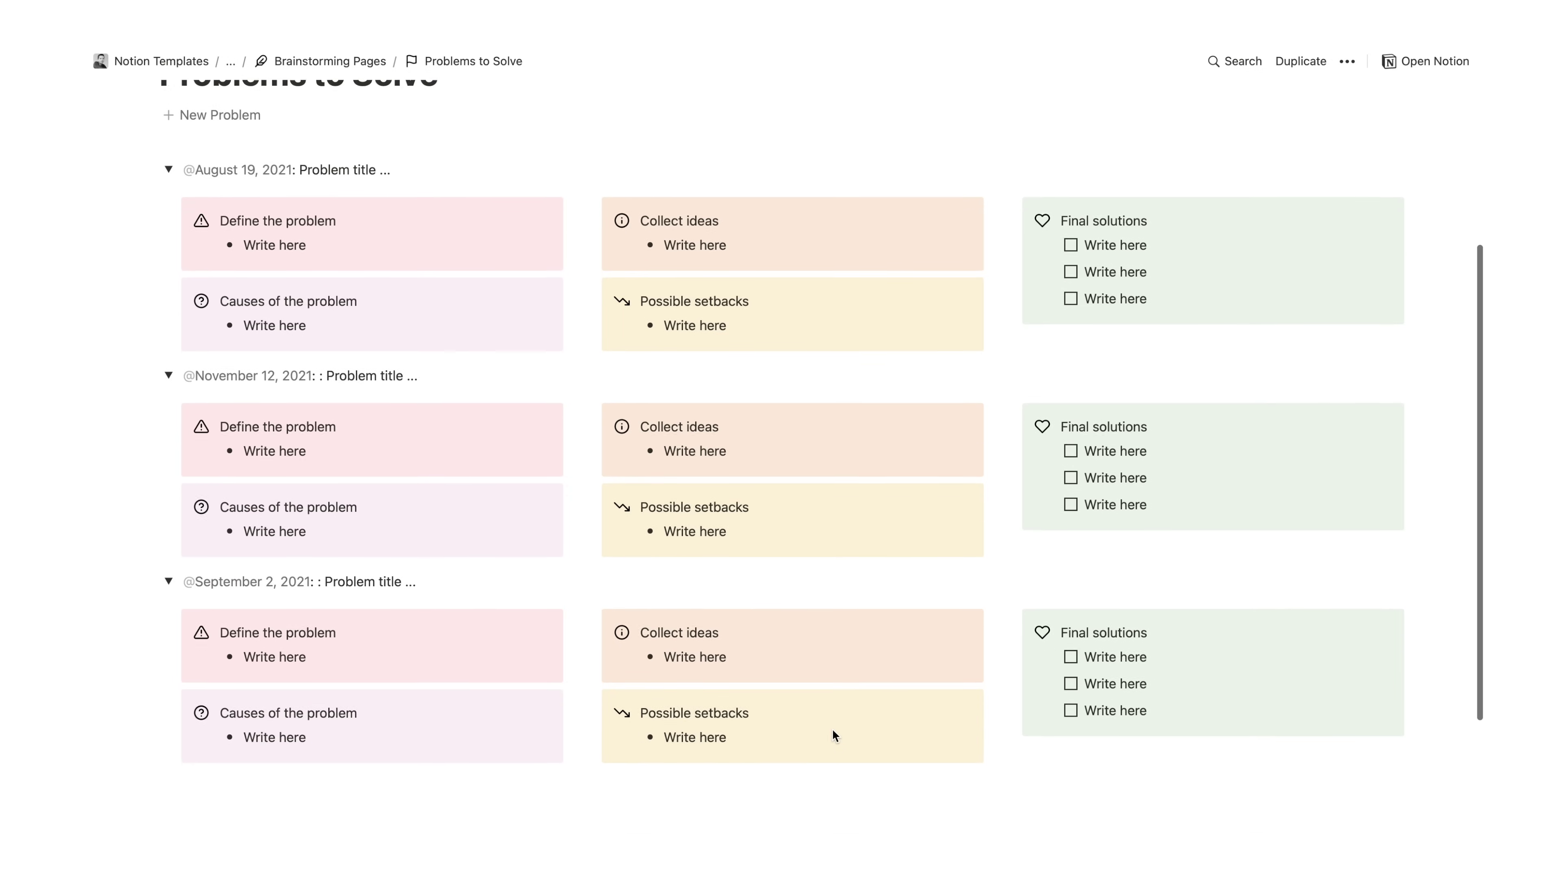
scroll(832, 731, "down", 2)
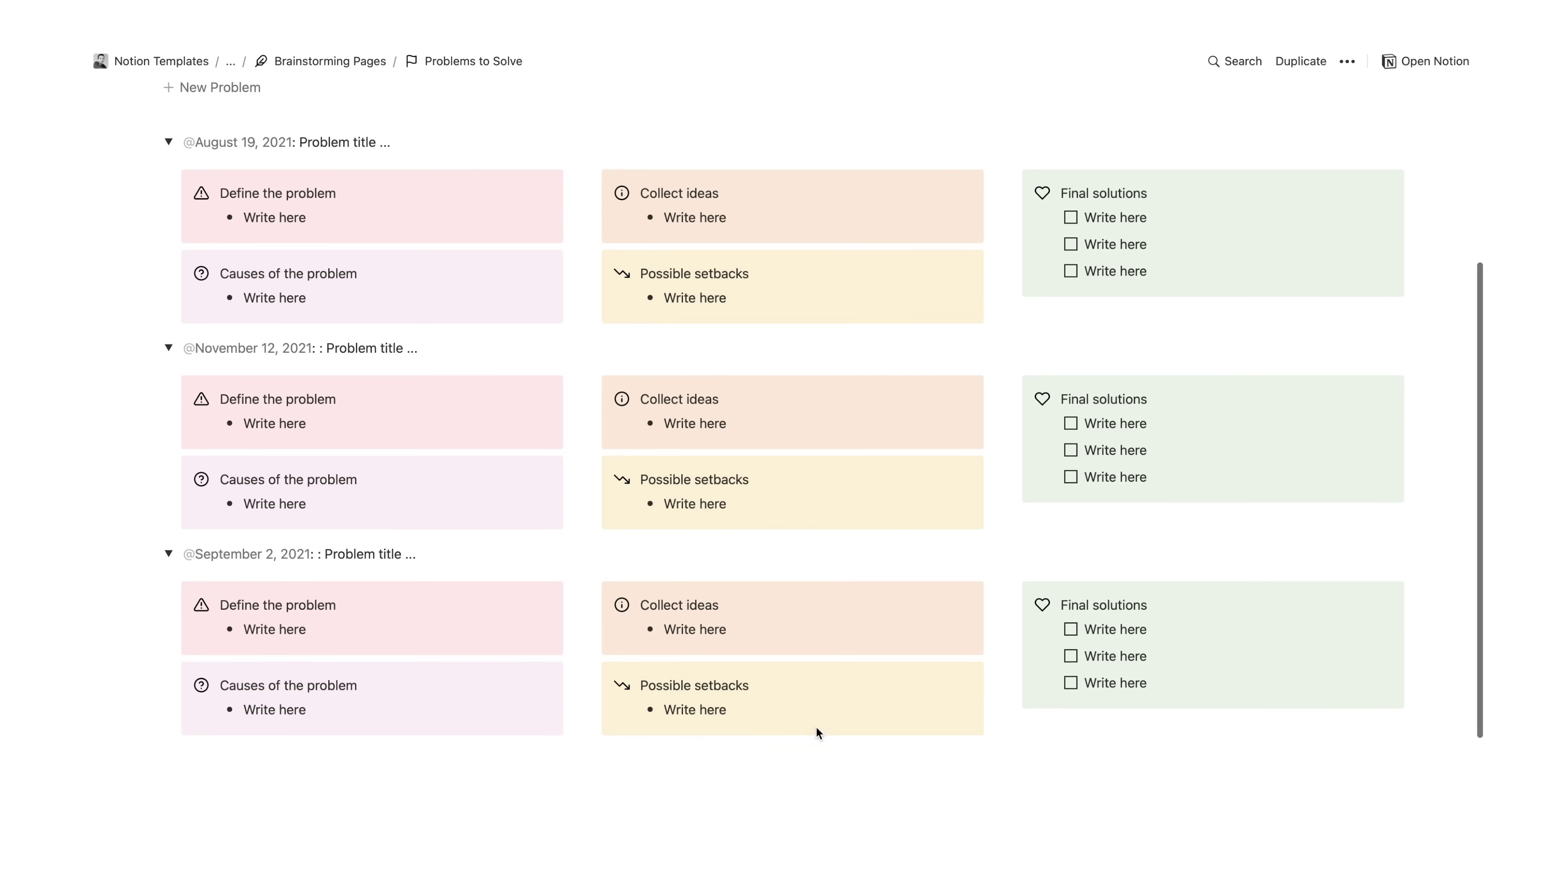
left_click(168, 555)
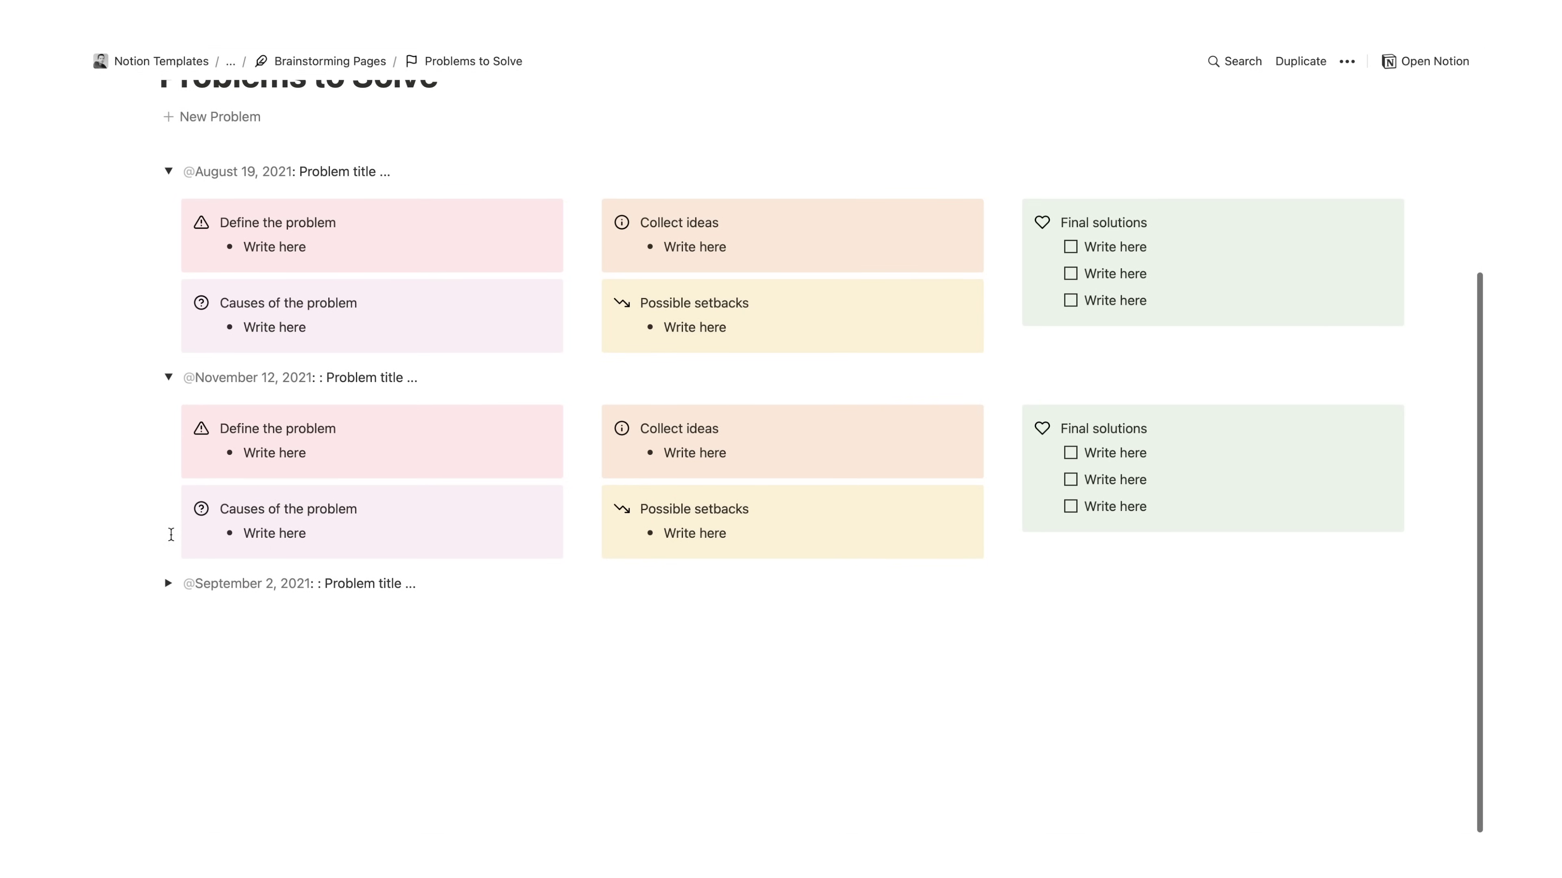
scroll(171, 538, "up", 2)
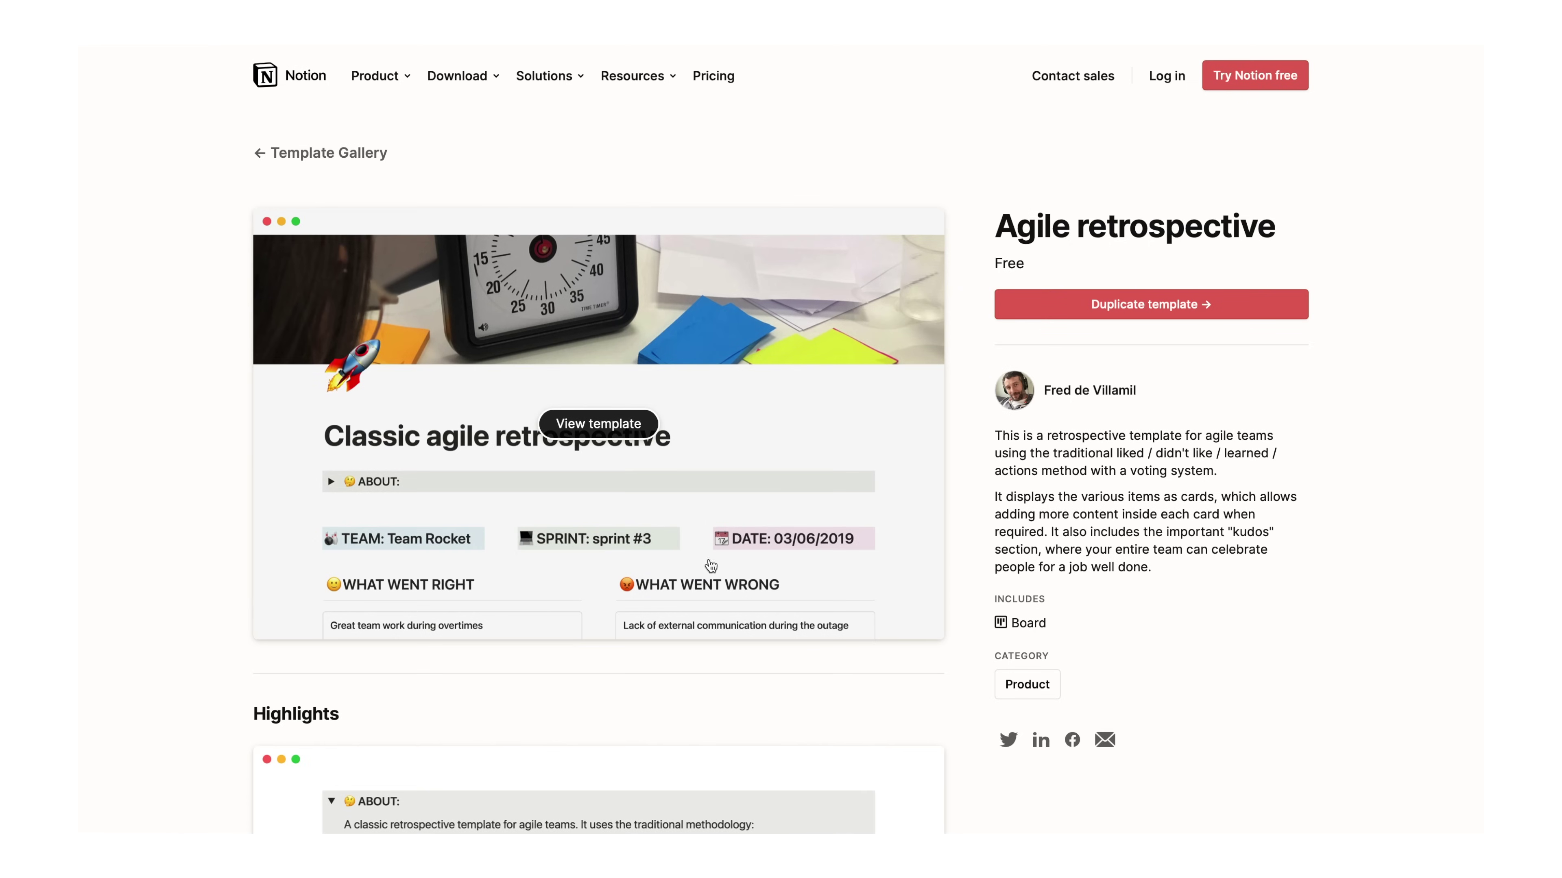
Open the Classic agile retrospective template and preview its 'Great team work during overtimes' card
left_click(628, 431)
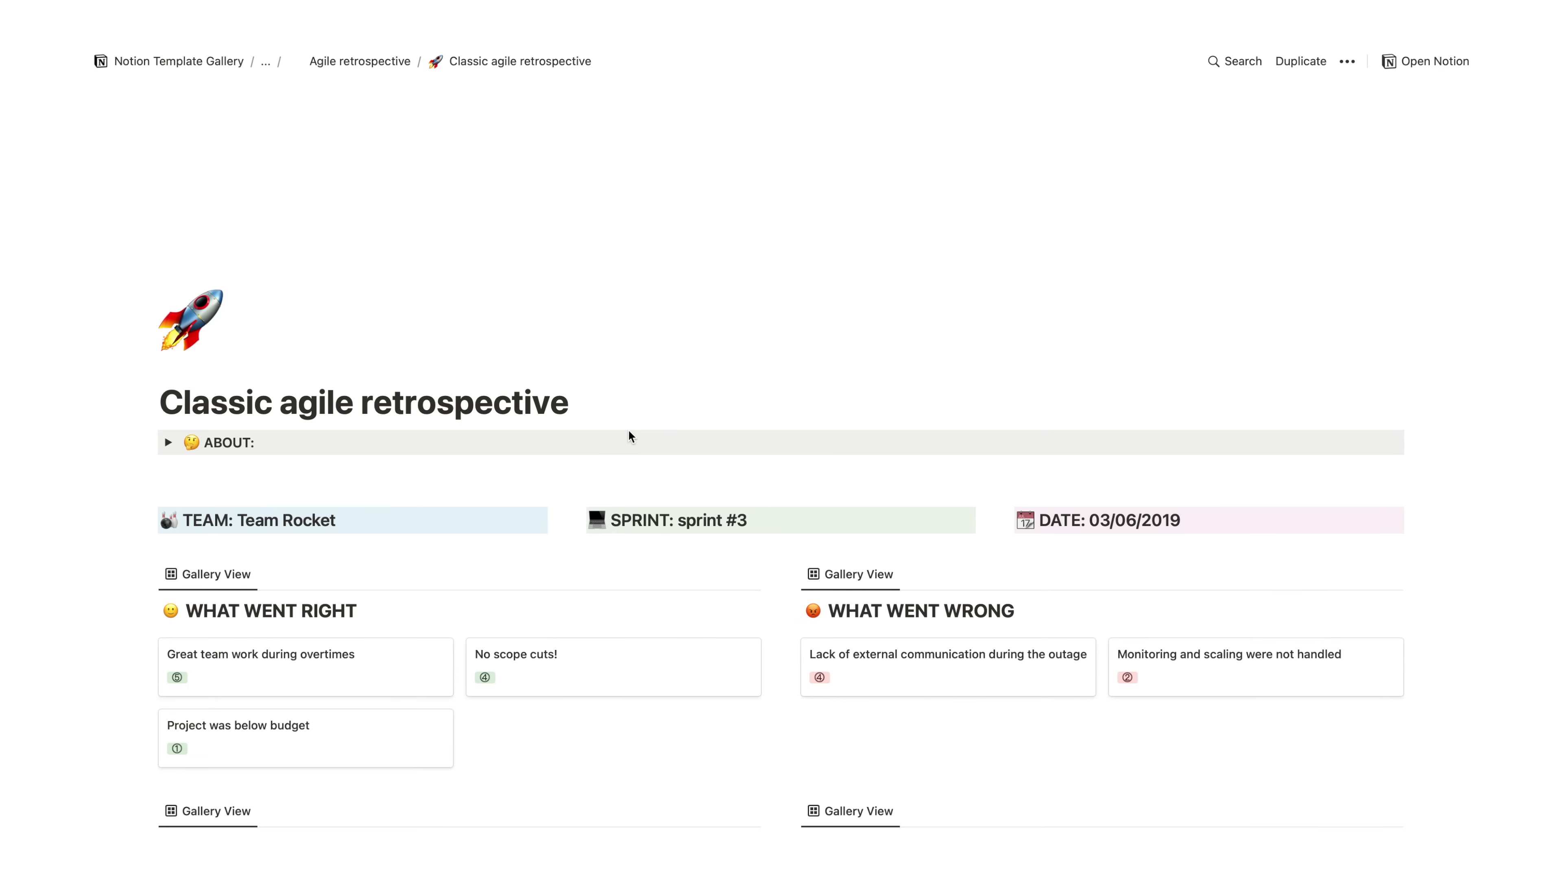
scroll(628, 431, "down", 5)
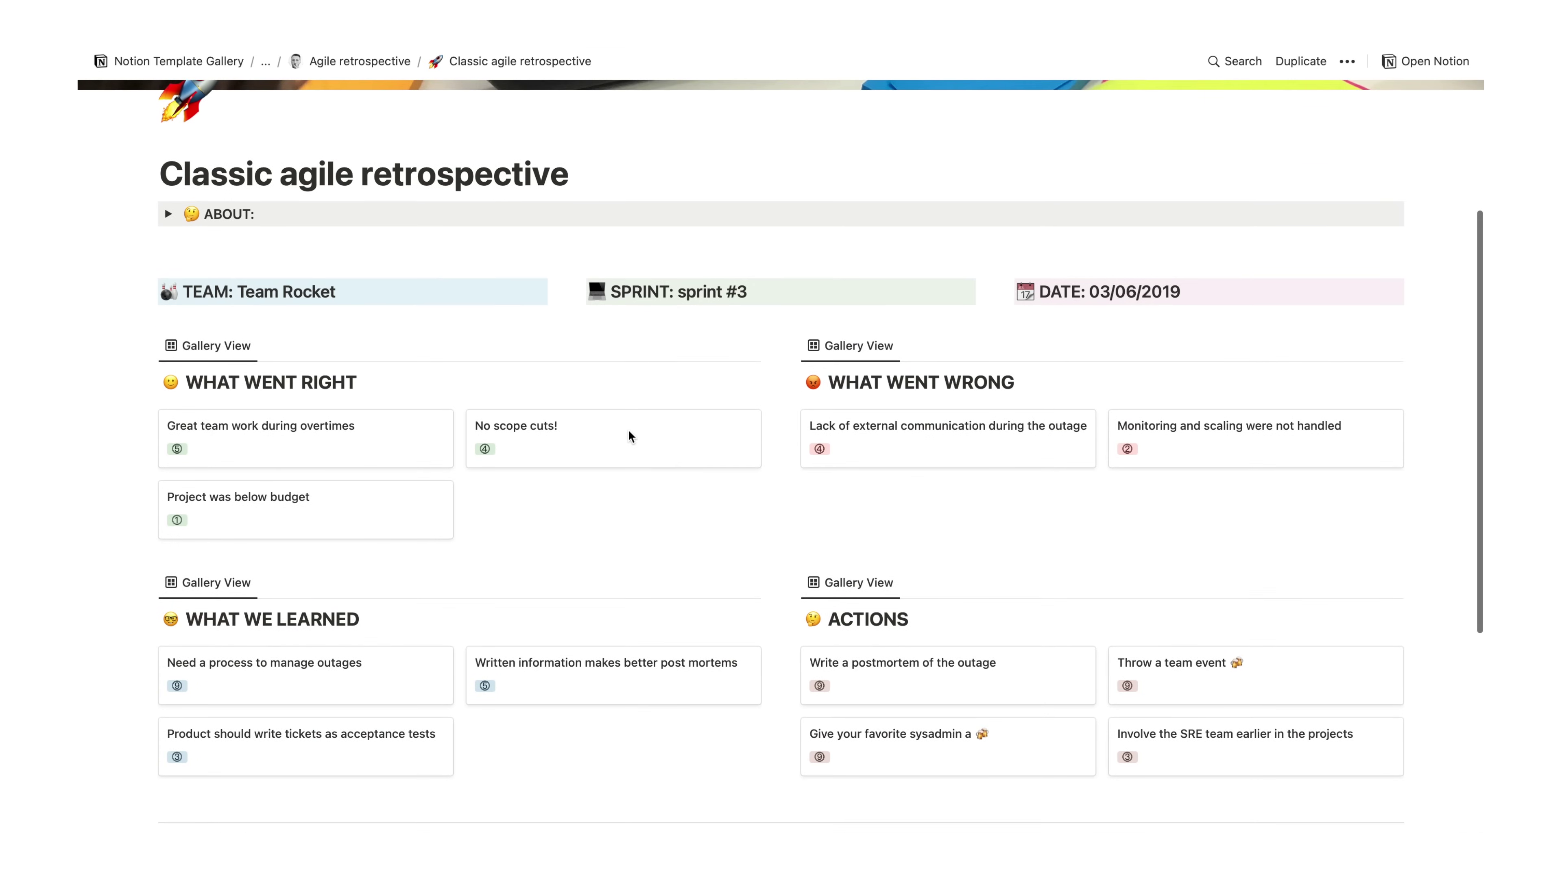
scroll(628, 429, "down", 3)
scroll(630, 434, "down", 4)
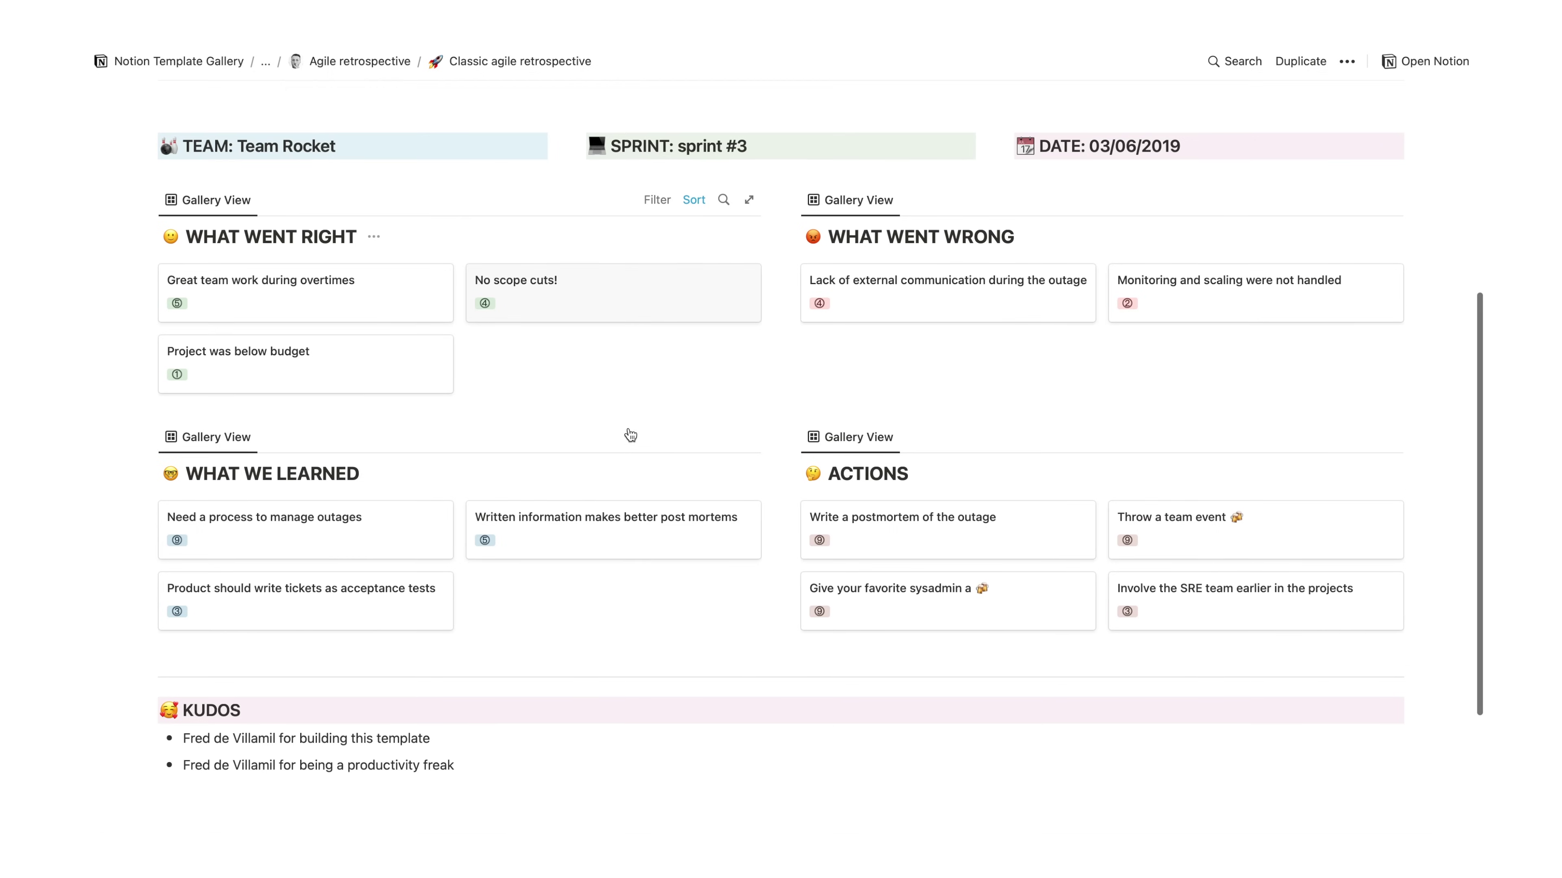
scroll(628, 428, "up", 2)
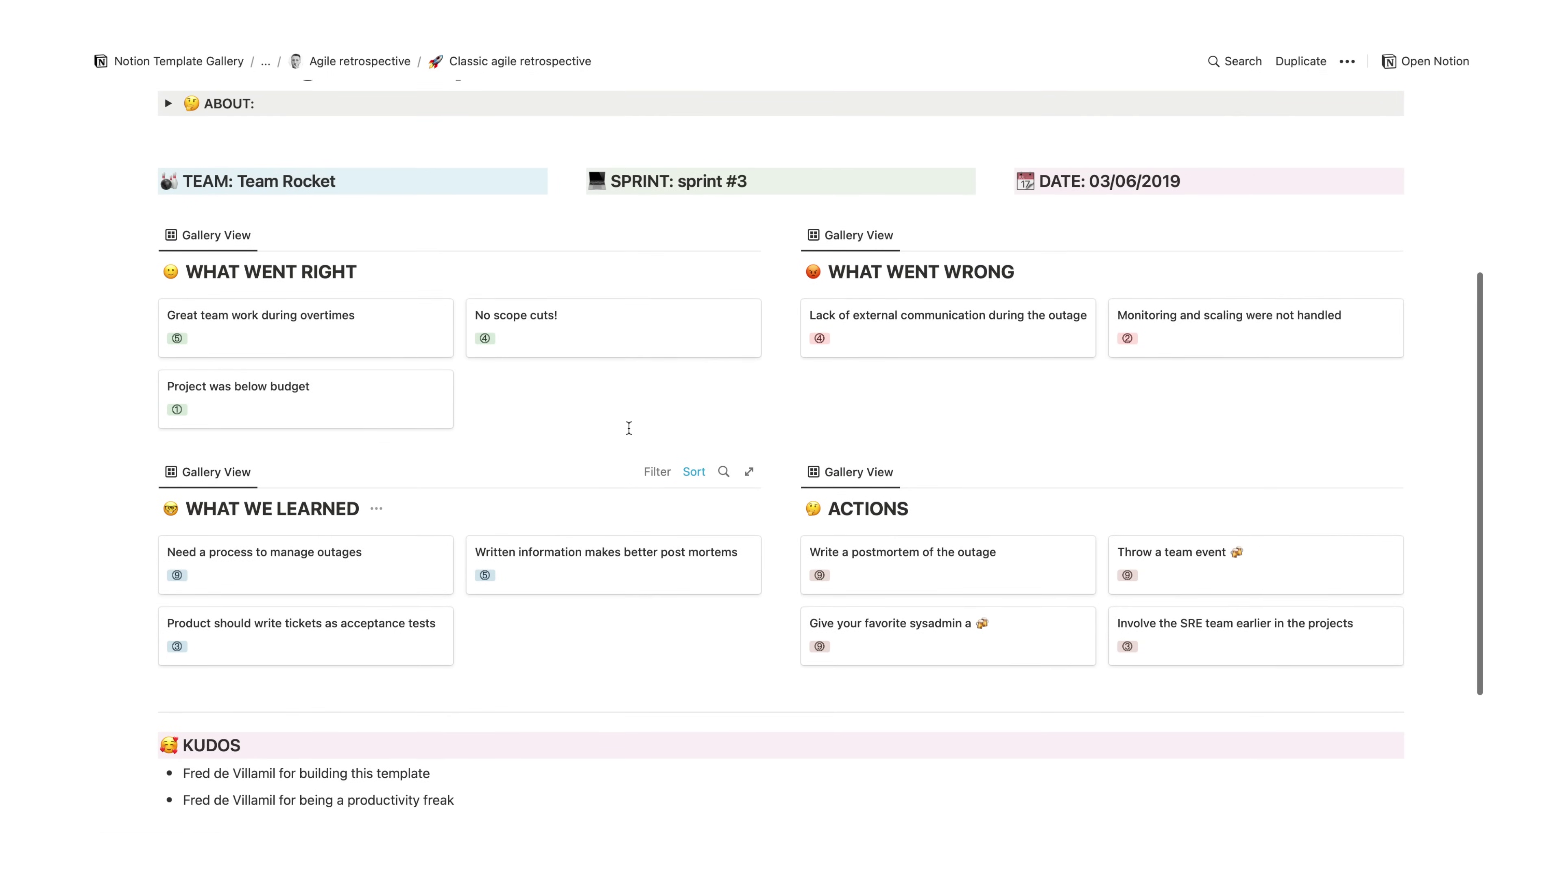
left_click(405, 365)
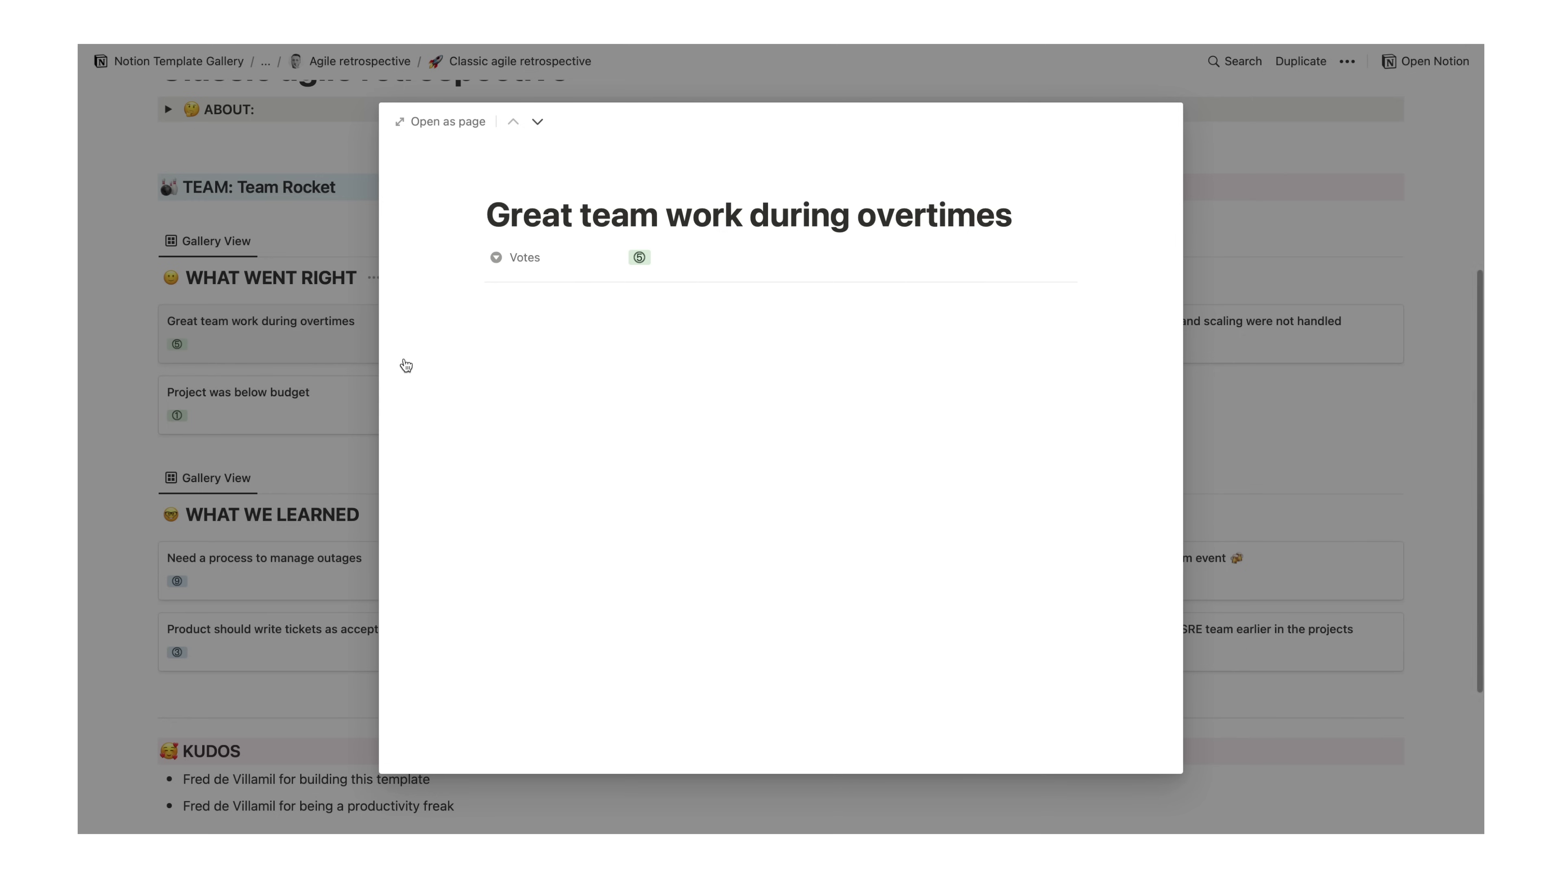
left_click(375, 394)
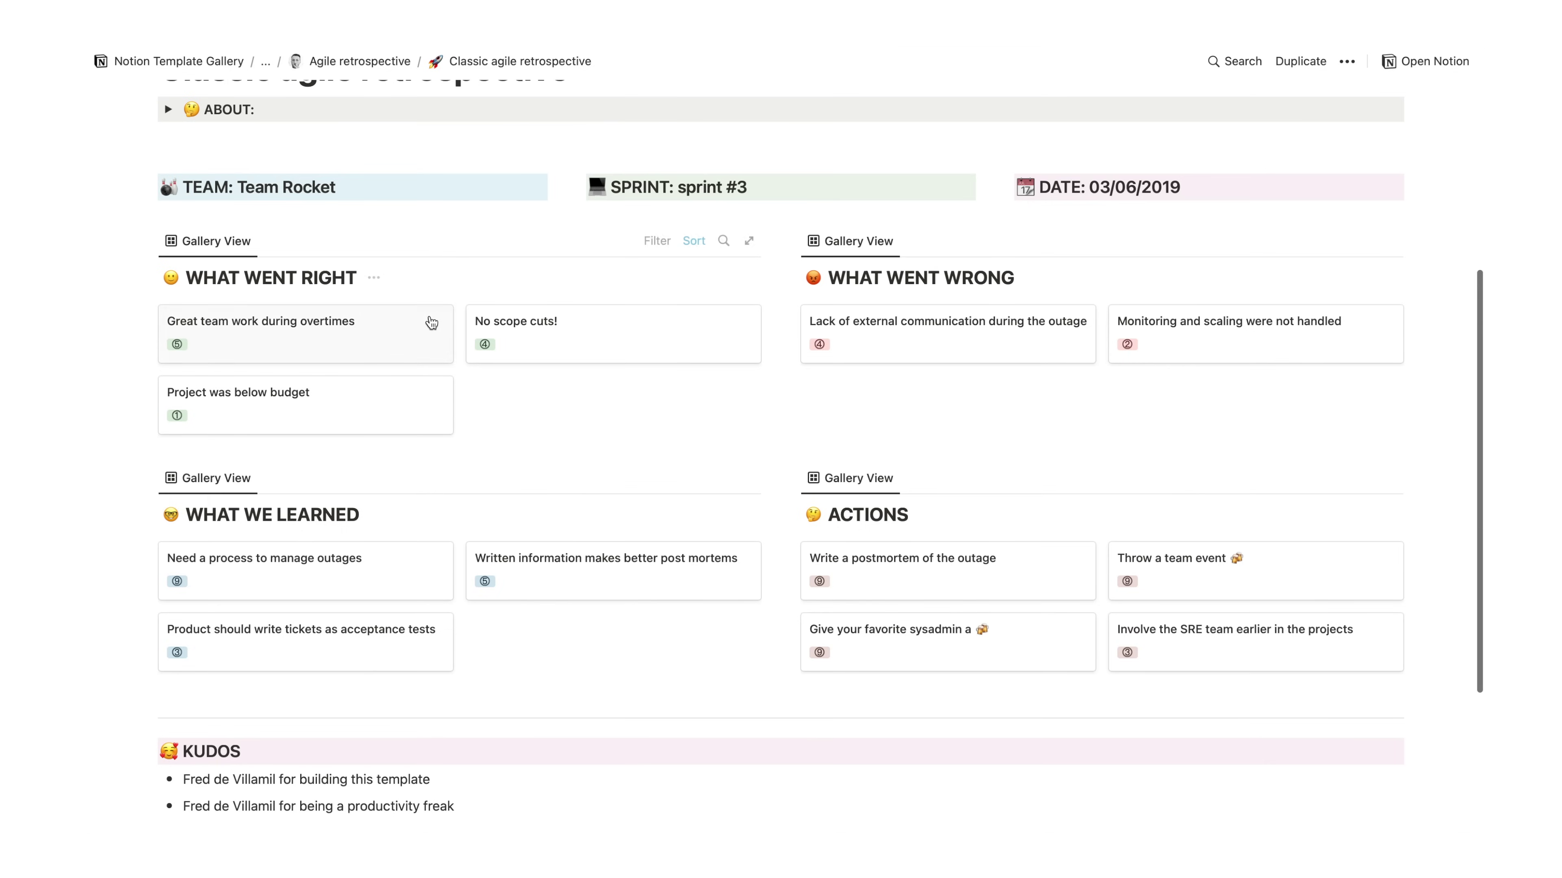
Expand the ABOUT section to reveal the methodology description
scroll(440, 226, "up", 3)
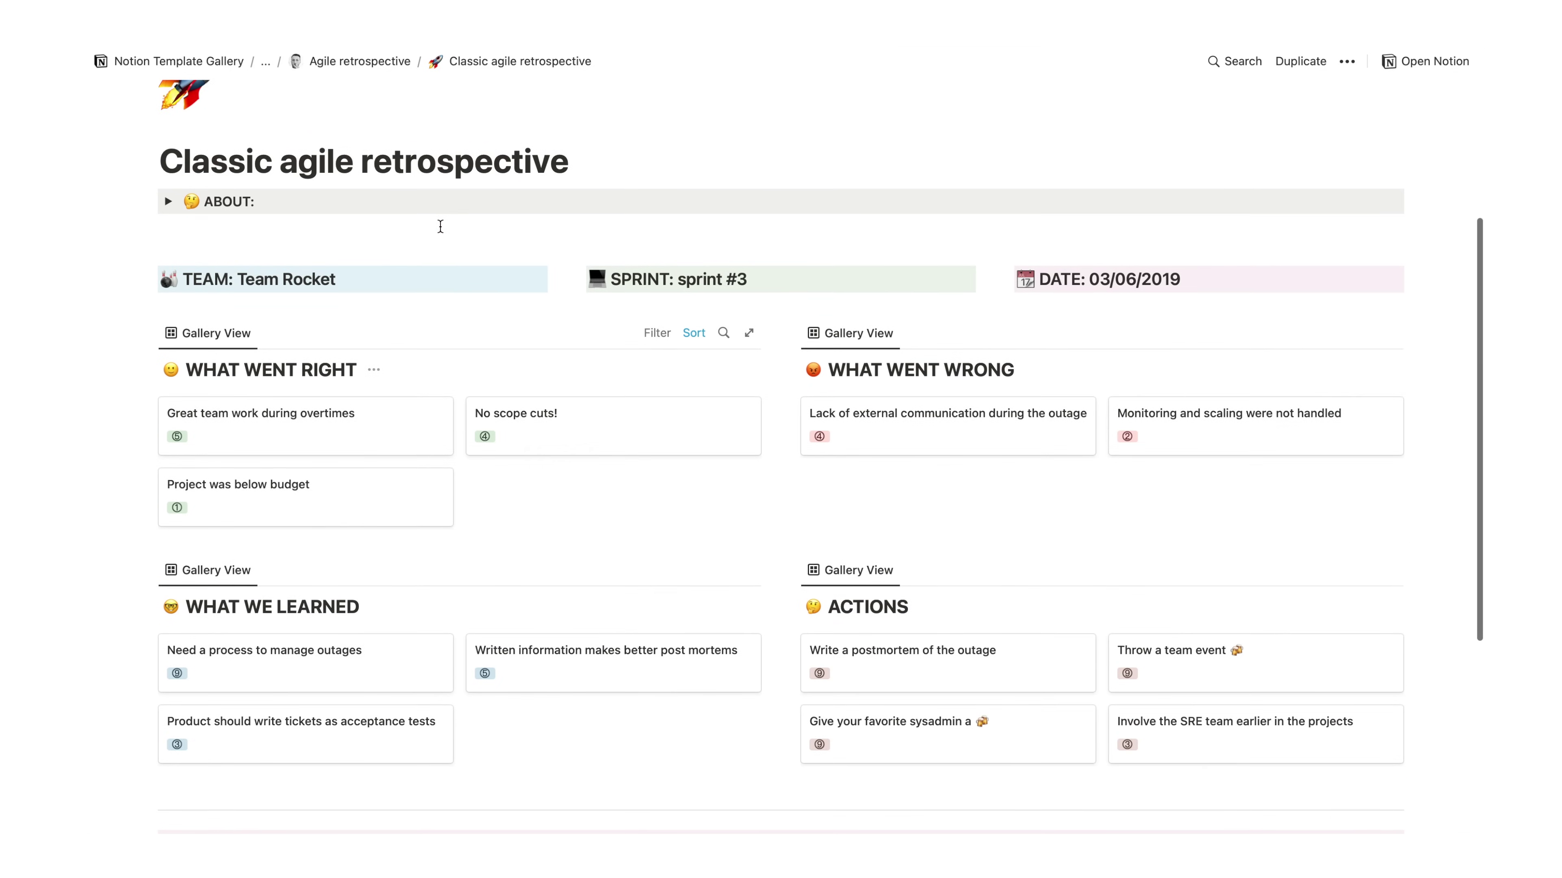
left_click(168, 203)
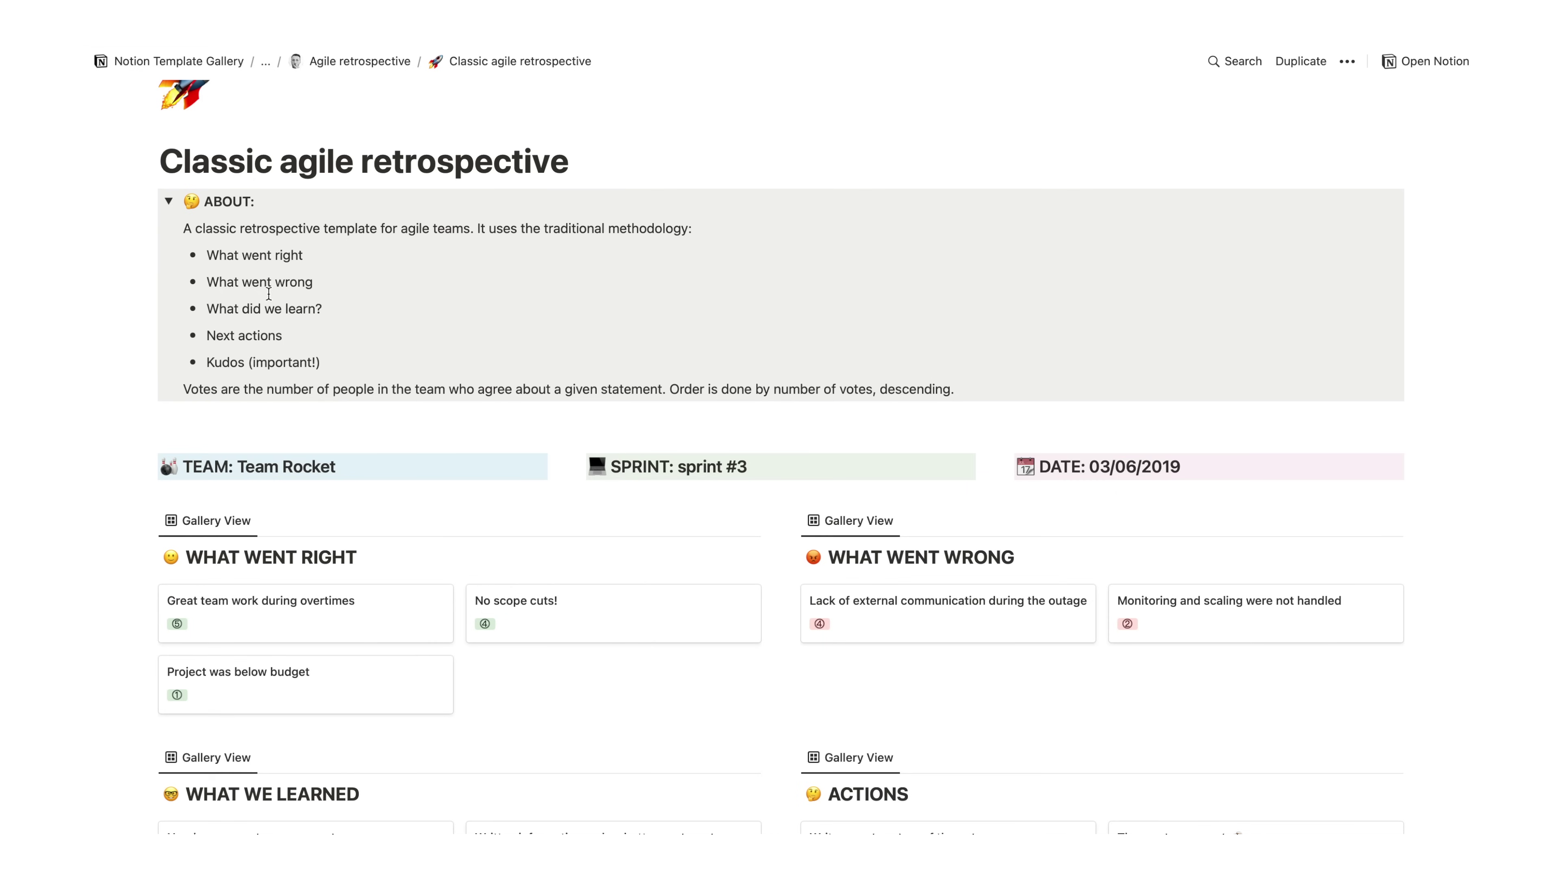
scroll(313, 388, "down", 1)
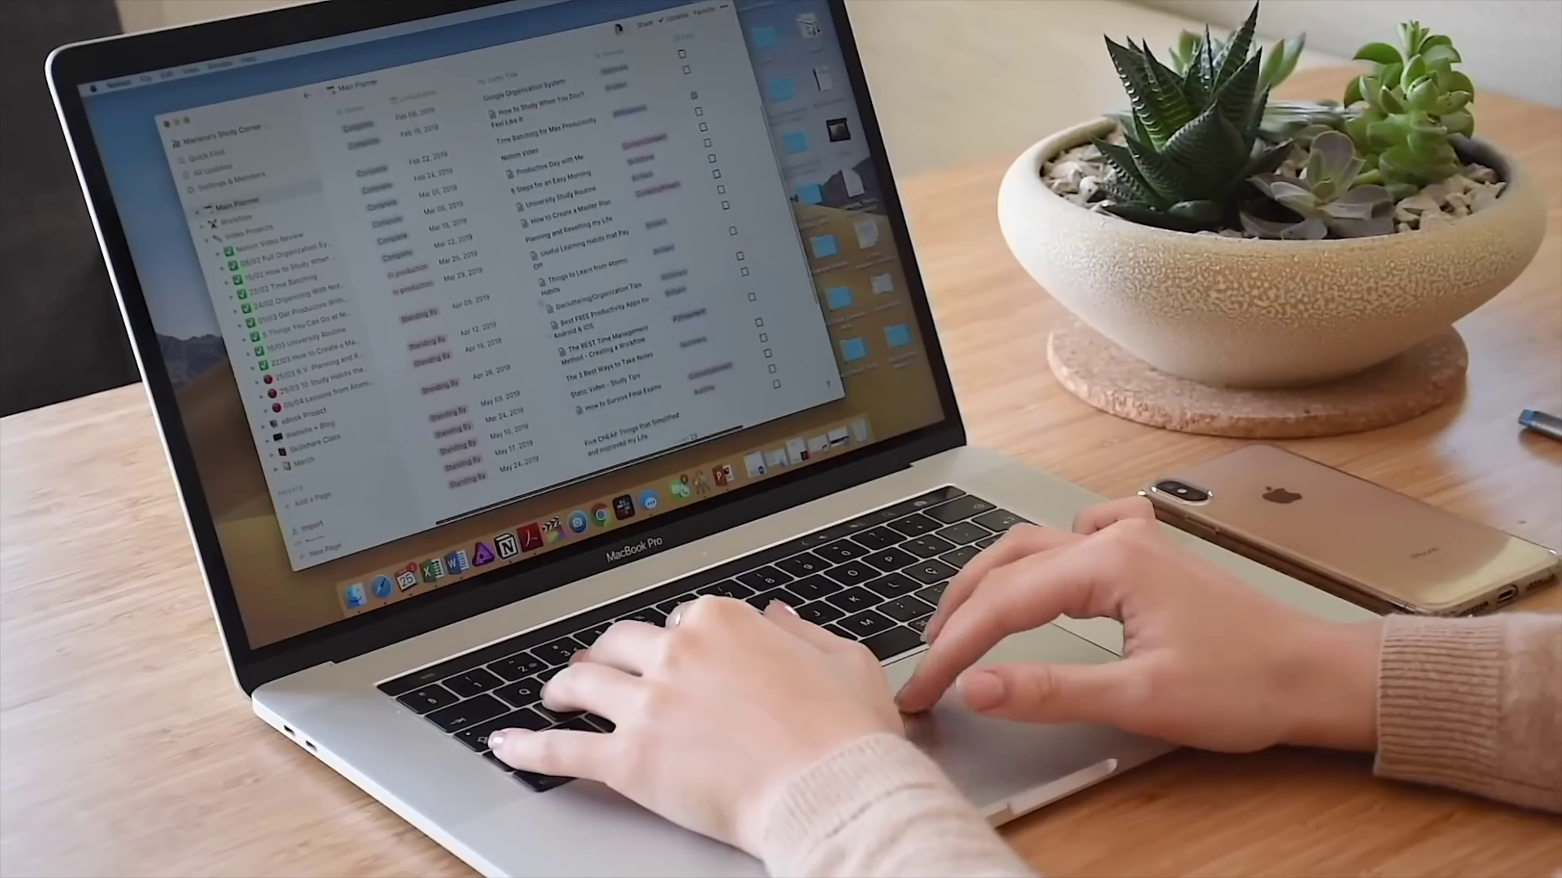
Open How to Create a Master Plan and add '- Think about relevant resources' as a secondary task
scroll(569, 246, "down", 1)
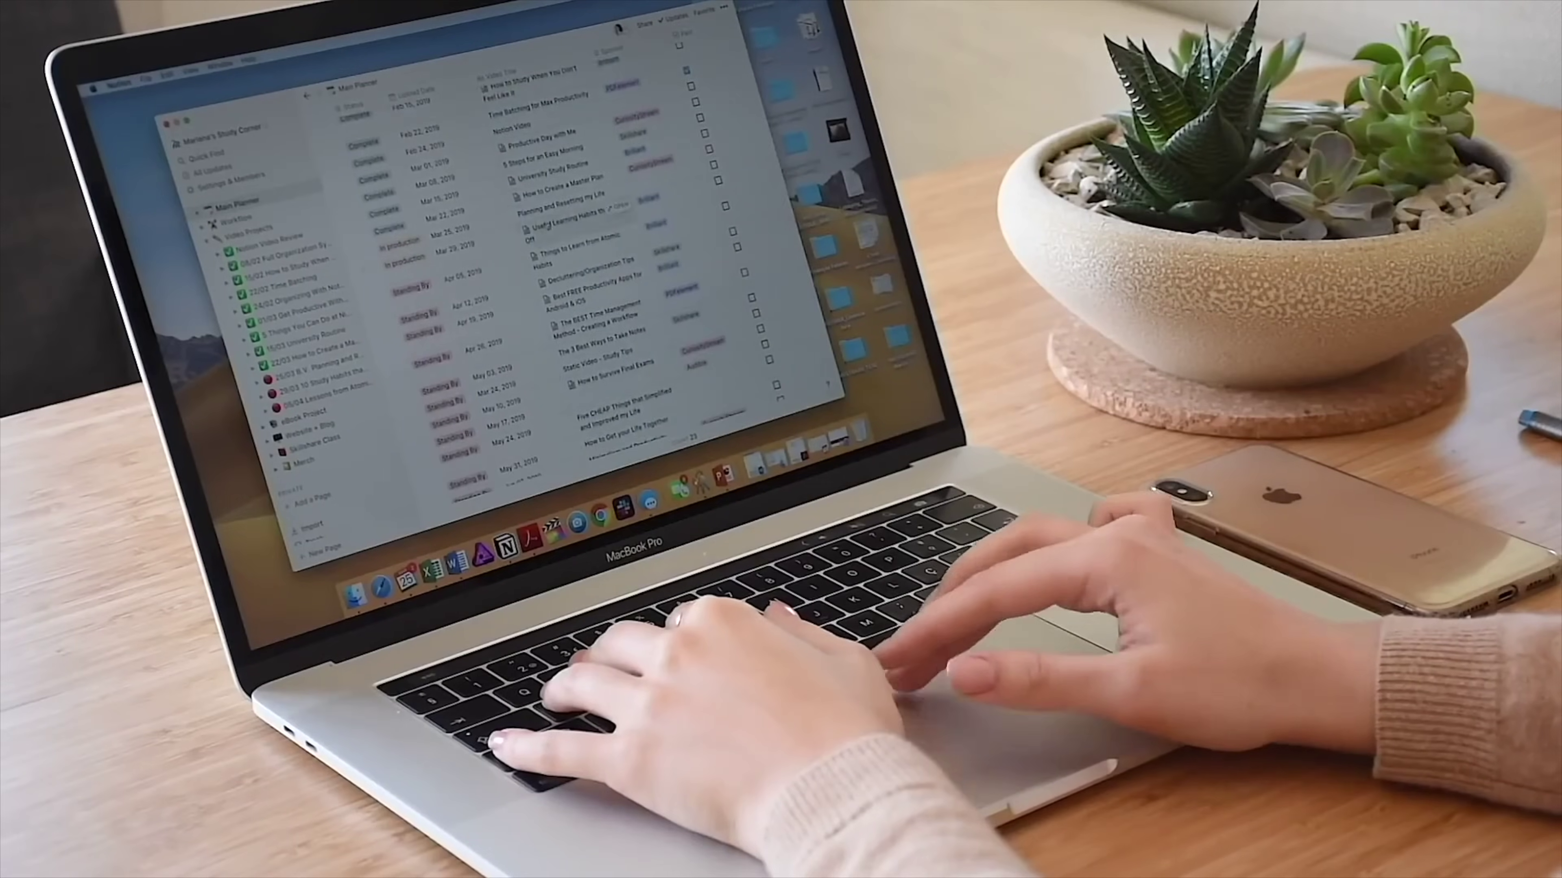
left_click(569, 228)
key("Escape")
left_click(612, 193)
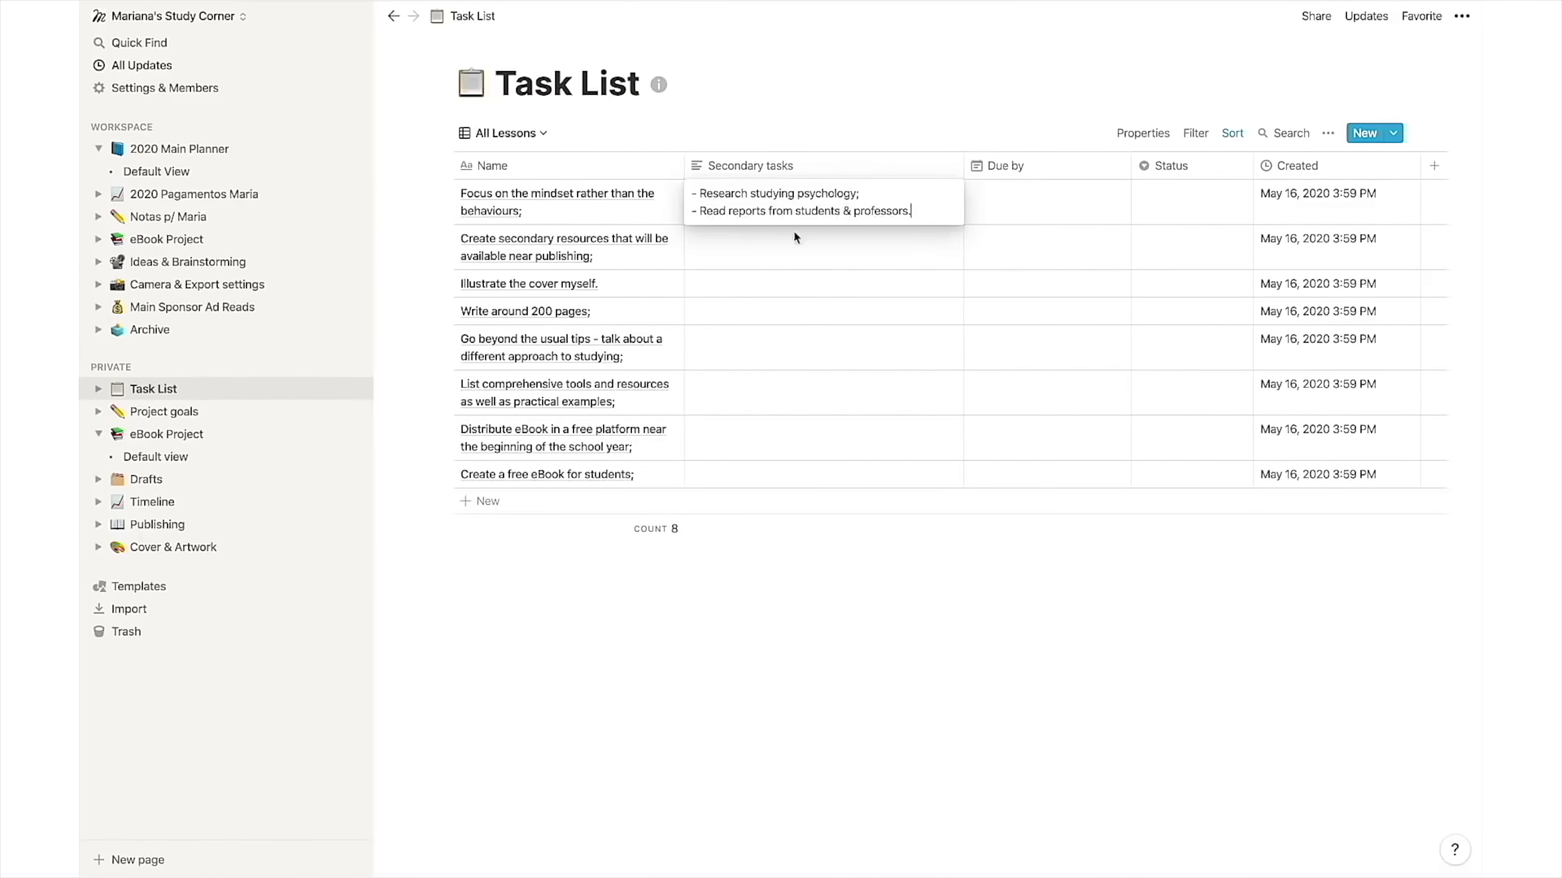
left_click(767, 243)
type("-")
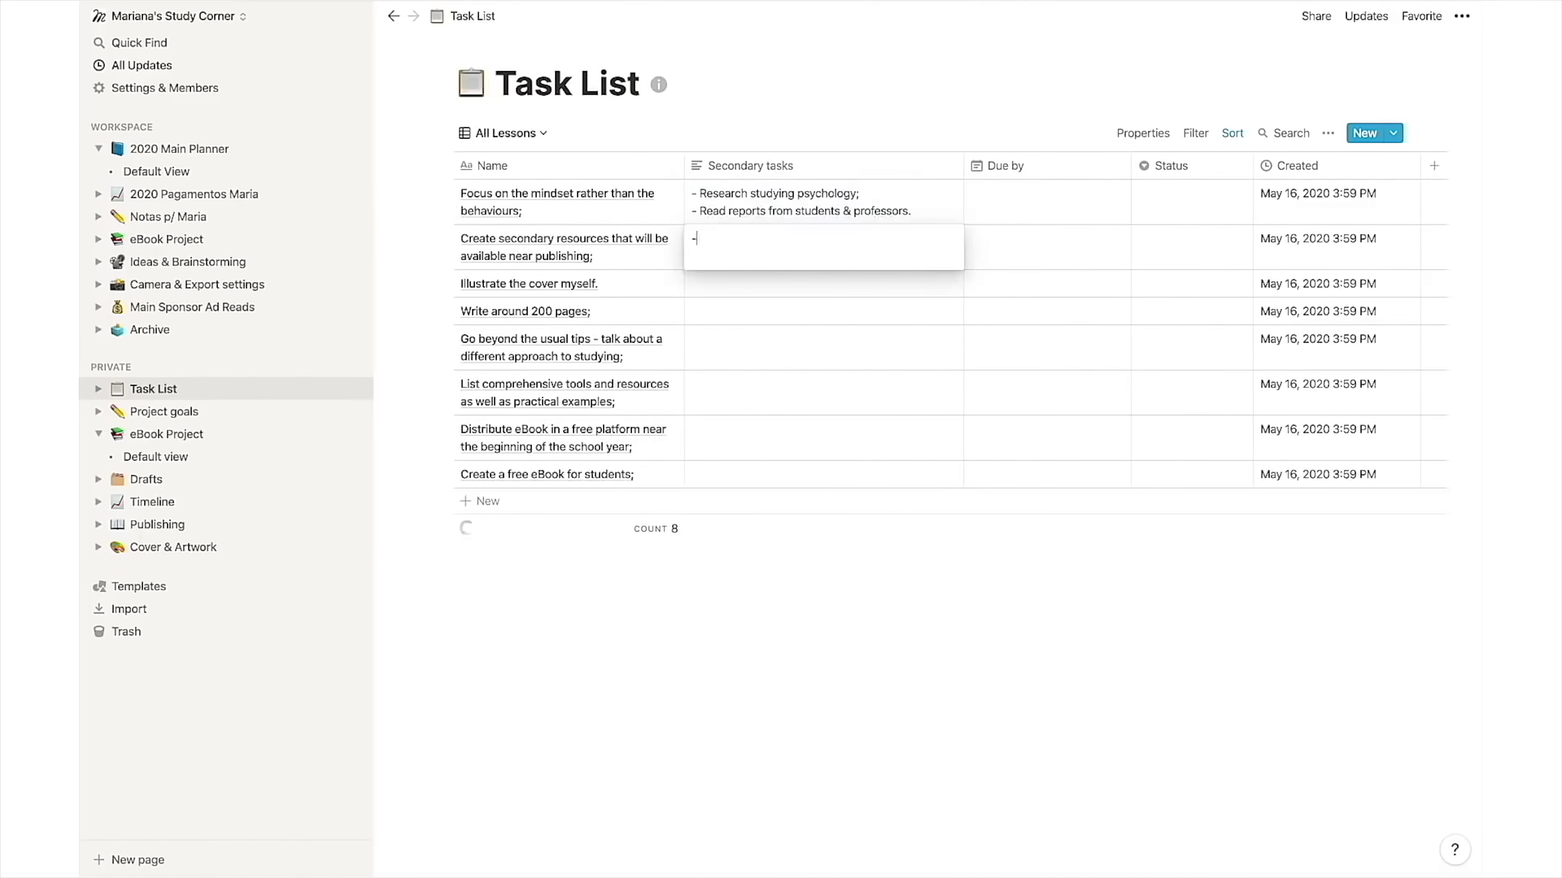
type(" Think about relevant resources")
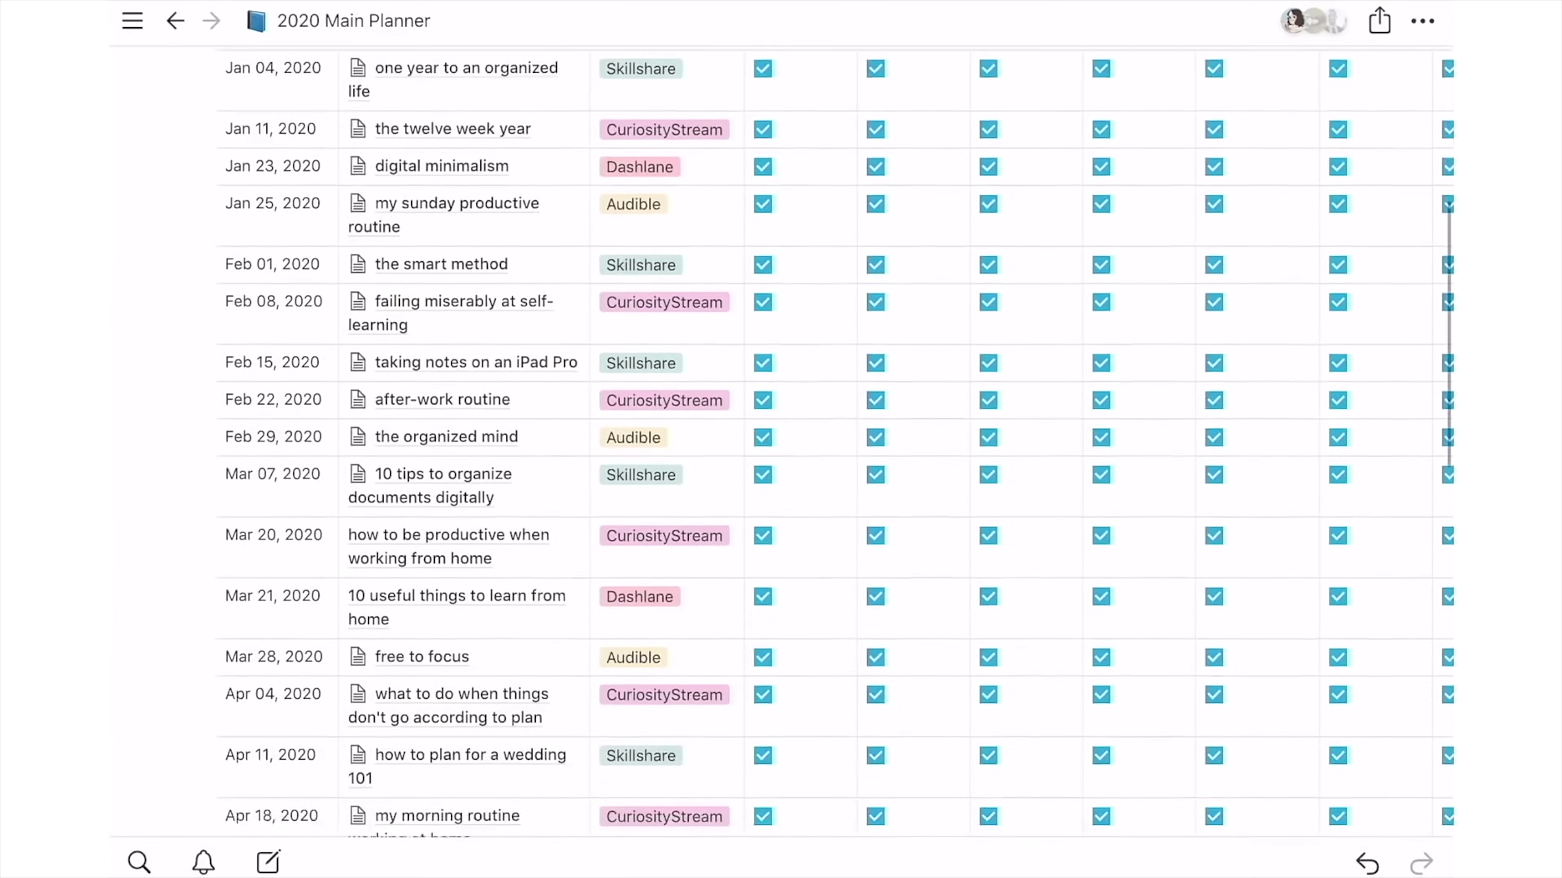
Open the Jun 13, 2020 planner entry's script page from the 2020 Main Planner and read through it
scroll(836, 443, "down", 5)
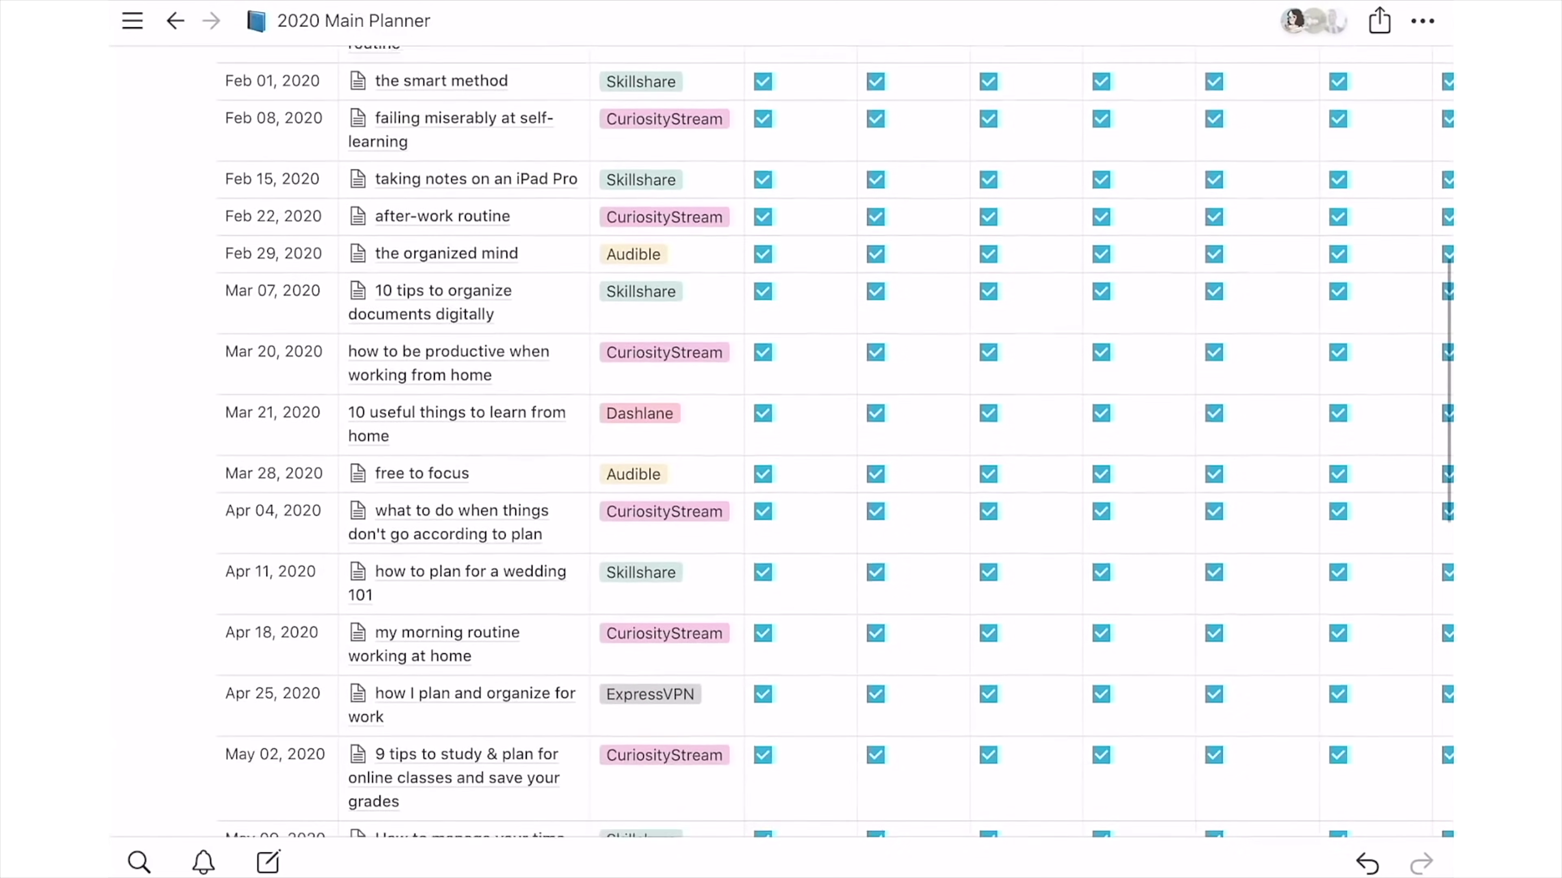
scroll(837, 443, "down", 6)
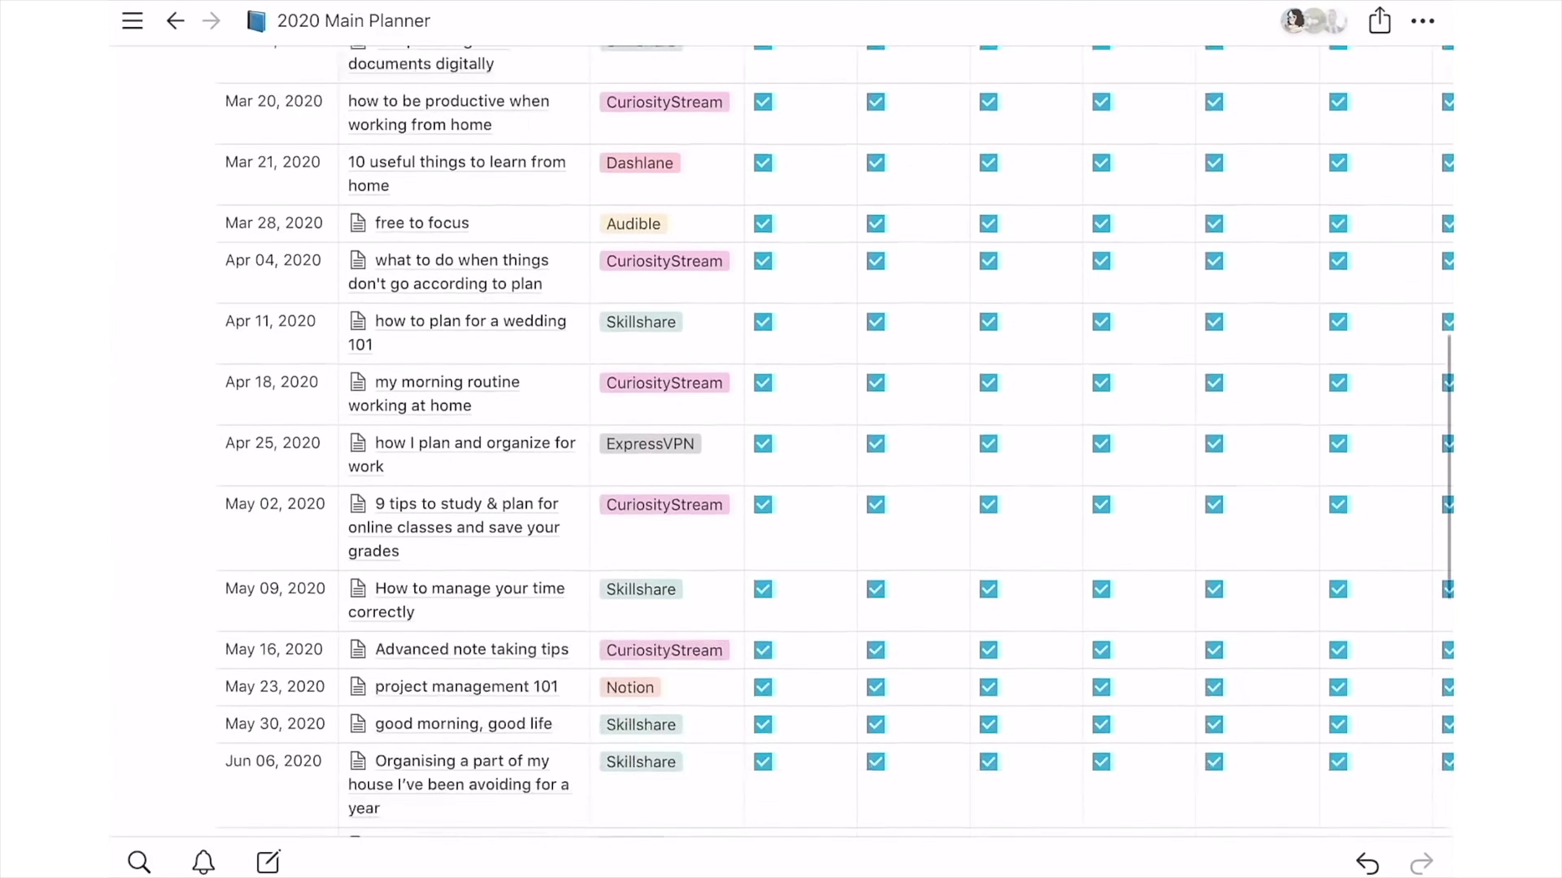
scroll(836, 443, "up", 1)
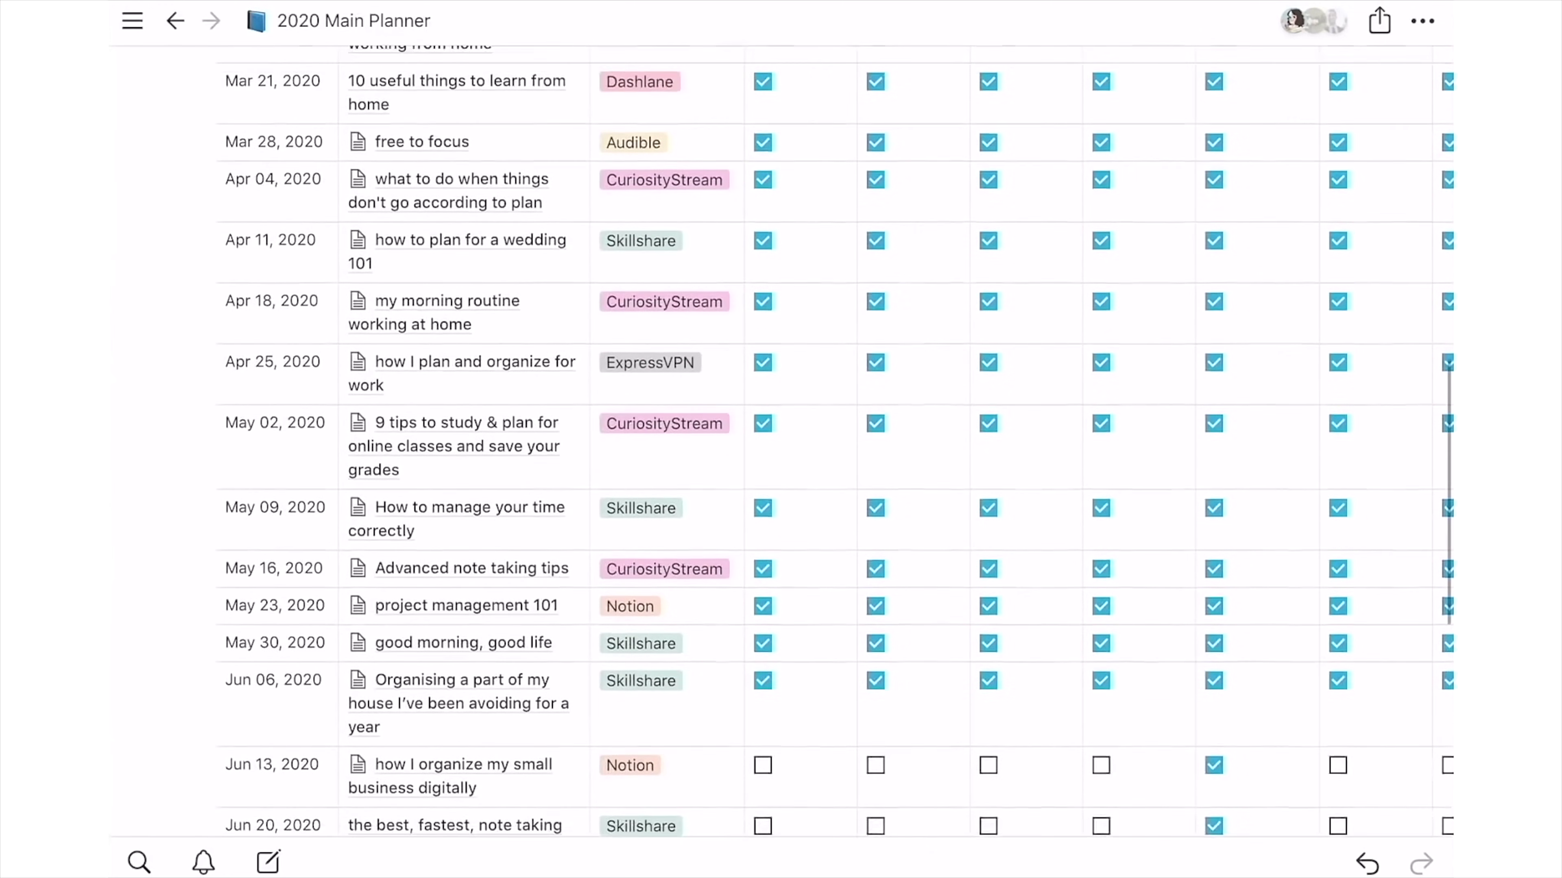
scroll(836, 442, "down", 1)
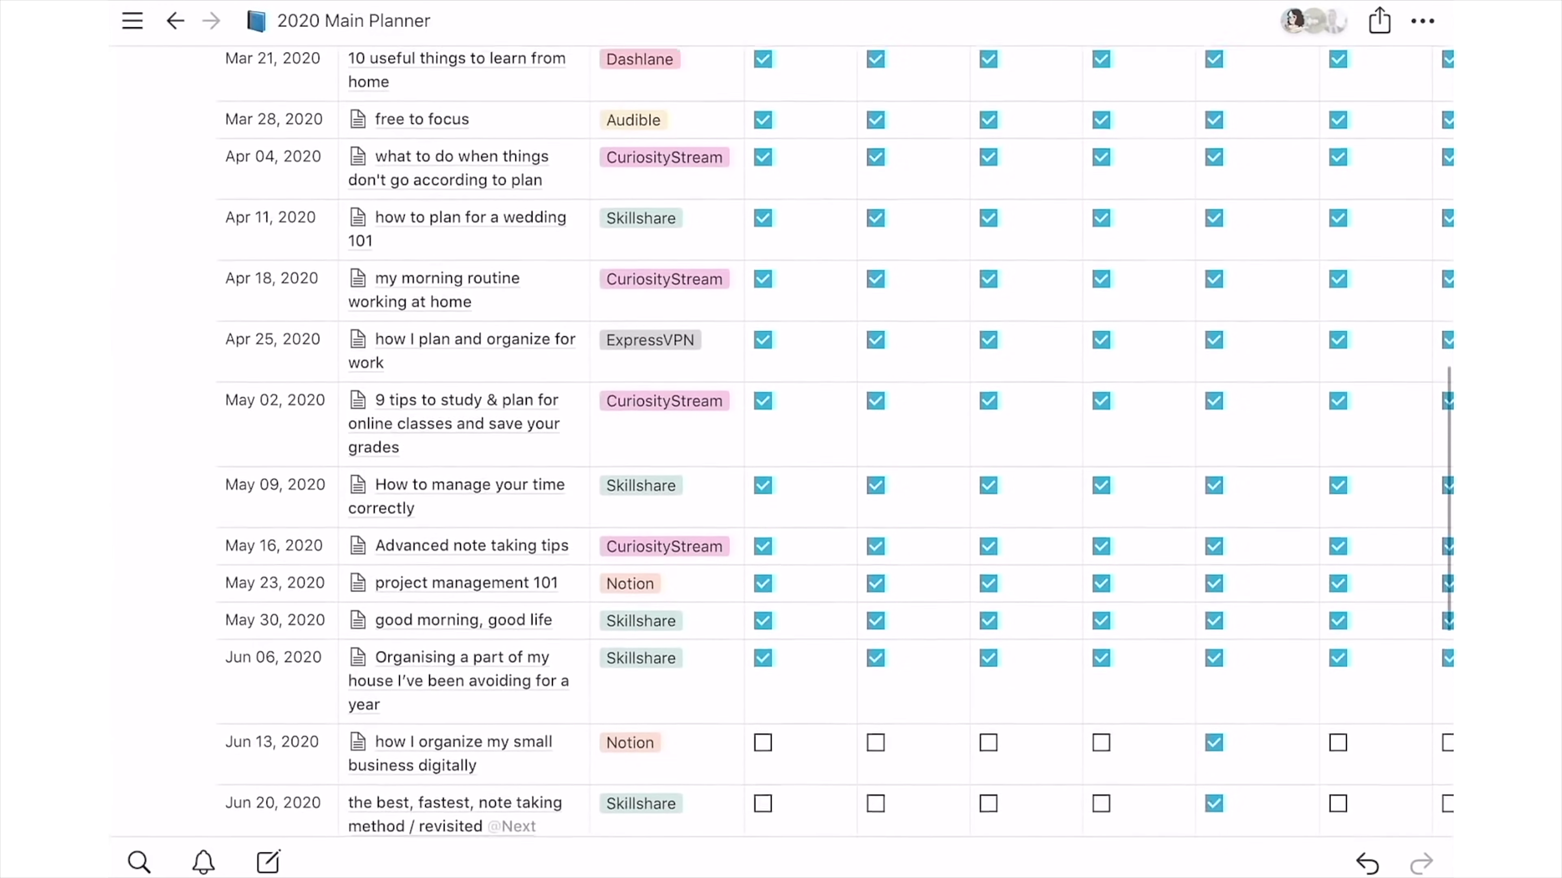
left_click(464, 731)
scroll(781, 443, "down", 5)
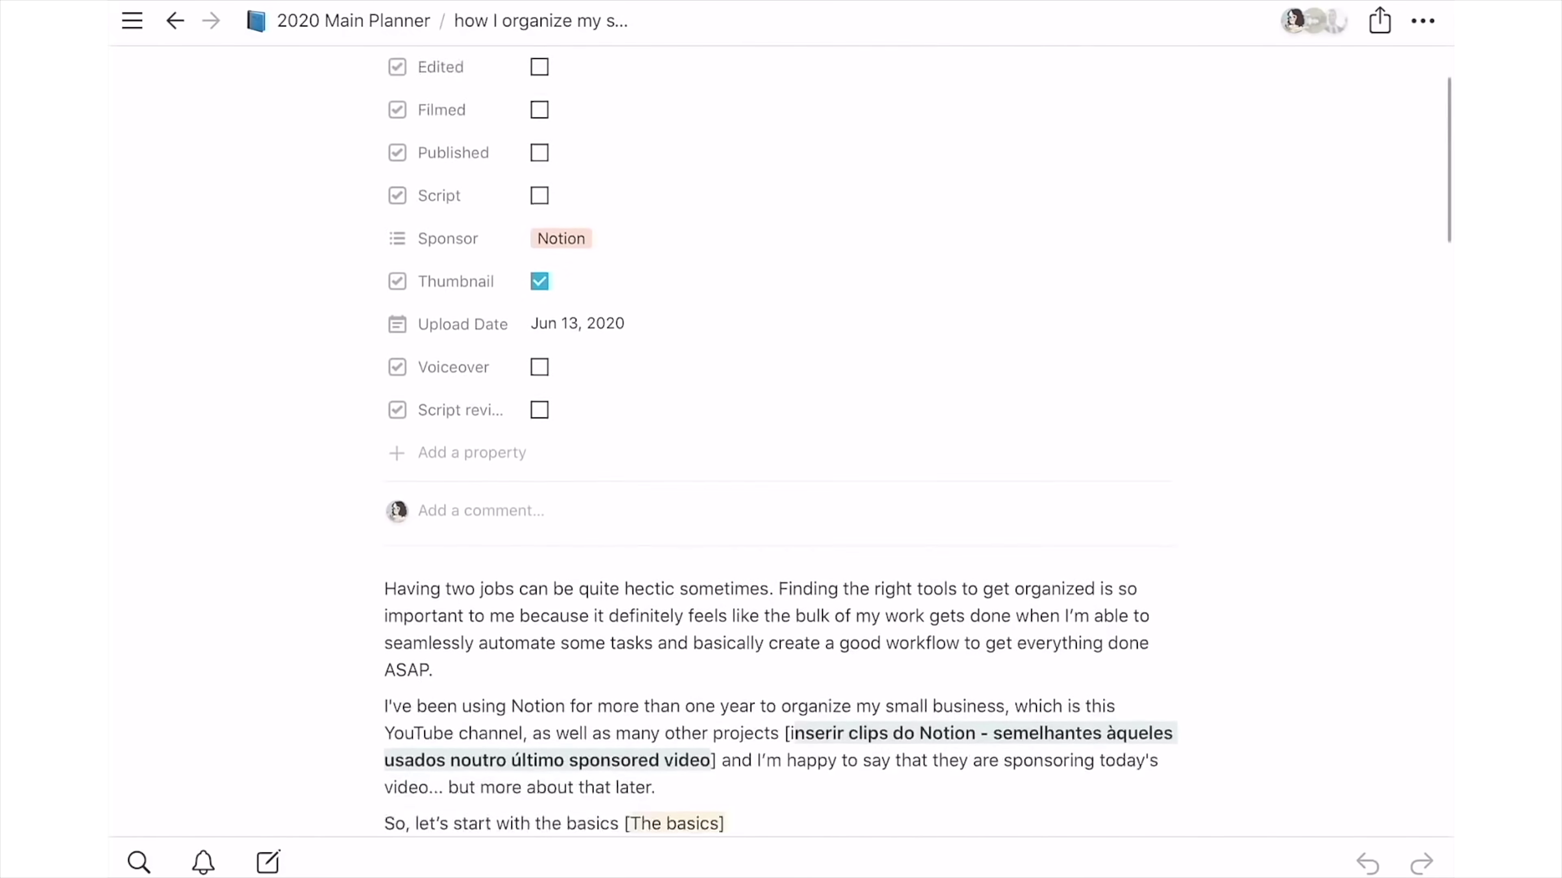
scroll(781, 443, "down", 8)
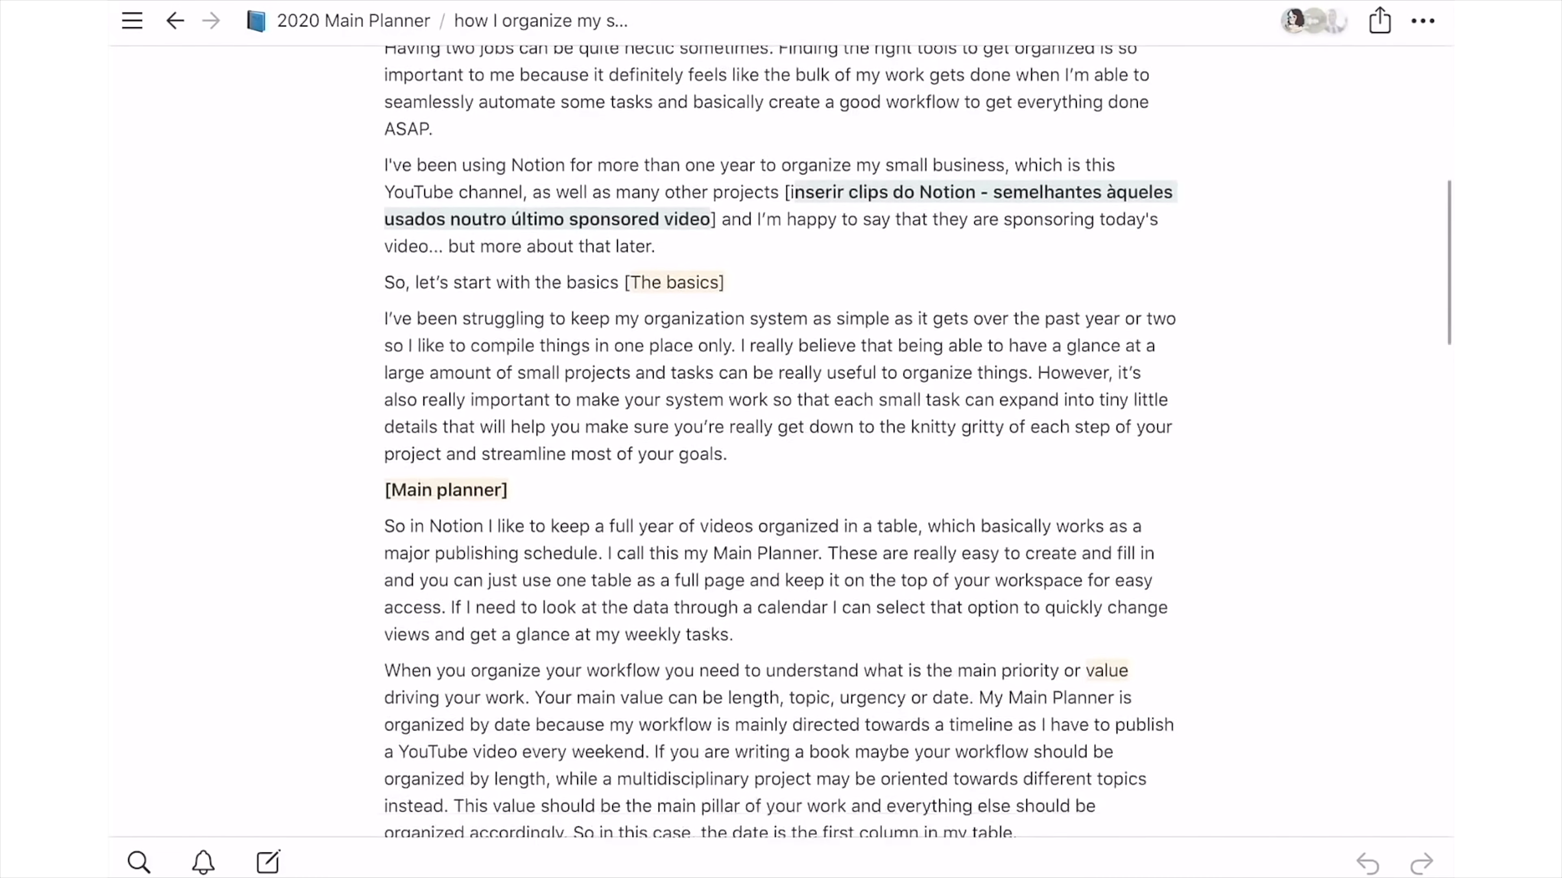
scroll(780, 443, "down", 5)
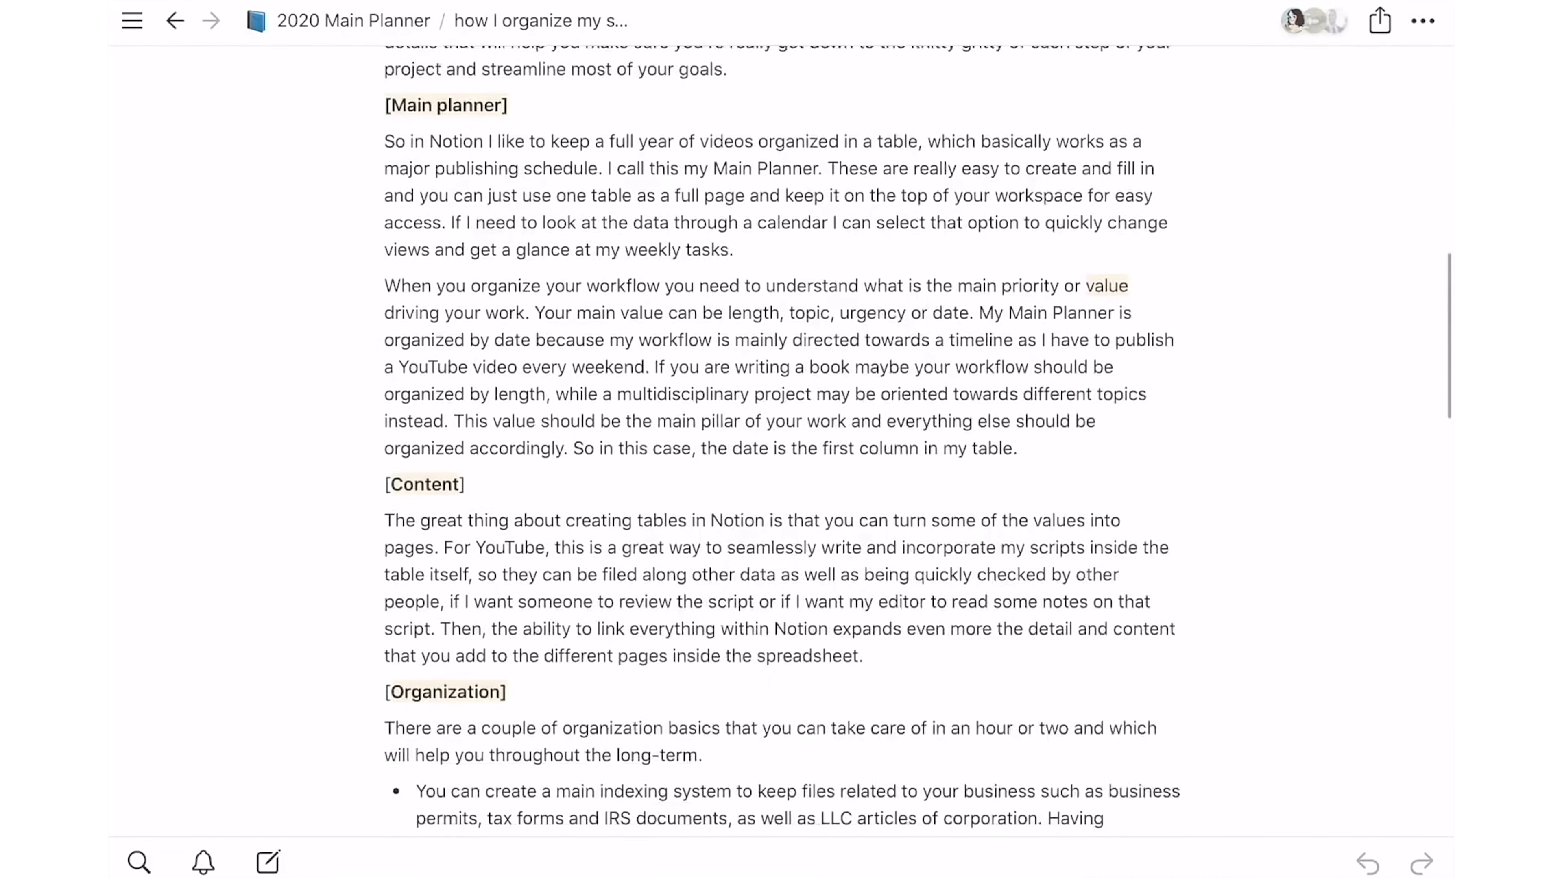
scroll(781, 443, "down", 5)
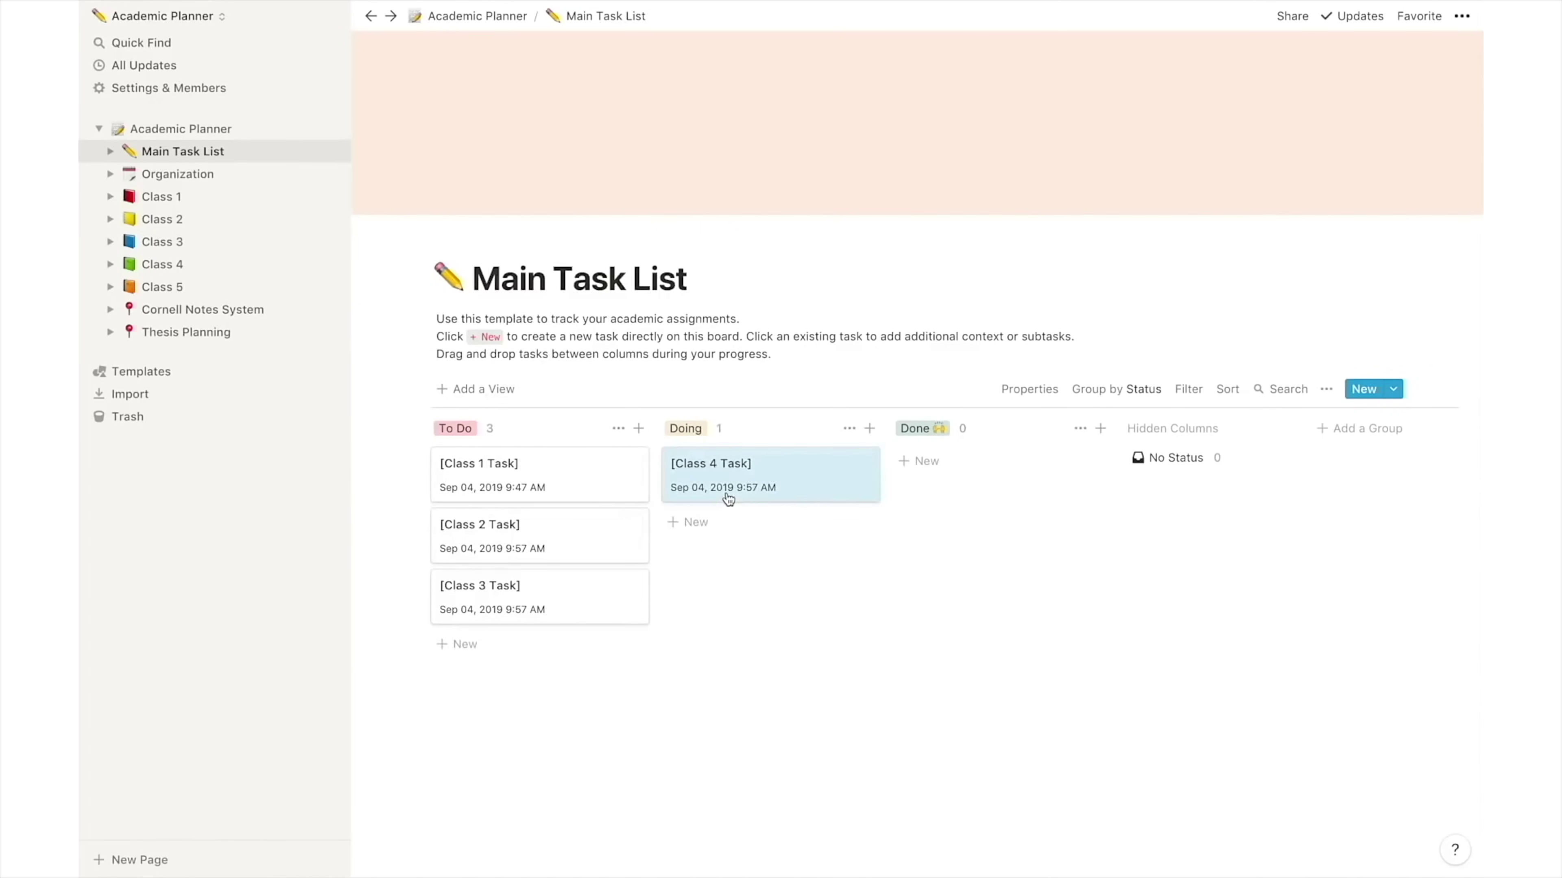
Move the Class 3 Task card to Done and expand Organization's subpages in the sidebar
left_click_drag(541, 609, 1005, 492)
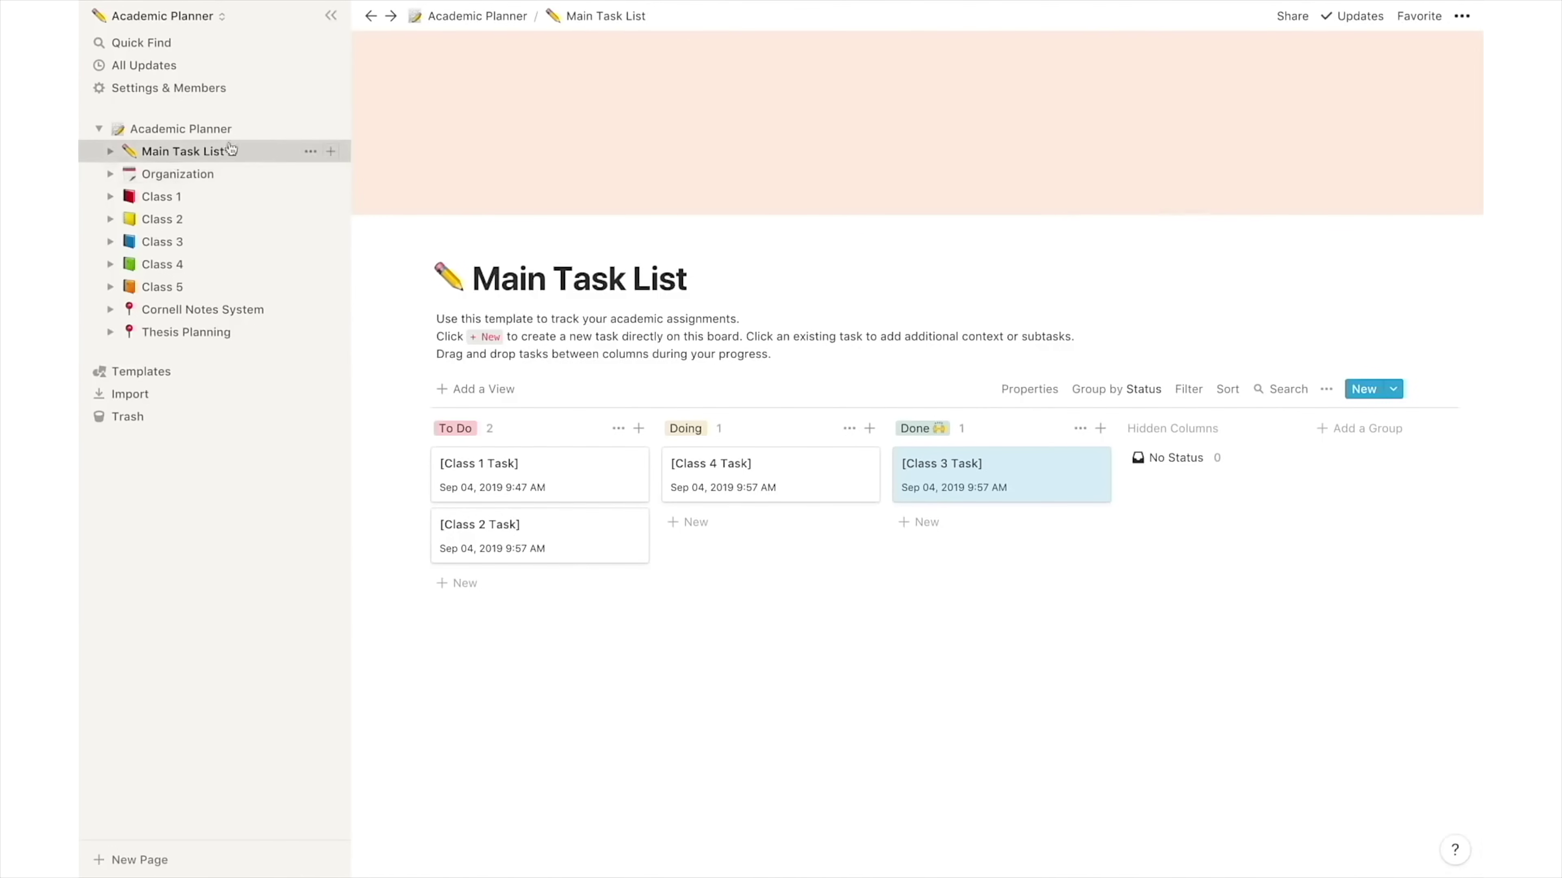
left_click(110, 175)
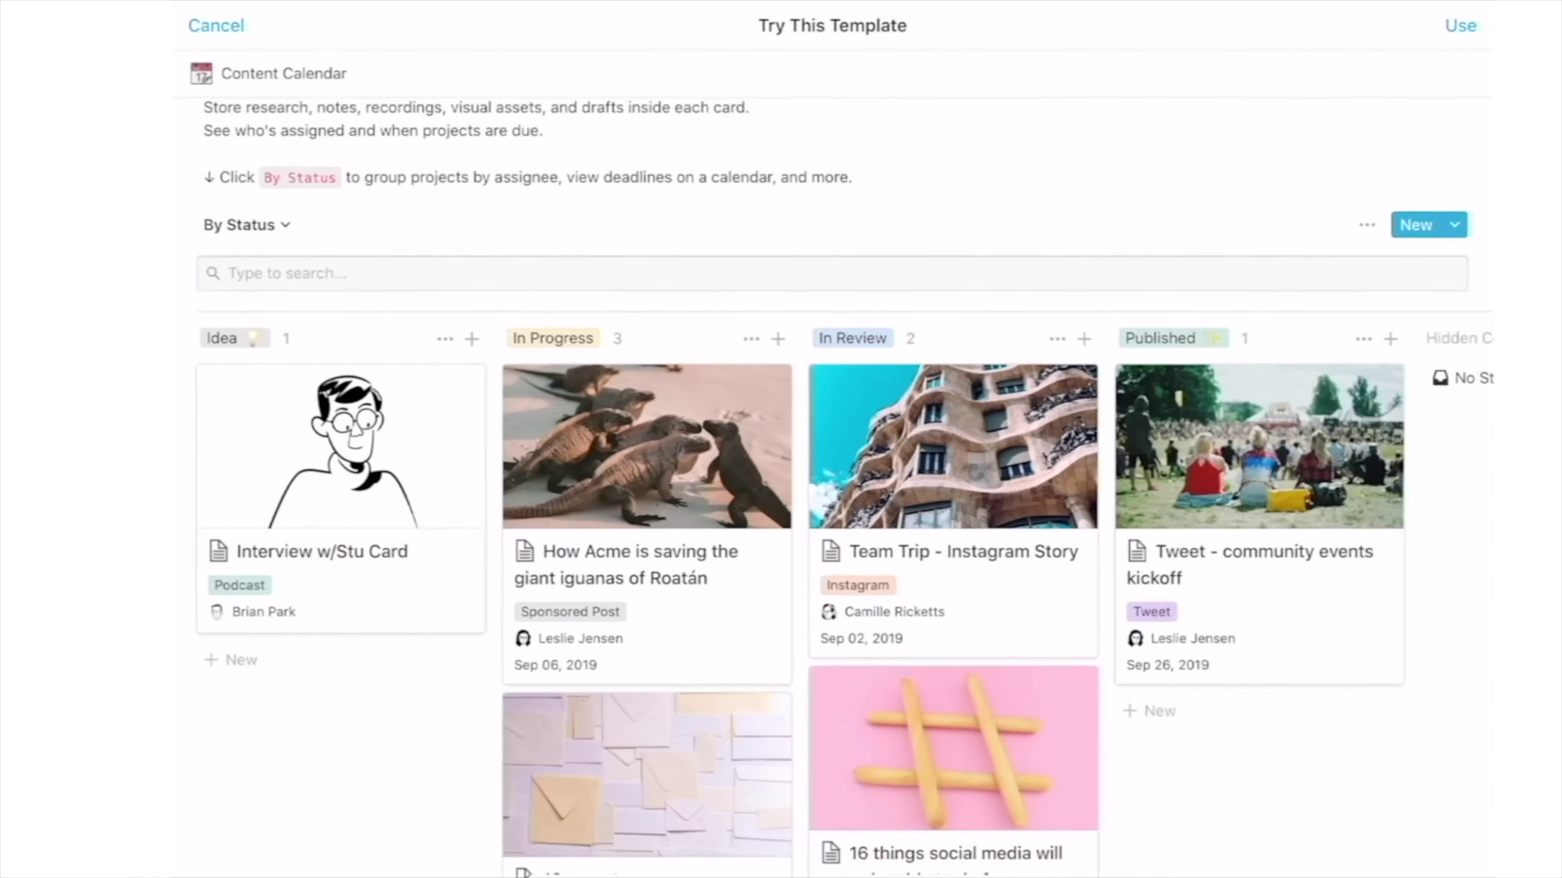
scroll(781, 493, "down", 10)
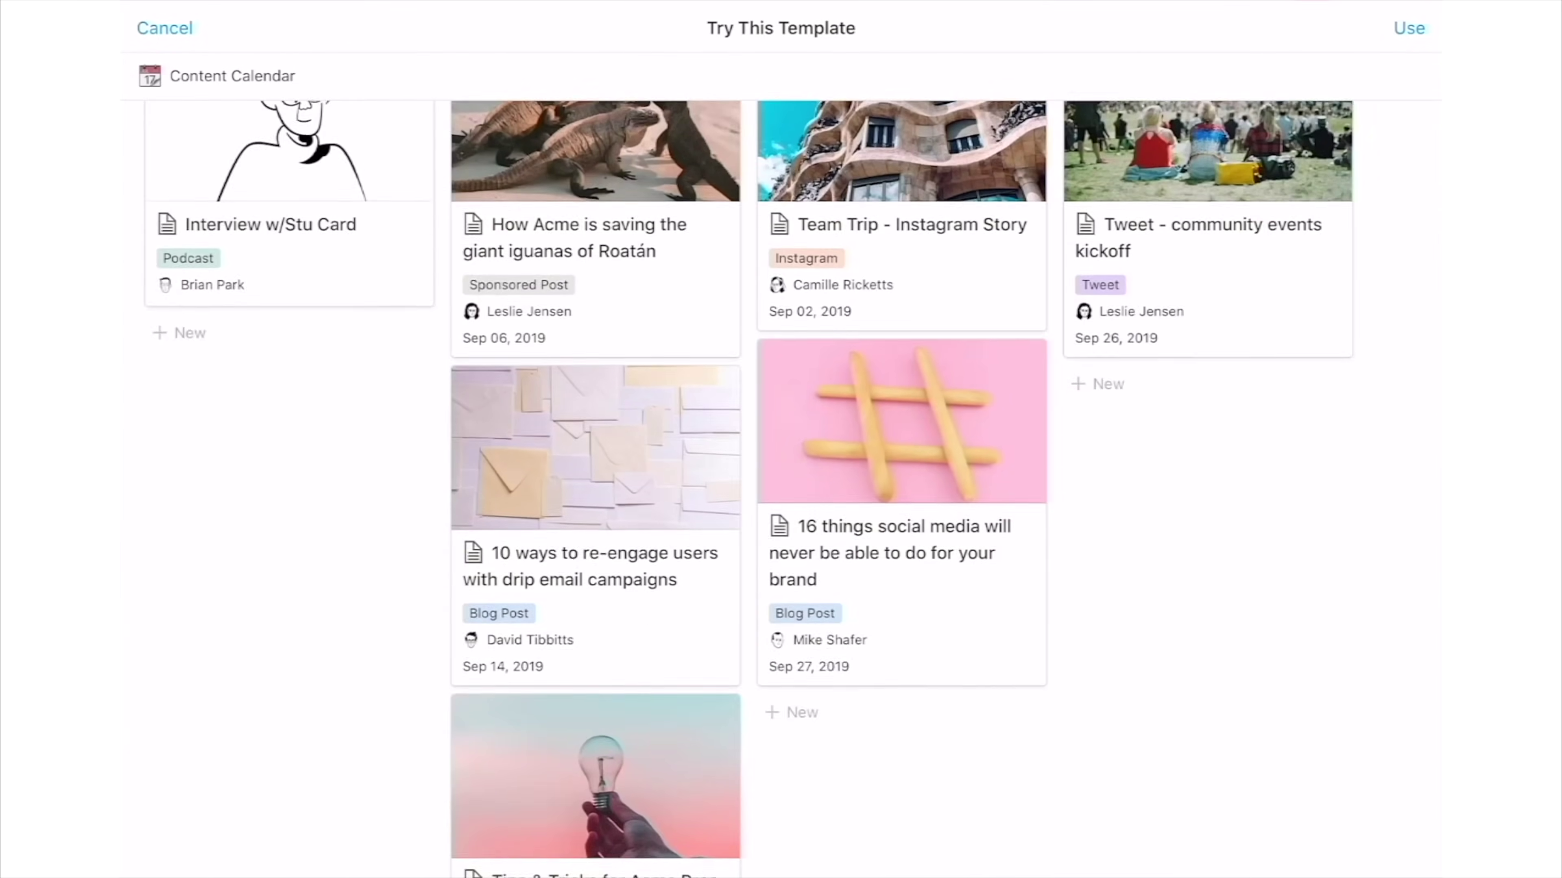
scroll(781, 492, "down", 3)
scroll(781, 492, "up", 15)
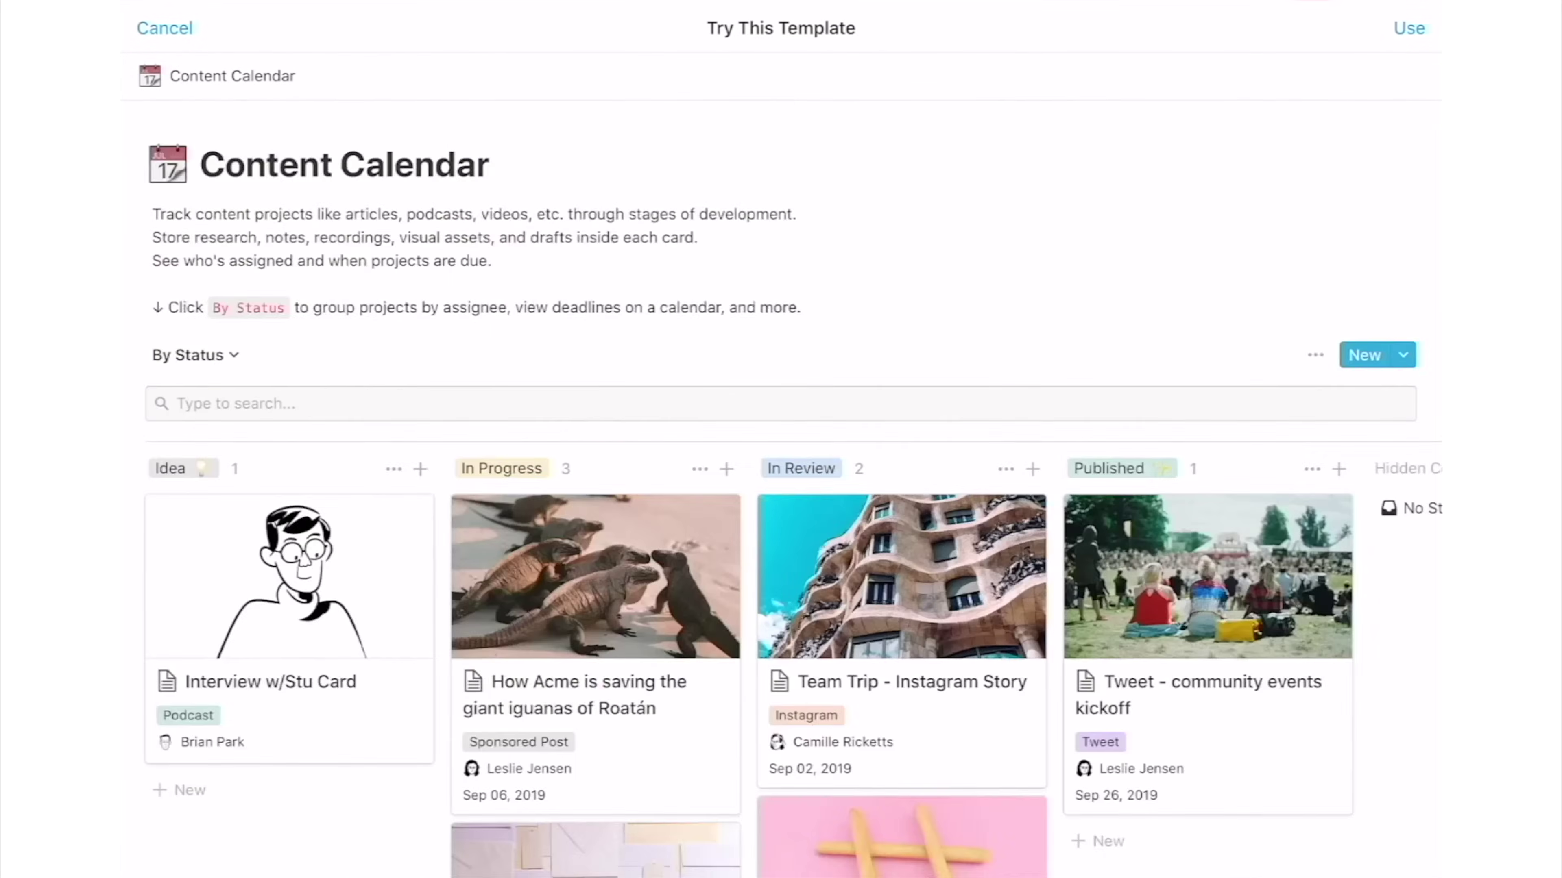